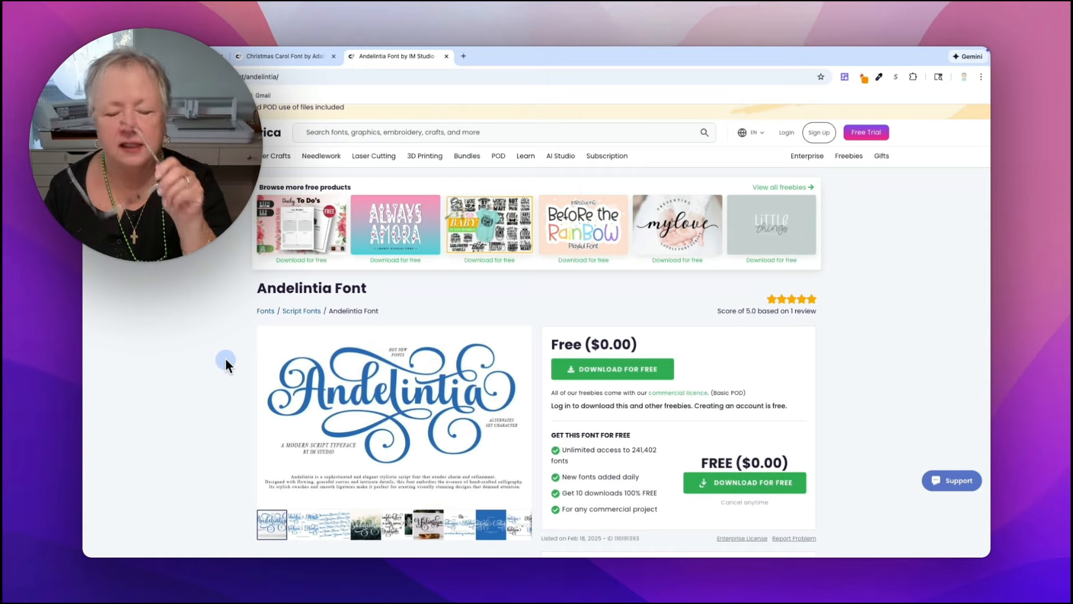
# Preview the Gratitude quote sample of the Andelintia font, then view its free download offer and dismiss the account registration form
pyautogui.scroll(-1, 226, 359)
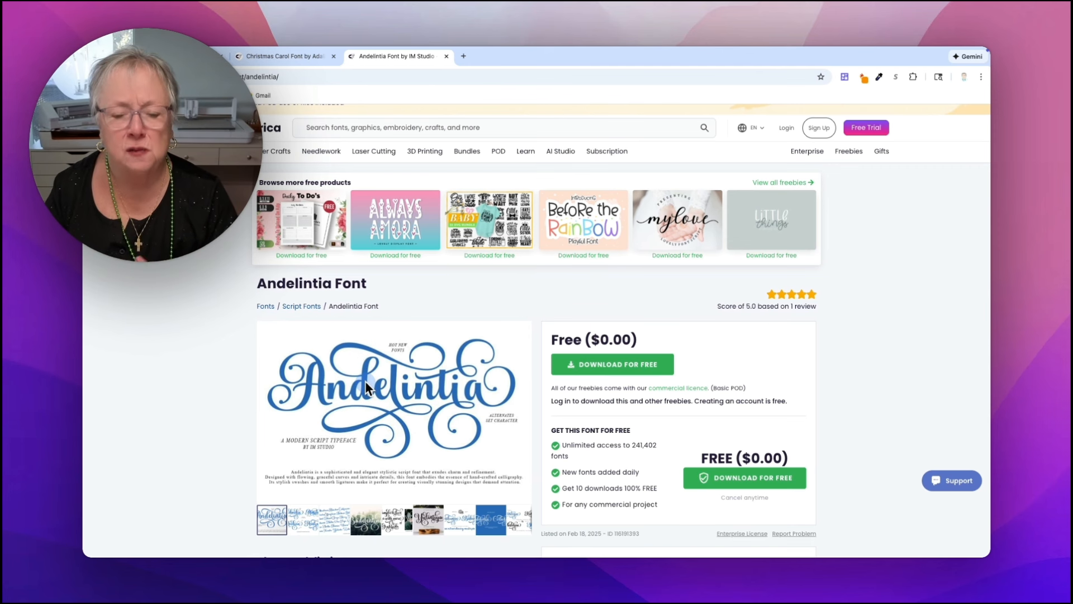
pyautogui.scroll(-3, 365, 383)
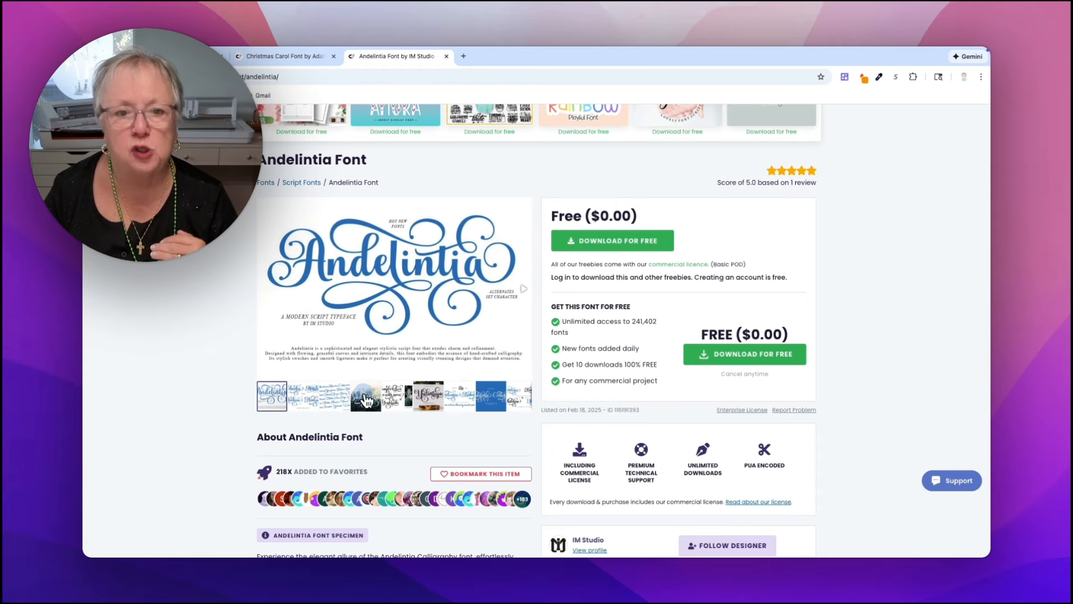
pyautogui.click(394, 398)
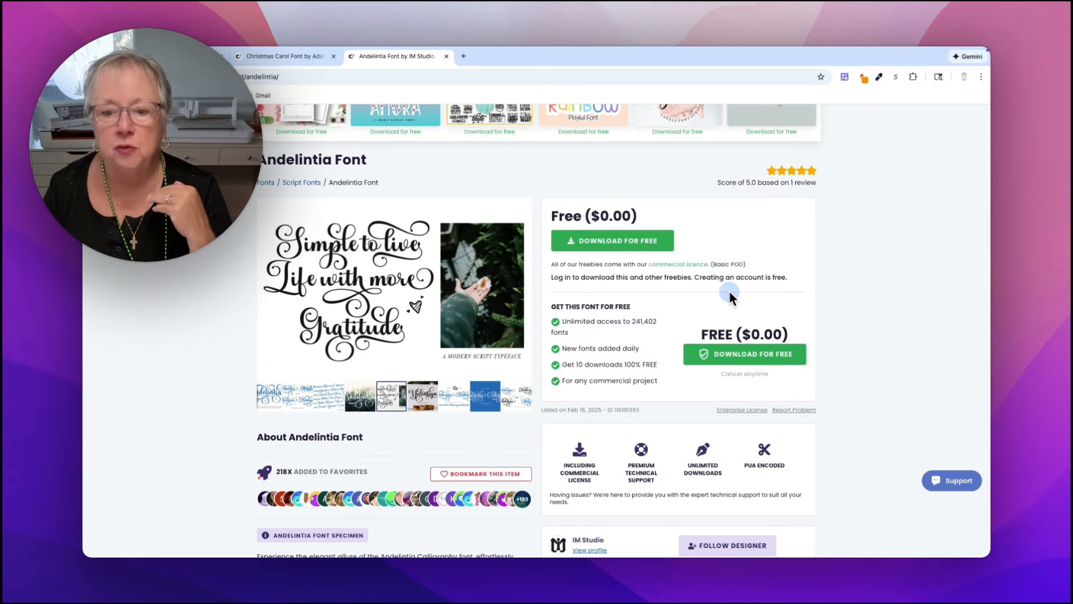
pyautogui.click(739, 354)
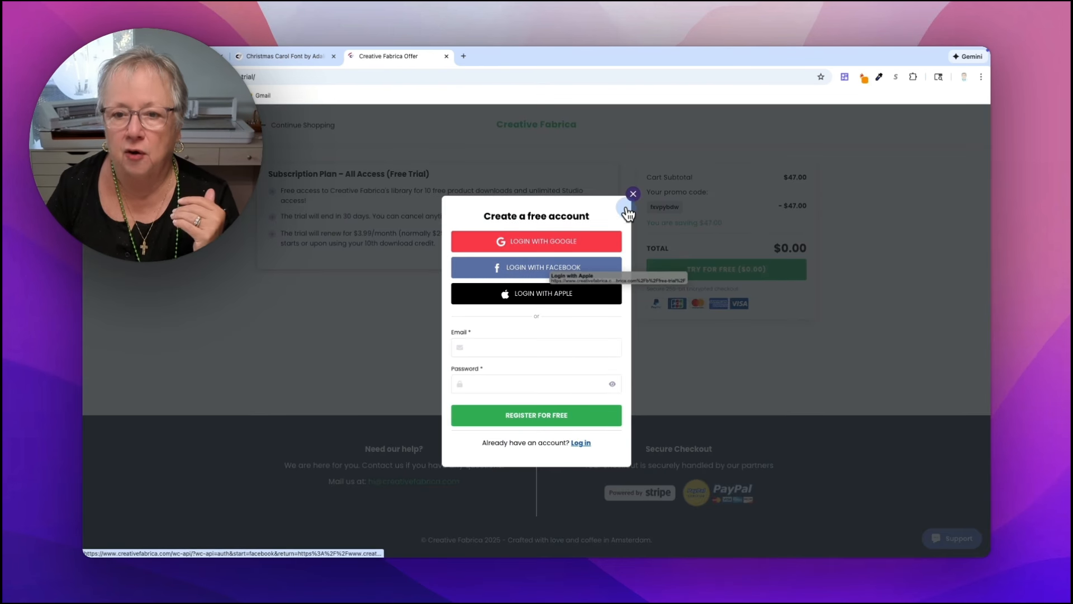
pyautogui.click(633, 194)
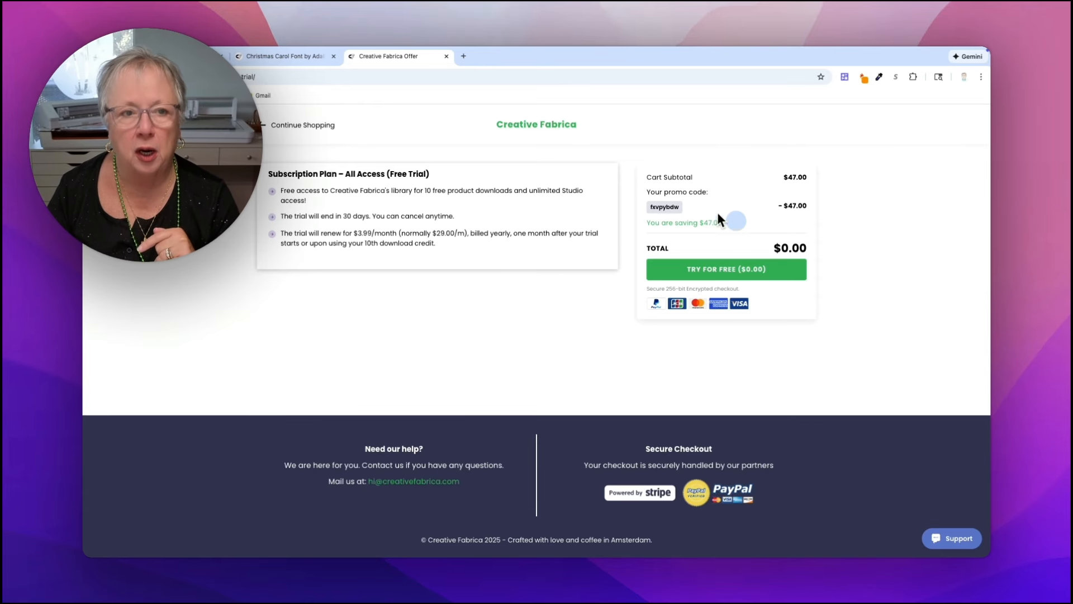
# On the Christmas Carol font page, preview the sample image explaining its uppercase, lowercase and number characters
pyautogui.click(269, 58)
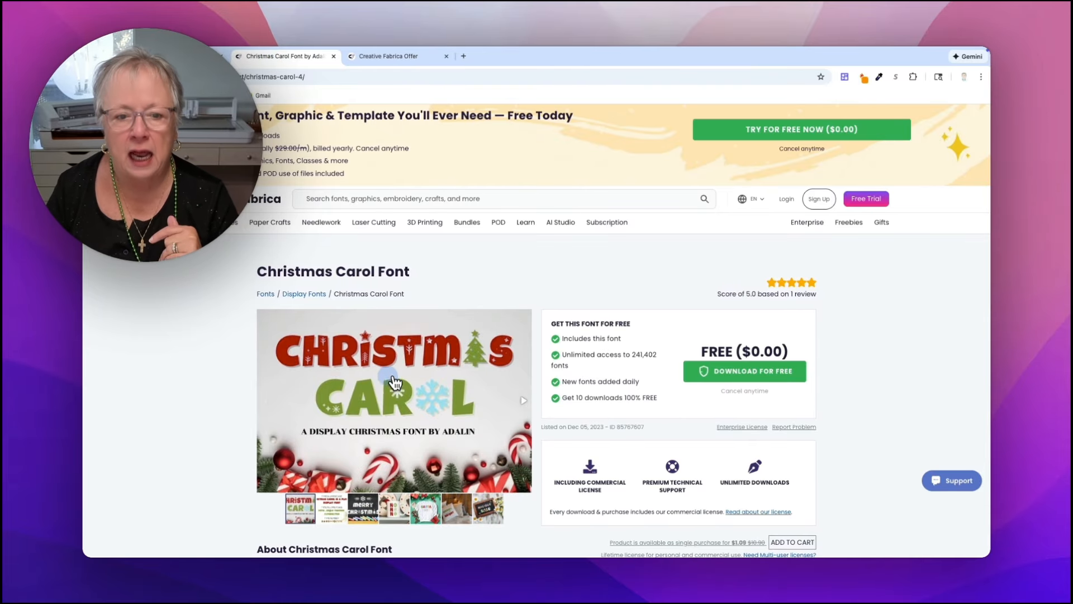
pyautogui.scroll(-1, 405, 380)
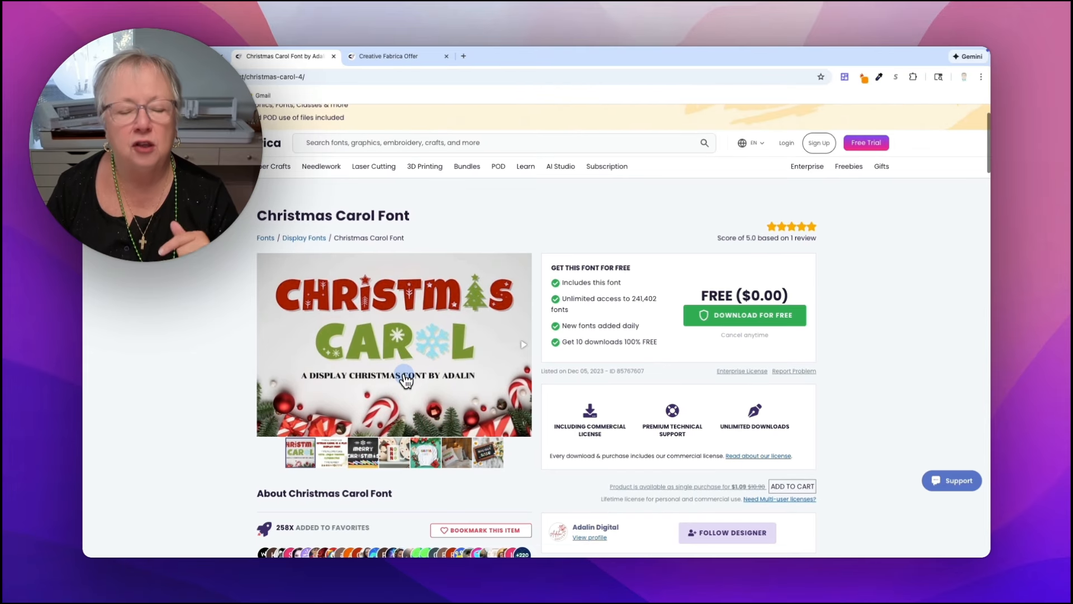
pyautogui.click(326, 456)
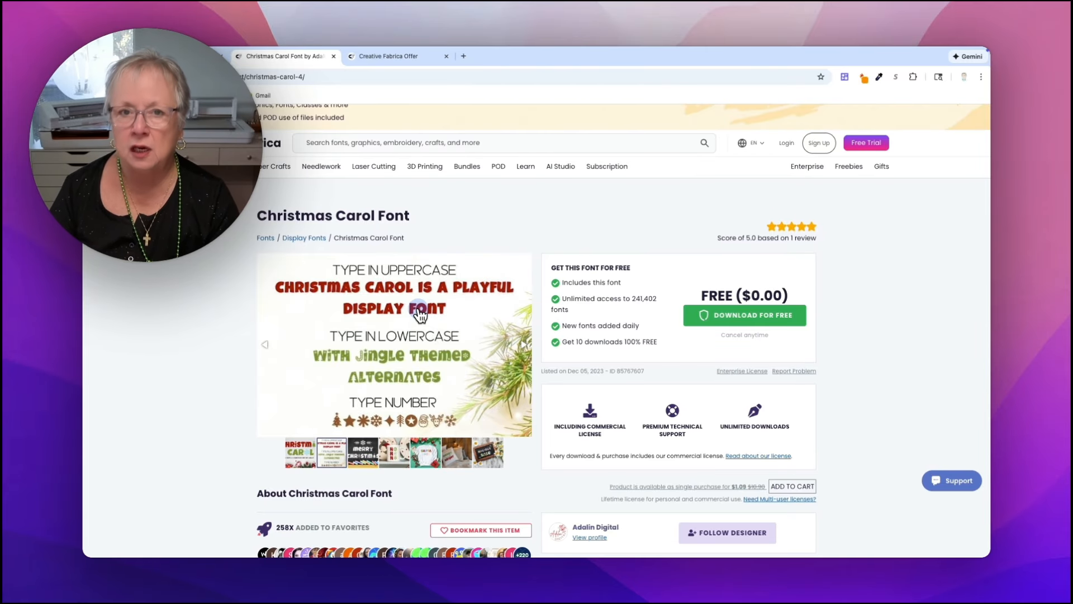
pyautogui.scroll(-1, 419, 316)
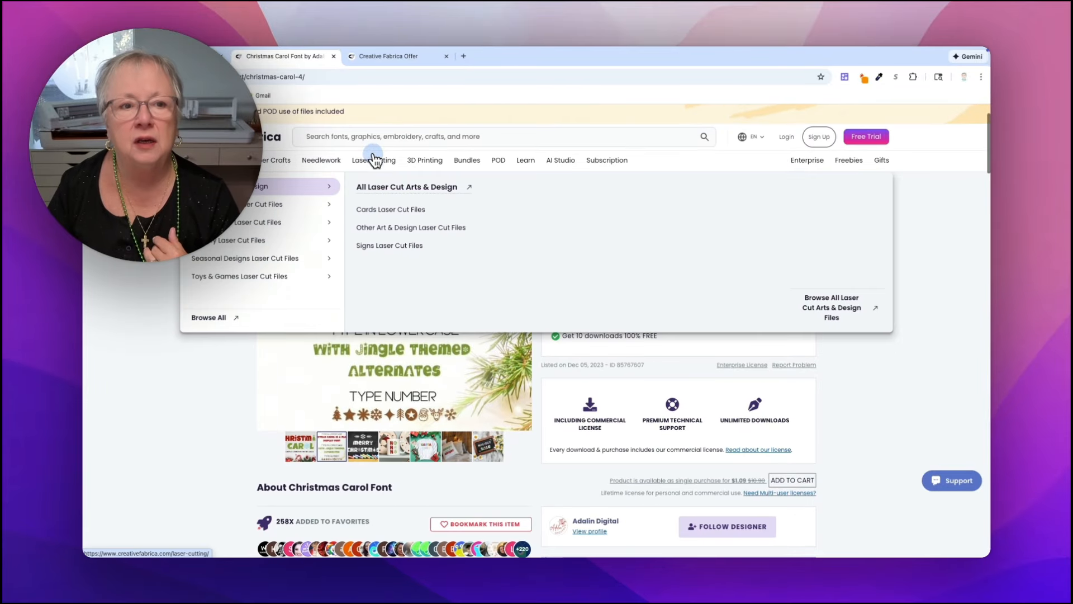
# Browse the trending fonts, graphics and bundles on the Creative Fabrica home page
pyautogui.click(182, 57)
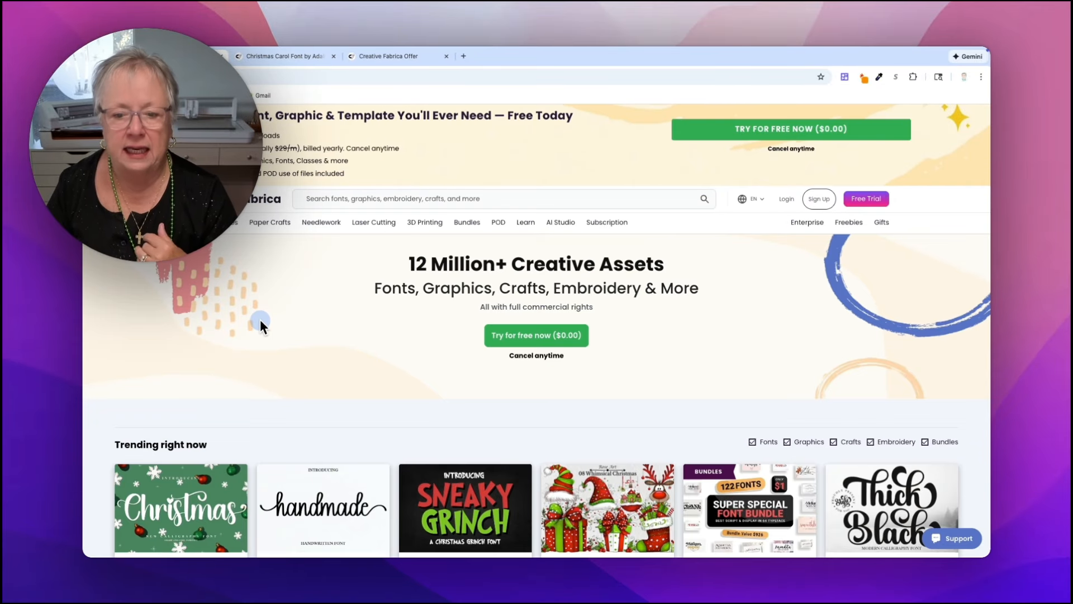
pyautogui.scroll(-6, 448, 315)
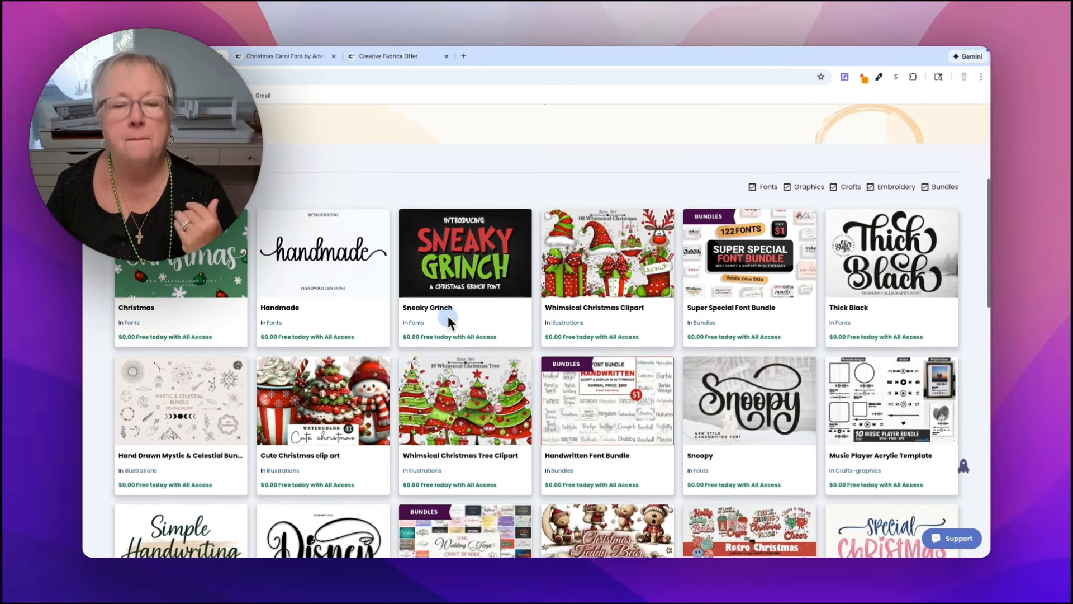
pyautogui.scroll(-9, 447, 315)
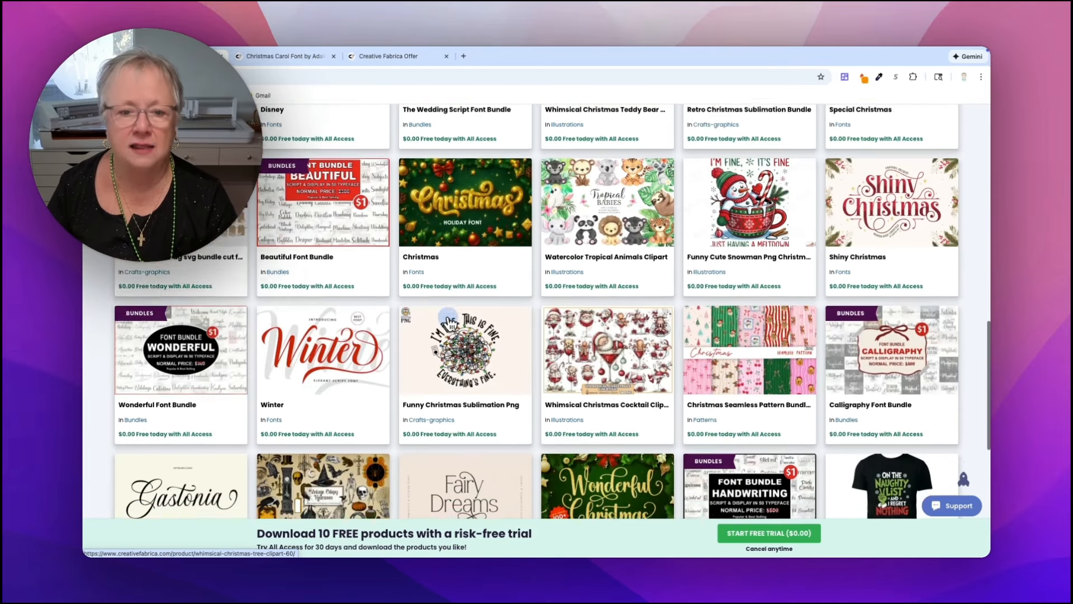
pyautogui.scroll(-1, 450, 324)
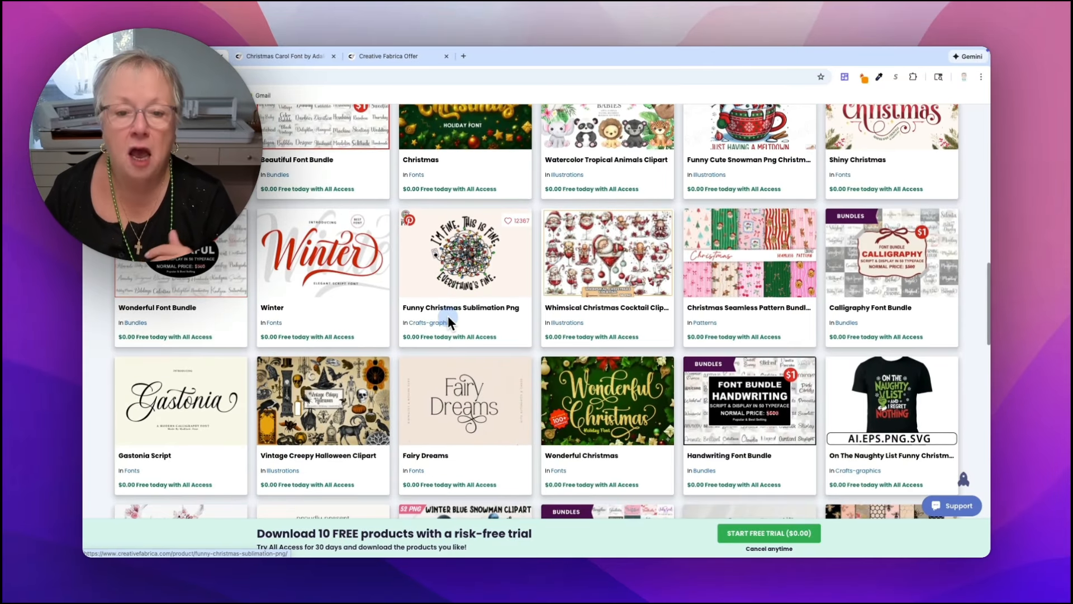
pyautogui.scroll(-16, 450, 324)
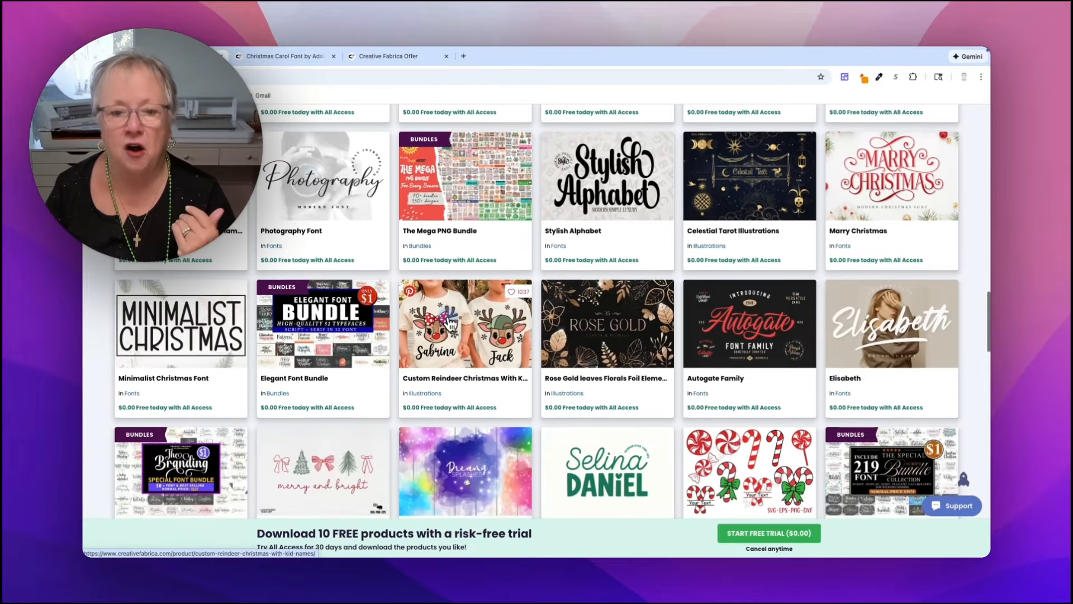
pyautogui.scroll(20, 448, 319)
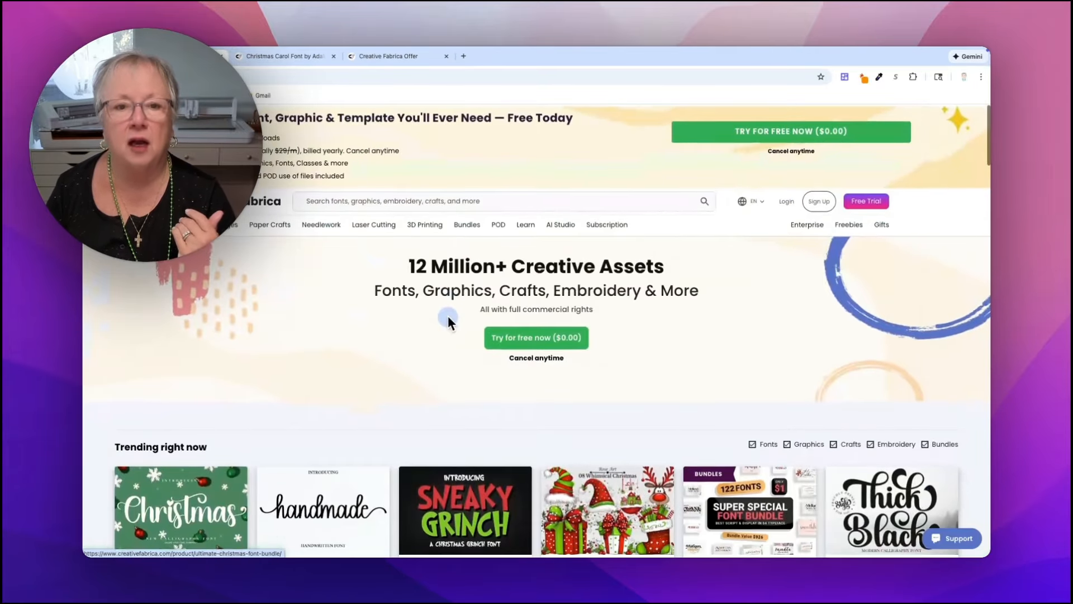
# Search Creative Fabrica for "dreaming tree" using the recent search suggestion
pyautogui.click(339, 199)
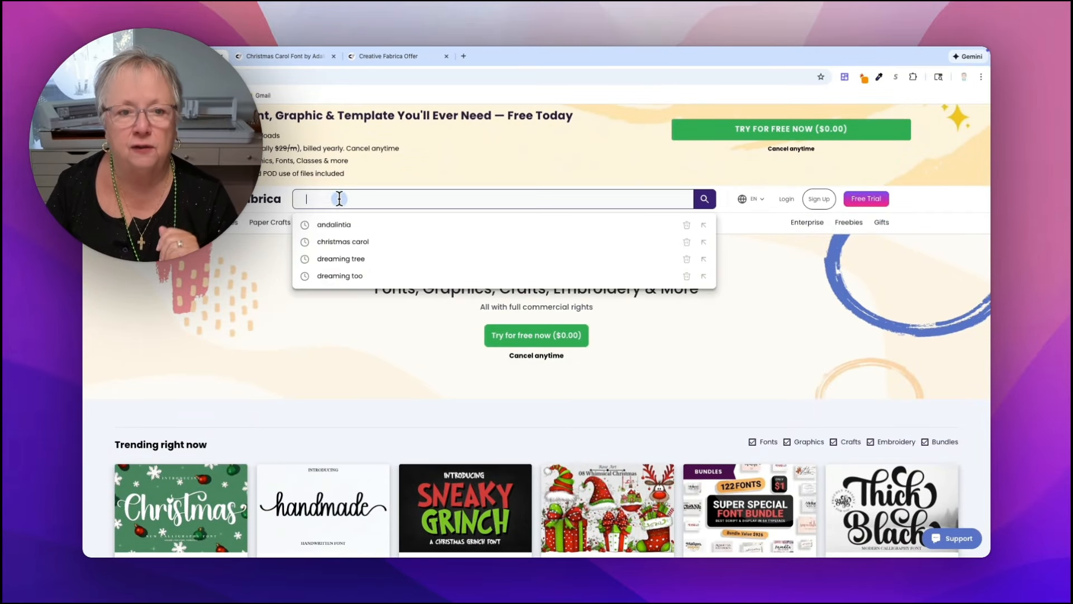
pyautogui.write('Ddre')
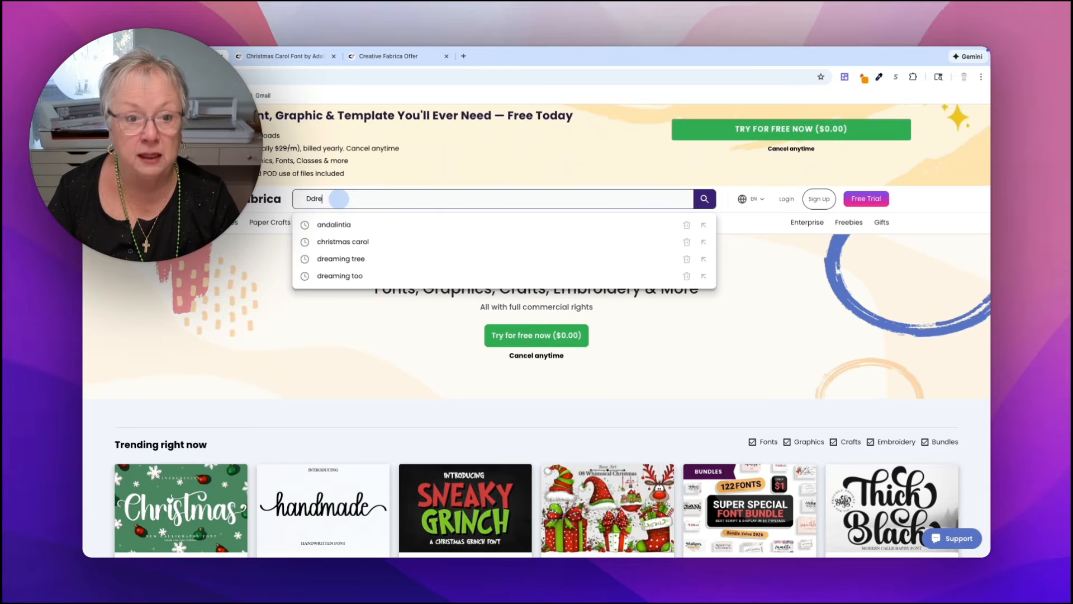
pyautogui.click(338, 259)
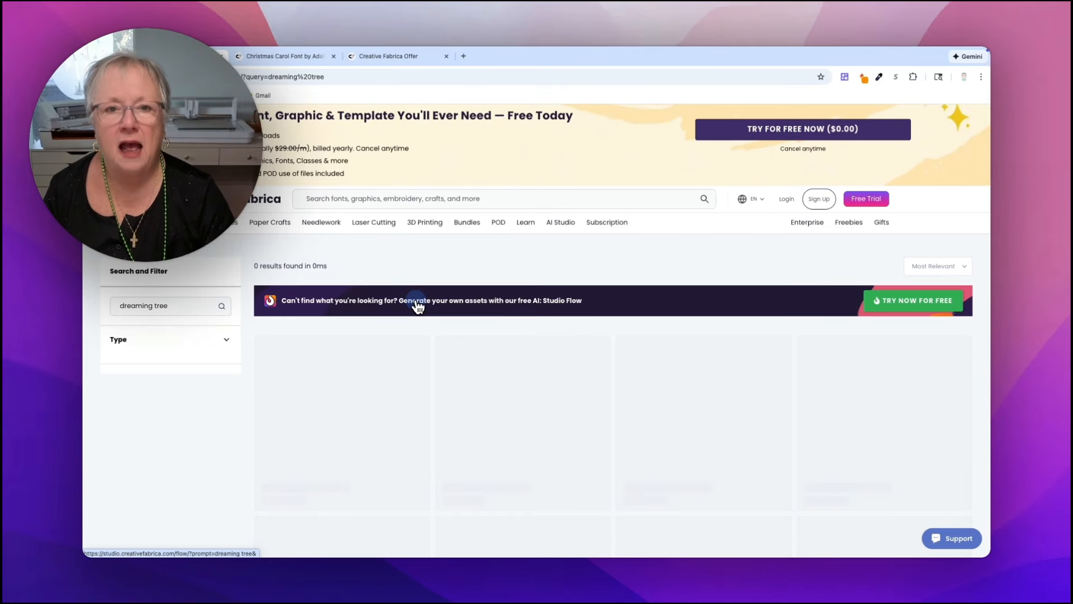
# Examine the Dreaming Tree 3D SVG cards, gift boxes and bundles in the search results
pyautogui.scroll(-1, 416, 301)
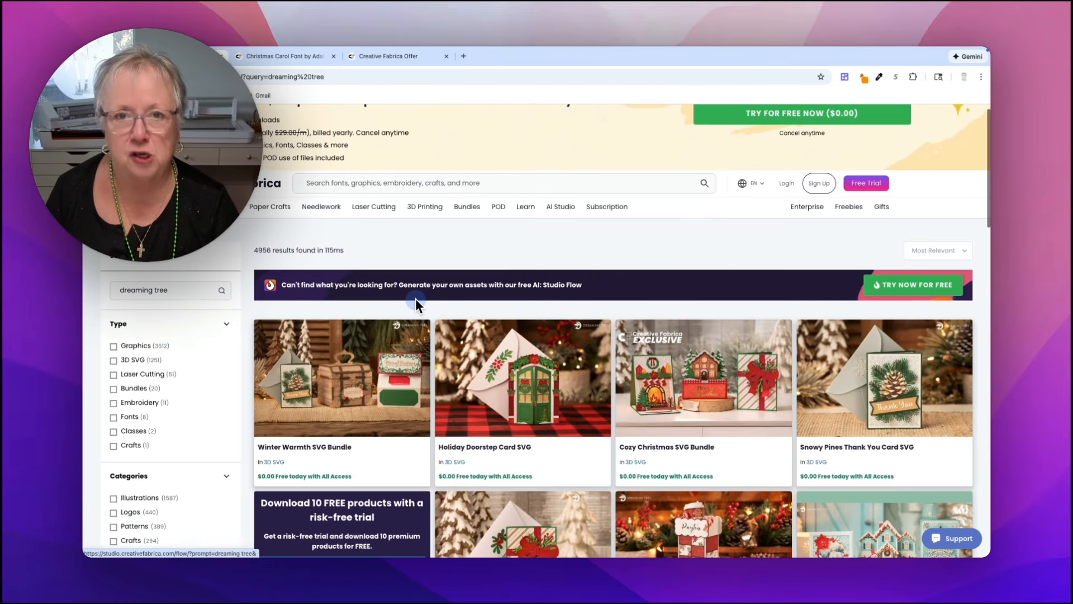
pyautogui.scroll(-1, 416, 300)
pyautogui.scroll(-2, 416, 301)
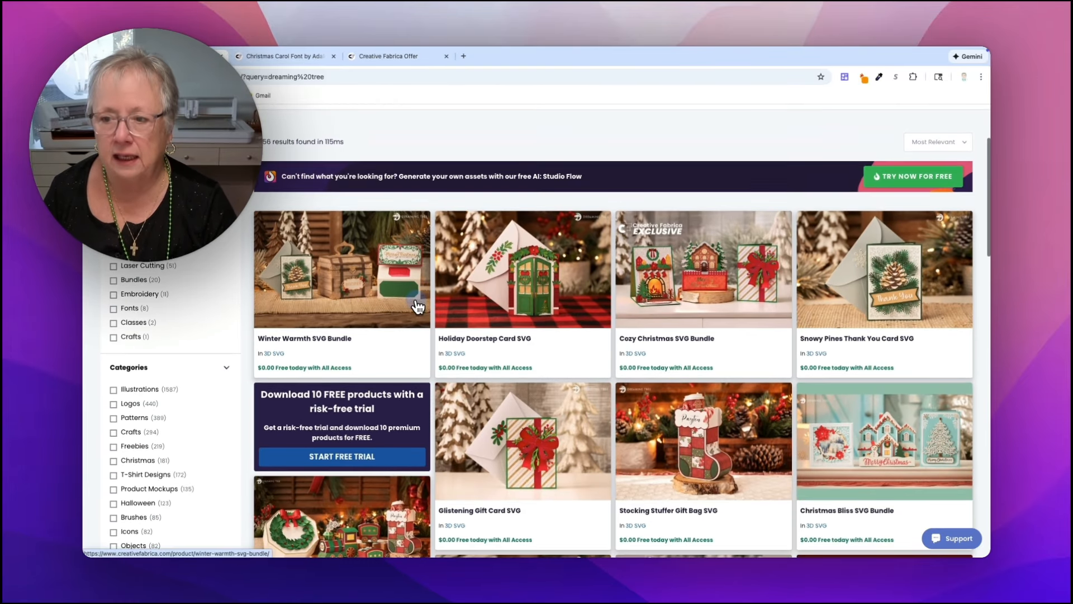
pyautogui.scroll(-2, 417, 305)
pyautogui.scroll(-1, 416, 306)
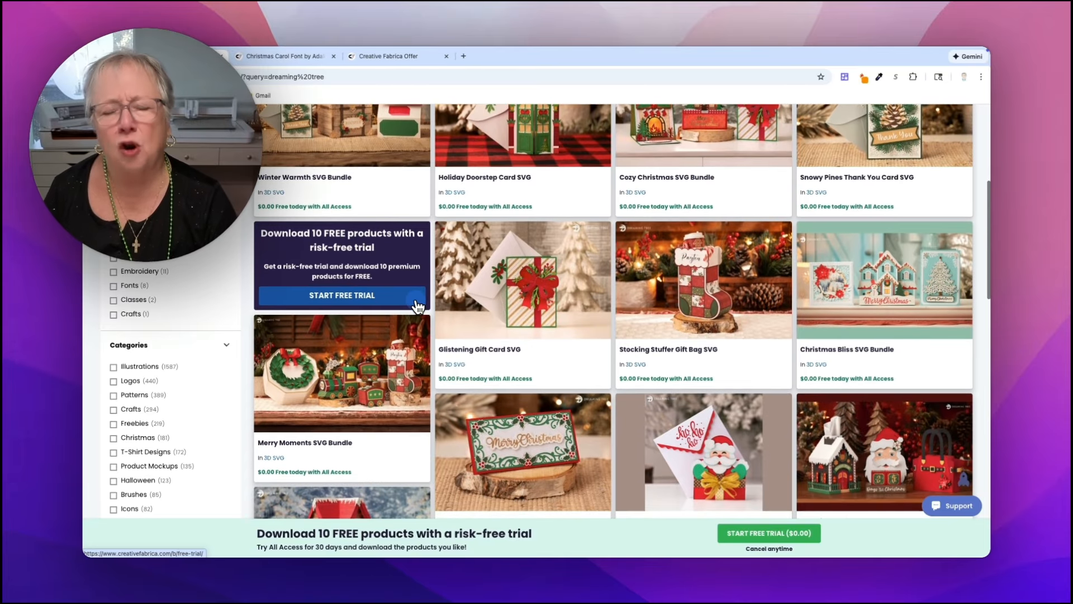
pyautogui.scroll(-2, 416, 306)
pyautogui.scroll(-2, 417, 306)
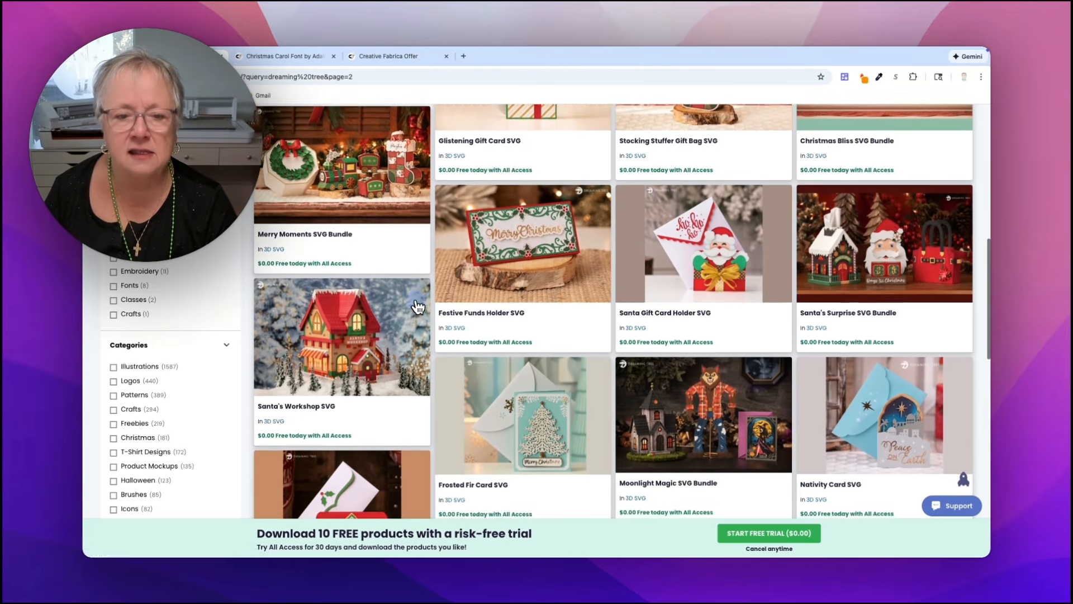
pyautogui.scroll(-3, 417, 306)
pyautogui.scroll(-10, 416, 307)
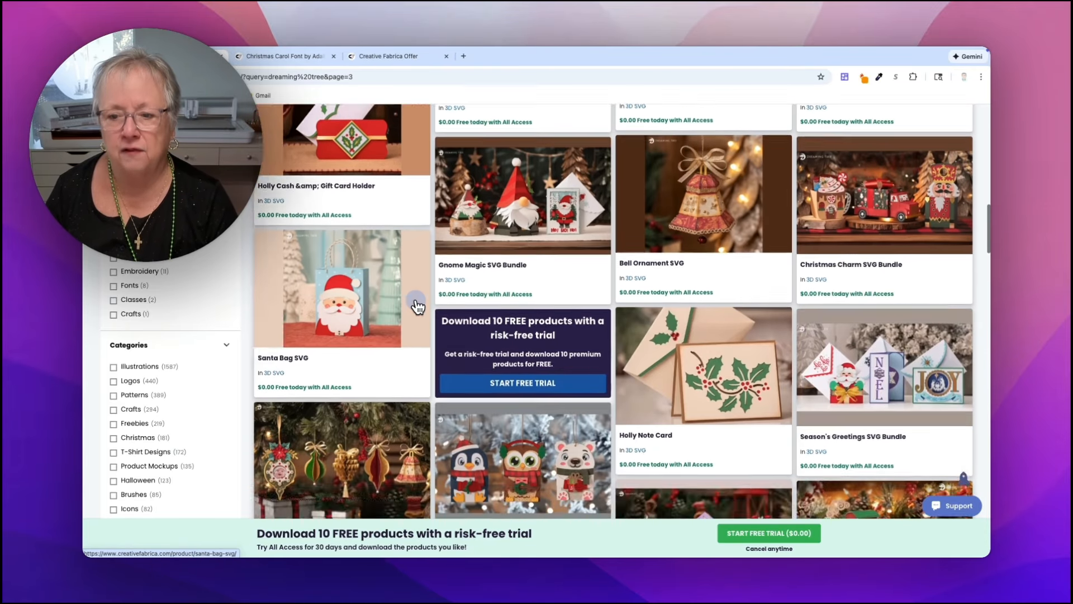
pyautogui.scroll(-8, 417, 307)
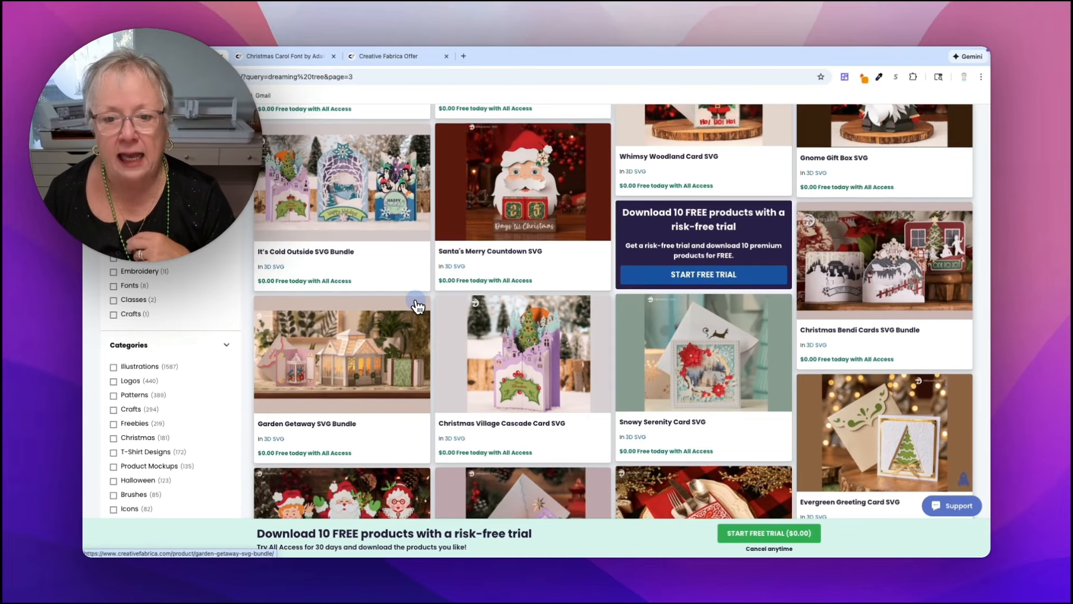
pyautogui.scroll(-3, 417, 306)
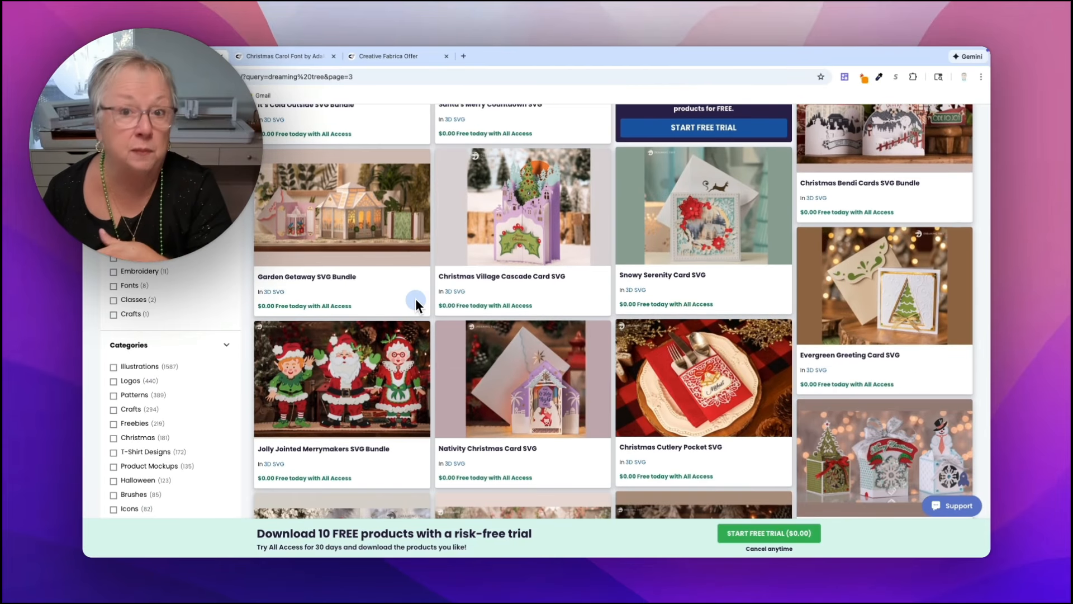
pyautogui.scroll(-7, 416, 307)
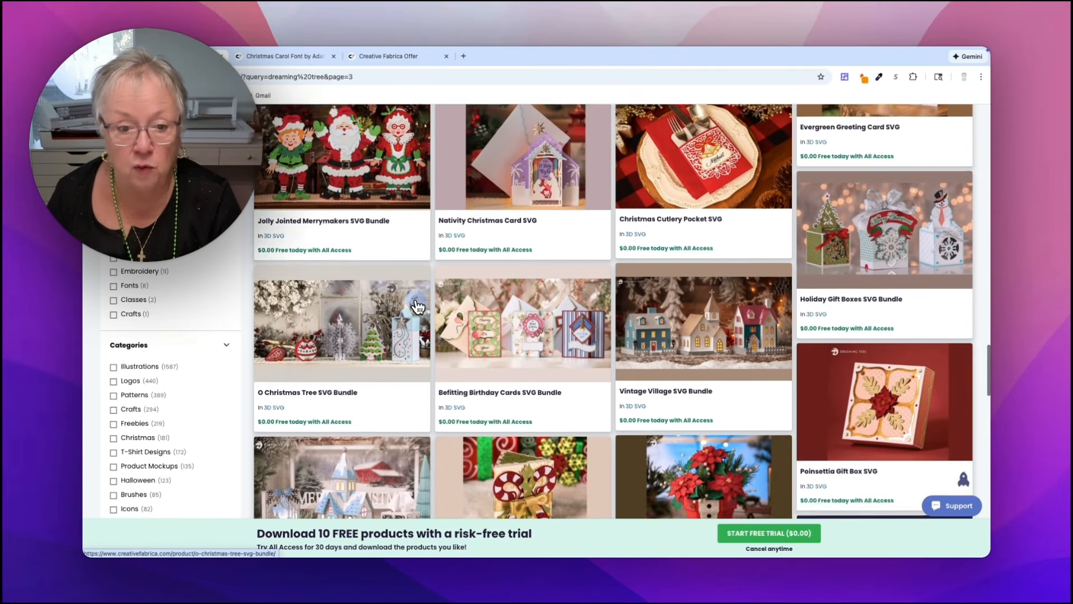
pyautogui.scroll(-9, 416, 307)
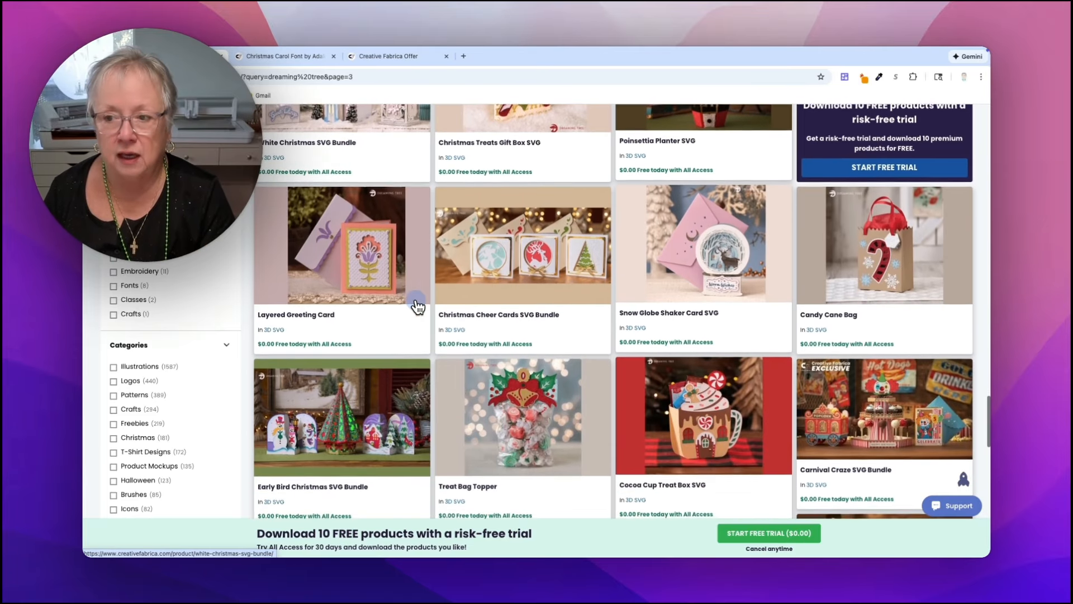
pyautogui.scroll(-4, 417, 306)
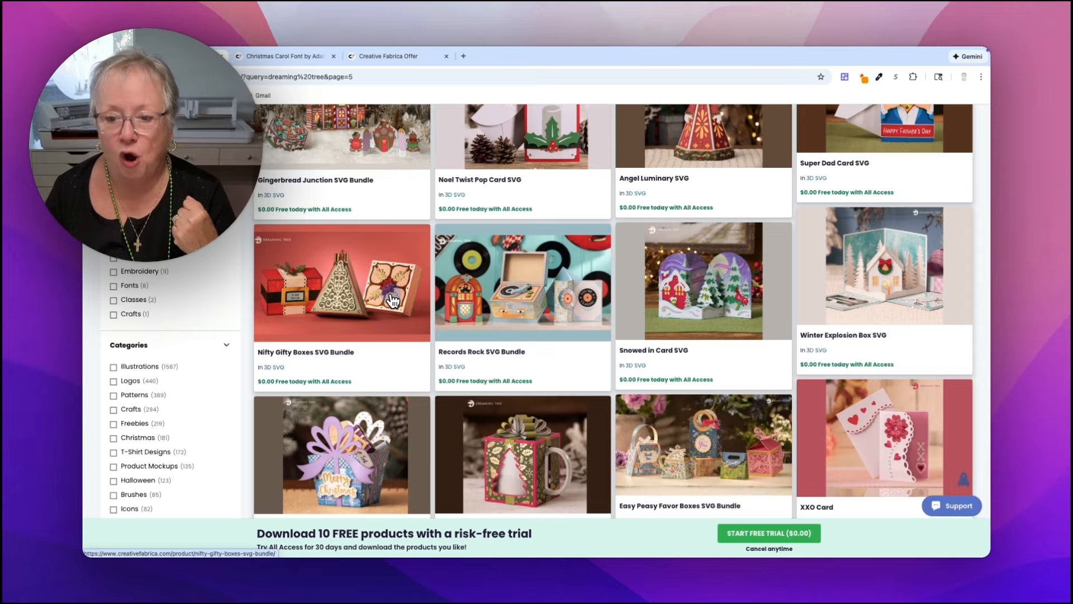
pyautogui.scroll(-2, 393, 301)
pyautogui.scroll(-3, 393, 300)
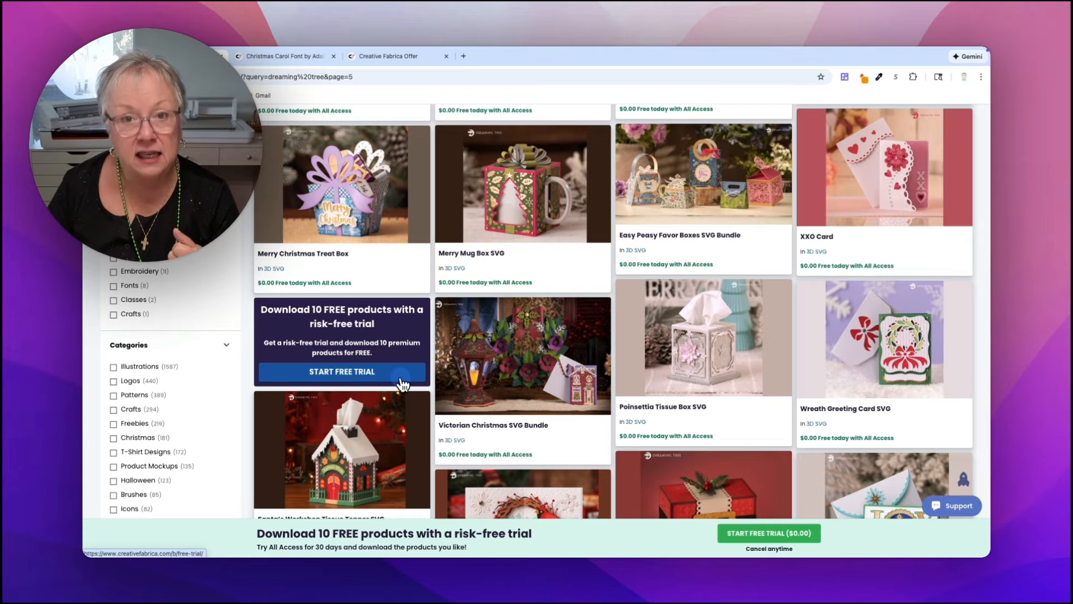
# Switch to Silhouette Studio and move the snowman head with the green Merry Christmas text off the mat, beside its lower part
pyautogui.moveTo(418, 553)
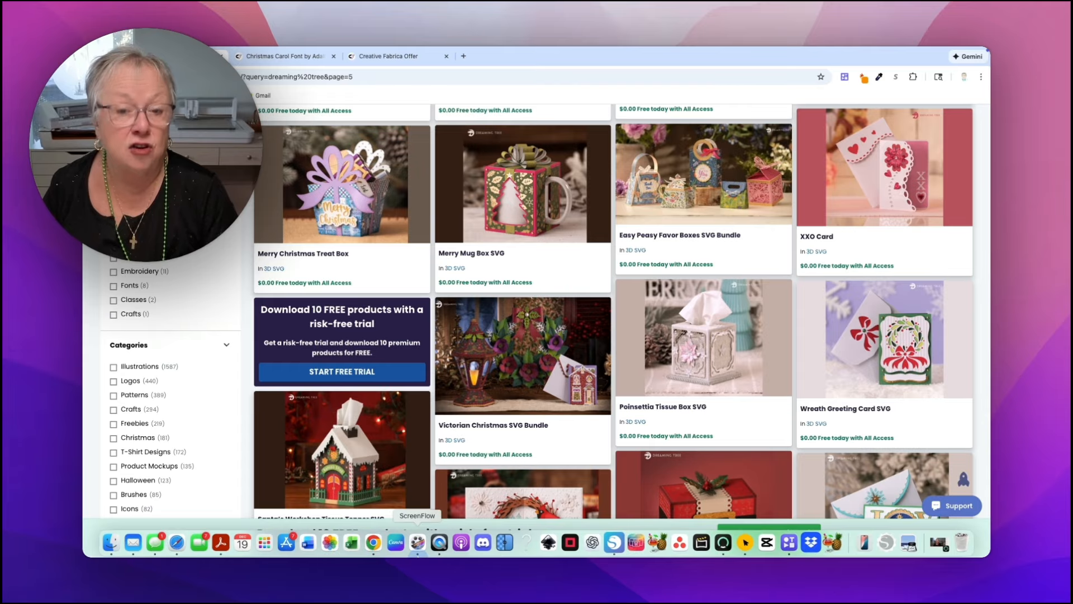
pyautogui.click(615, 550)
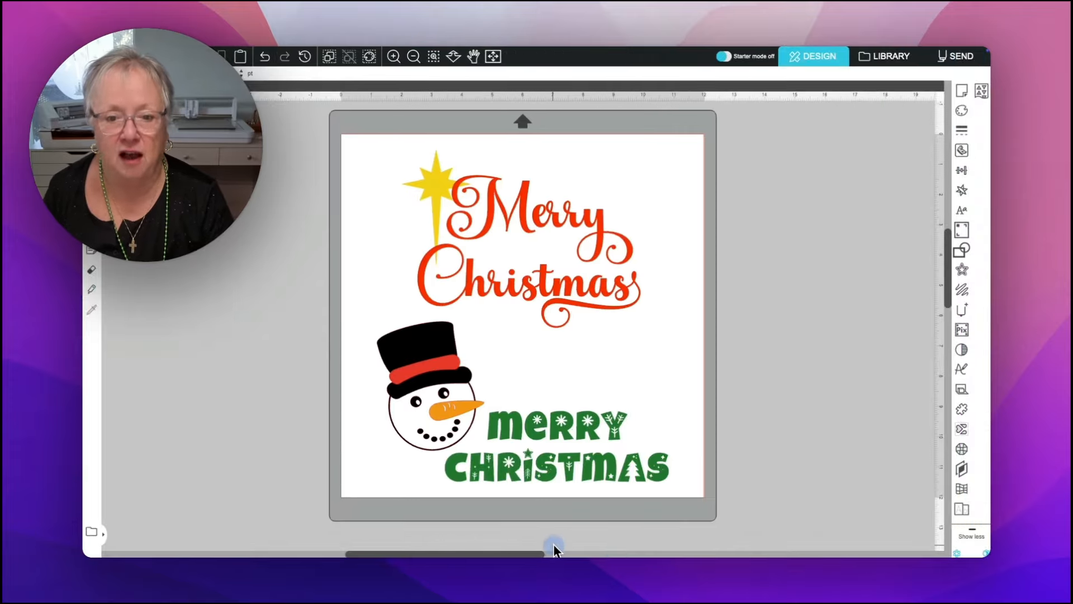
pyautogui.moveTo(356, 308); pyautogui.dragTo(547, 445)
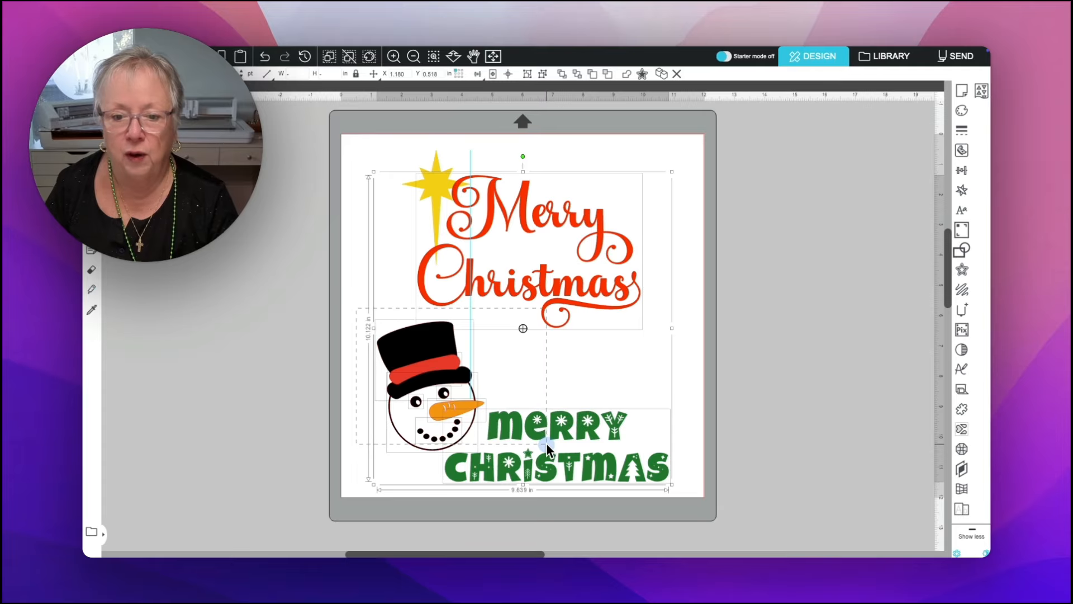
pyautogui.moveTo(679, 524); pyautogui.dragTo(680, 551)
pyautogui.click(672, 481)
pyautogui.moveTo(672, 479); pyautogui.dragTo(783, 379)
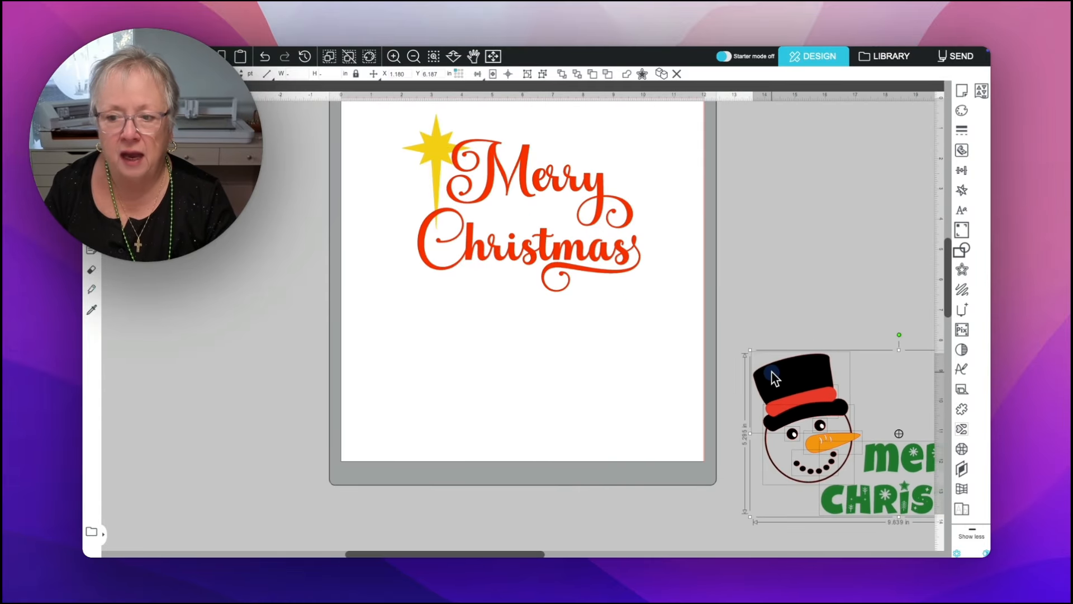
pyautogui.scroll(2, 646, 334)
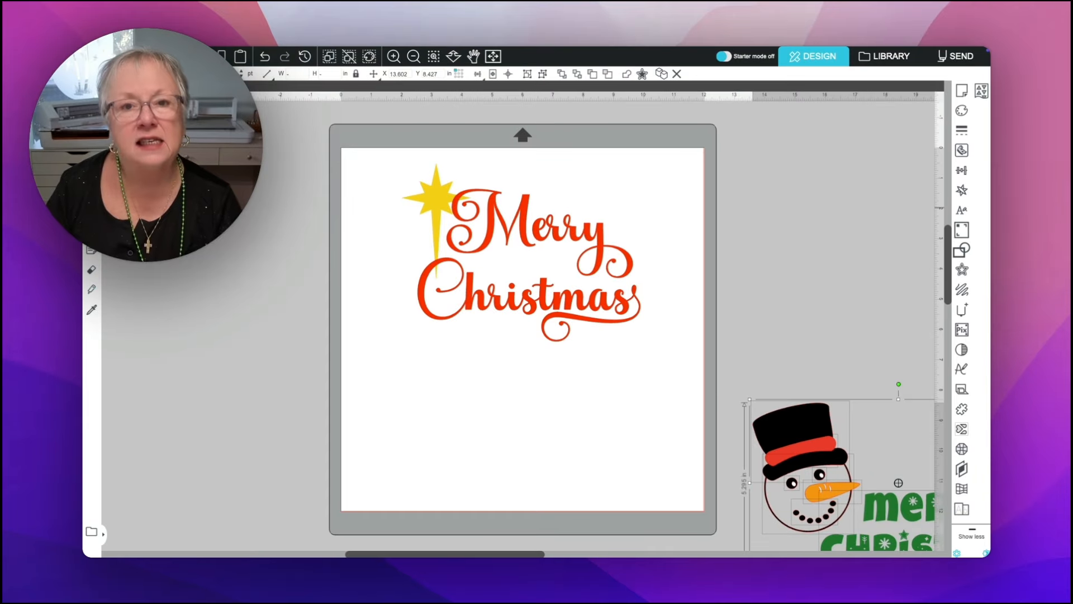
# Draw a flexible eight-pointed star below the red Merry Christmas text and reshape its rays, about 2.41 in wide and 3.77 in tall
pyautogui.click(91, 208)
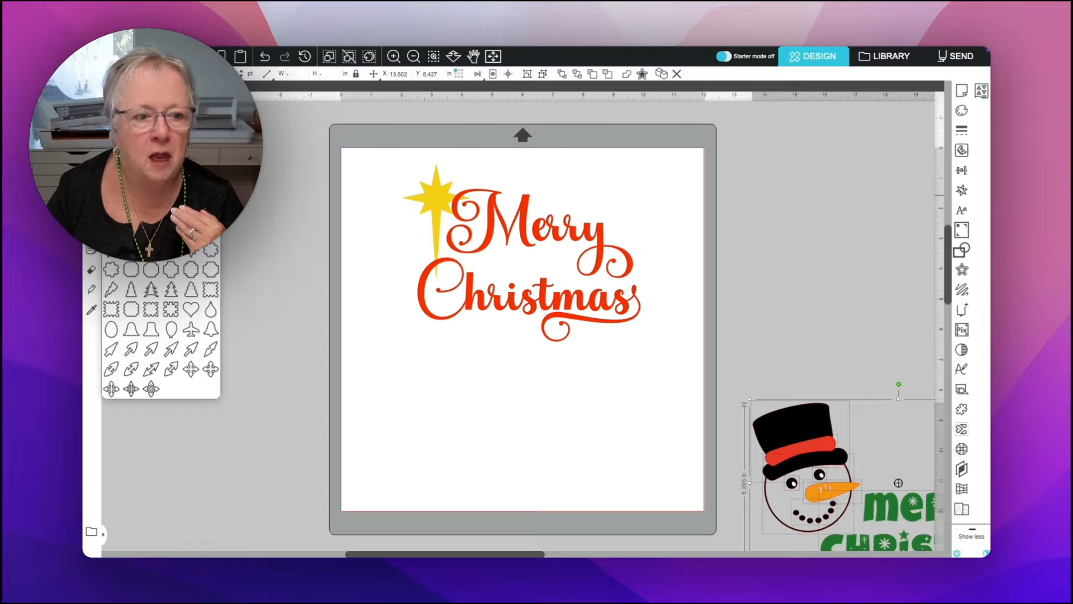
pyautogui.click(131, 195)
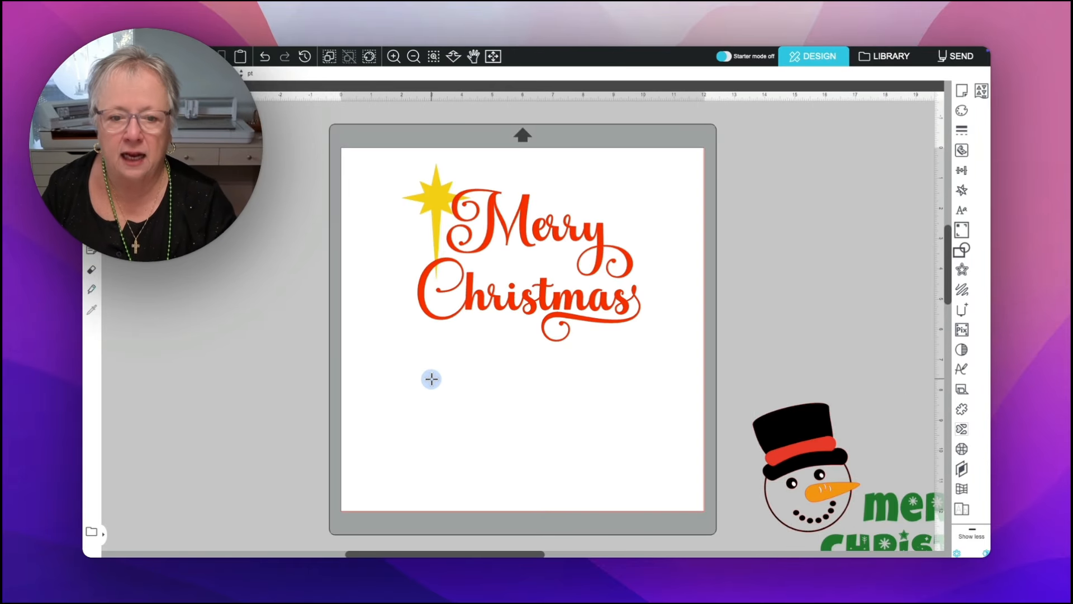
pyautogui.moveTo(426, 371); pyautogui.dragTo(426, 449)
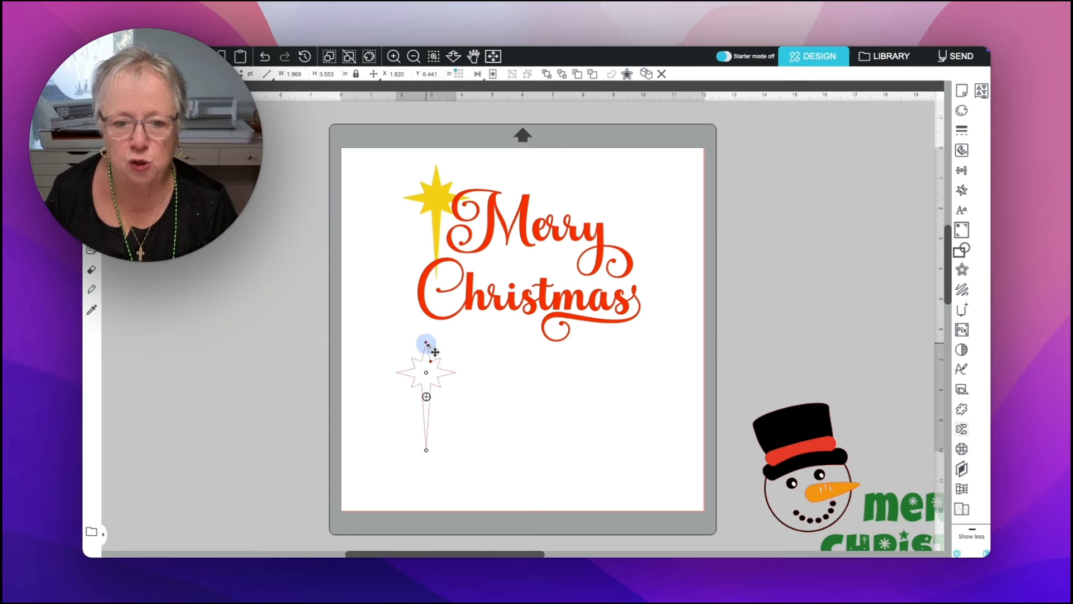
pyautogui.moveTo(426, 342); pyautogui.dragTo(426, 334)
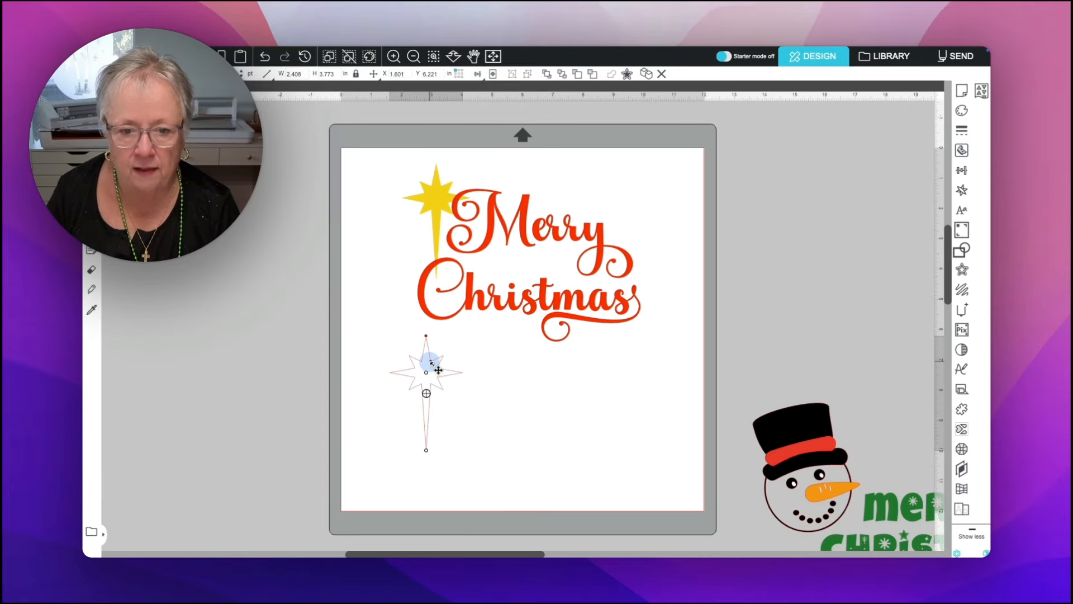
pyautogui.moveTo(430, 359); pyautogui.dragTo(433, 362)
pyautogui.click(529, 394)
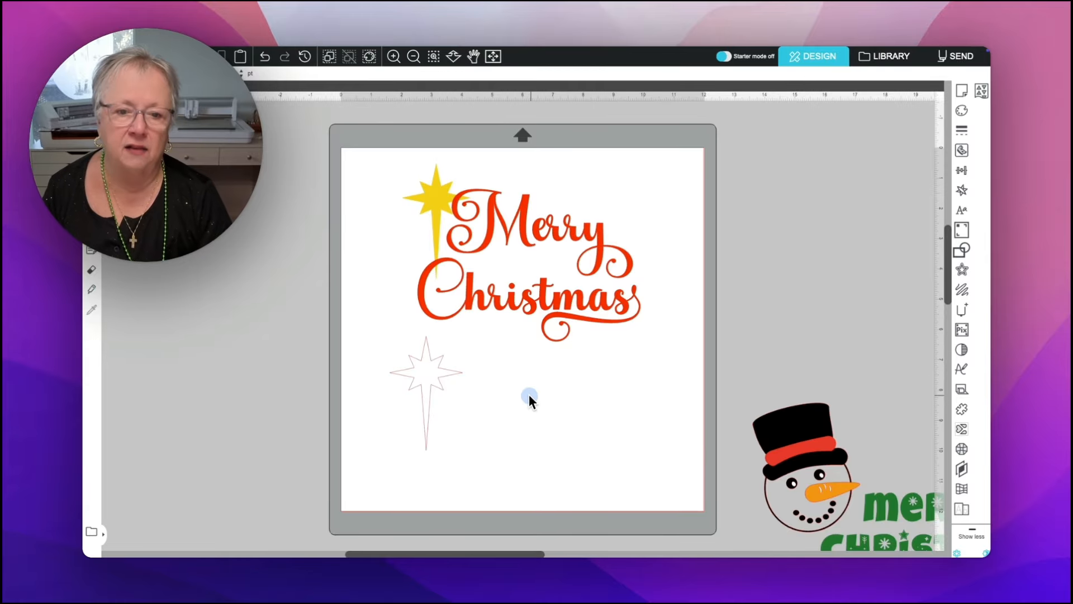
# Lengthen the outlined star's bottom ray so the star is about 3.91 in tall, and move it slightly left
pyautogui.click(430, 391)
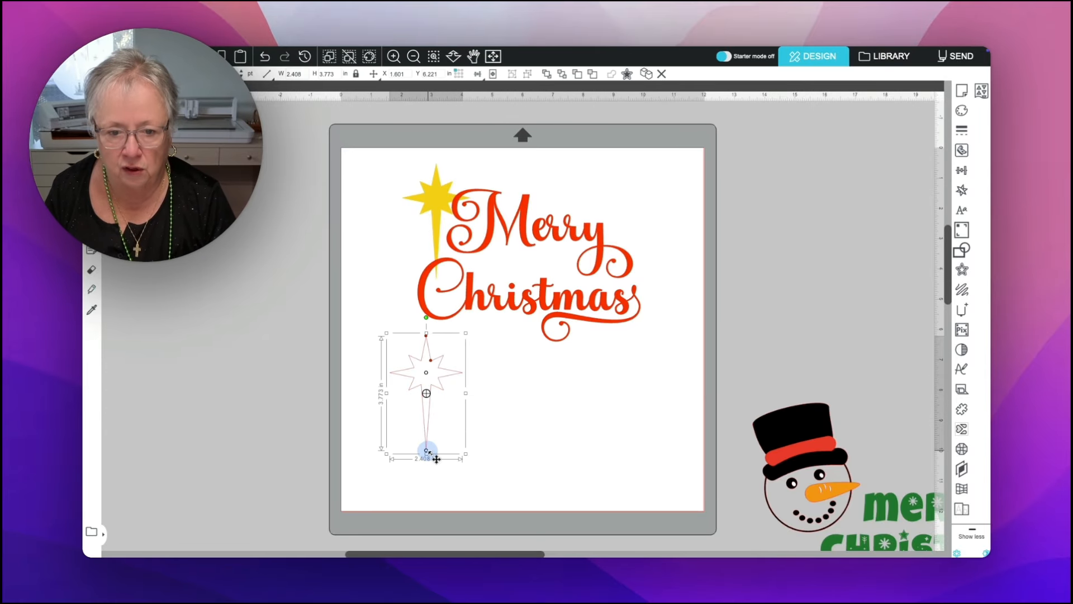
pyautogui.moveTo(426, 451); pyautogui.dragTo(426, 455)
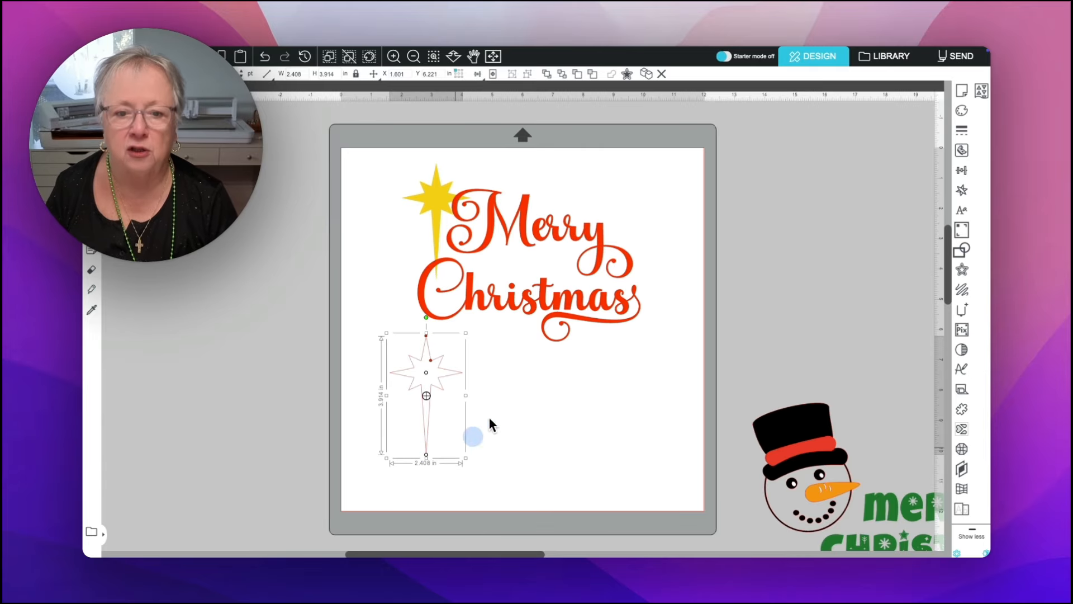
pyautogui.click(496, 400)
pyautogui.moveTo(439, 391); pyautogui.dragTo(414, 391)
pyautogui.click(469, 391)
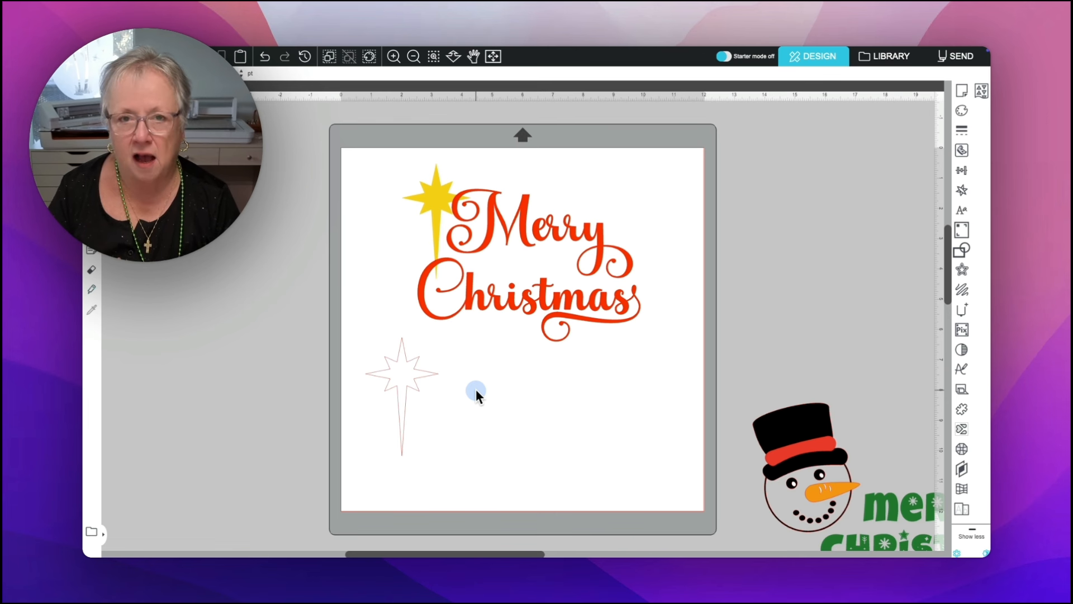
# Convert the outlined star to a path and inspect its editable points
pyautogui.rightClick(417, 362)
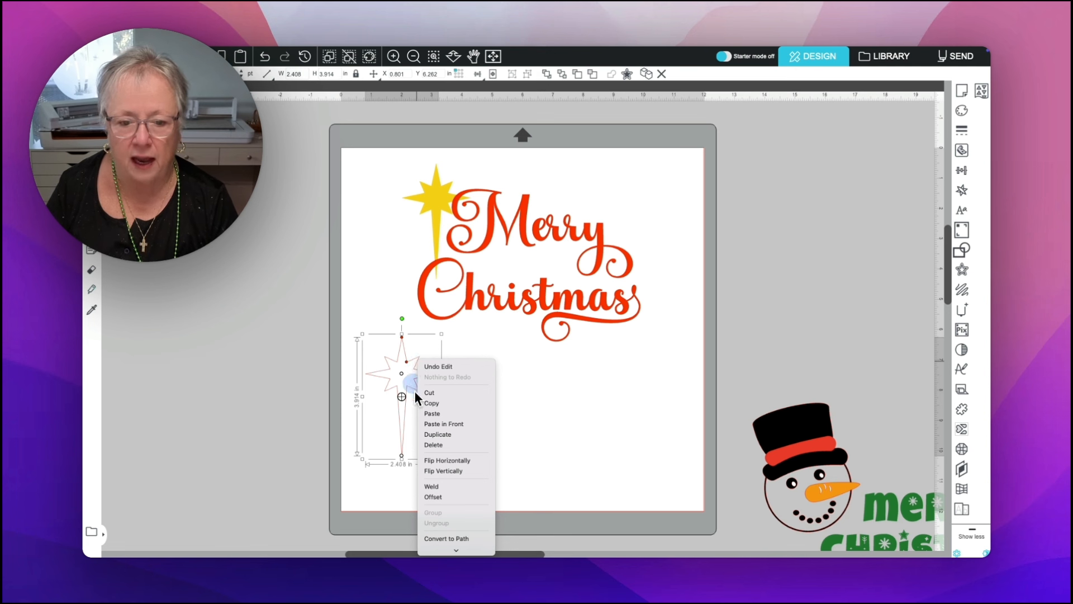
pyautogui.click(445, 536)
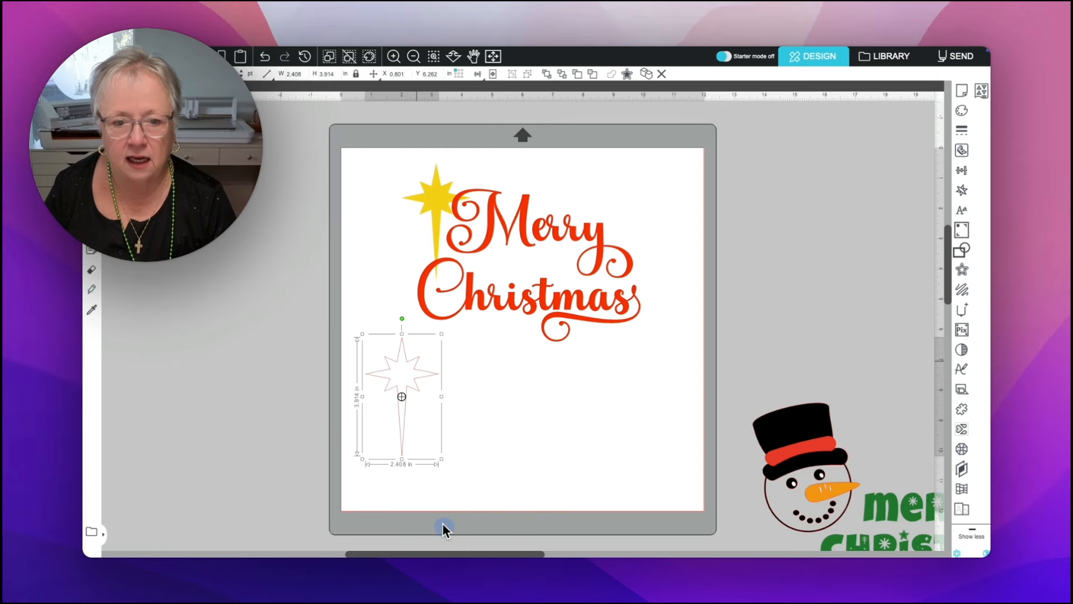
pyautogui.click(438, 508)
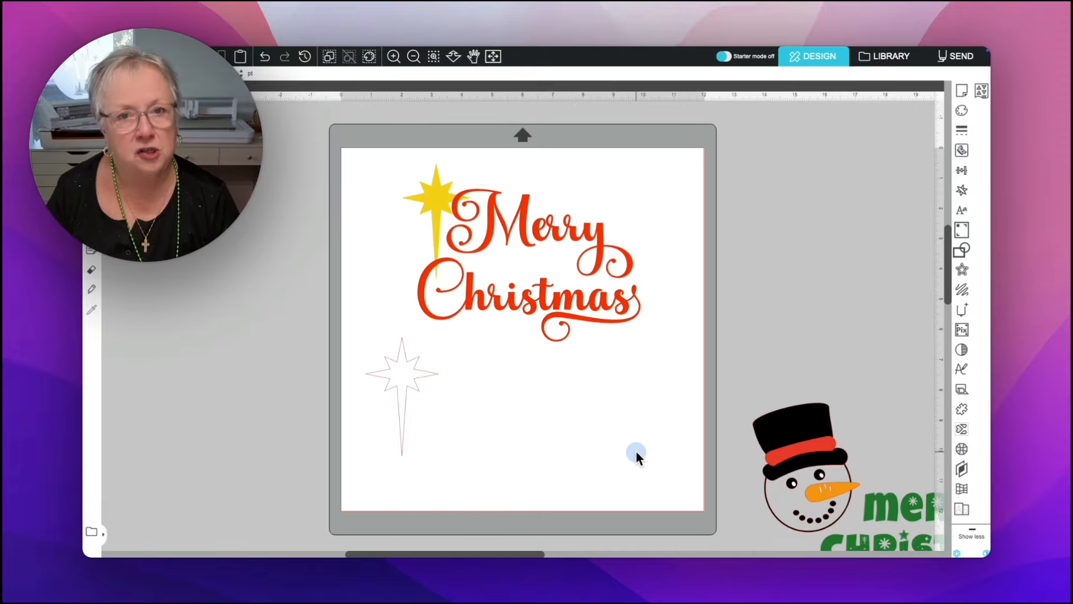
pyautogui.doubleClick(419, 398)
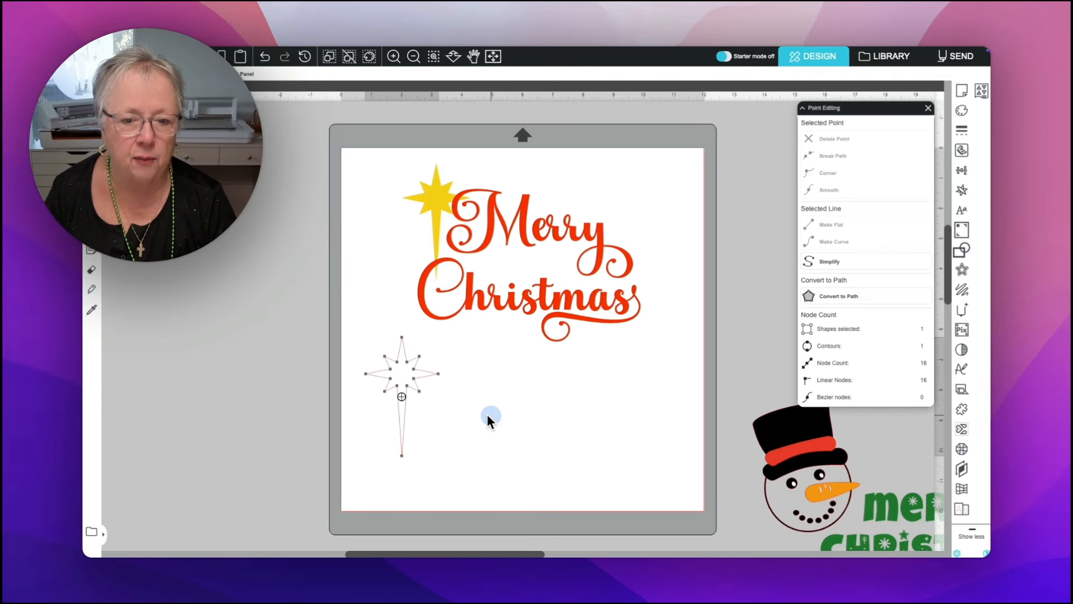
pyautogui.click(415, 369)
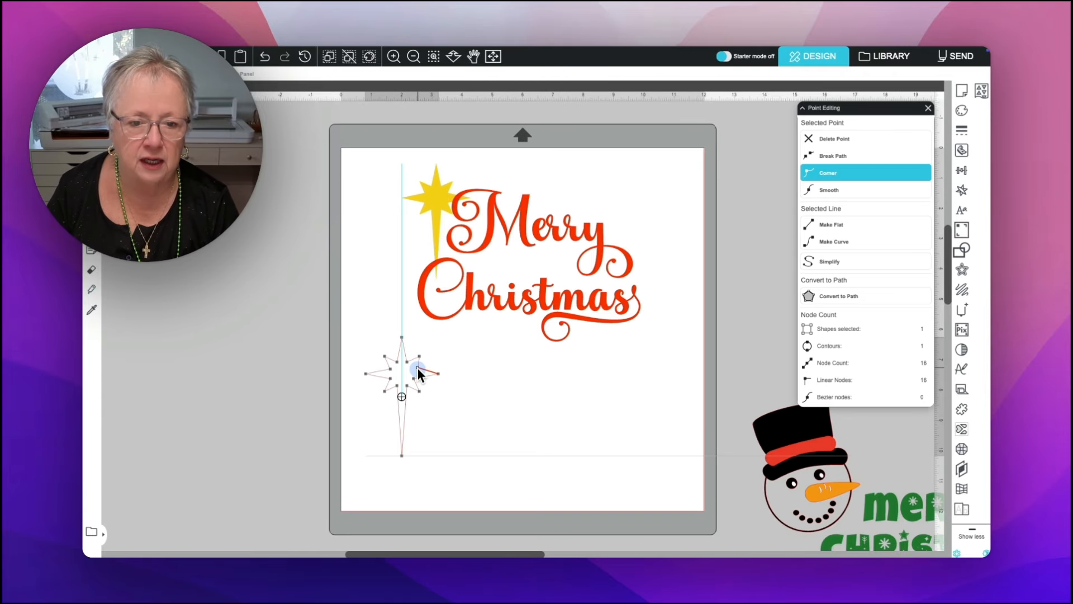
pyautogui.click(473, 391)
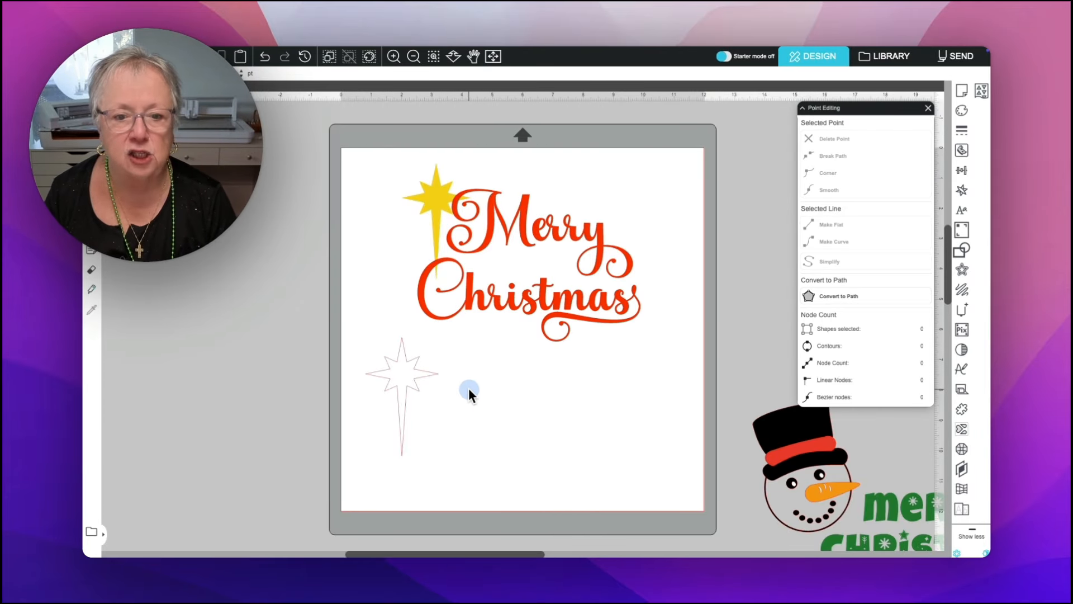
# Move the outlined star off the mat, beside its upper-left part, and close the point editing options
pyautogui.click(434, 373)
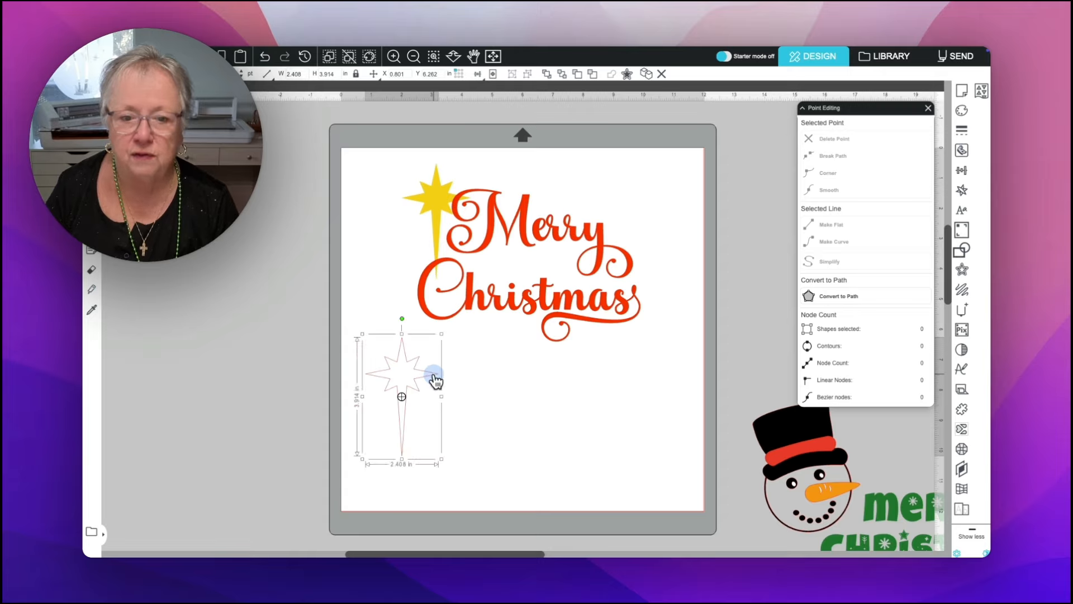
pyautogui.moveTo(435, 381); pyautogui.dragTo(253, 207)
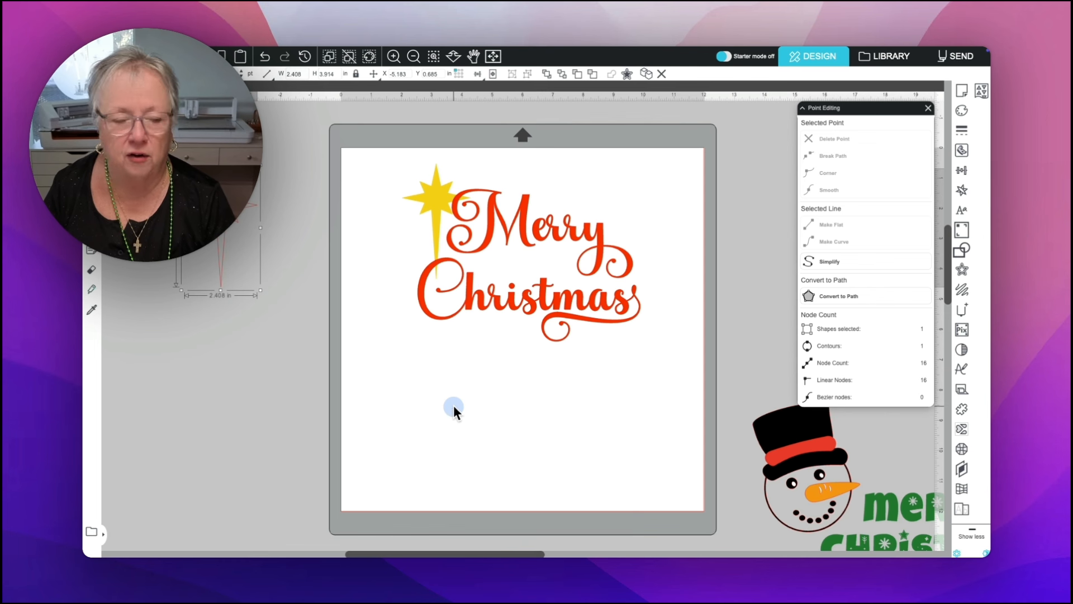
pyautogui.click(928, 106)
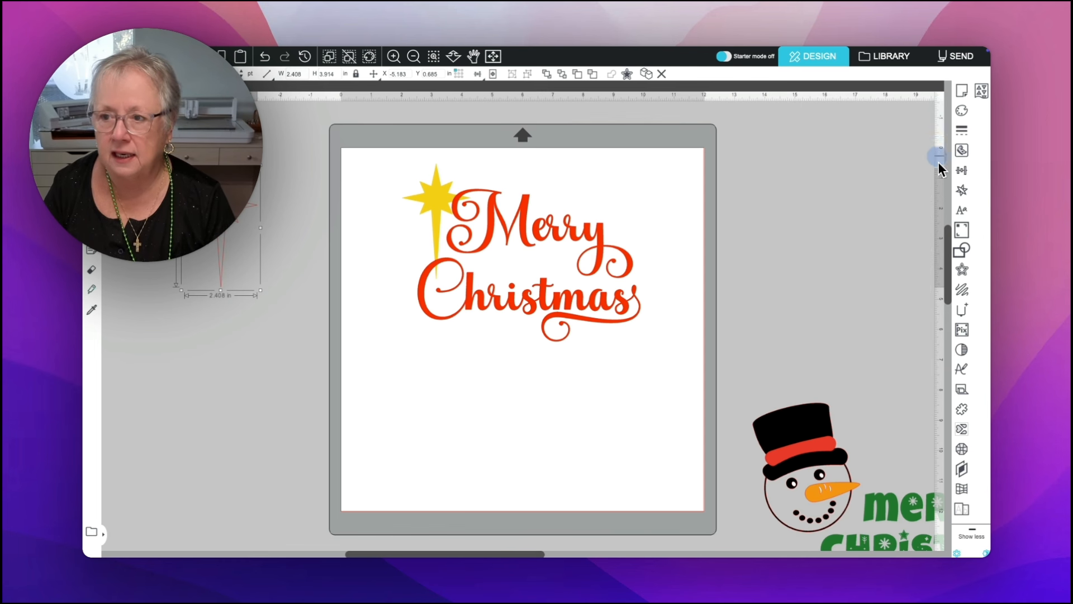
# With nothing selected, set the font for new text to Andelintia
pyautogui.click(961, 210)
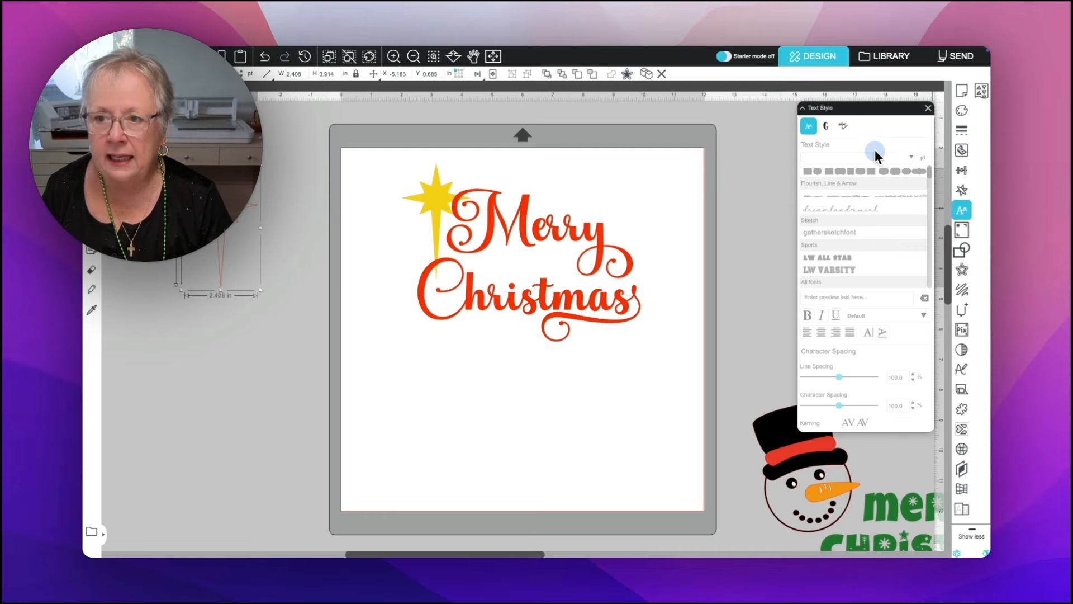
pyautogui.click(682, 212)
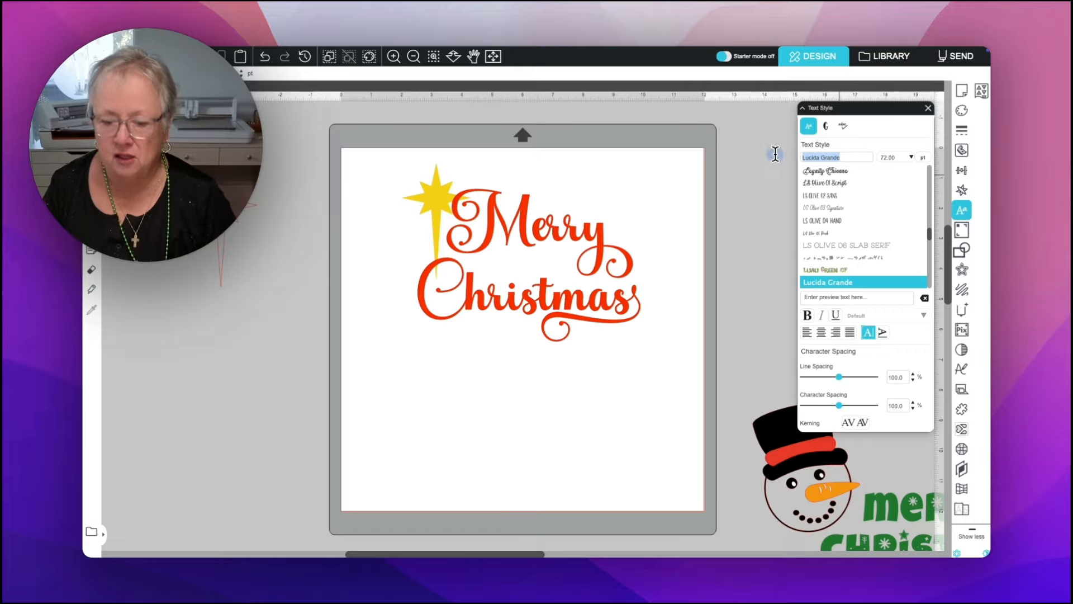
pyautogui.write('An')
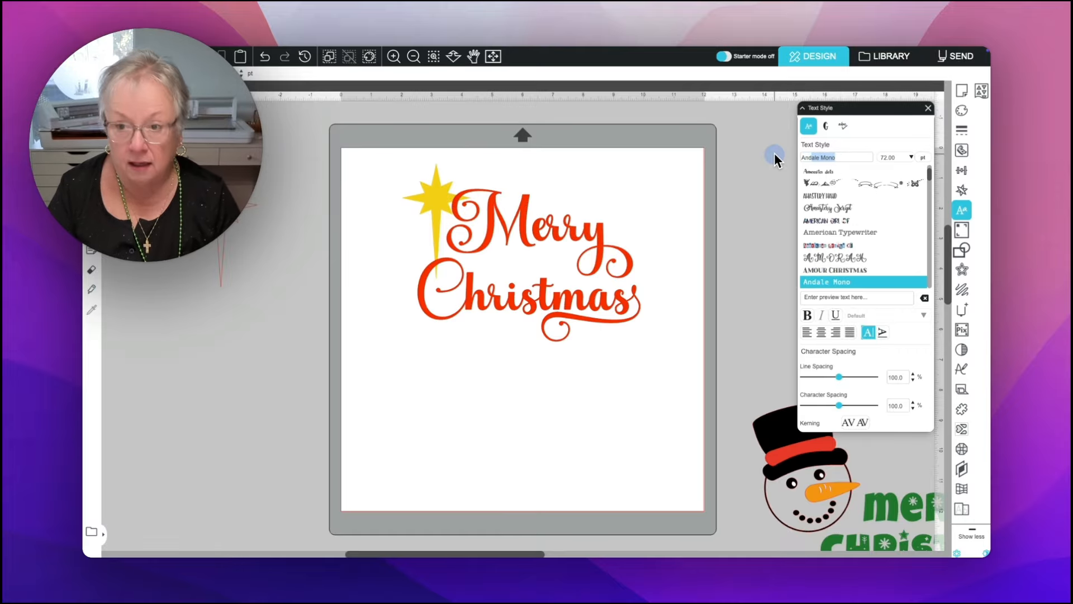
pyautogui.write('delintia')
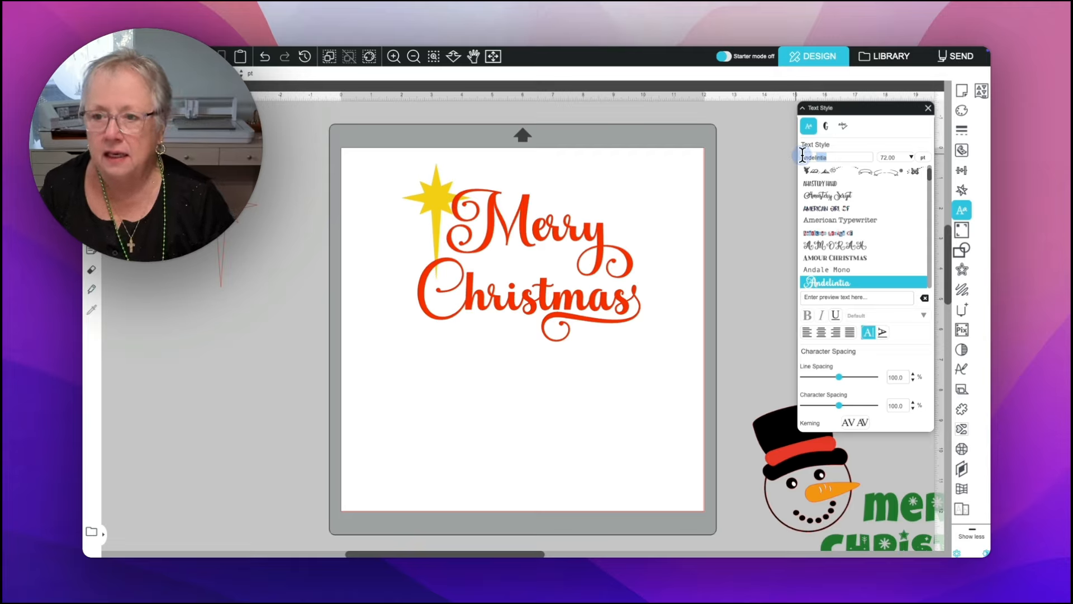
pyautogui.click(828, 162)
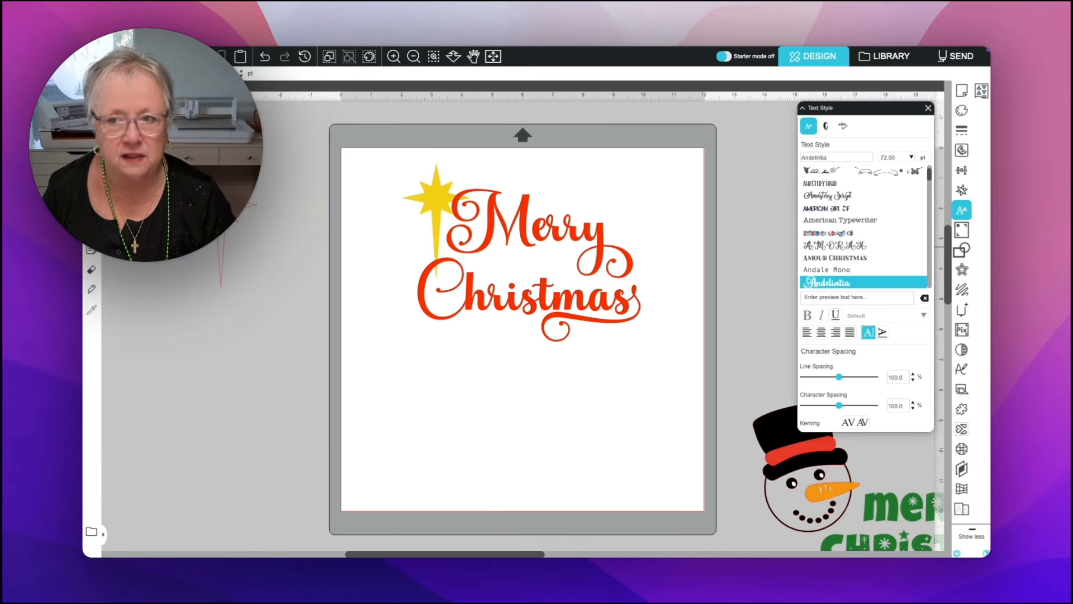
# Add the two-line text "Merry Christmas" on the mat below the red design
pyautogui.click(92, 230)
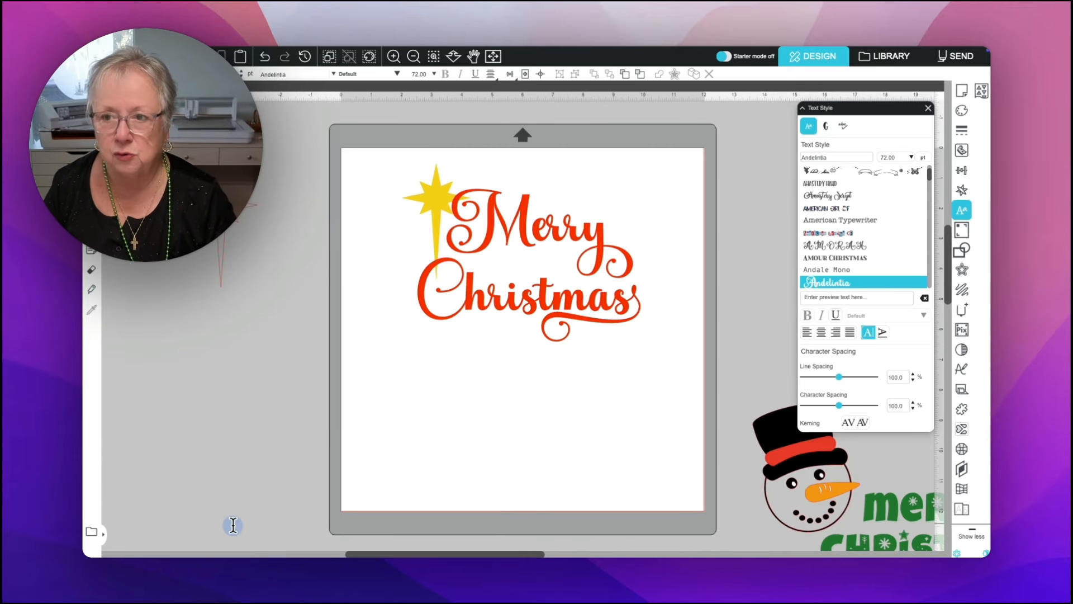
pyautogui.click(399, 406)
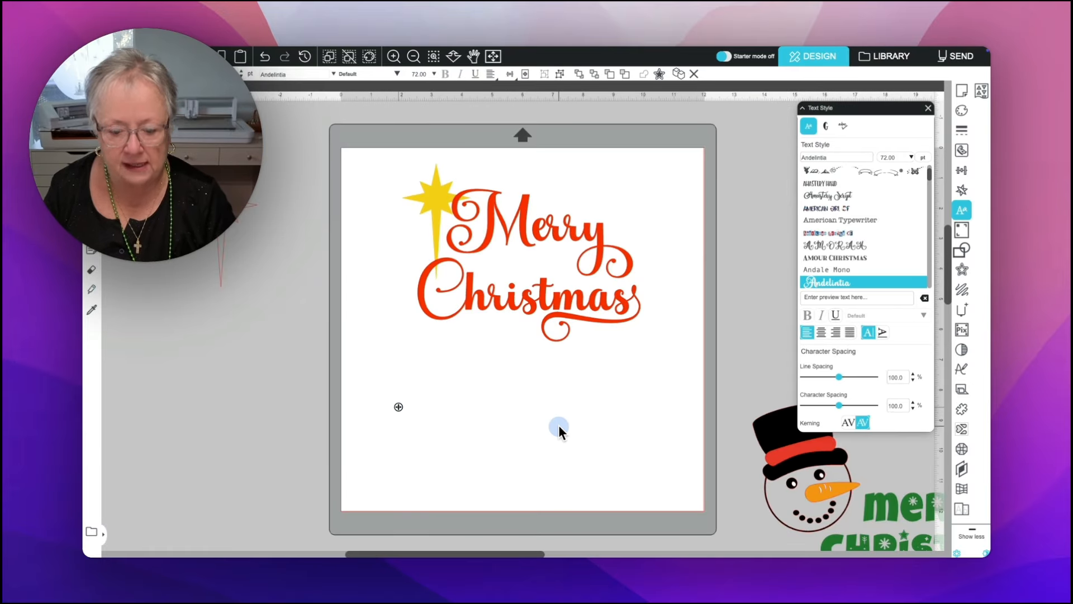
pyautogui.write('Mer')
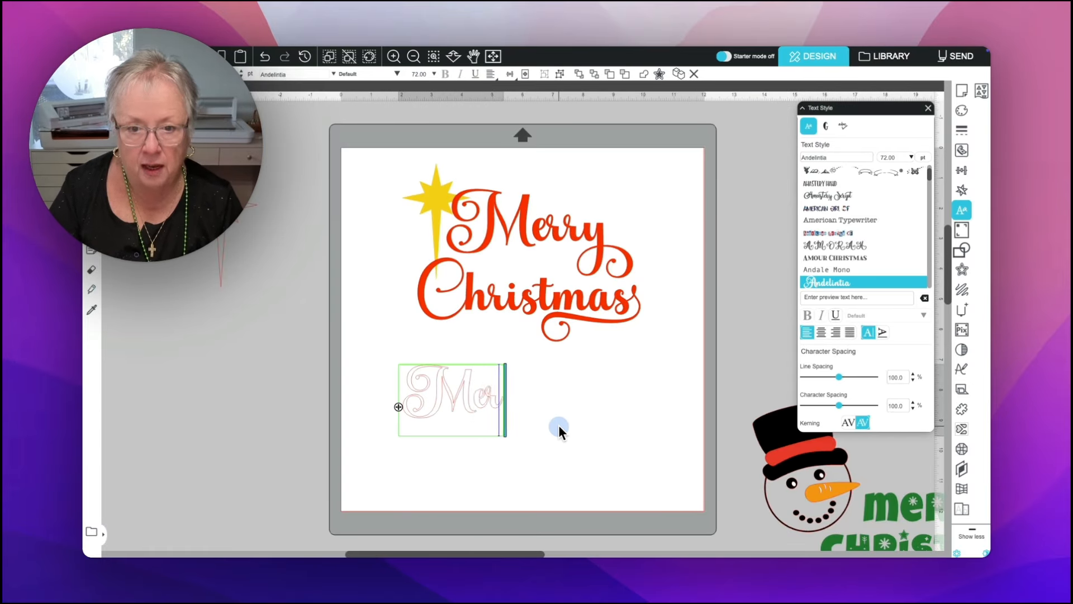
pyautogui.write('ry')
pyautogui.press('Return')
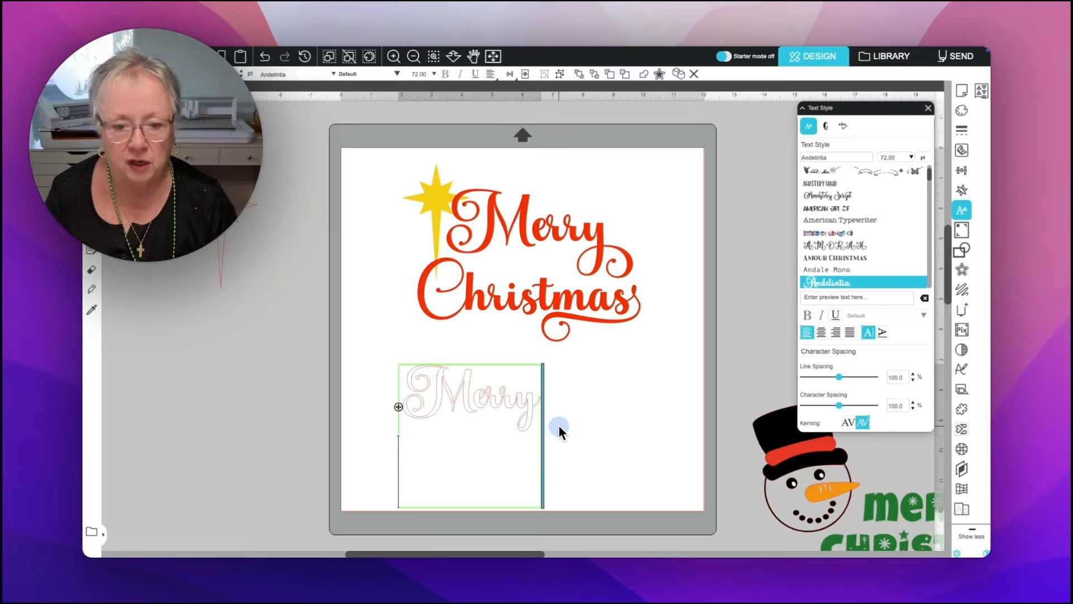
pyautogui.write('Christma')
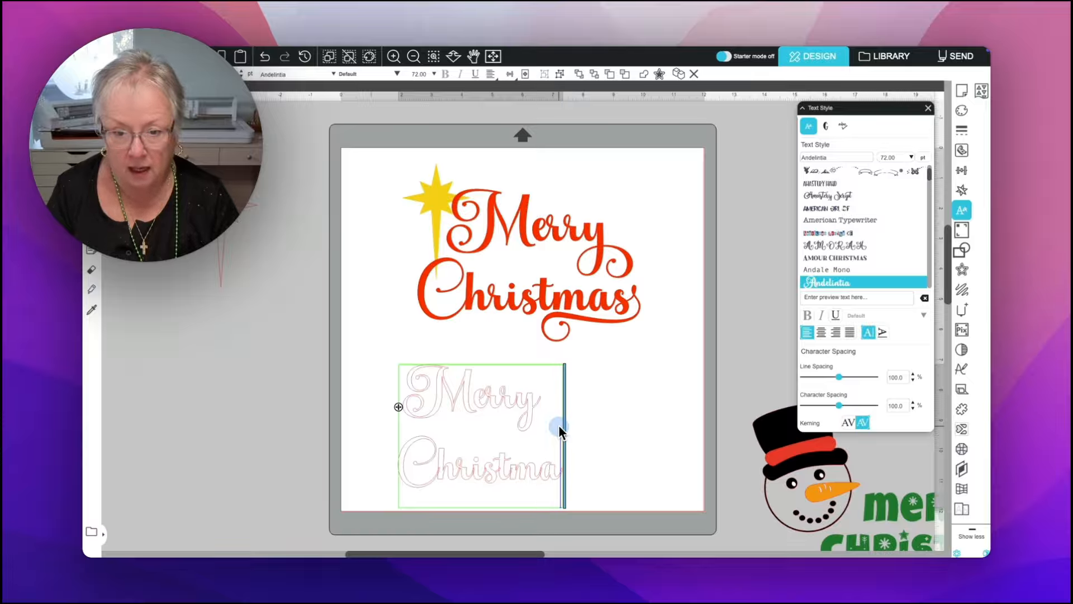
pyautogui.write('s')
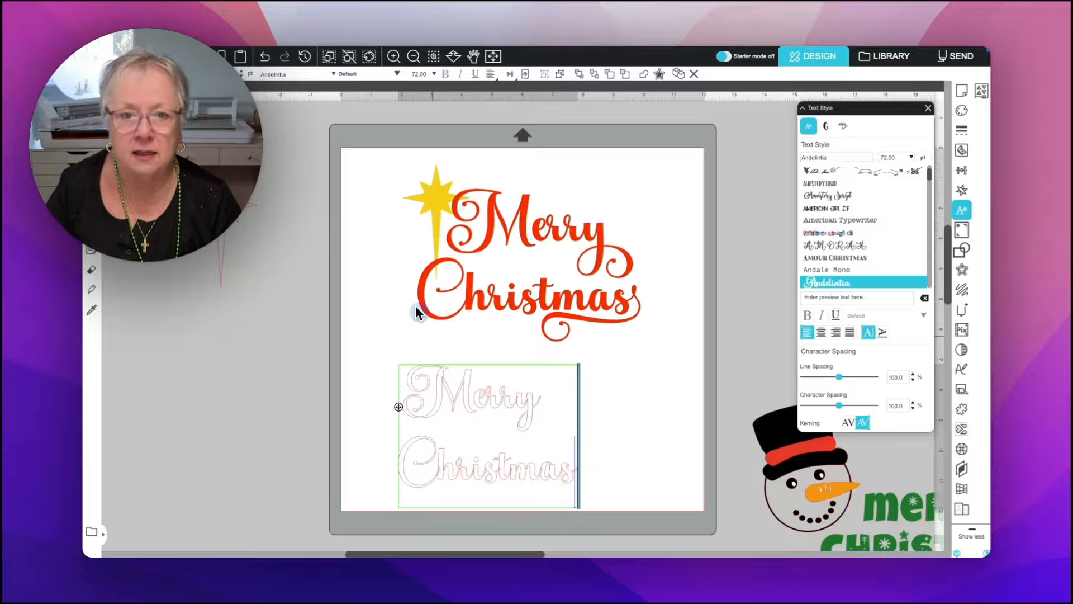
# Enlarge the new Merry Christmas text to about 7.32 in wide and fill it with pale yellow
pyautogui.scroll(-3, 398, 280)
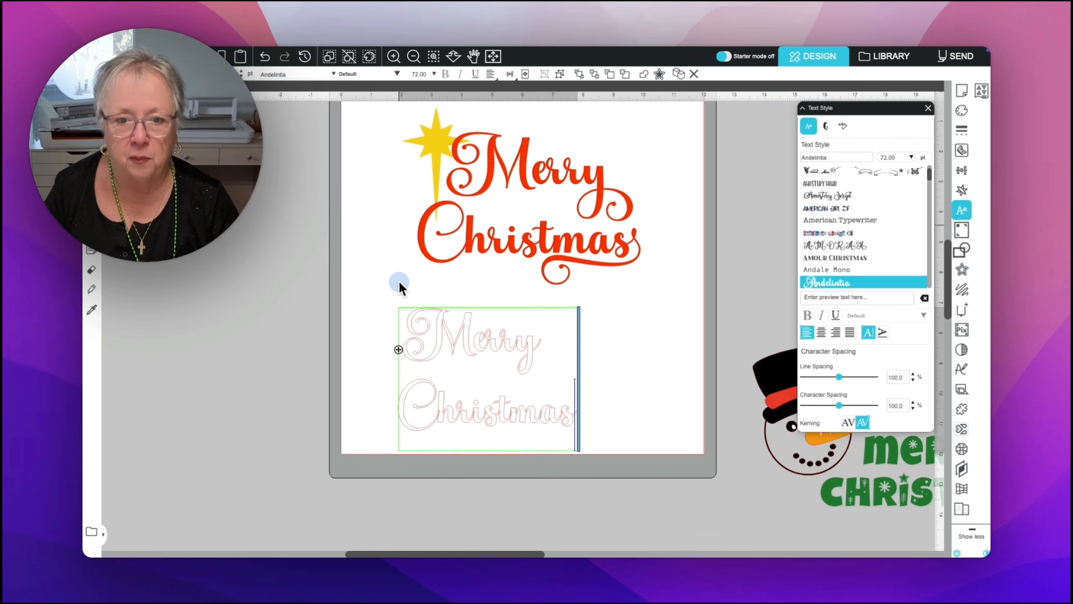
pyautogui.click(448, 321)
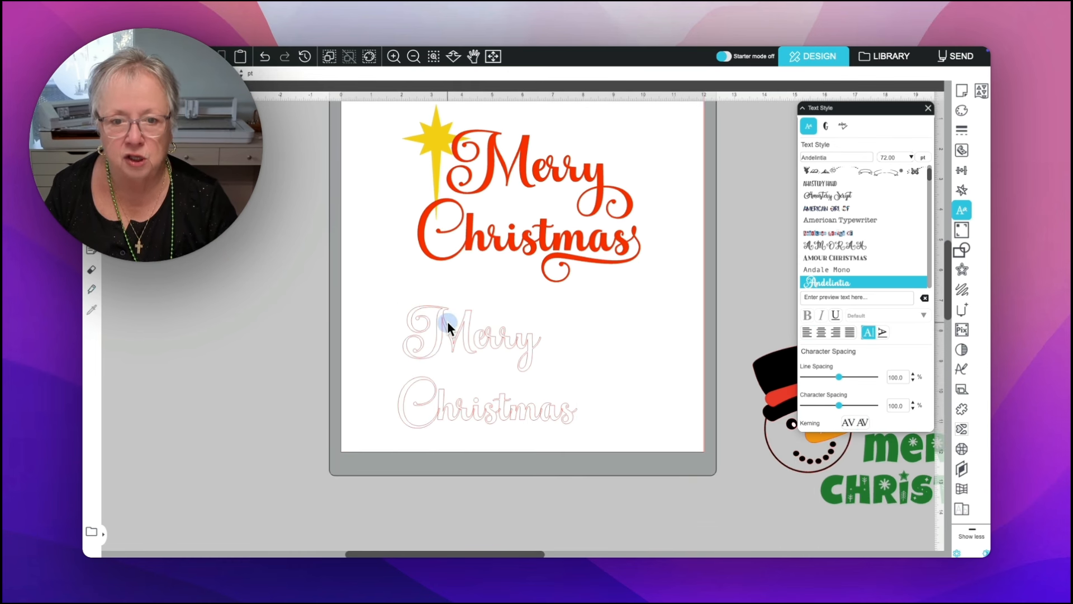
pyautogui.click(447, 321)
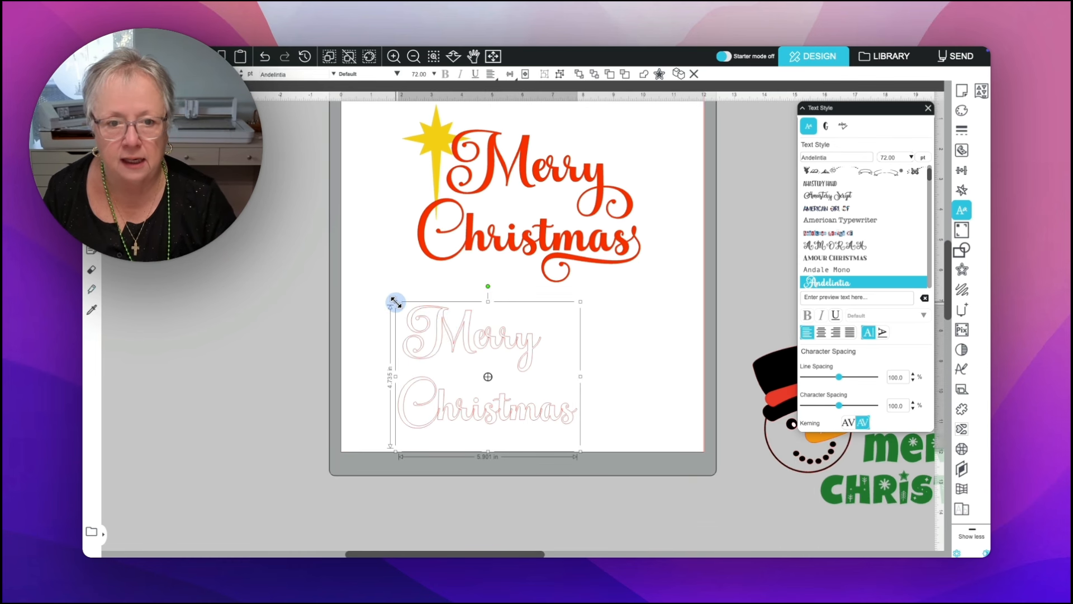
pyautogui.moveTo(396, 302); pyautogui.dragTo(328, 296)
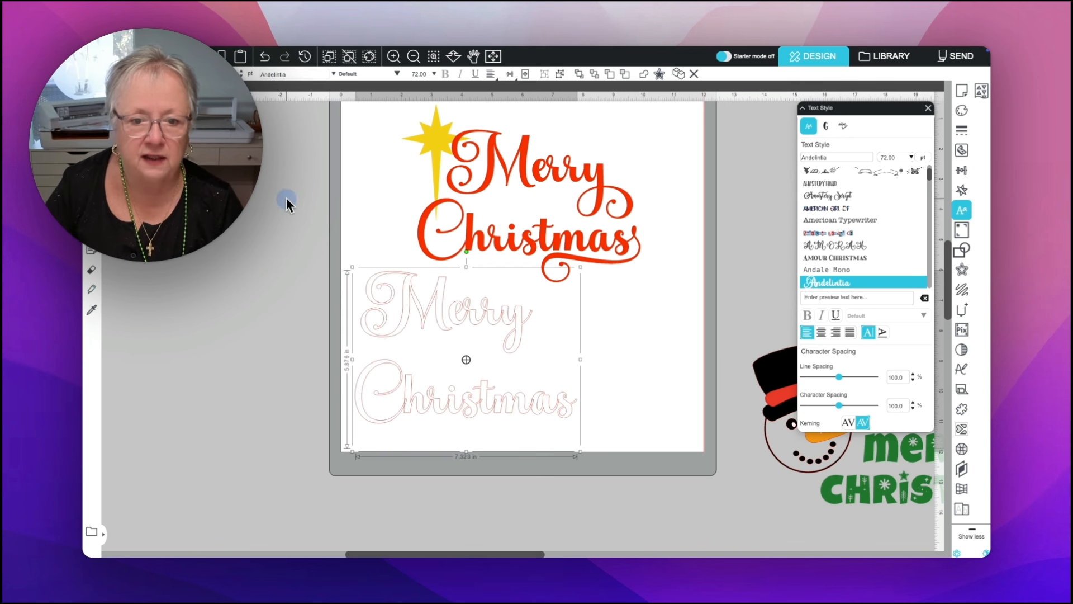
pyautogui.scroll(-1, 286, 200)
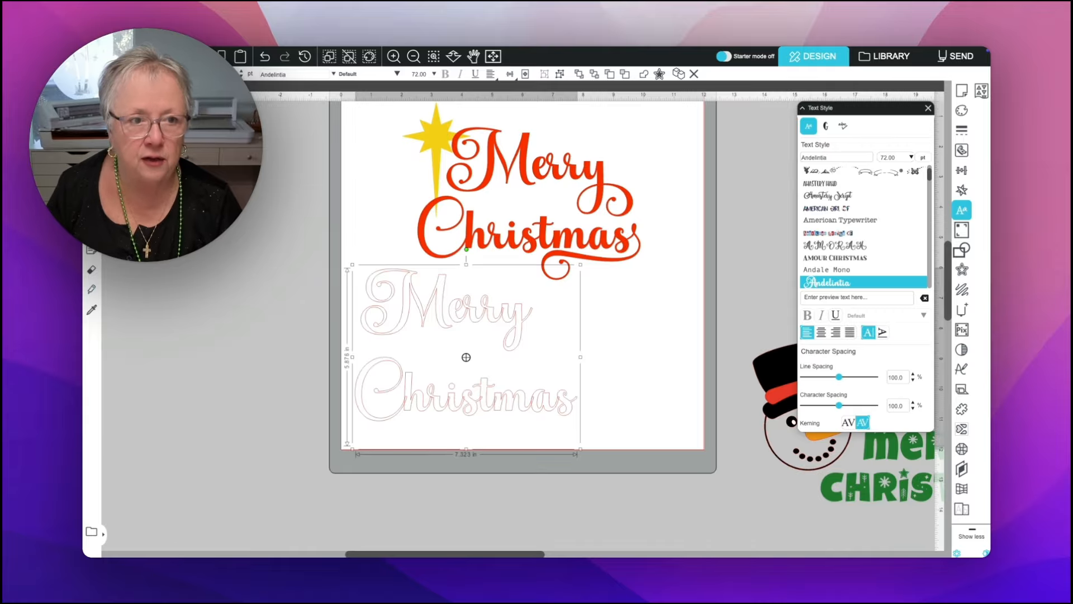
pyautogui.scroll(-1, 466, 335)
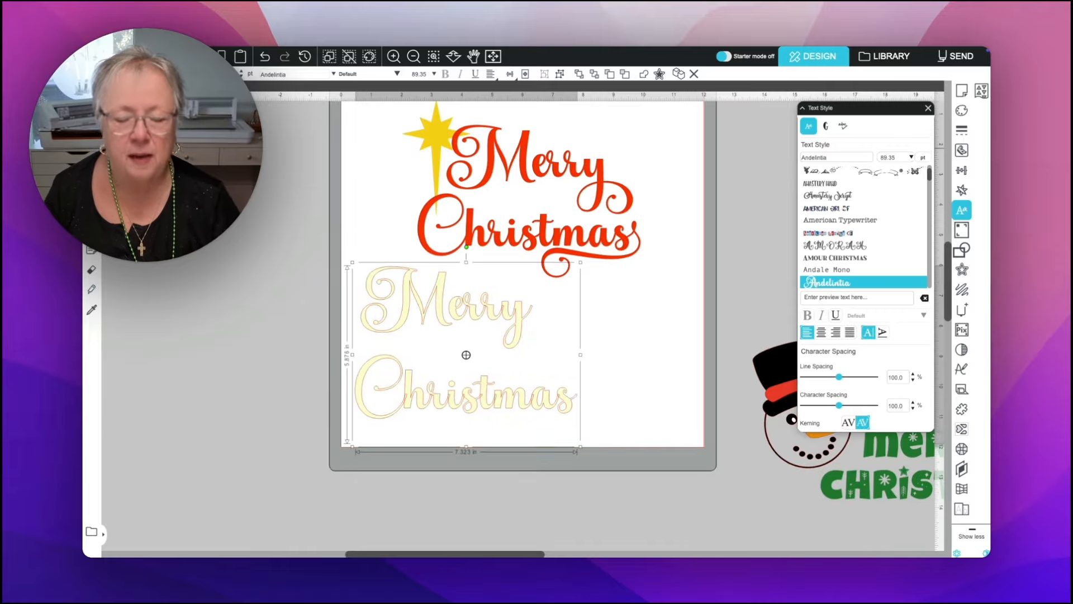
pyautogui.scroll(1, 467, 335)
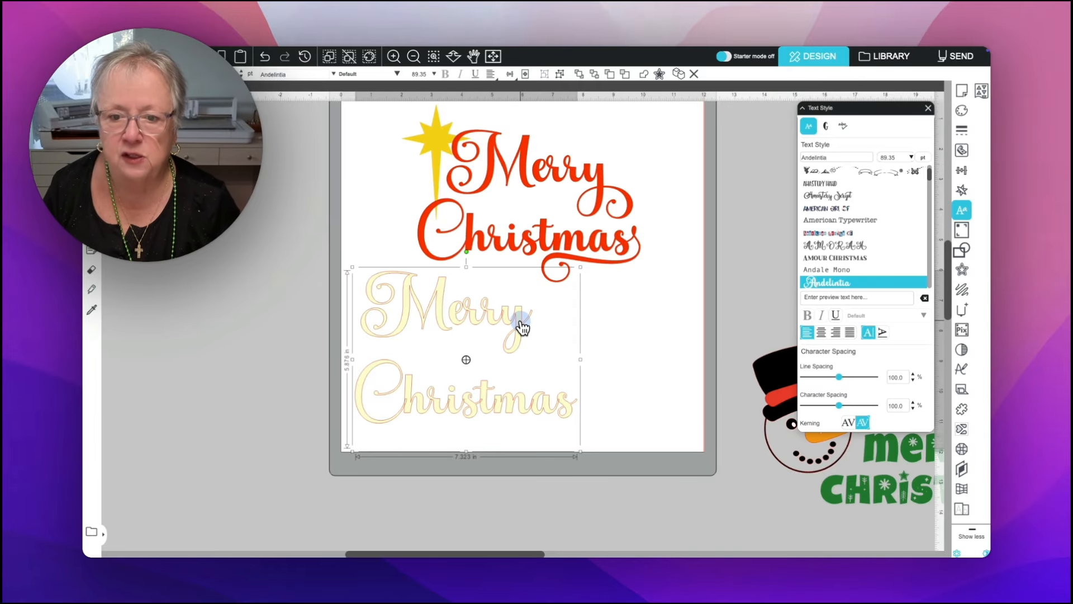
# Centre-align the pale yellow Merry Christmas text and set its line spacing to 95%
pyautogui.scroll(1, 519, 336)
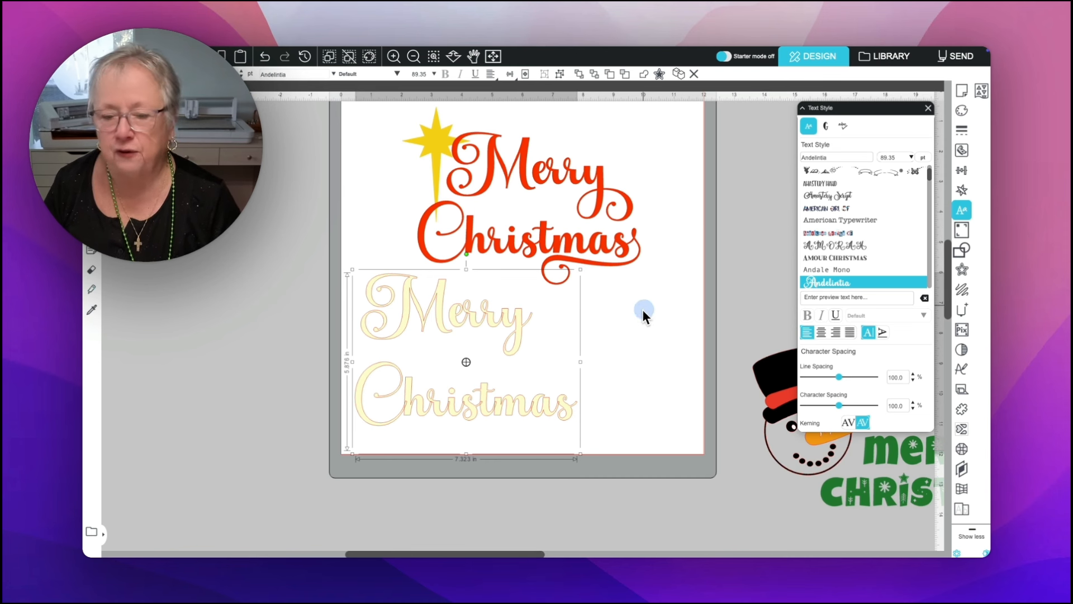
pyautogui.click(822, 333)
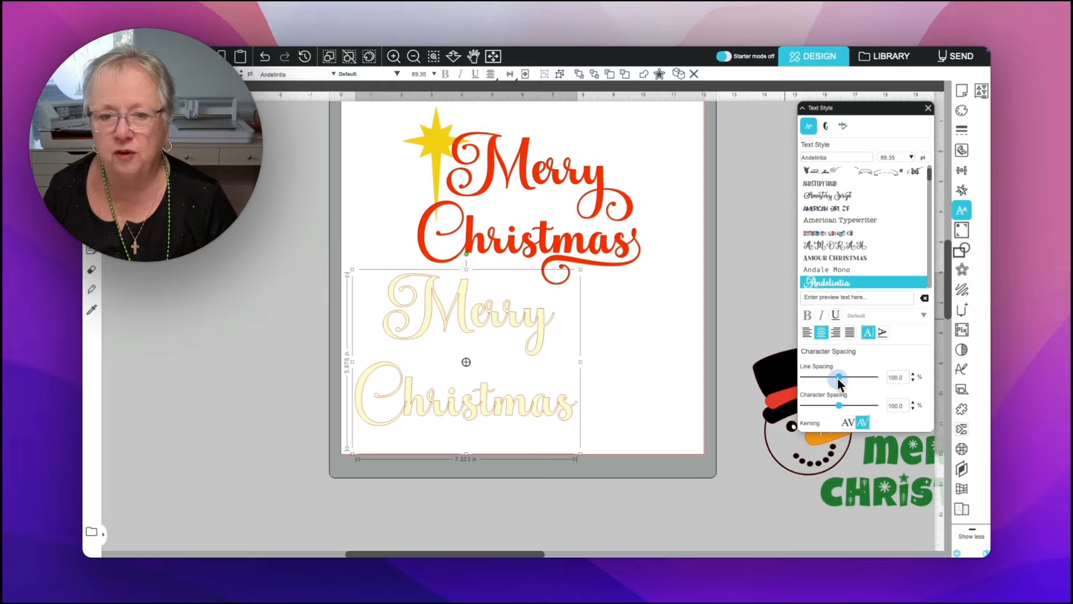
pyautogui.moveTo(839, 379)
pyautogui.mouseDown()
pyautogui.moveTo(827, 377)
pyautogui.moveTo(838, 378)
pyautogui.mouseUp()
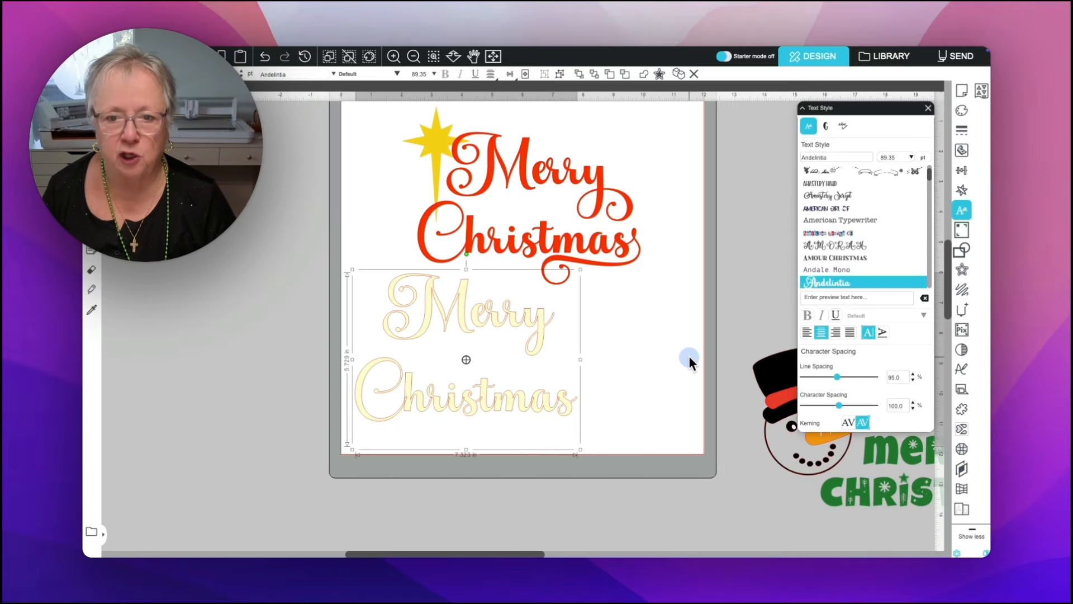
pyautogui.click(639, 357)
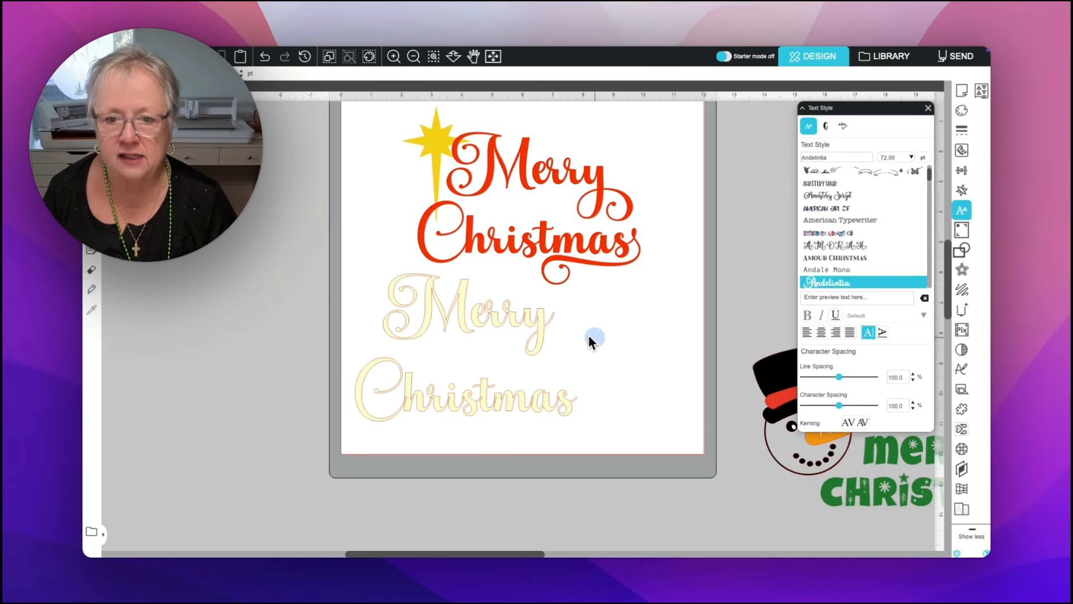
# Open the pale yellow text for editing, show the Andelintia glyphs and enlarge their previews to the largest size
pyautogui.doubleClick(545, 323)
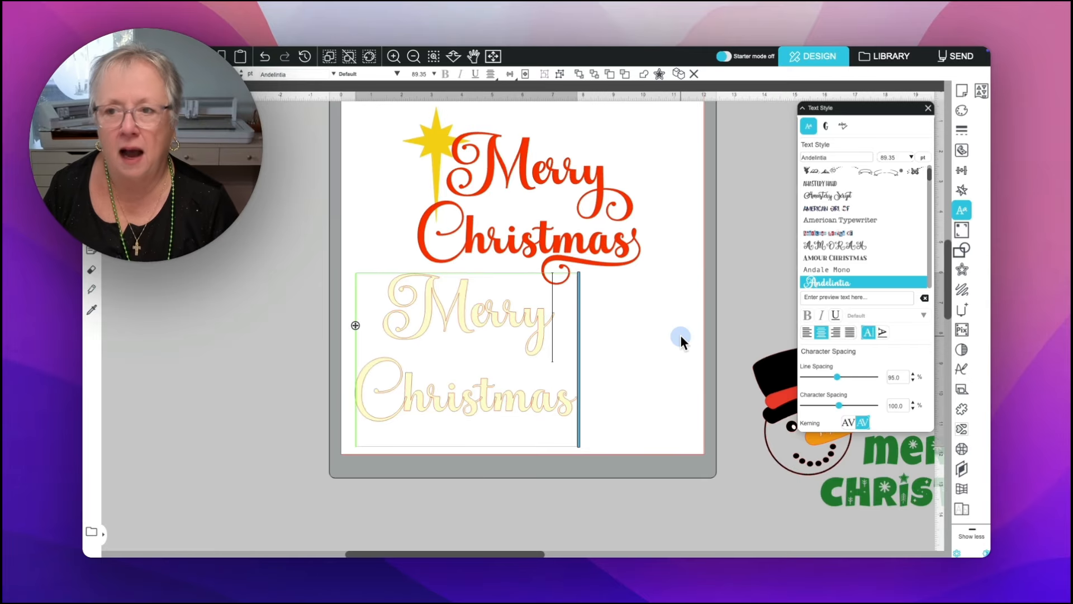
pyautogui.click(824, 127)
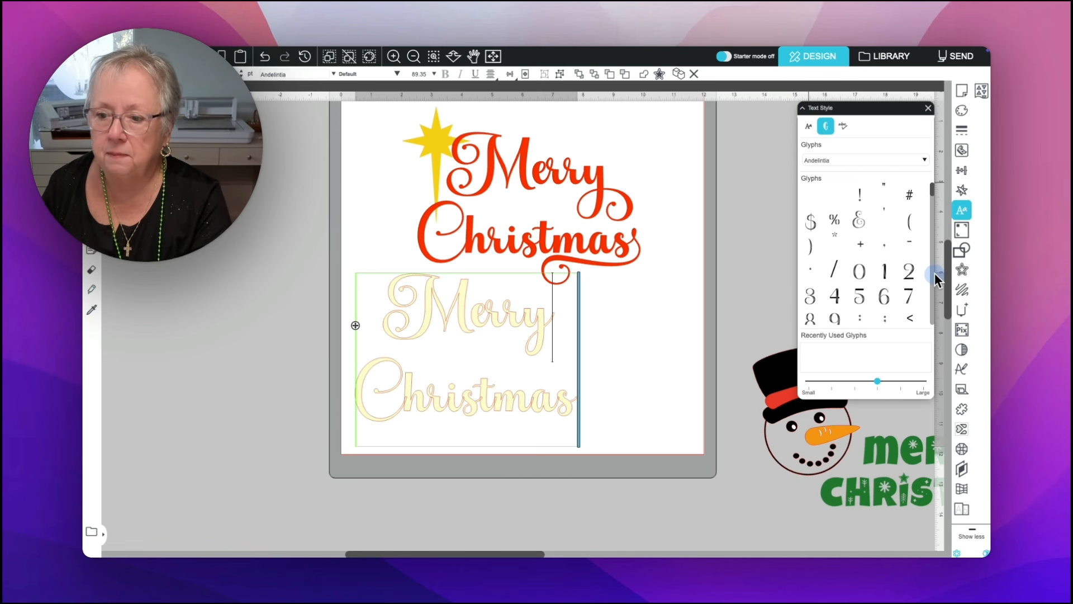
pyautogui.scroll(-1, 880, 251)
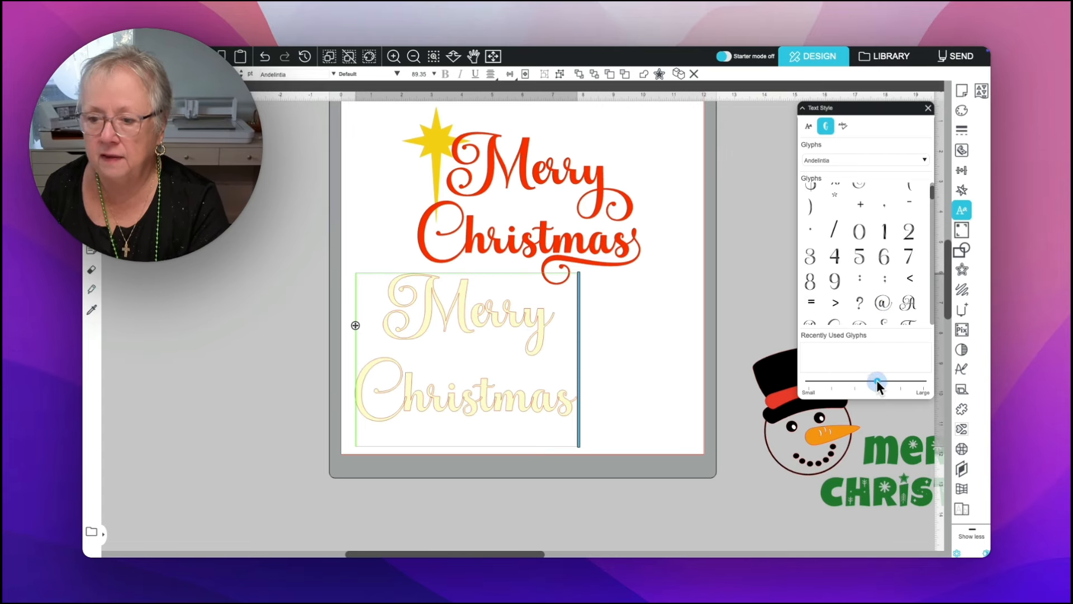
pyautogui.moveTo(876, 380); pyautogui.dragTo(938, 383)
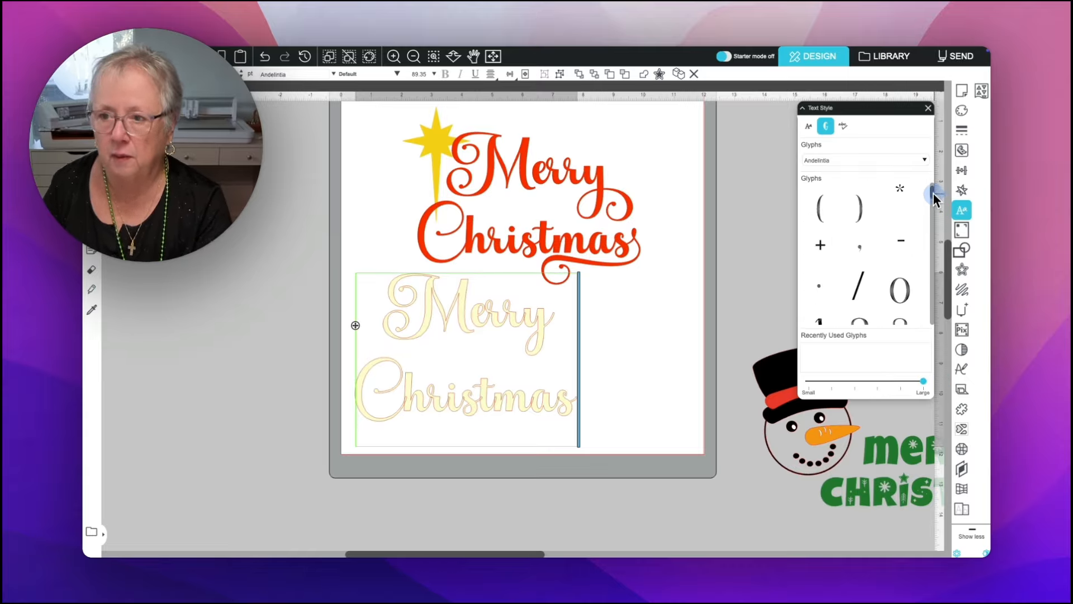
# Examine the Andelintia alternate letters with swashes and loops, looking for a decorative lowercase y to end Merry
pyautogui.scroll(-10, 933, 193)
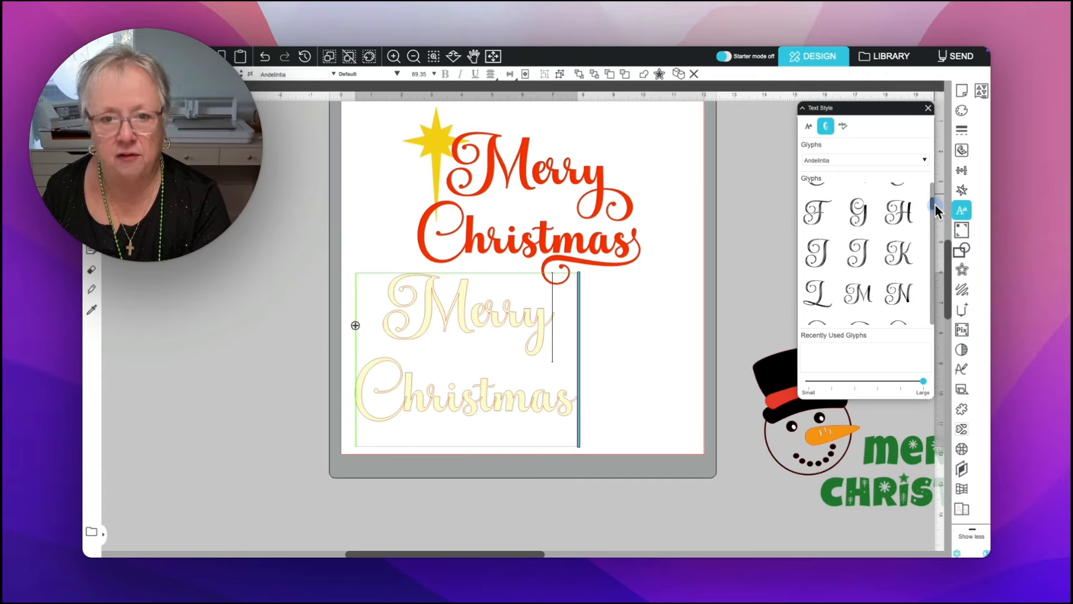
pyautogui.scroll(5, 935, 201)
pyautogui.scroll(-3, 934, 201)
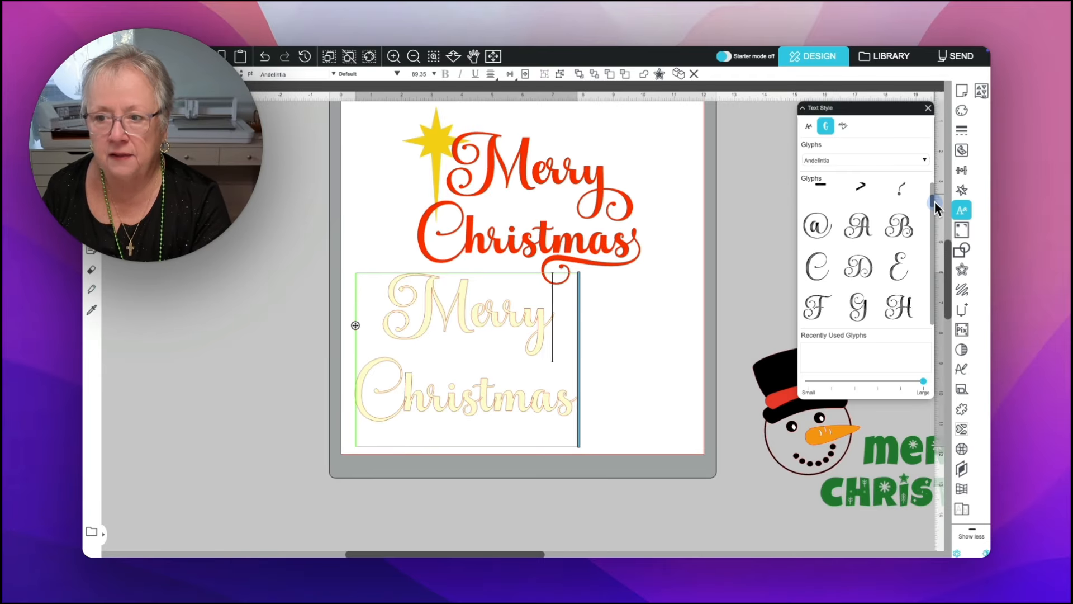
pyautogui.moveTo(934, 202); pyautogui.dragTo(932, 278)
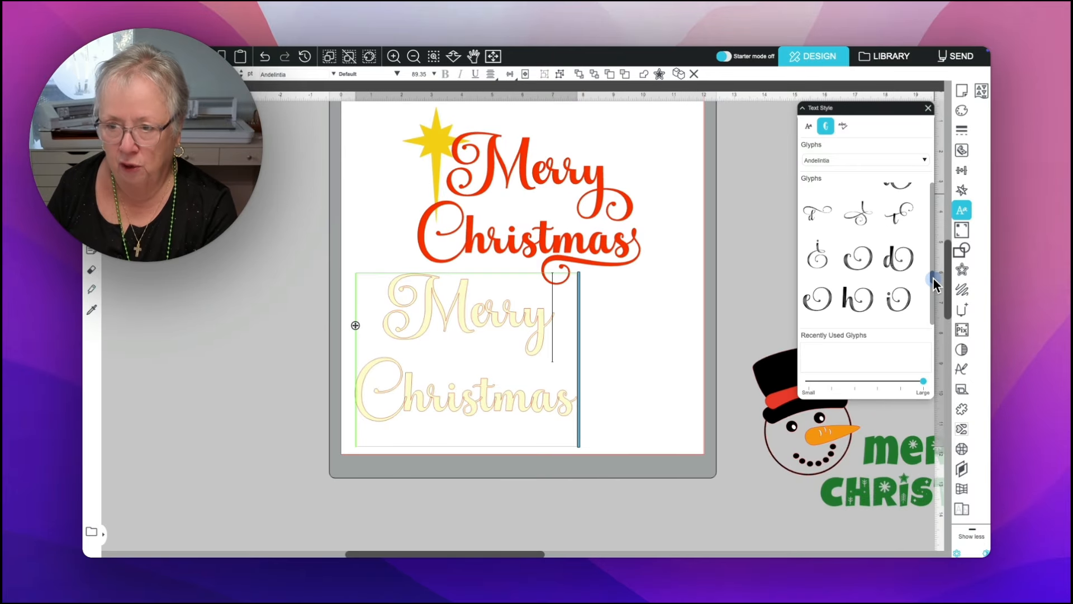
pyautogui.moveTo(894, 269)
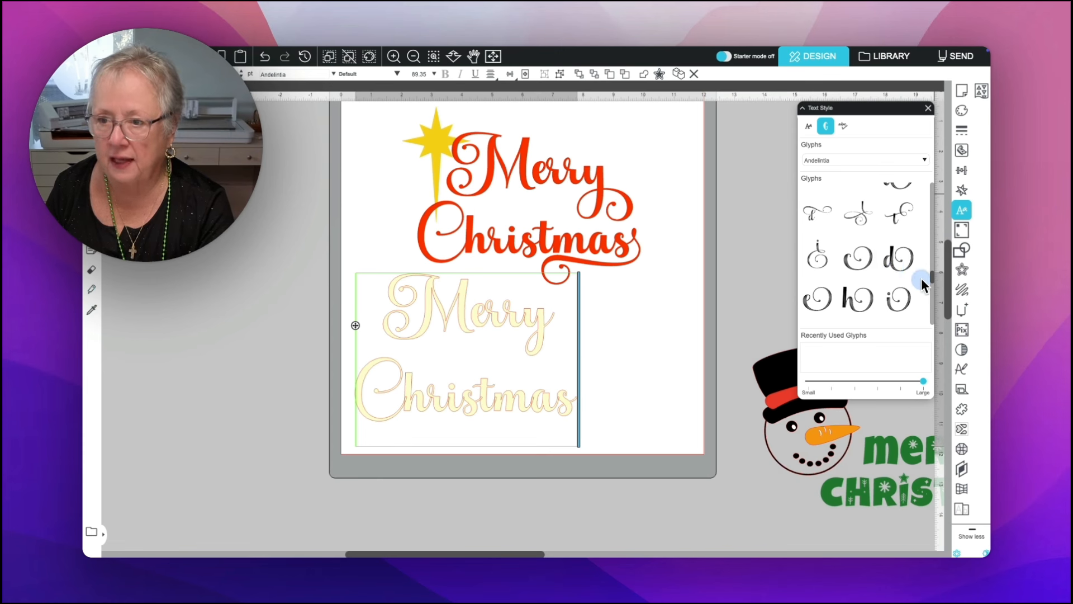
pyautogui.moveTo(933, 276); pyautogui.dragTo(933, 282)
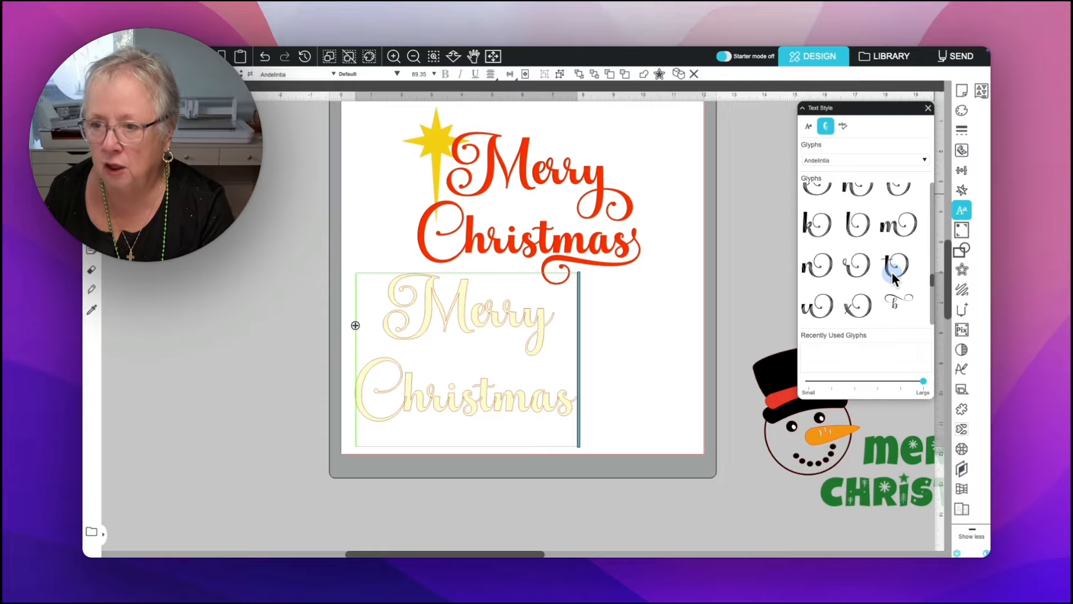
pyautogui.click(935, 280)
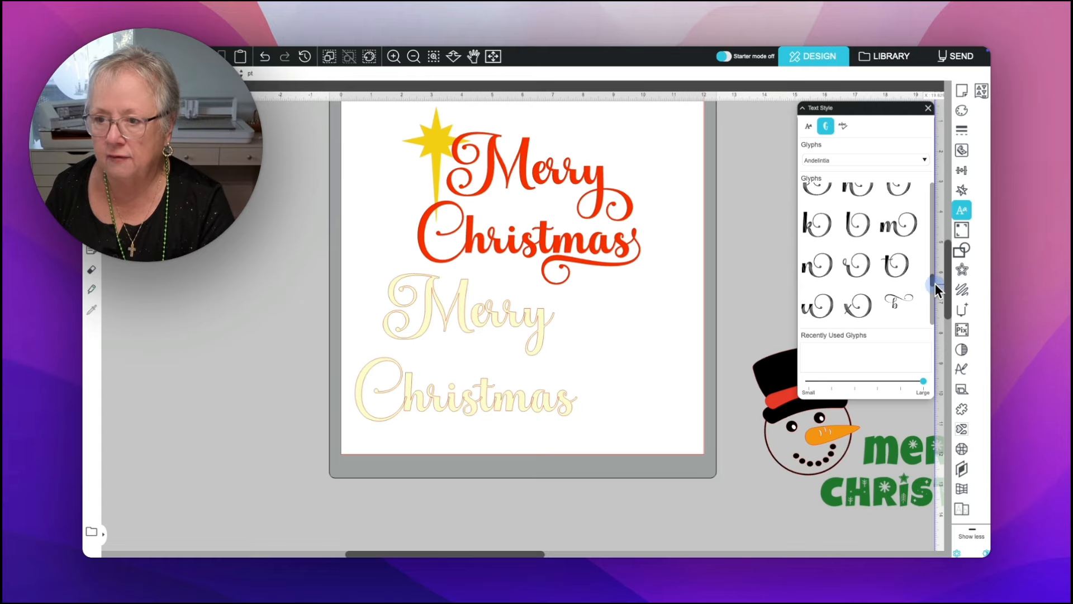
pyautogui.scroll(-2, 934, 283)
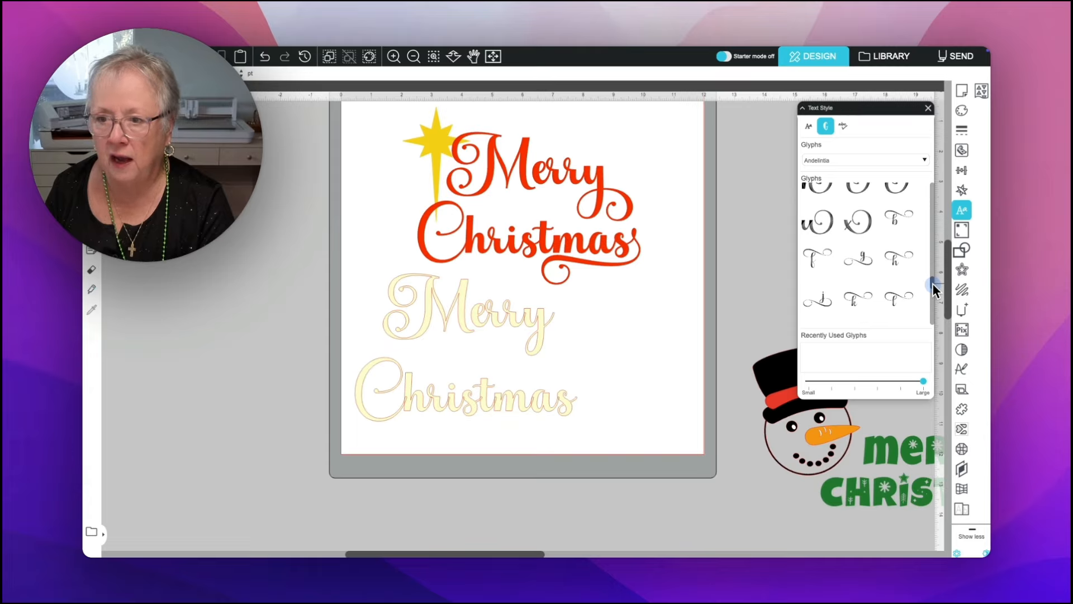
pyautogui.scroll(-3, 933, 283)
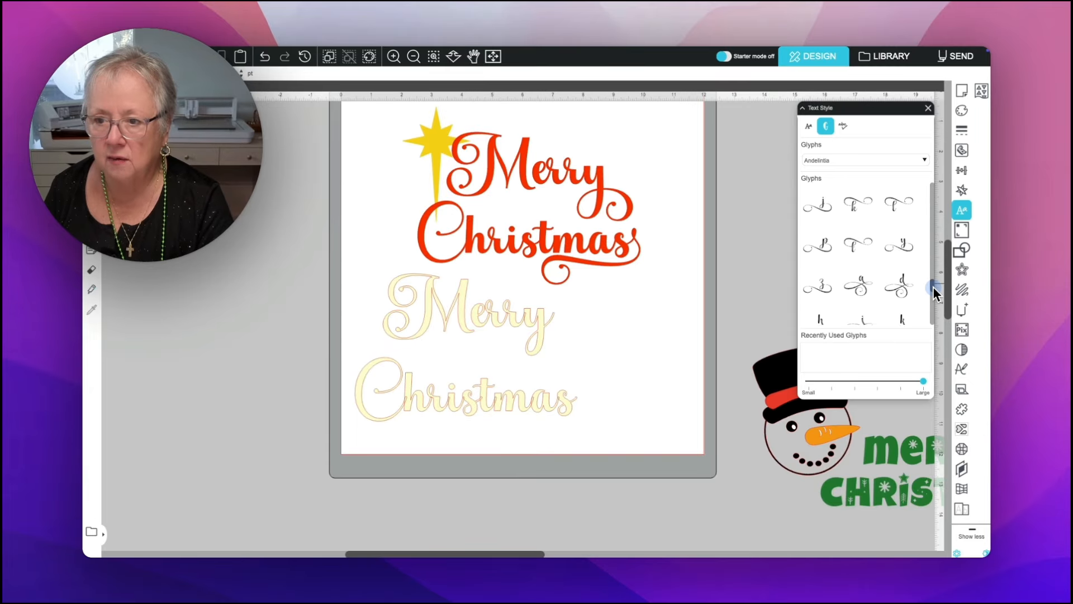
pyautogui.scroll(-3, 934, 286)
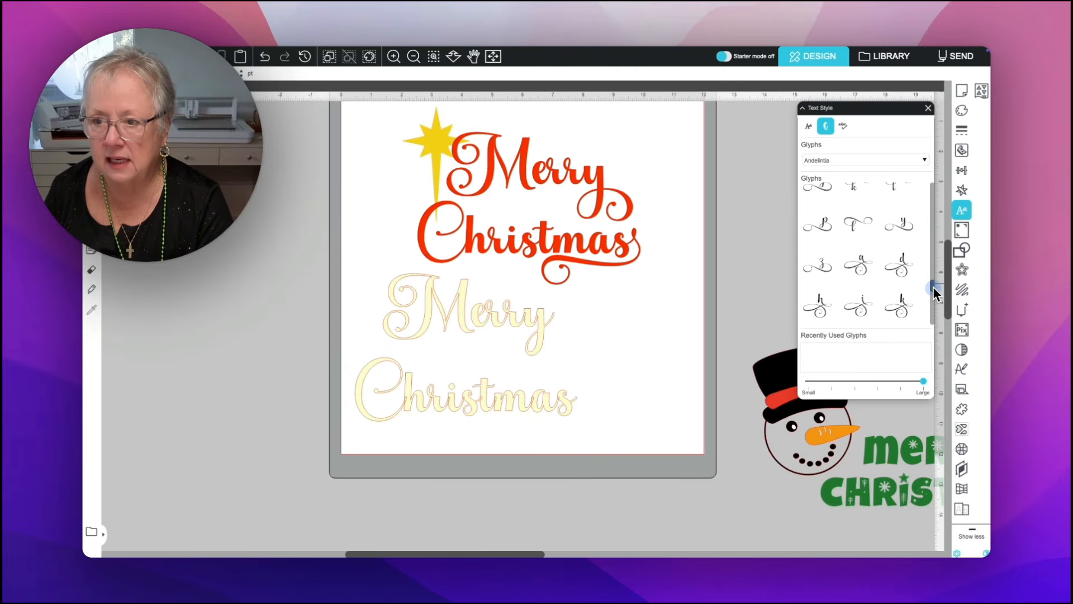
pyautogui.scroll(-5, 934, 290)
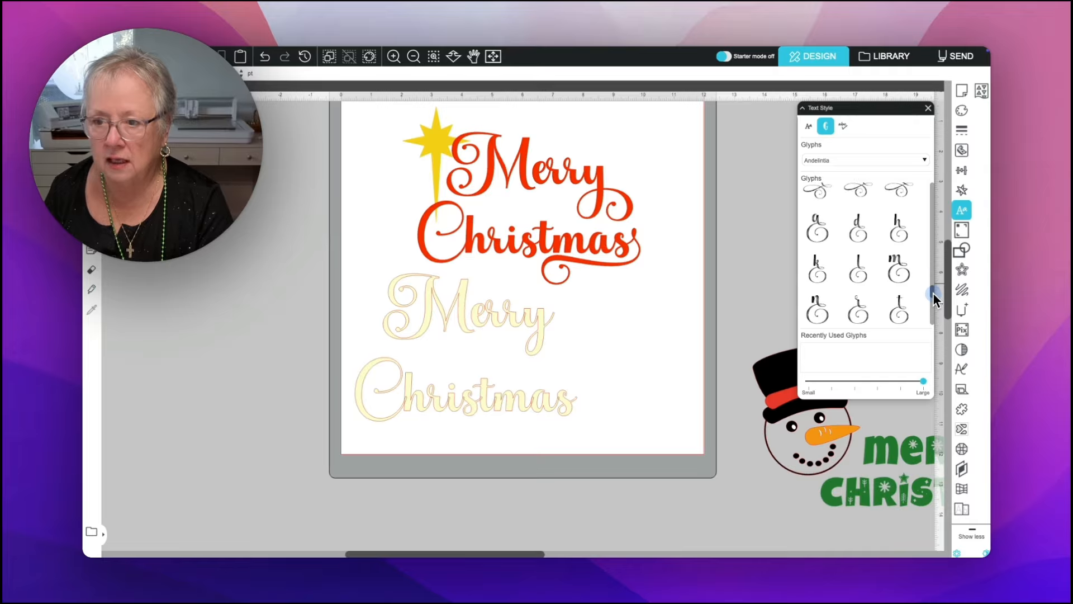
pyautogui.scroll(-8, 933, 295)
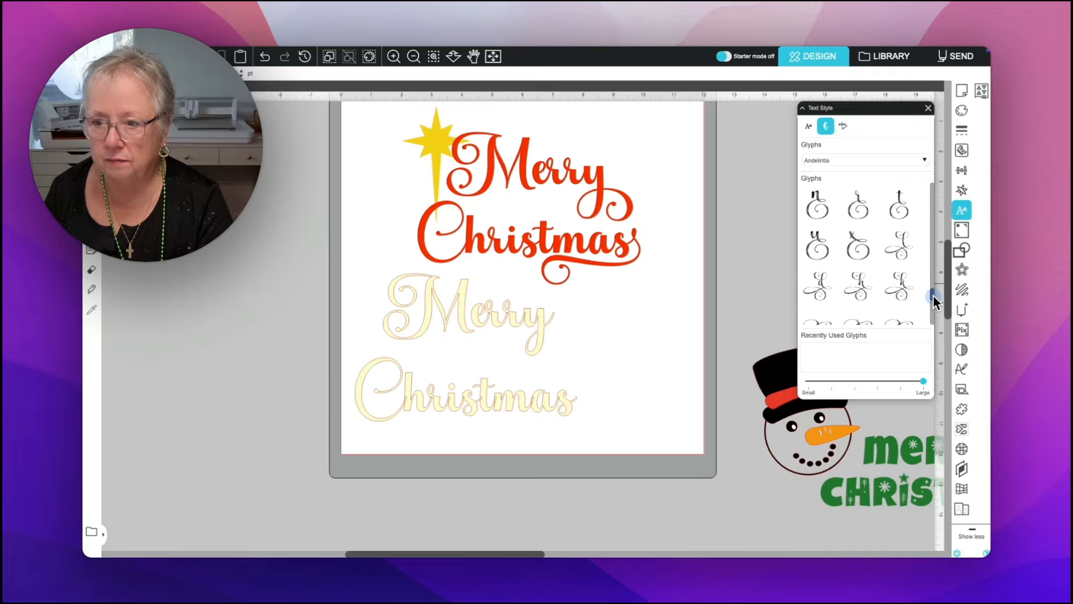
pyautogui.scroll(-8, 932, 299)
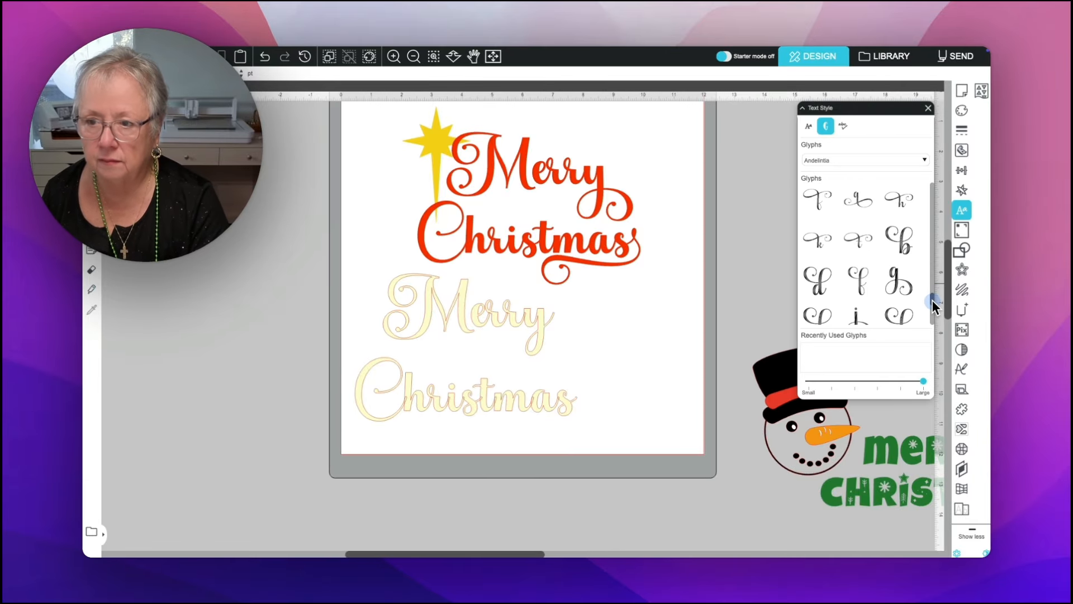
pyautogui.scroll(-2, 931, 302)
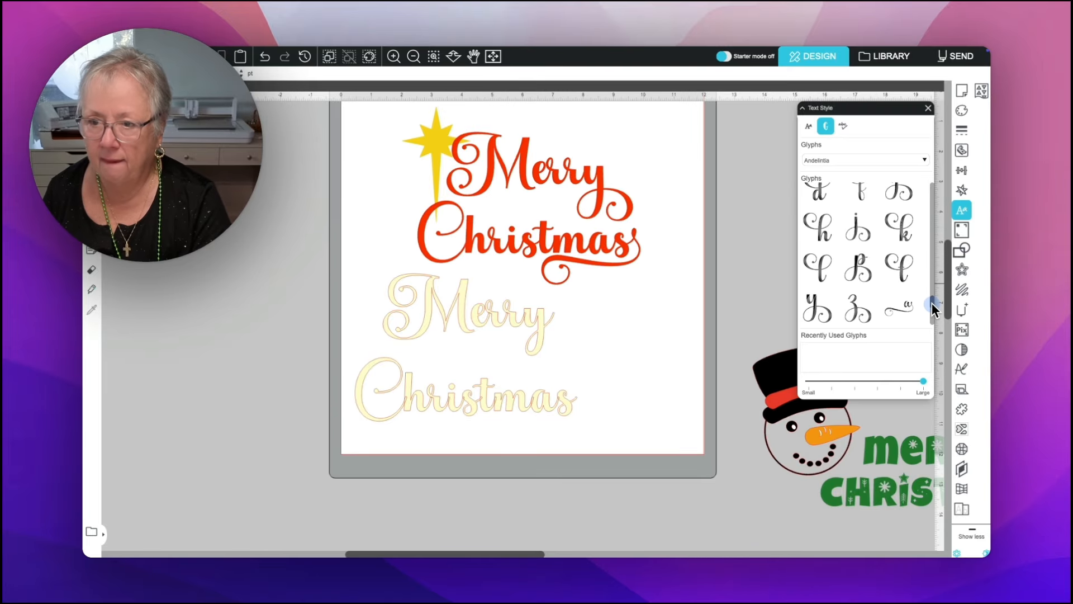
pyautogui.scroll(-1, 931, 303)
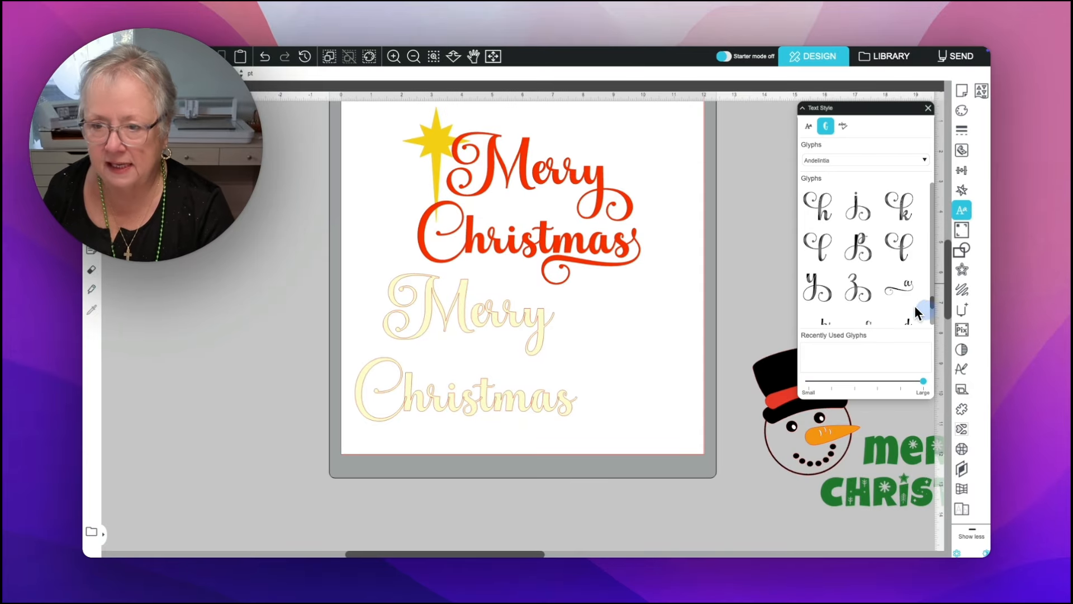
pyautogui.moveTo(819, 288)
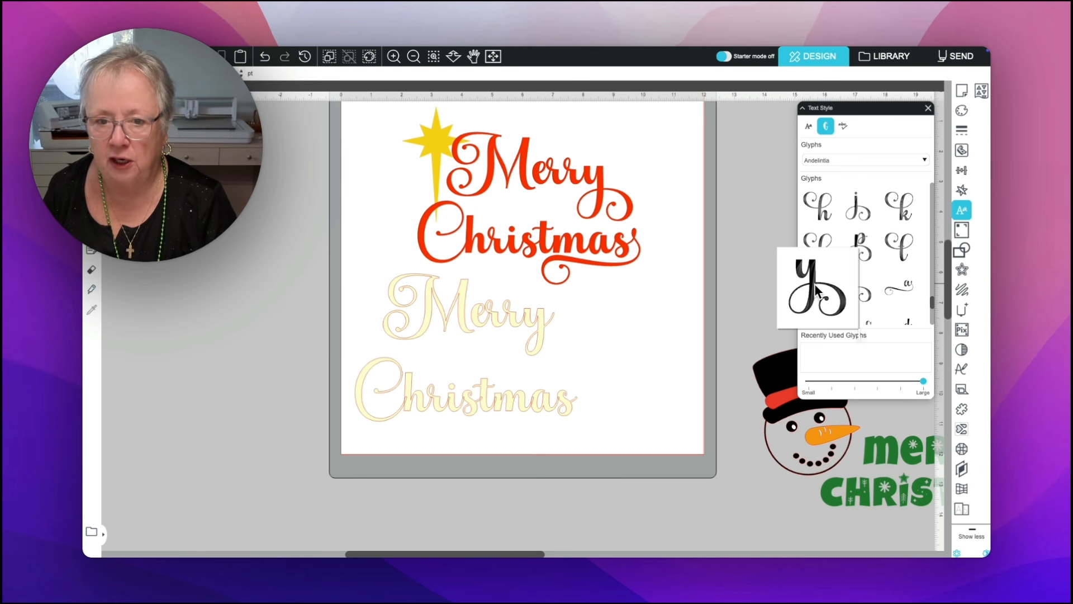
# Replace the y of Merry in the pale yellow text with the Andelintia y glyph whose tail loops to the right
pyautogui.click(529, 318)
pyautogui.doubleClick(529, 319)
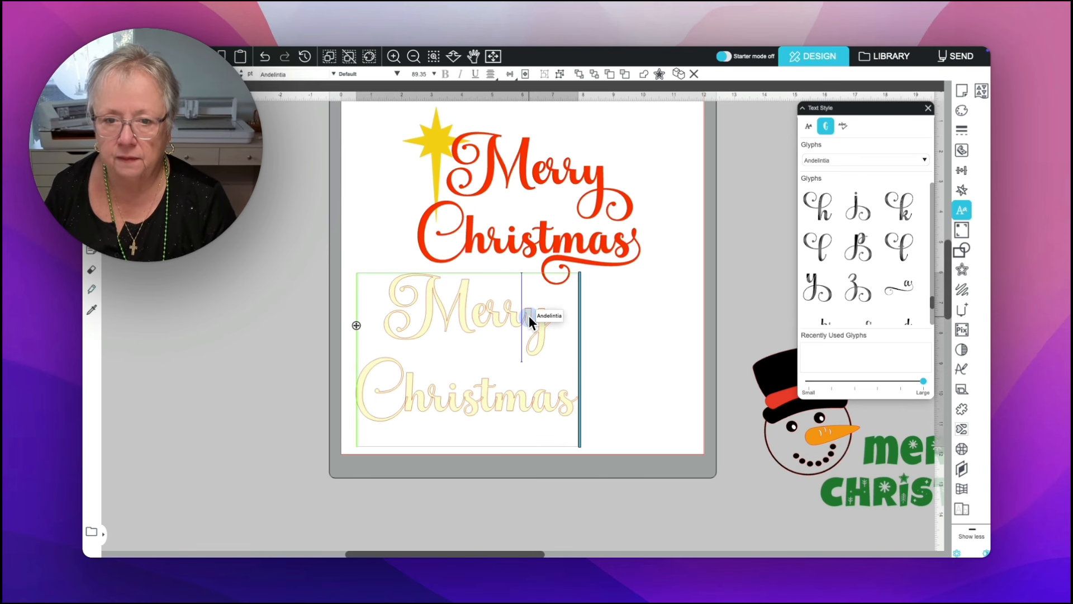
pyautogui.press('Delete')
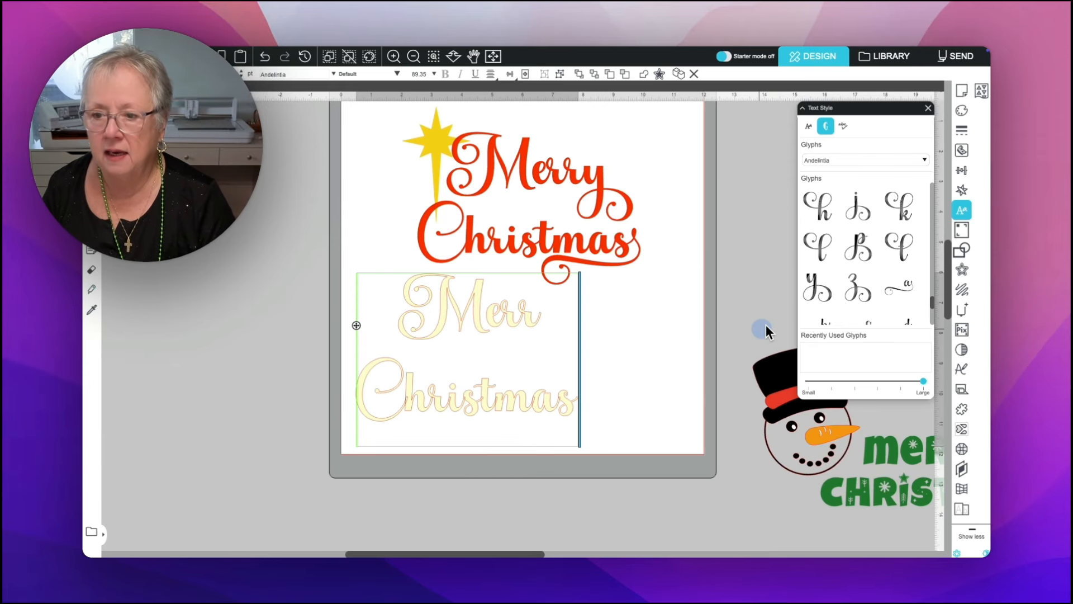
pyautogui.click(814, 291)
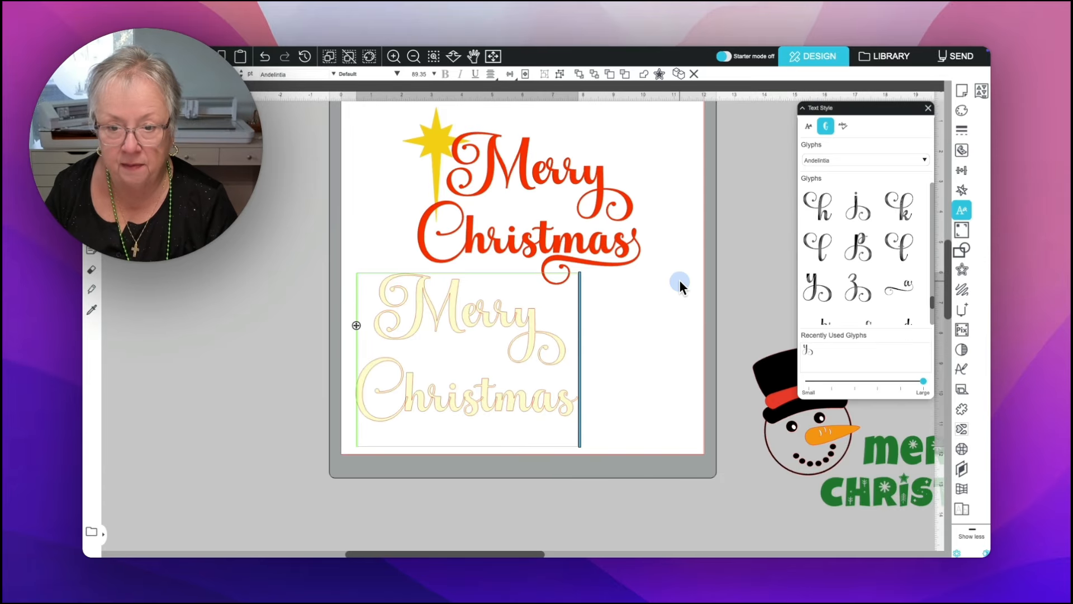
# Replace the final s of Christmas in the pale yellow text with the Andelintia s glyph that has a long swash underneath curling left
pyautogui.press('BackSpace')
pyautogui.scroll(-2, 679, 283)
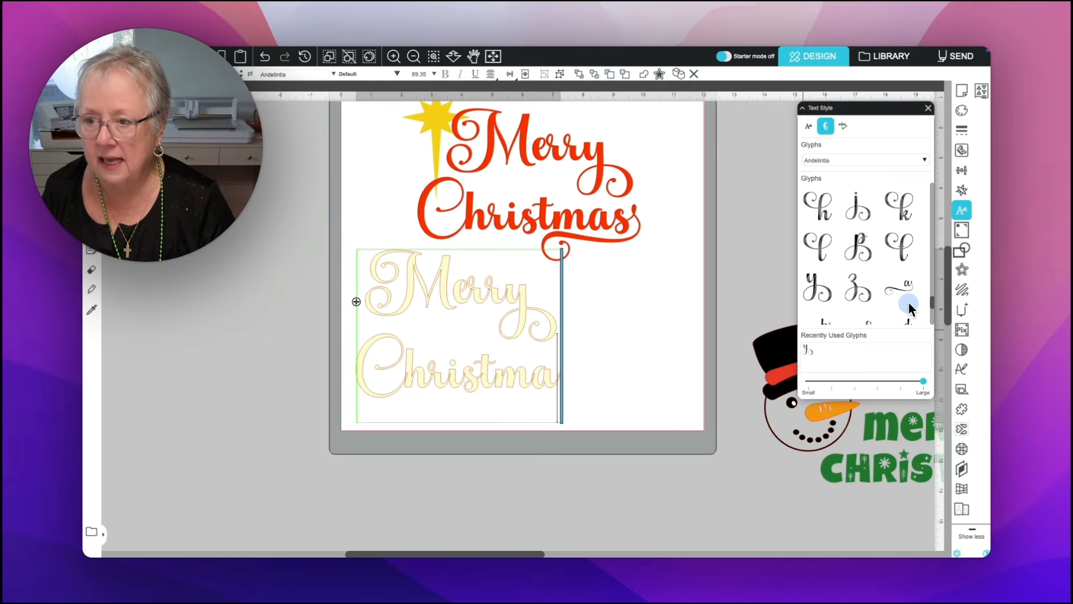
pyautogui.click(935, 302)
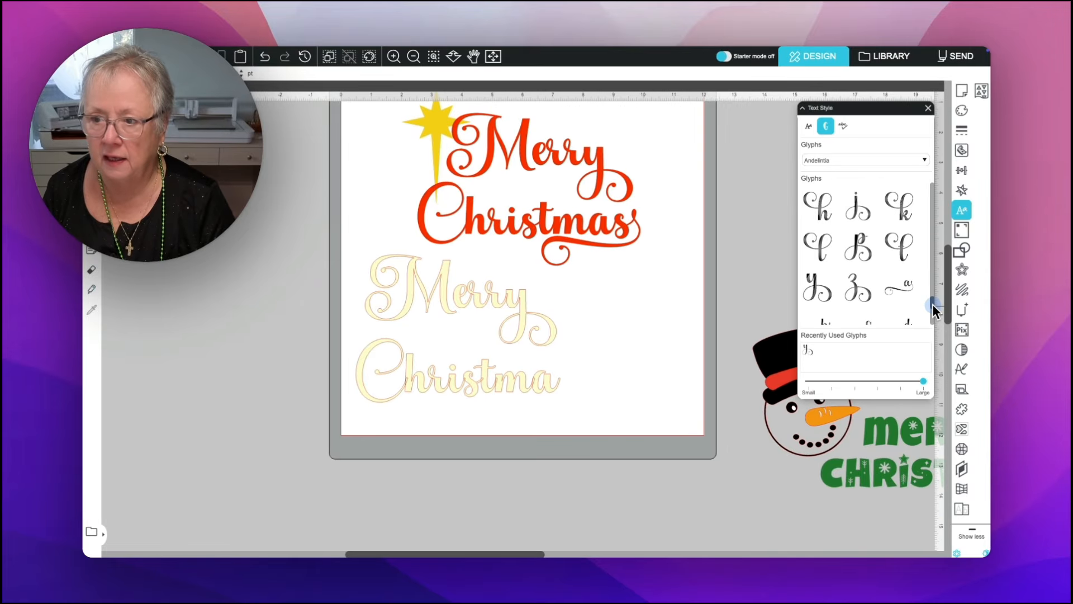
pyautogui.scroll(-3, 932, 304)
pyautogui.scroll(-3, 933, 305)
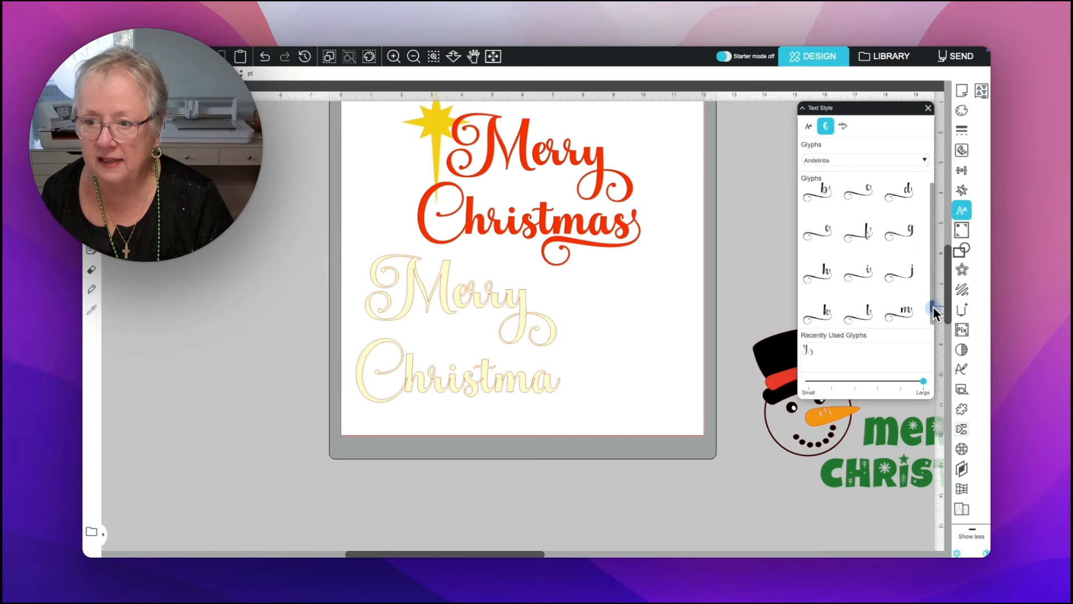
pyautogui.scroll(-3, 934, 307)
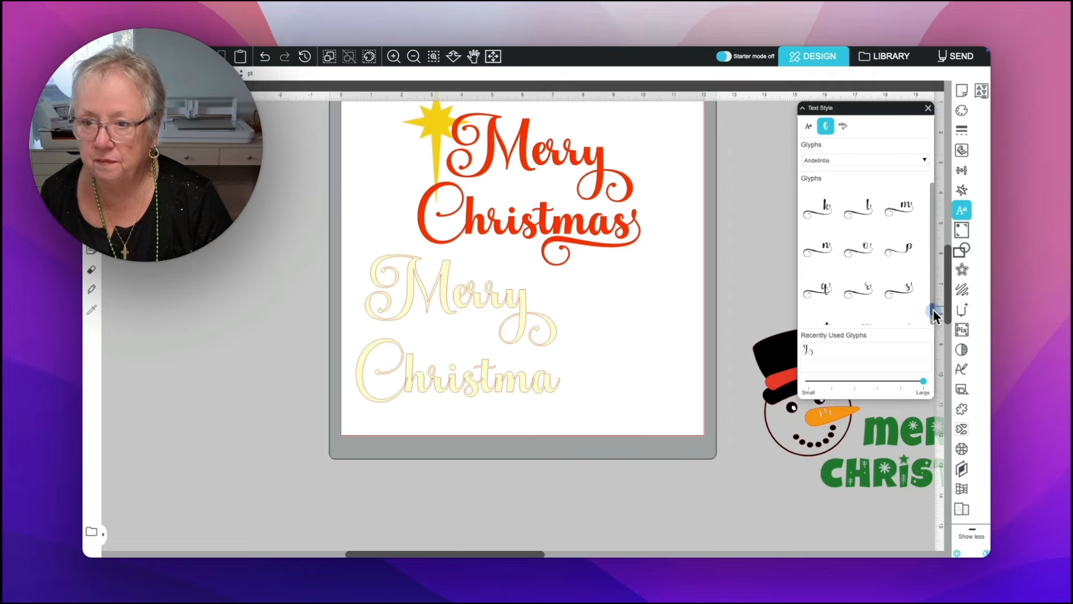
pyautogui.scroll(1, 932, 310)
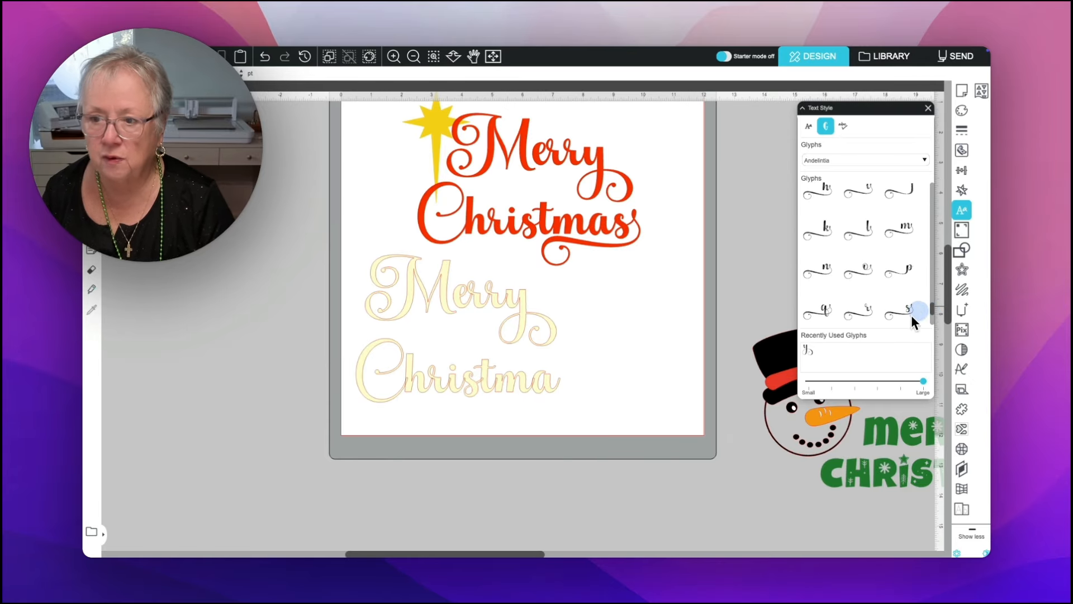
pyautogui.moveTo(906, 316)
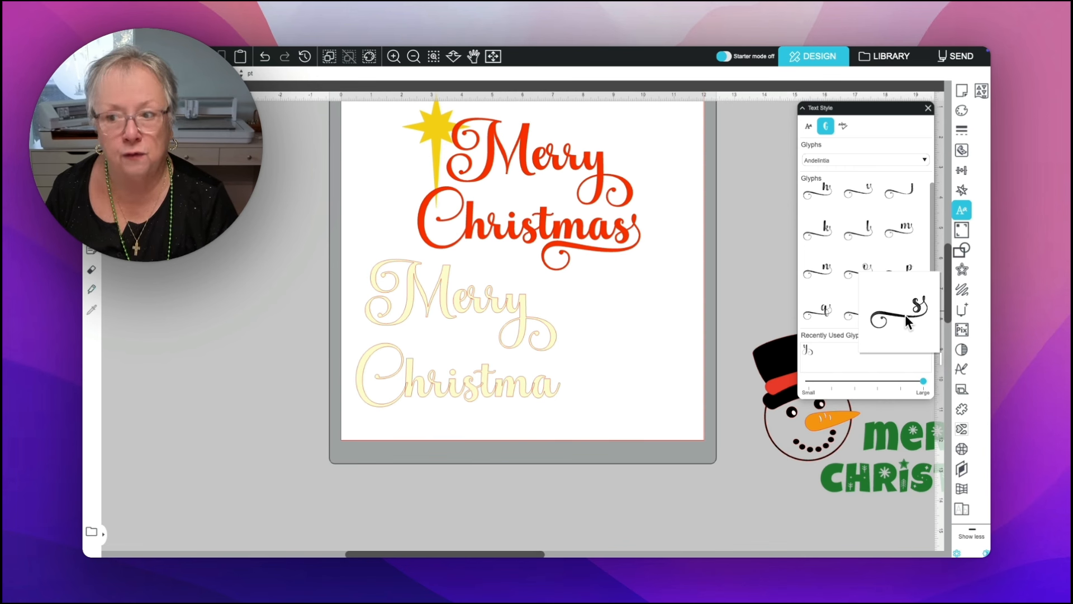
pyautogui.click(904, 314)
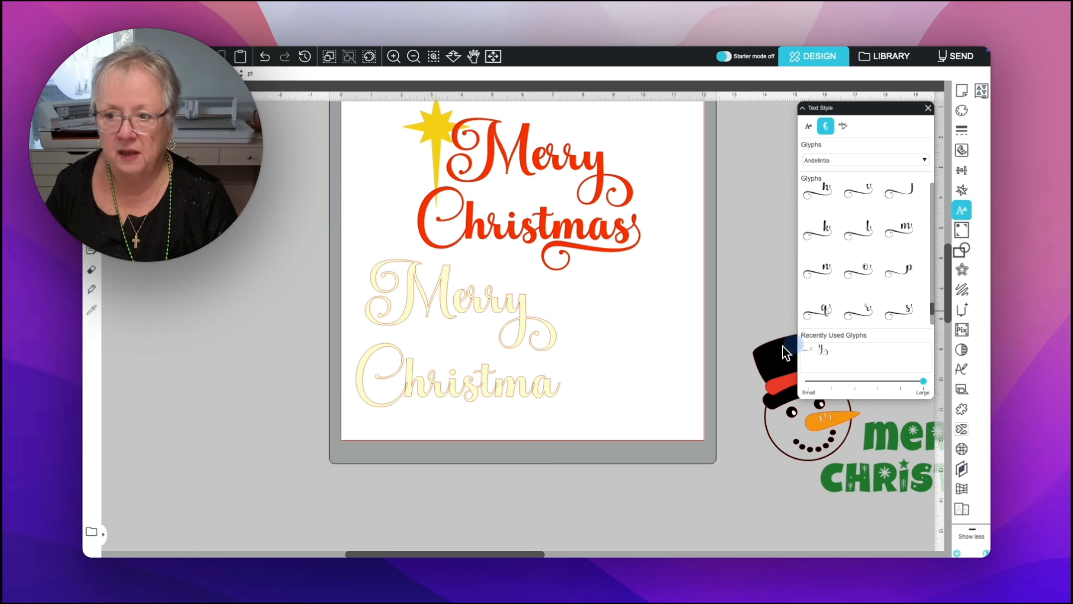
pyautogui.click(515, 387)
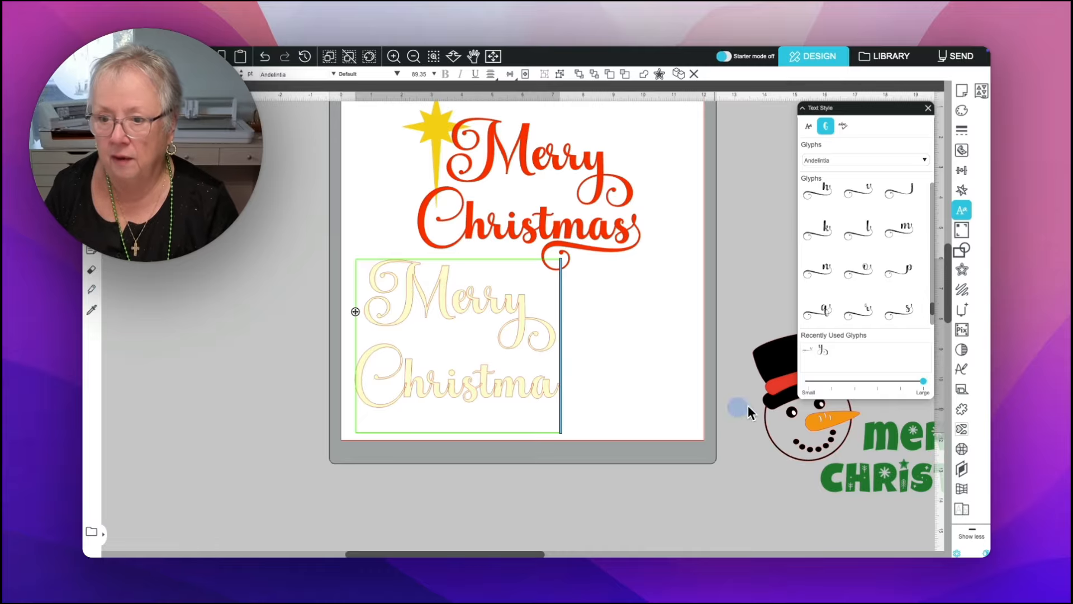
pyautogui.click(891, 310)
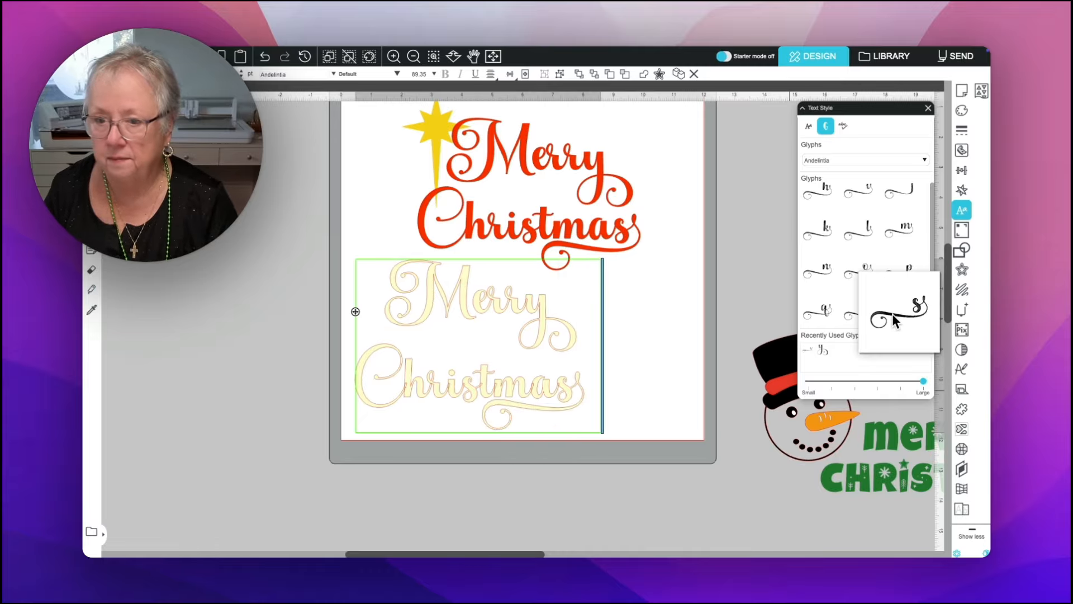
# Finish editing the pale yellow text and tighten its line spacing to 80%
pyautogui.click(892, 313)
pyautogui.press('BackSpace')
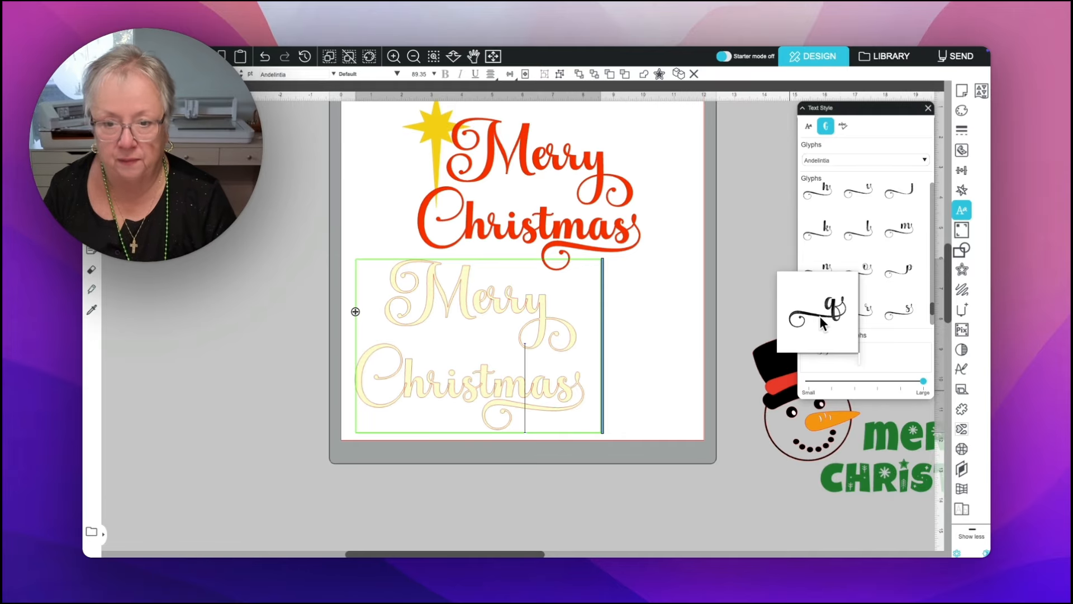
pyautogui.click(650, 372)
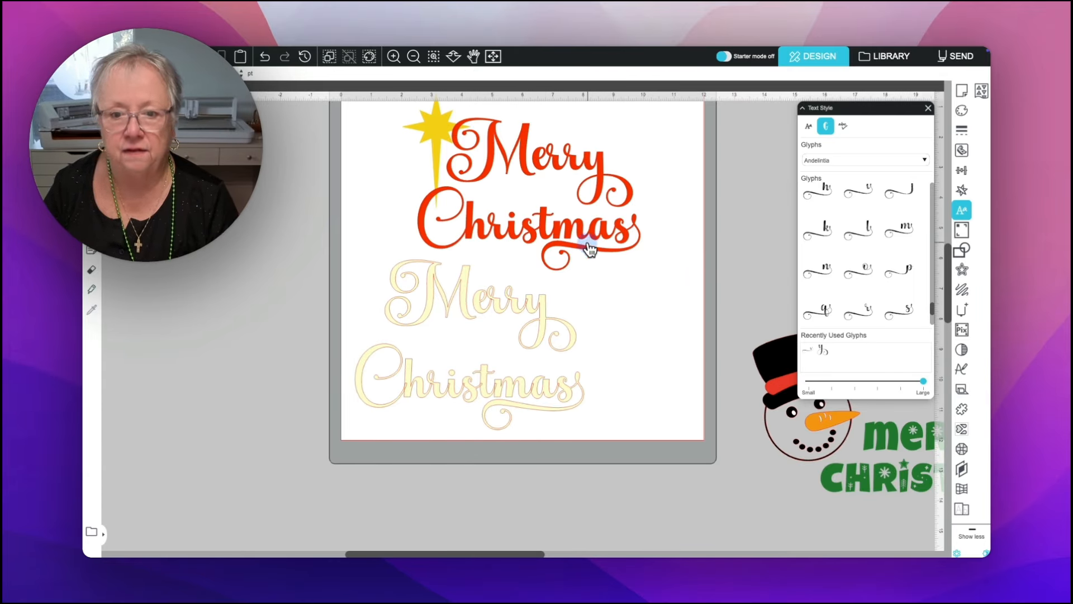
pyautogui.click(503, 311)
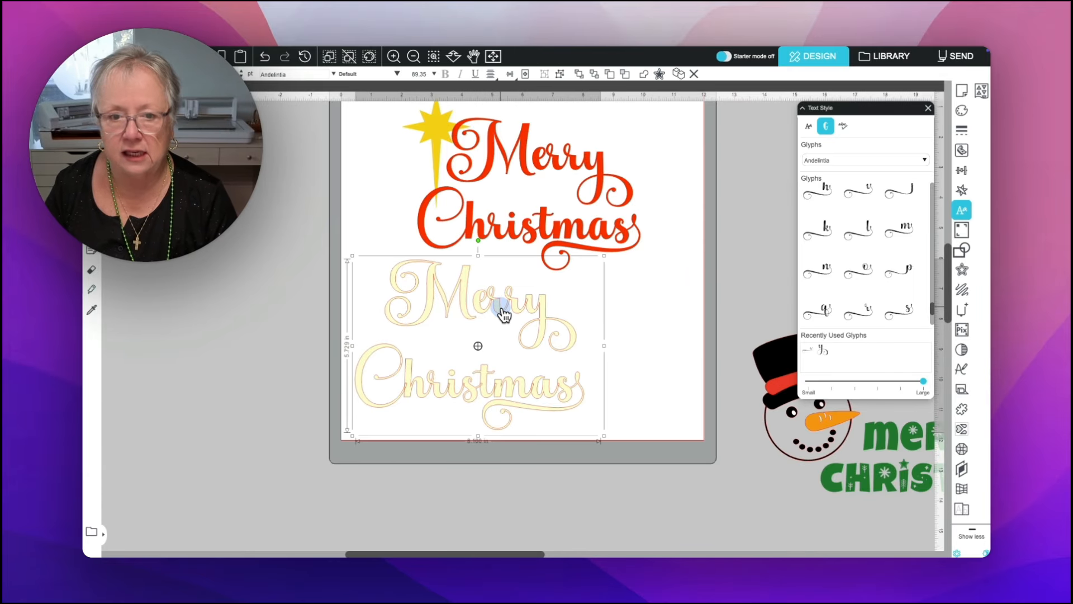
pyautogui.click(808, 126)
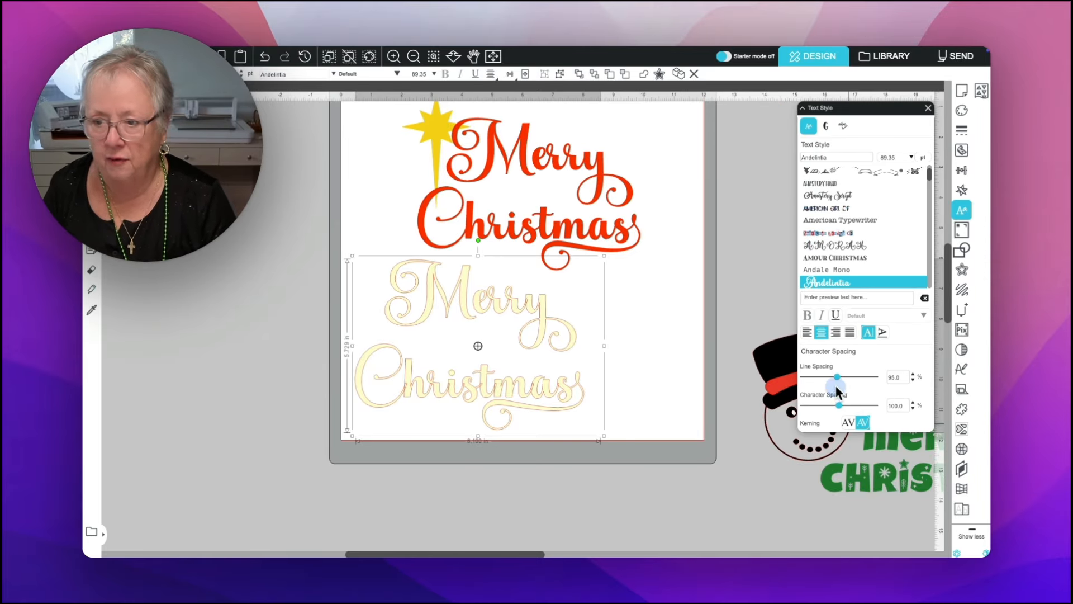
pyautogui.moveTo(837, 376); pyautogui.dragTo(833, 377)
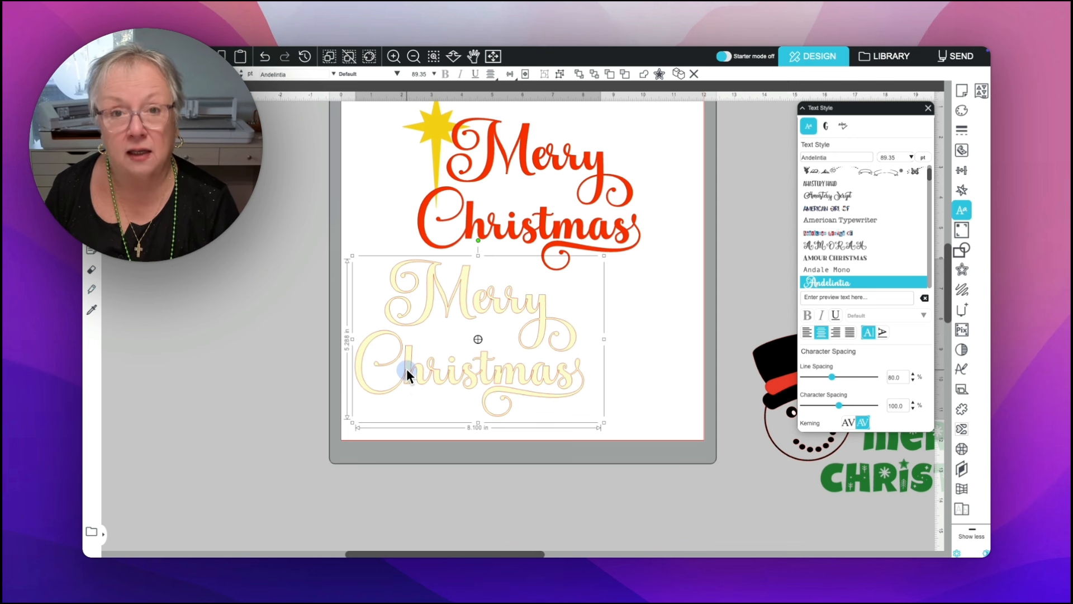
# Weld the pale yellow Merry Christmas text and group the resulting pieces
pyautogui.rightClick(430, 301)
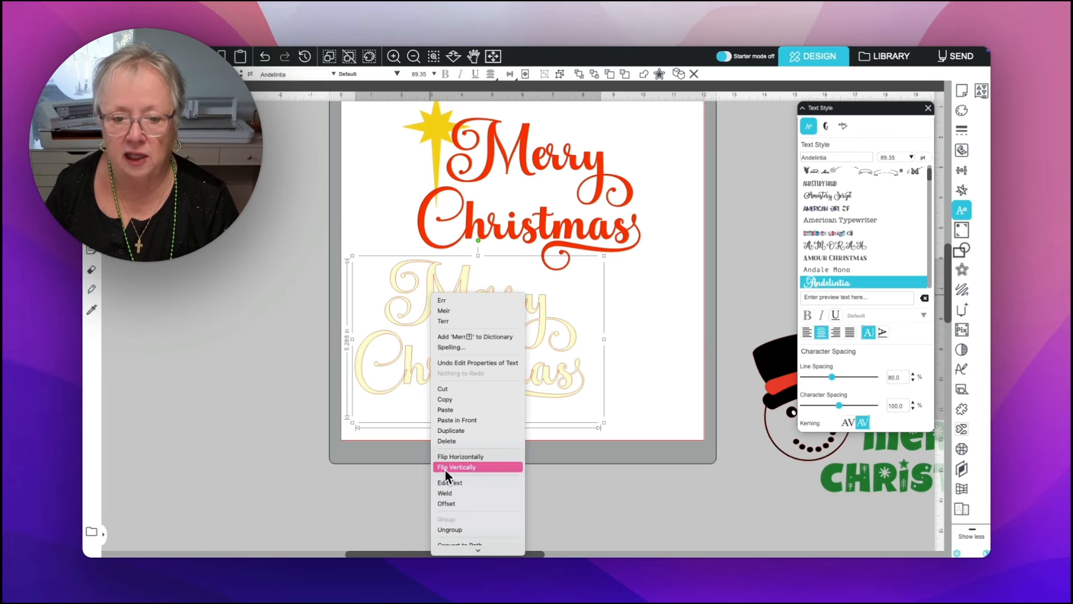
pyautogui.click(446, 492)
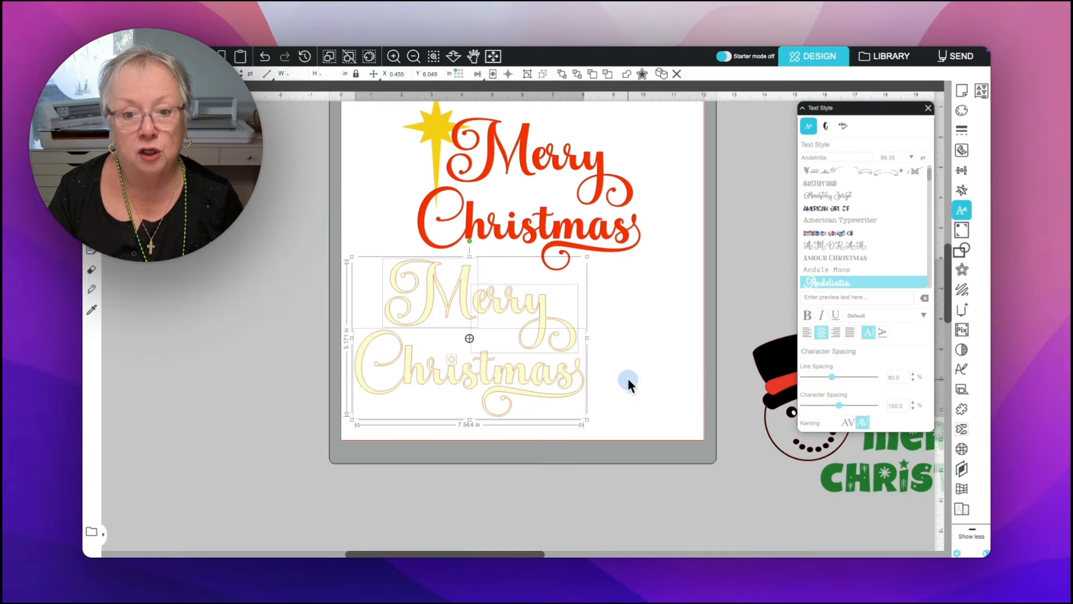
pyautogui.press('super+g')
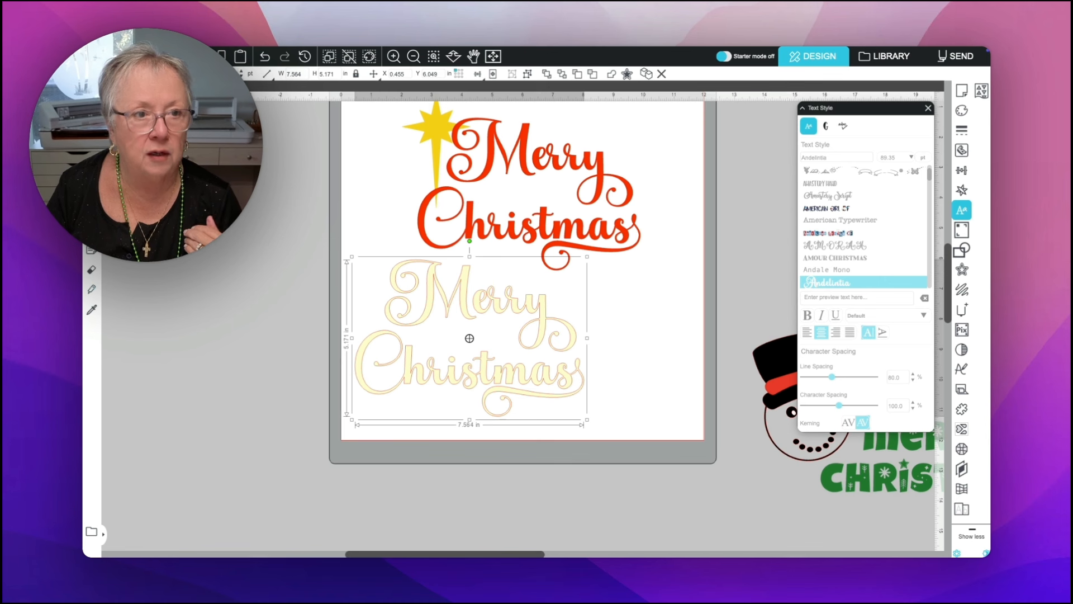
# Fill the grouped pale yellow Merry Christmas with dark green and deselect it
pyautogui.click(132, 140)
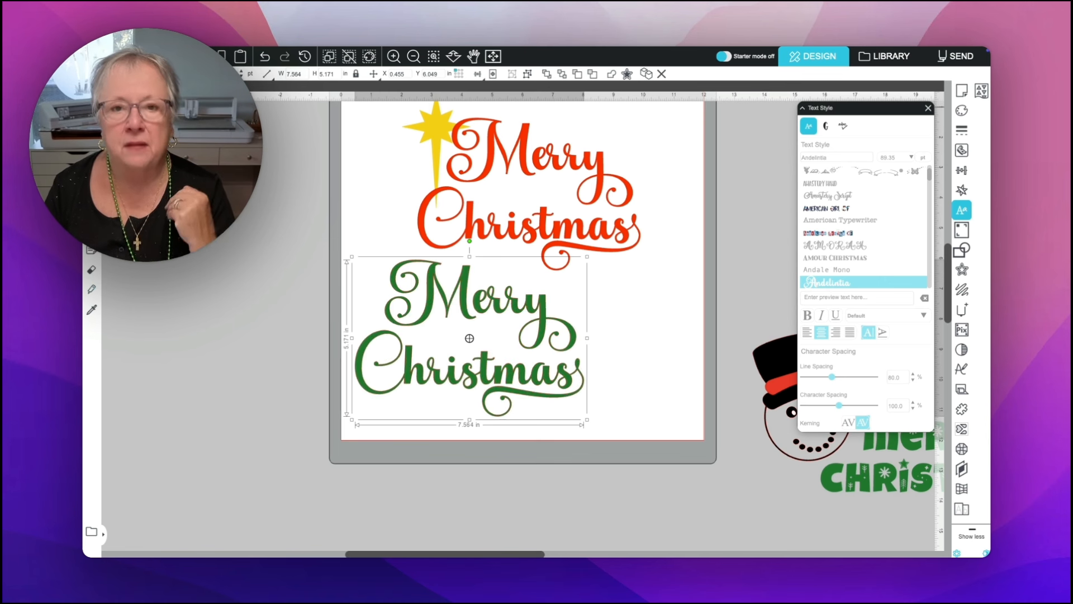
pyautogui.click(190, 215)
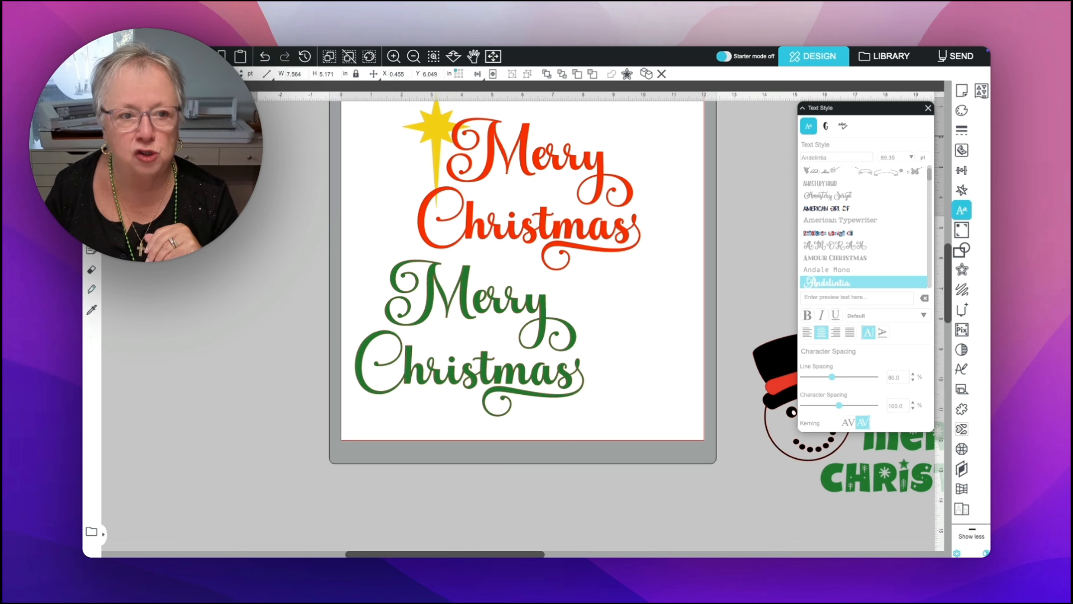
# Move the spare yellow star from beside the mat to the upper-left end of the green script Merry Christmas
pyautogui.click(221, 140)
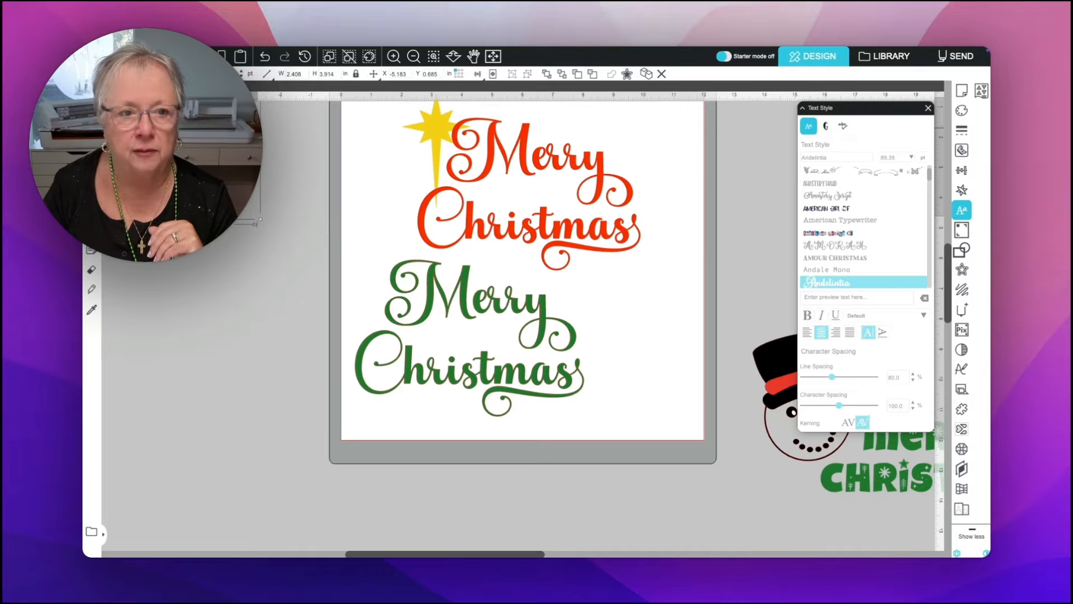
pyautogui.moveTo(224, 134); pyautogui.dragTo(370, 266)
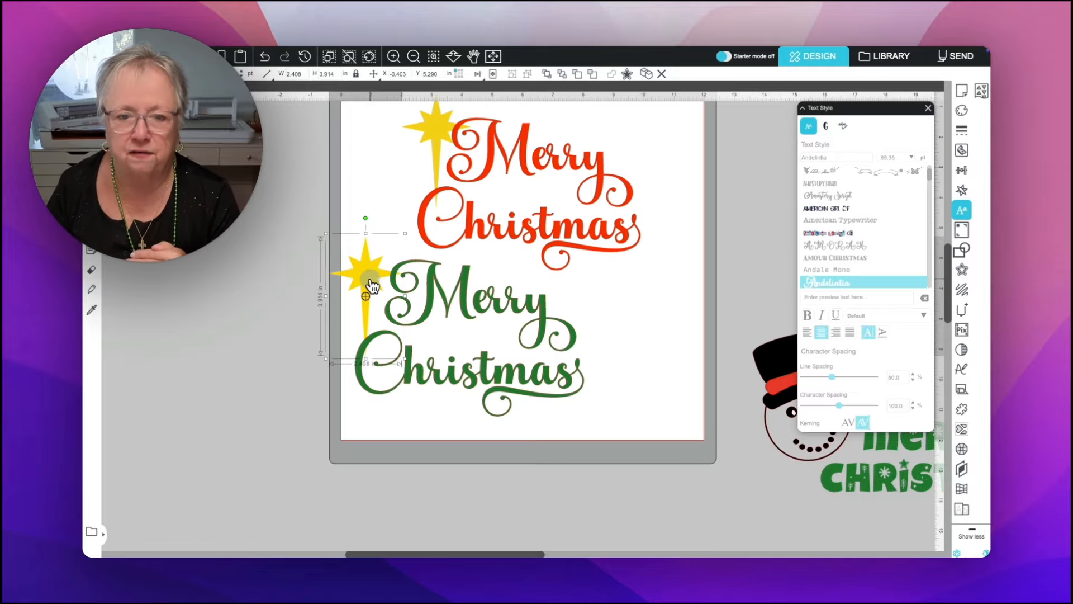
pyautogui.click(430, 287)
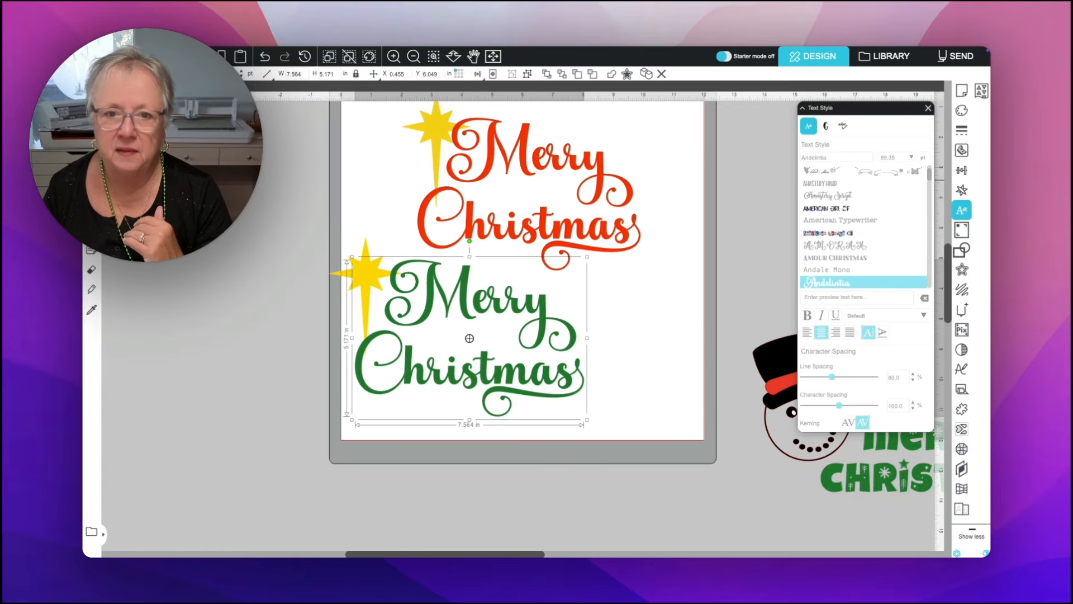
pyautogui.click(224, 179)
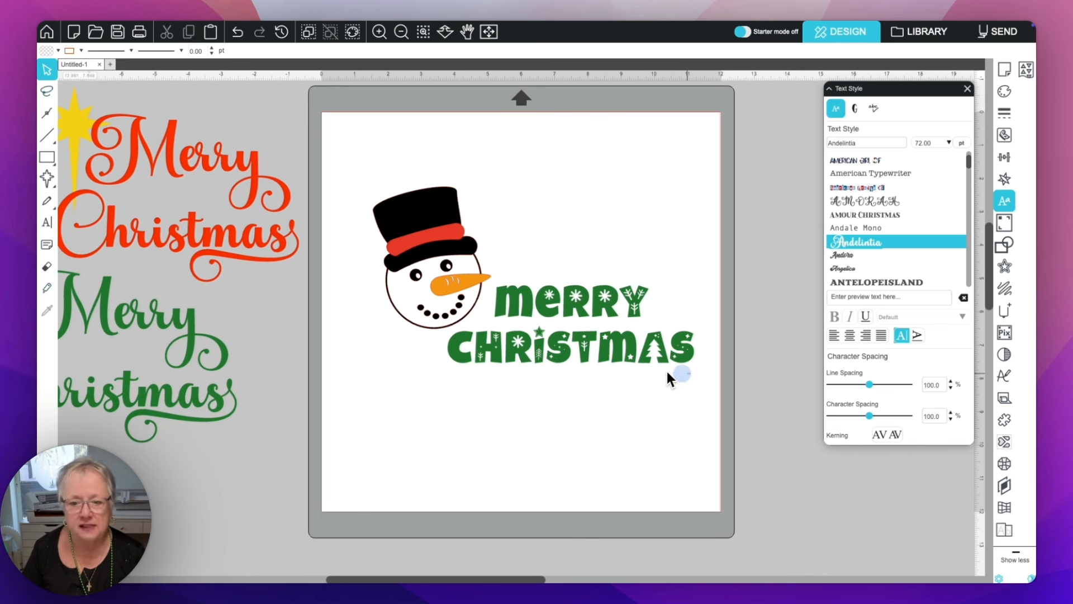
# Search the font list for the Christmas carol font
pyautogui.click(493, 361)
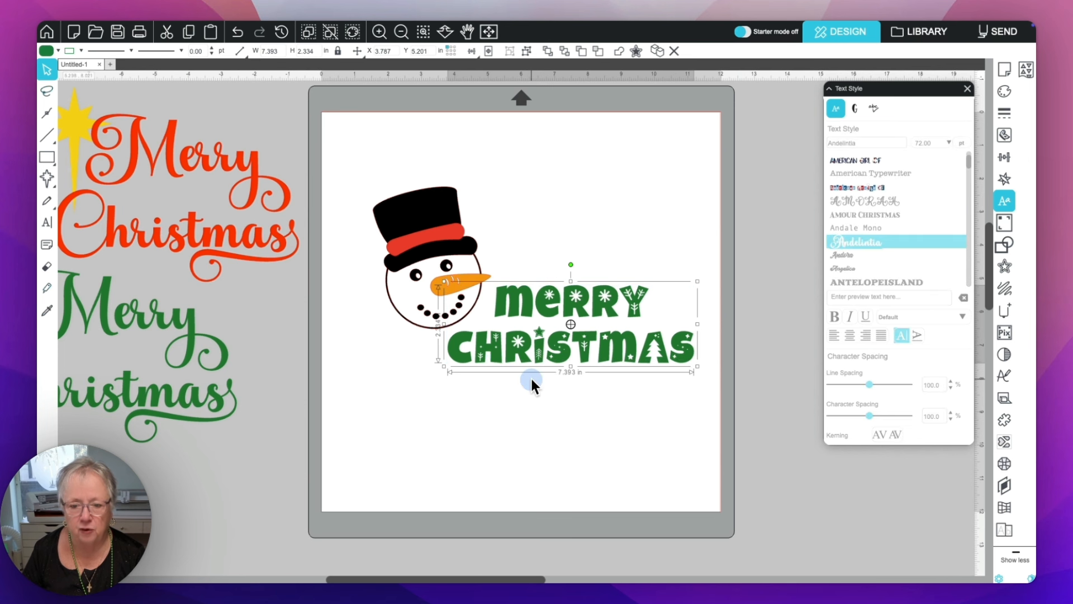
pyautogui.click(550, 403)
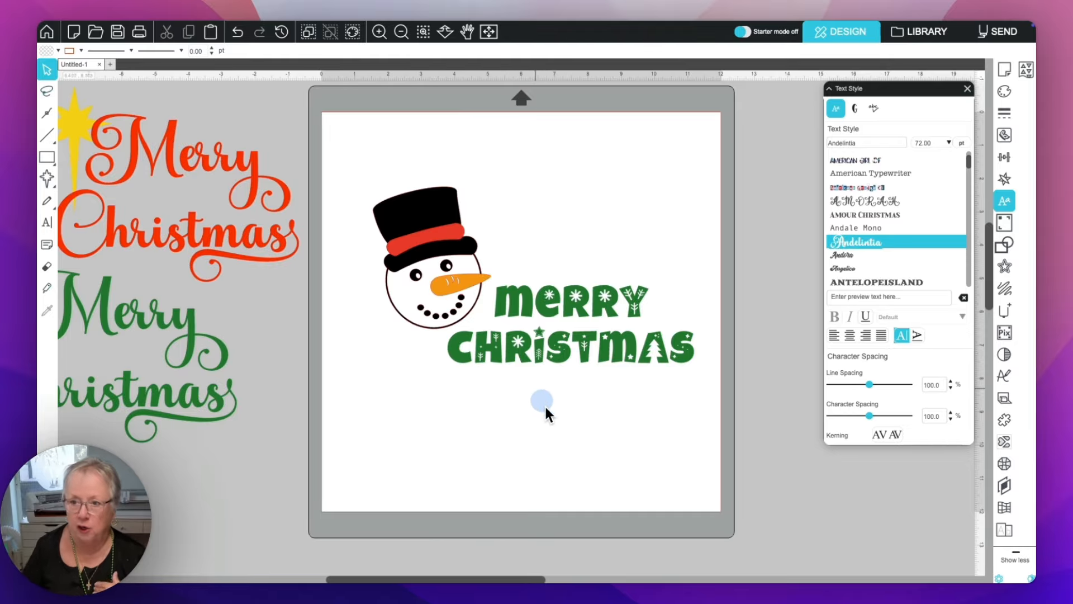
pyautogui.doubleClick(857, 141)
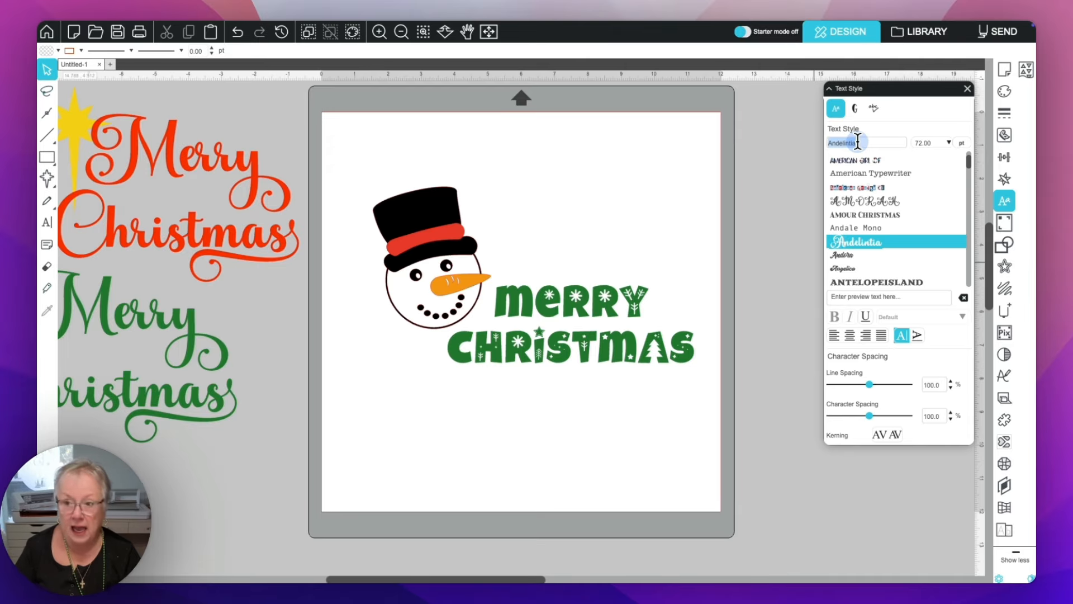
pyautogui.write('Christmas')
pyautogui.write('tmas L')
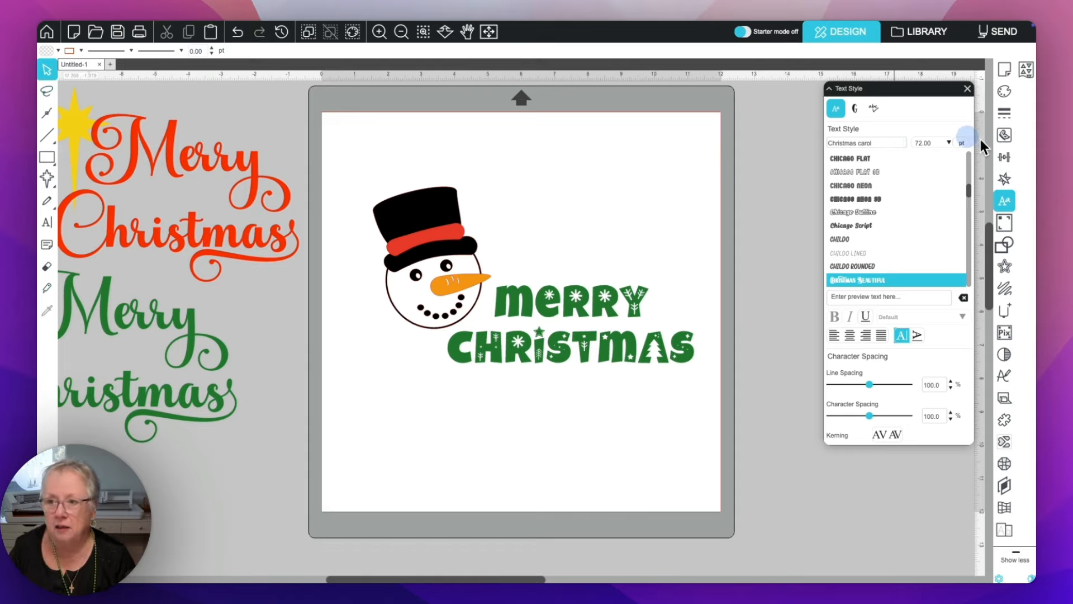
# Search the library for christmas carol and return to the design workspace
pyautogui.click(922, 30)
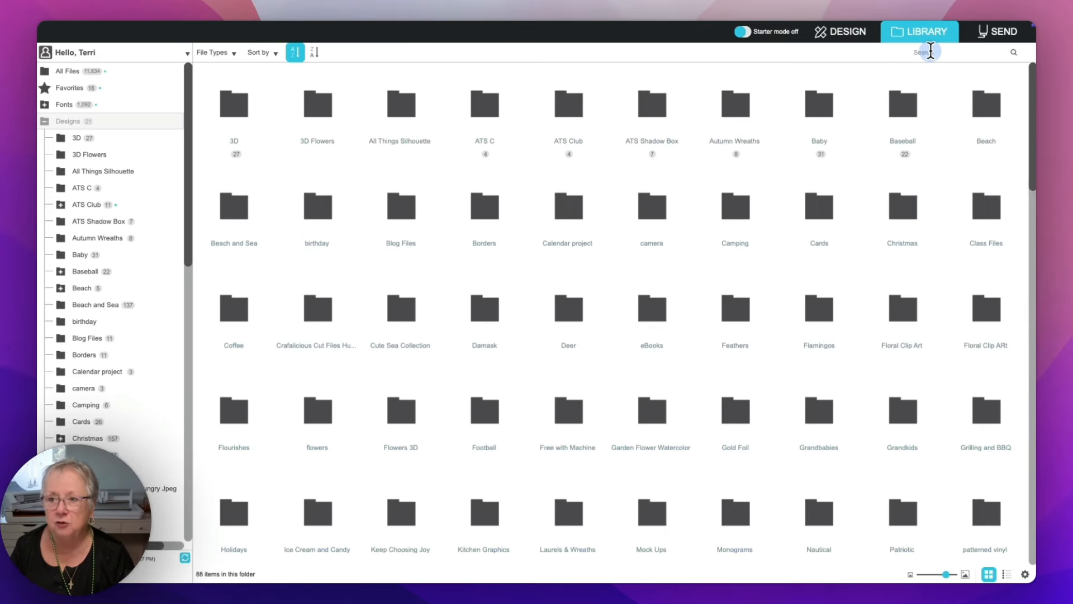
pyautogui.click(936, 52)
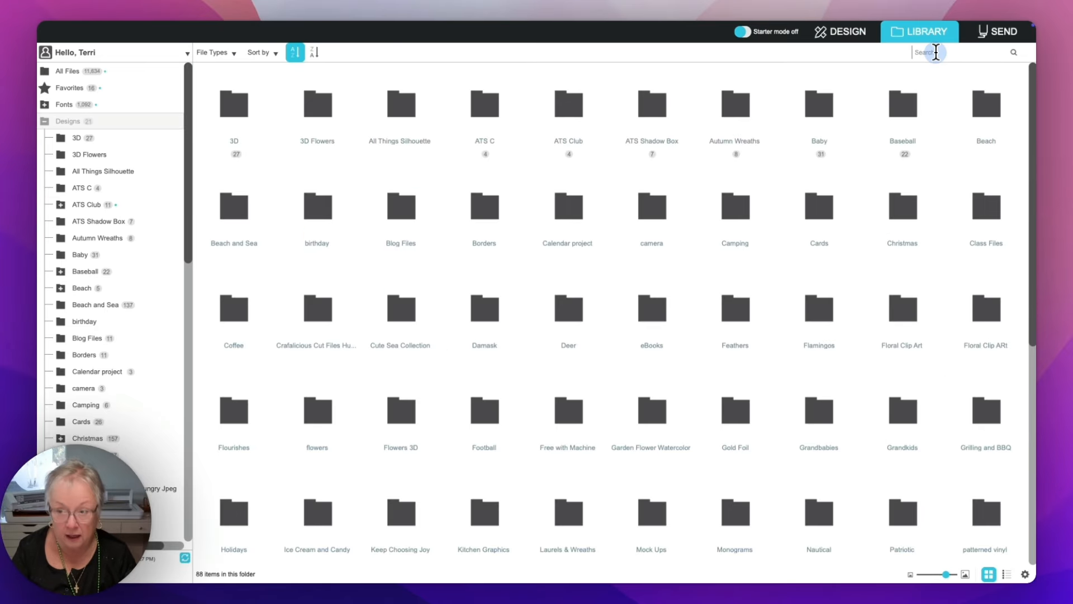
pyautogui.write('c')
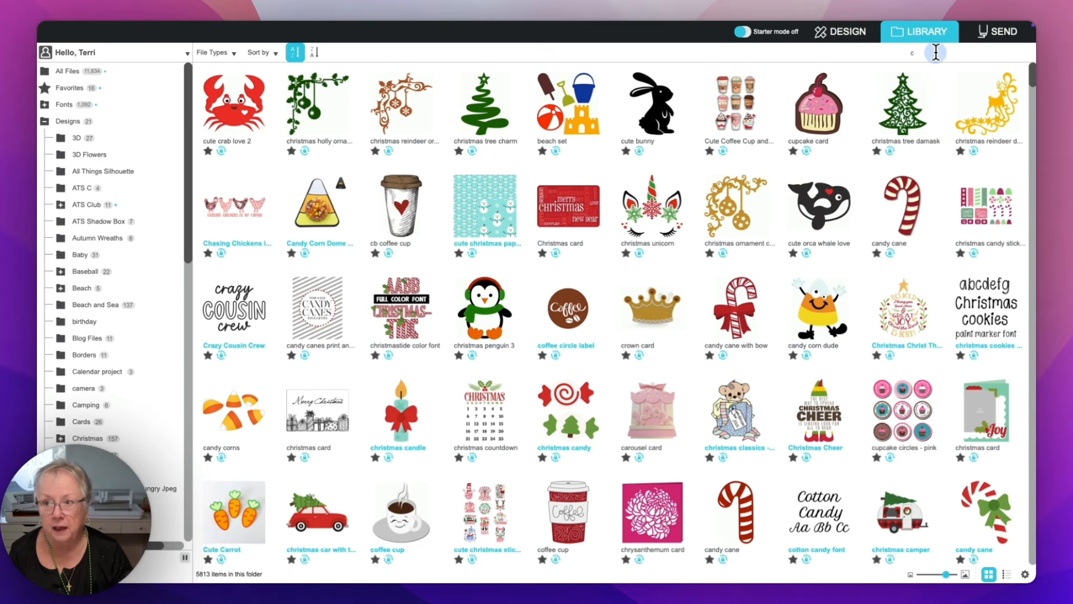
pyautogui.write('hristmas carol')
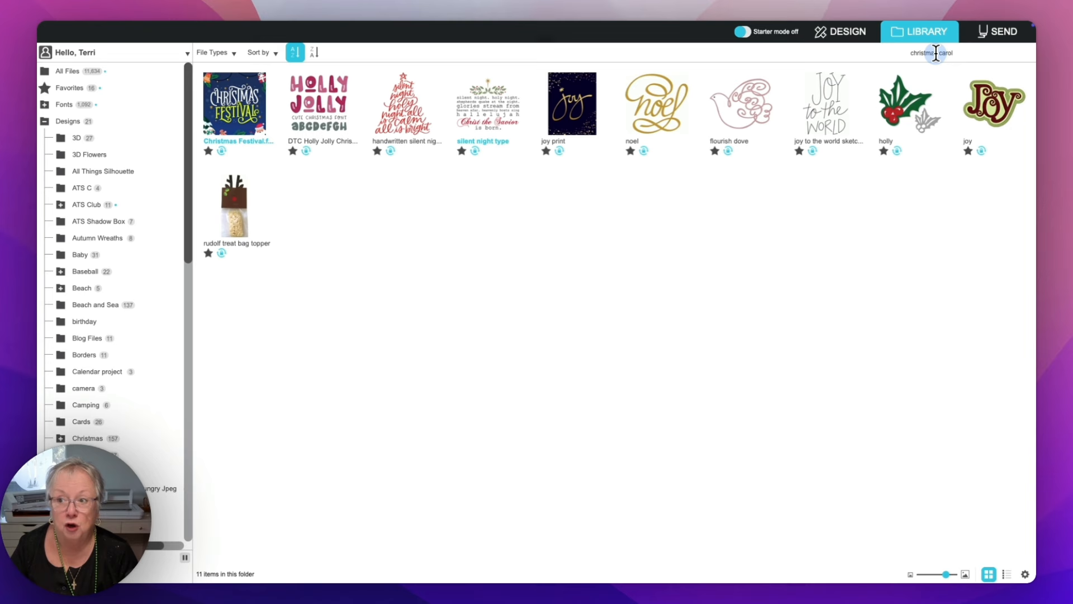
pyautogui.click(852, 33)
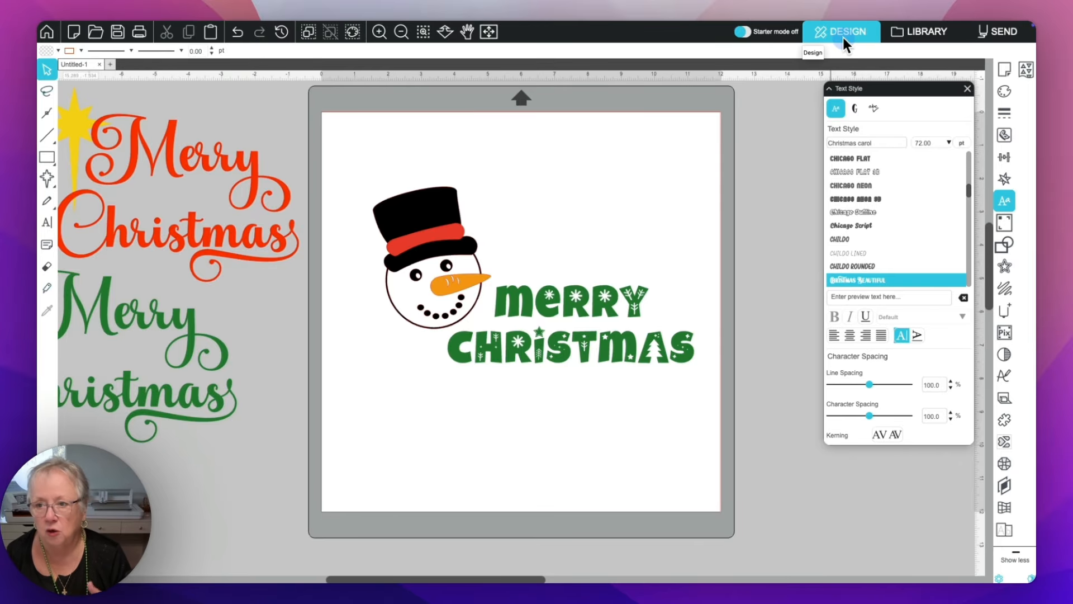
# Choose the Christmas Fun font for new text
pyautogui.click(893, 143)
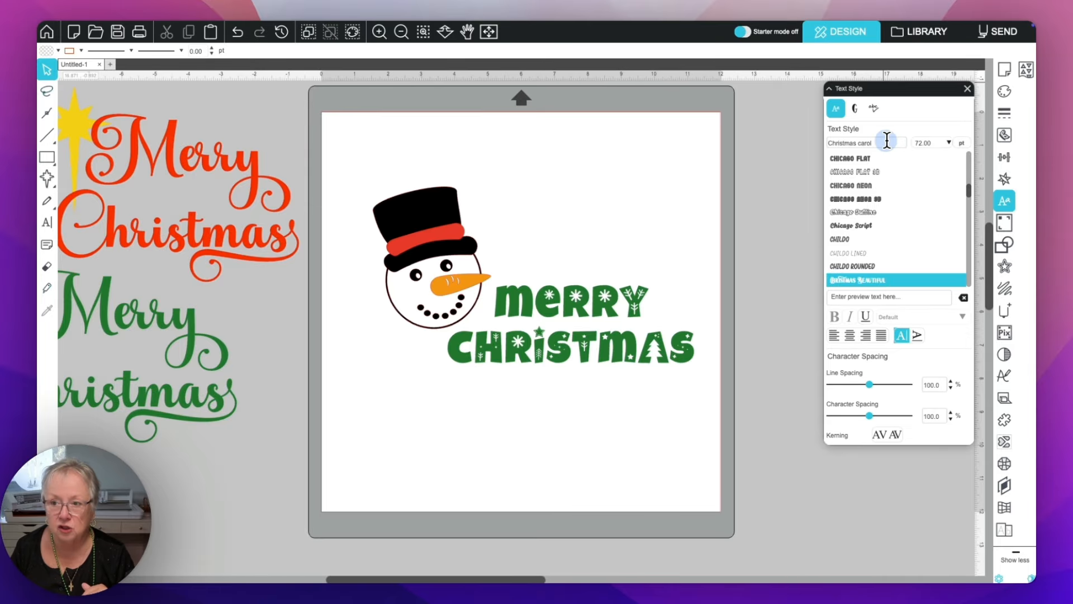
pyautogui.tripleClick(882, 140)
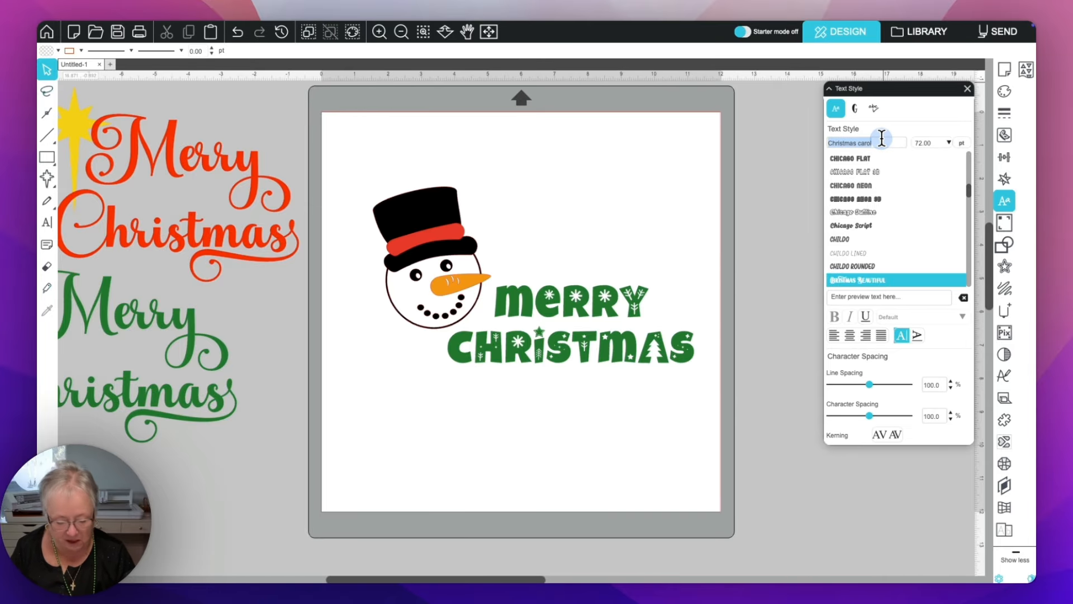
pyautogui.write('Christmas f')
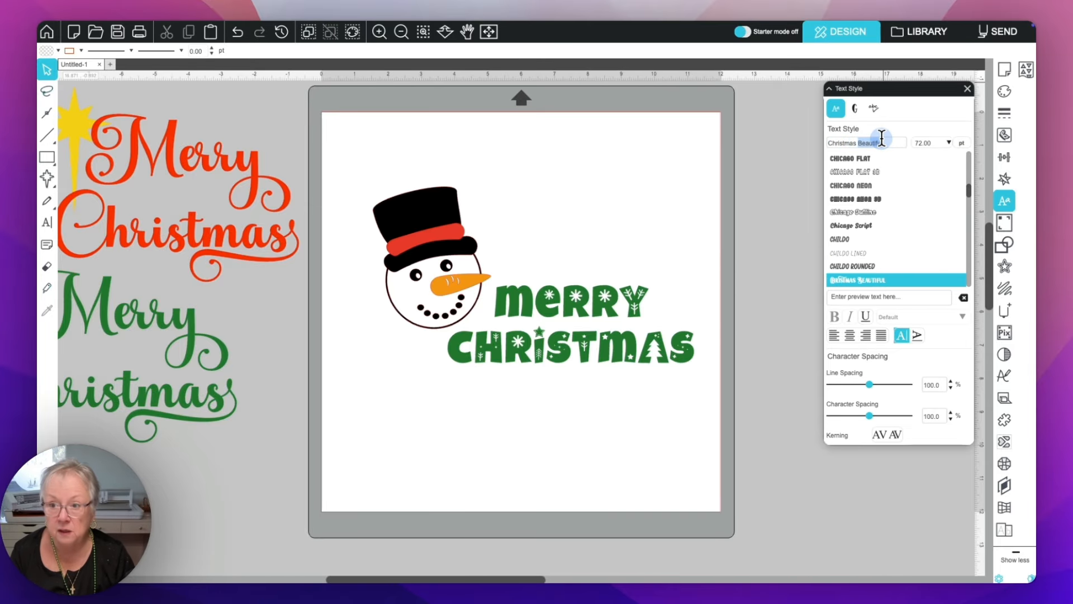
pyautogui.write('un')
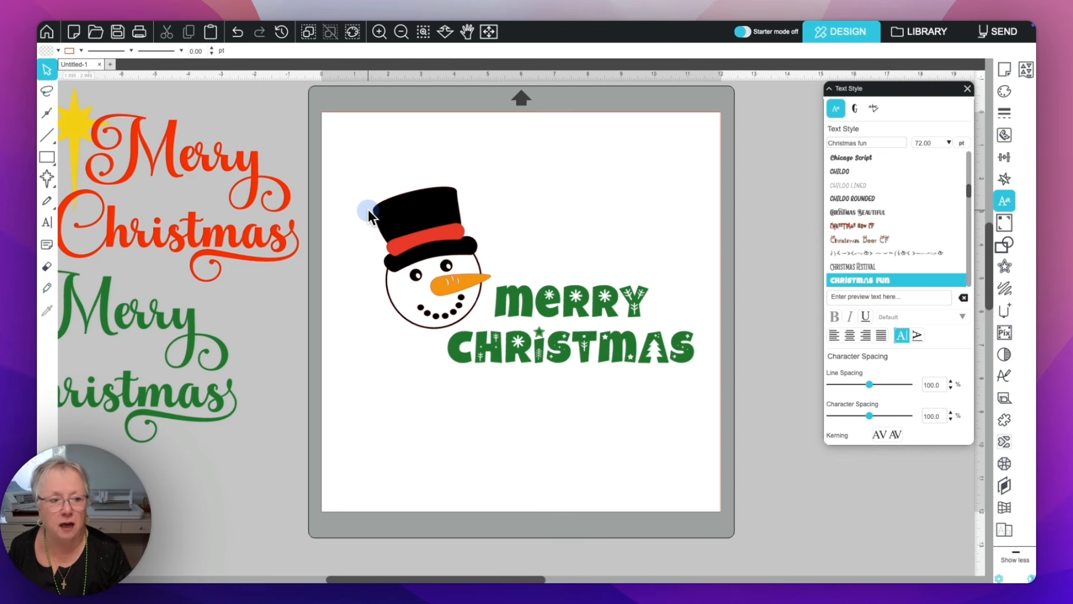
# Start a new 72 pt Christmas Fun text above the snowman design with Merry in the font's plain letters
pyautogui.click(48, 223)
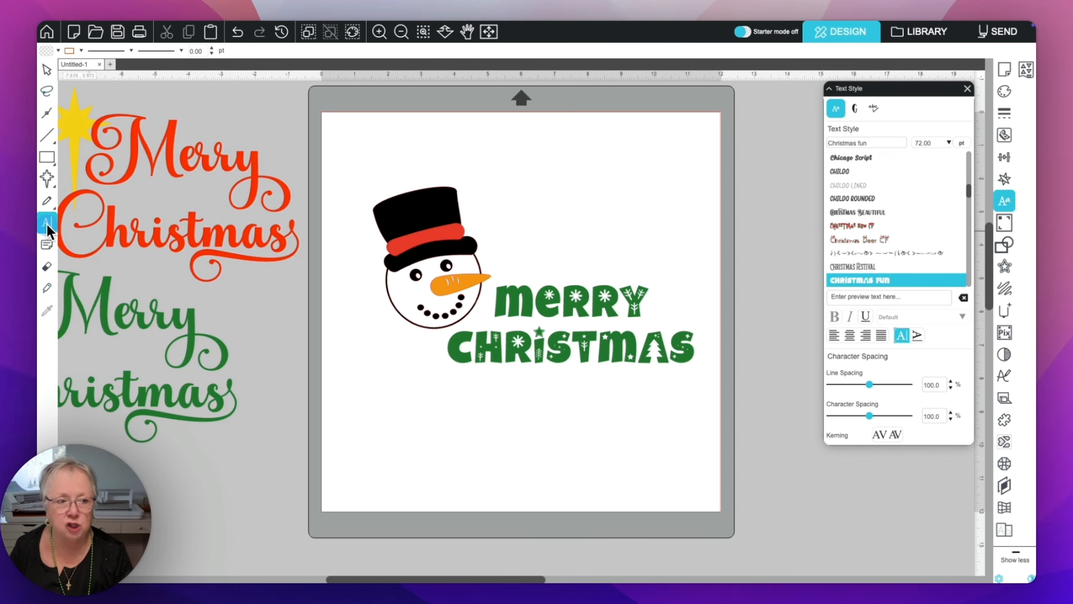
pyautogui.click(528, 157)
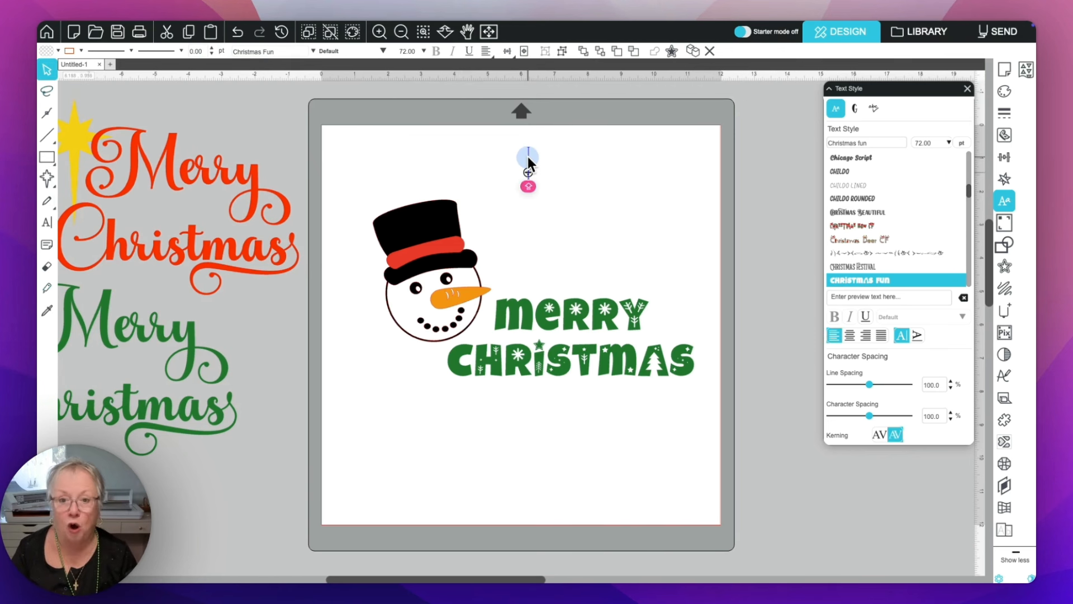
pyautogui.write('Merry')
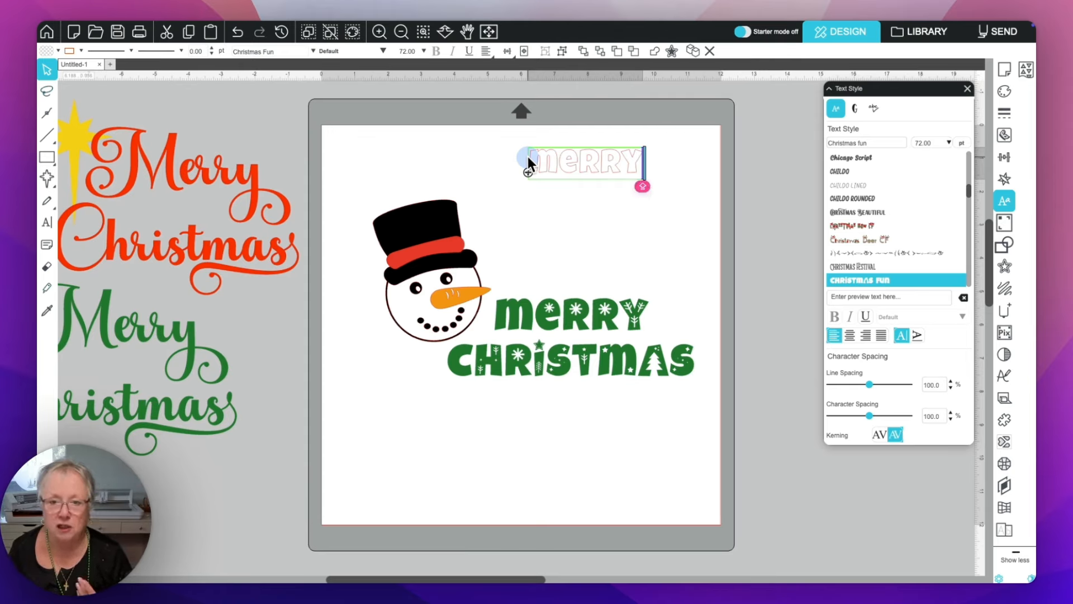
# Add a second line below the plain Merry, repeating the word in the font's decorated letters, and finish the text
pyautogui.press('Return')
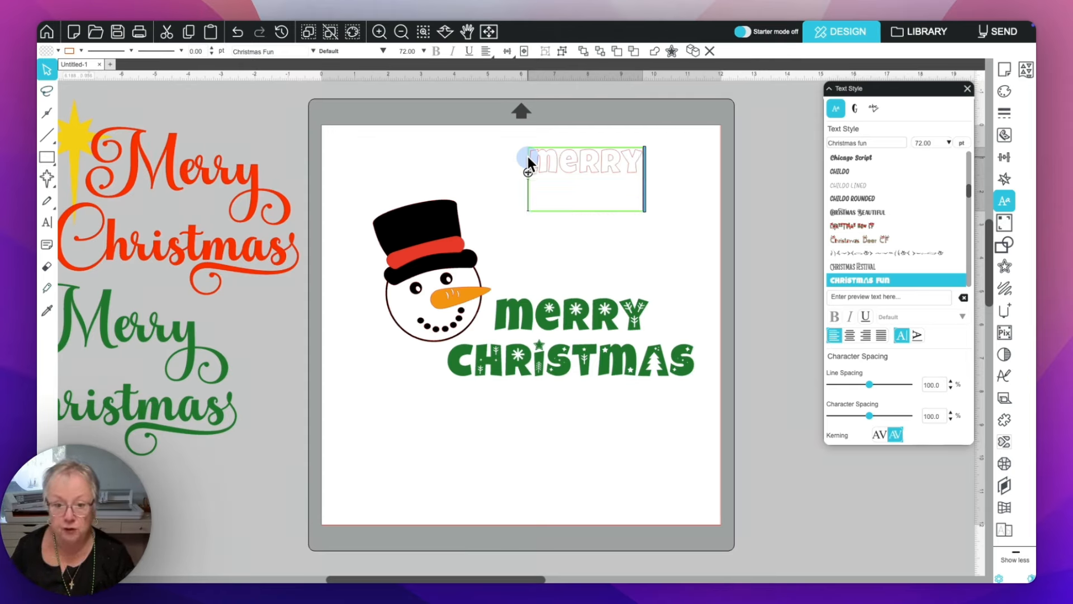
pyautogui.write('Merr')
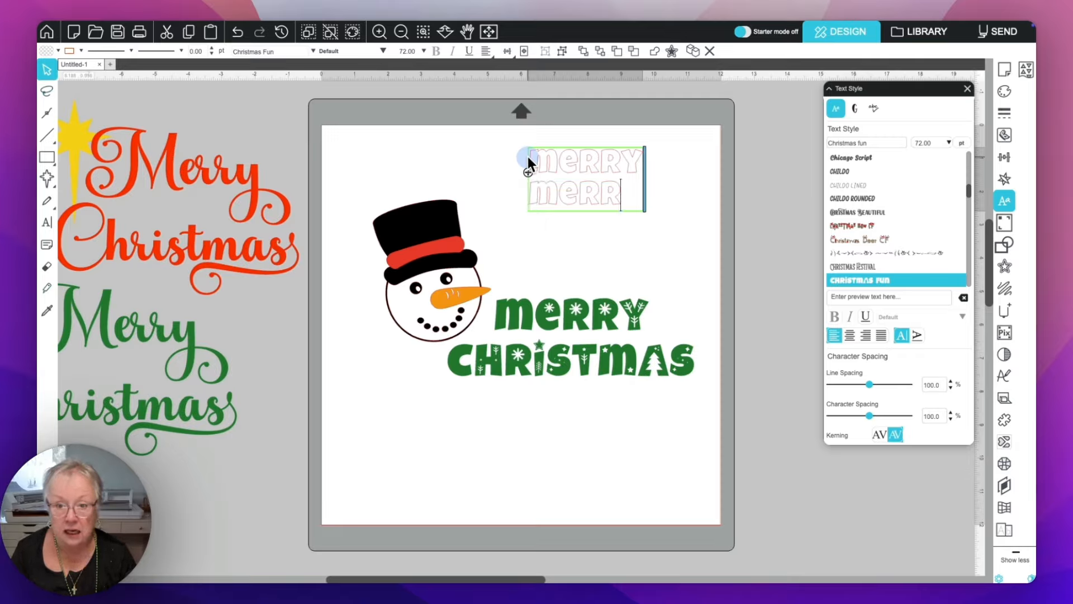
pyautogui.press('BackSpace')
pyautogui.press('BackSpace')
pyautogui.press('BackSpace')
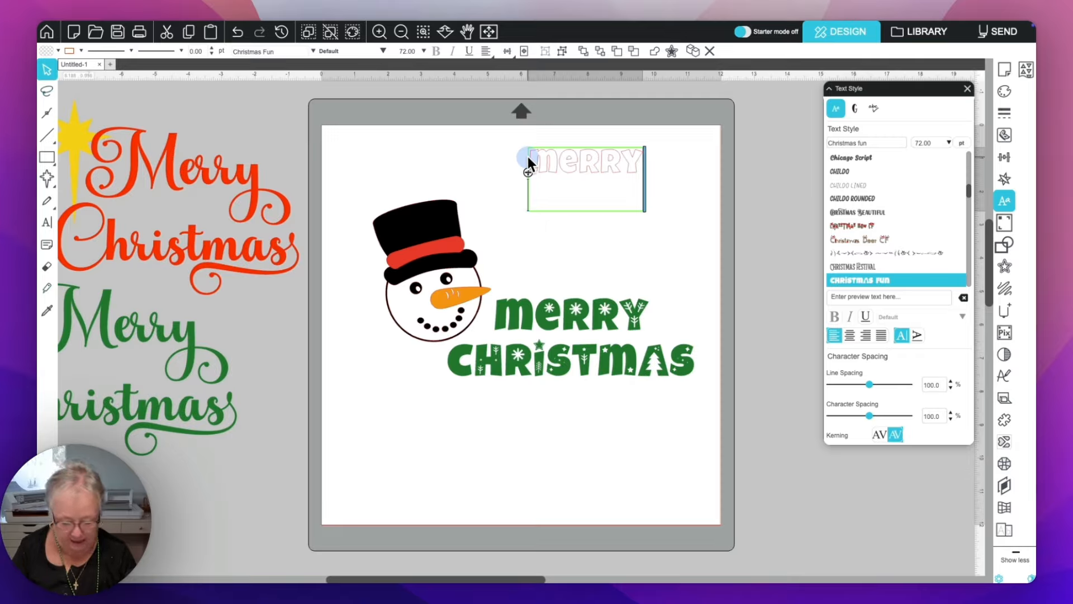
pyautogui.write('Merry')
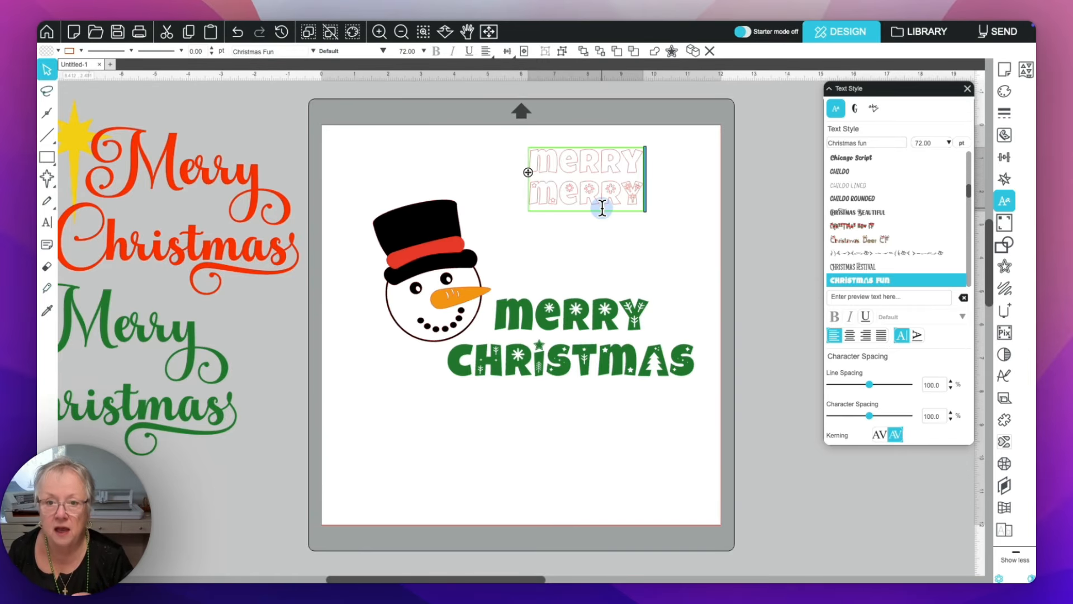
pyautogui.click(606, 227)
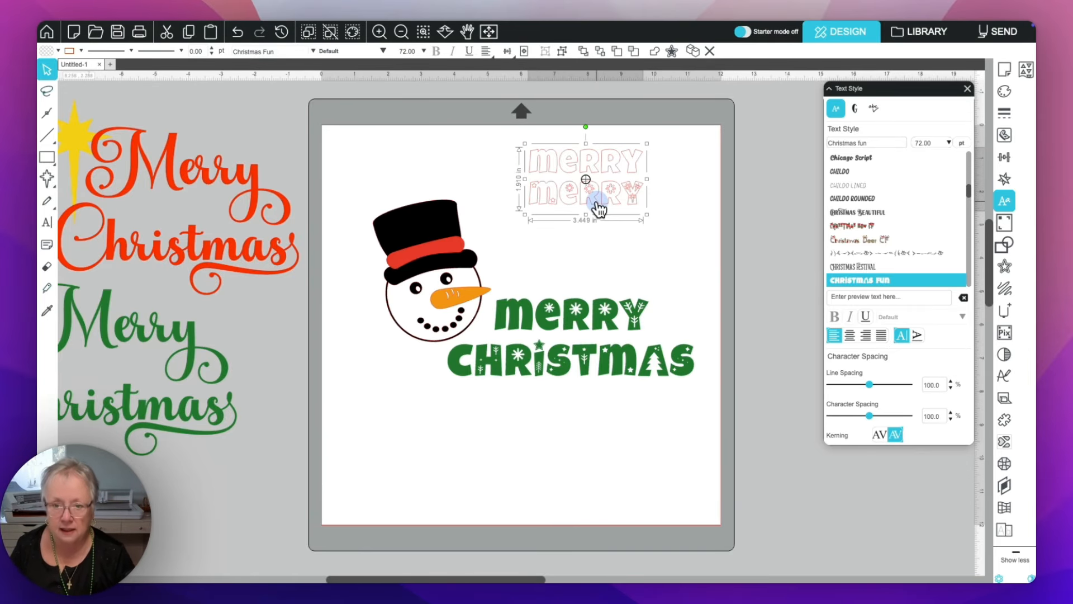
# Delete the two-line Merry sample and create a new Christmas Fun text above the snowman design reading merry, with christmas on the second line
pyautogui.press('Delete')
pyautogui.scroll(-1, 559, 212)
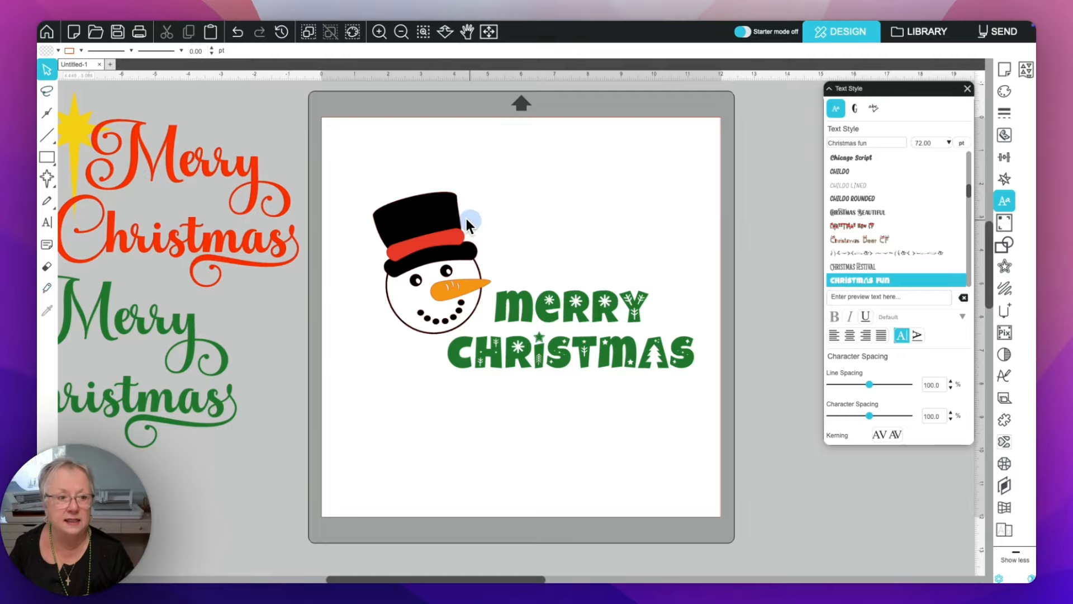
pyautogui.click(47, 223)
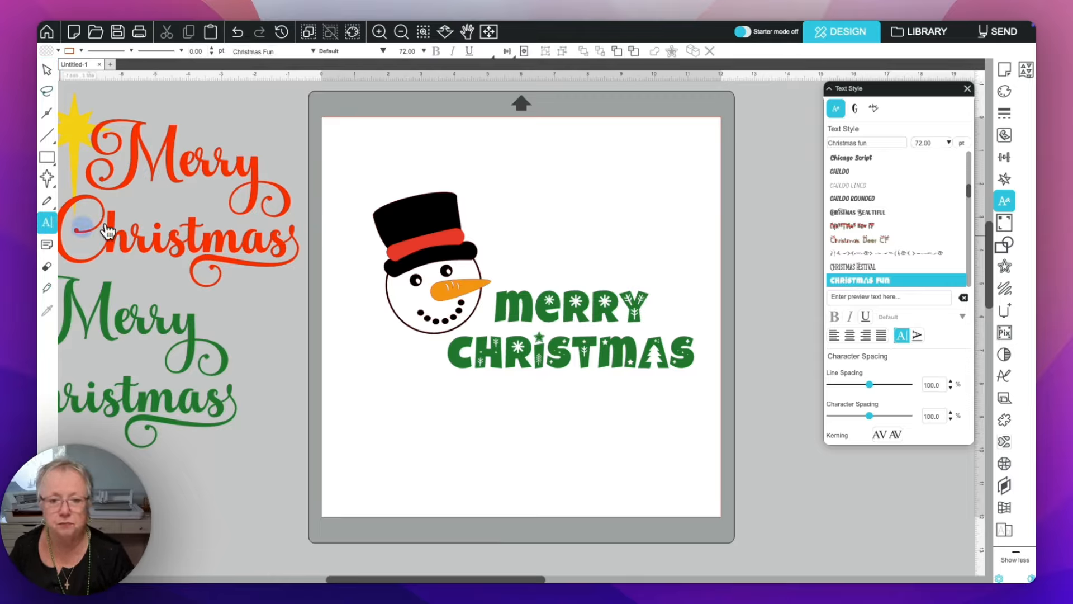
pyautogui.click(513, 168)
pyautogui.write('merry')
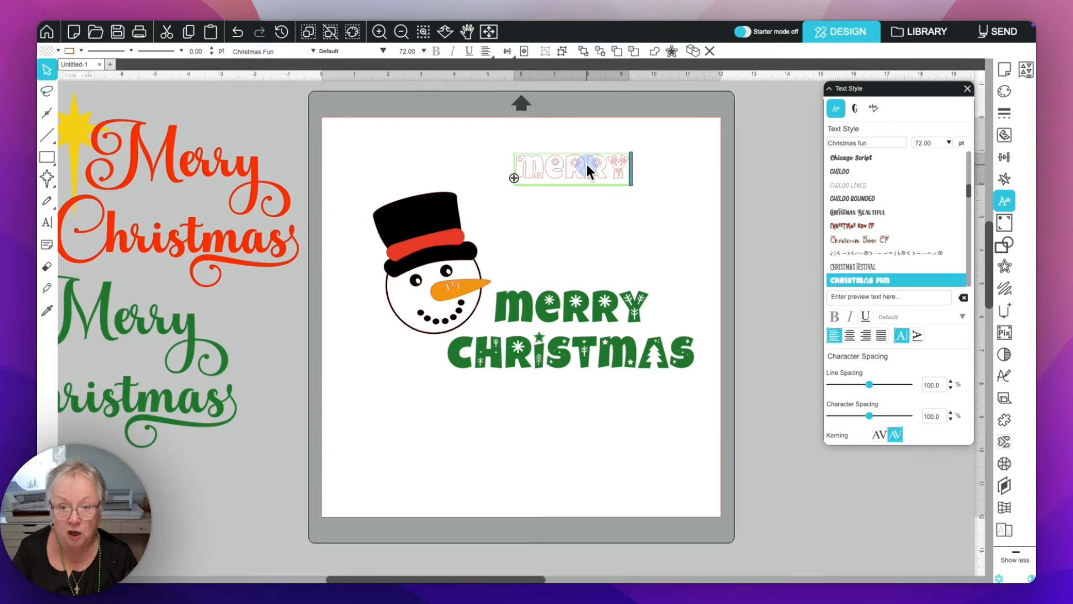
pyautogui.press('Return')
pyautogui.write('christmas')
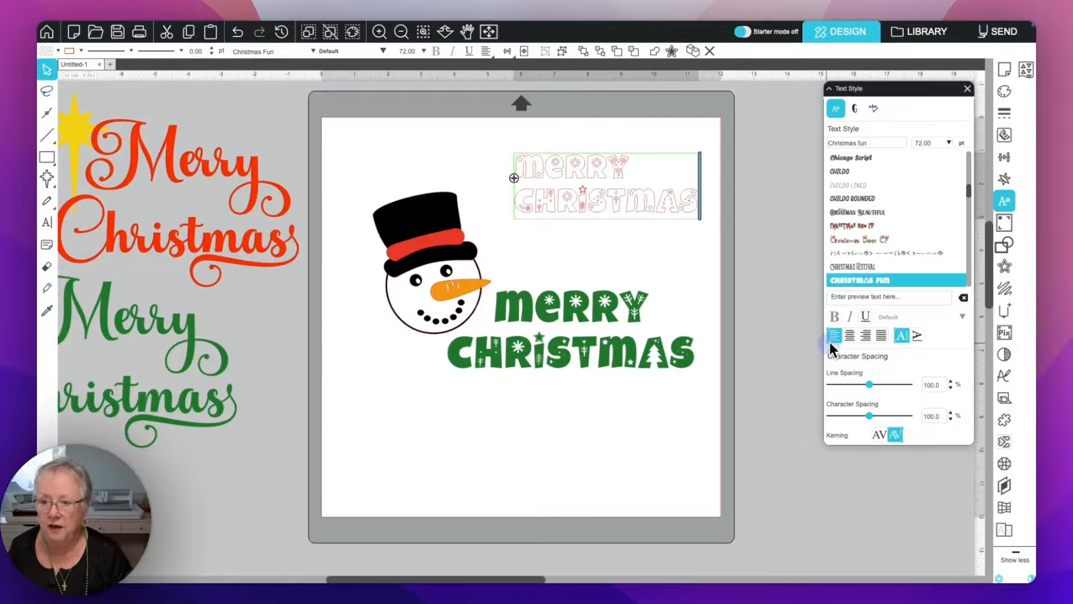
# Centre the two lines of the new merry christmas text and convert it to a path
pyautogui.click(849, 335)
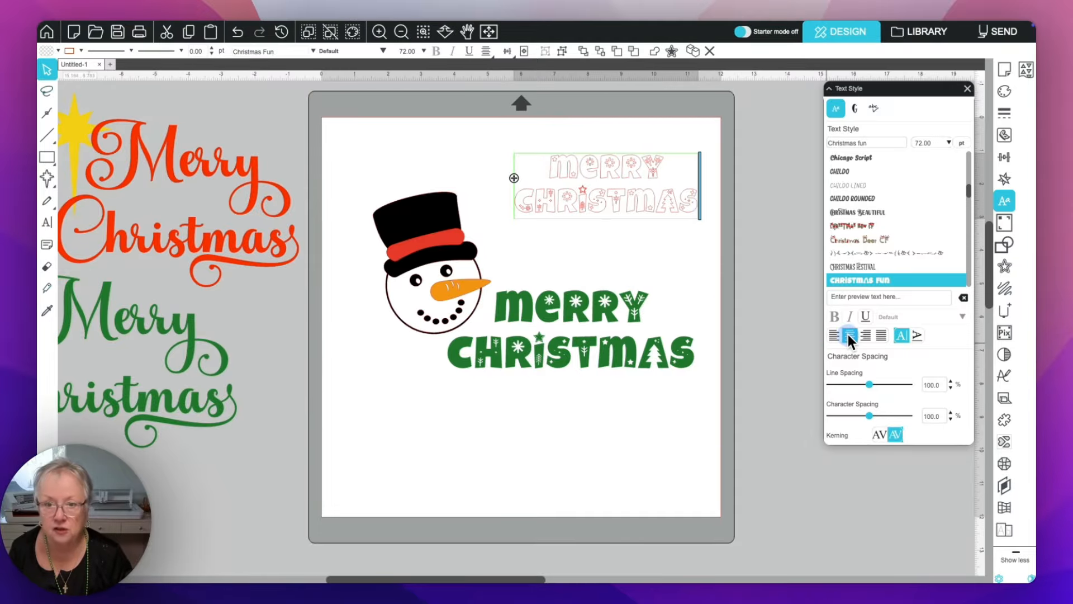
pyautogui.click(635, 257)
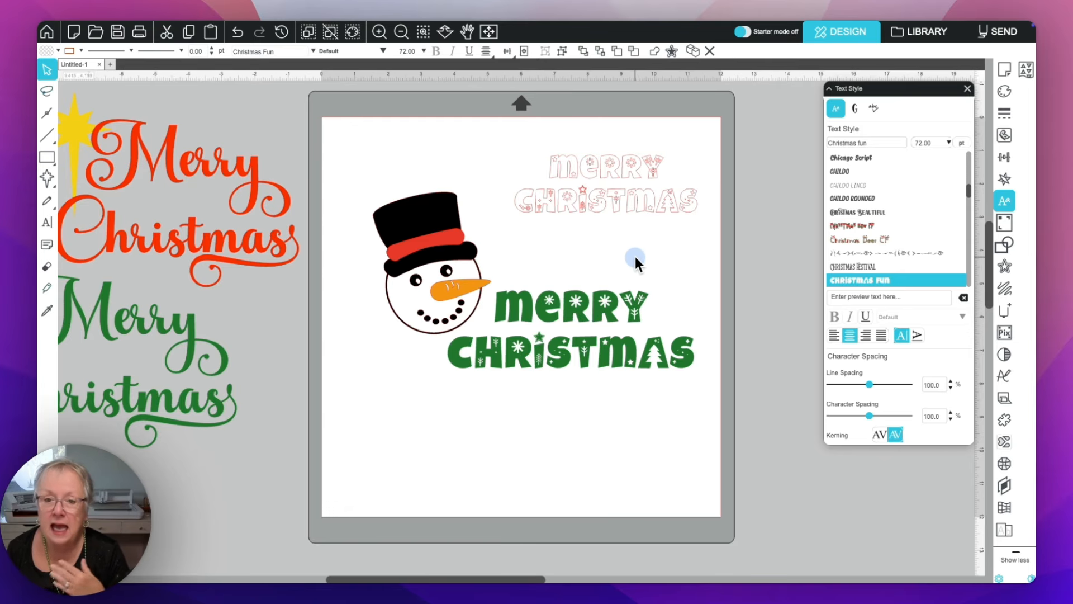
pyautogui.click(564, 215)
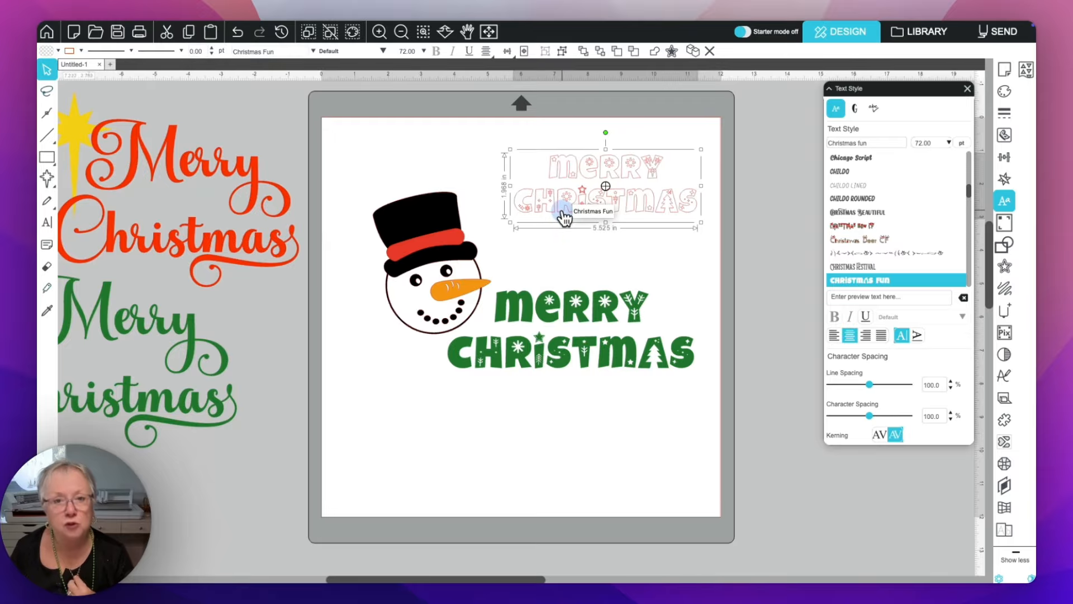
pyautogui.hscroll(1, 563, 216)
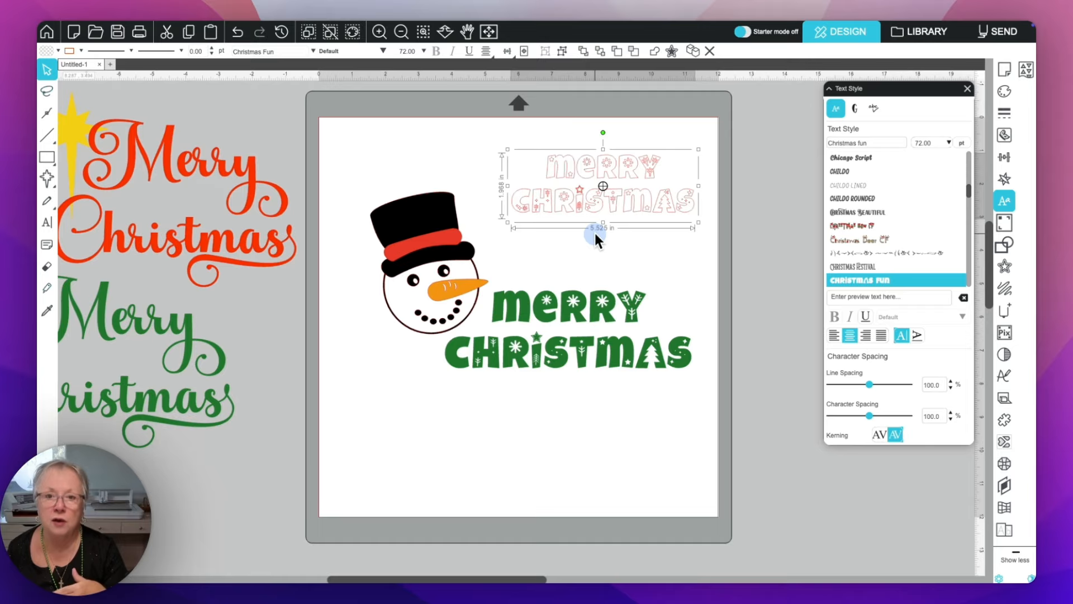
pyautogui.rightClick(535, 197)
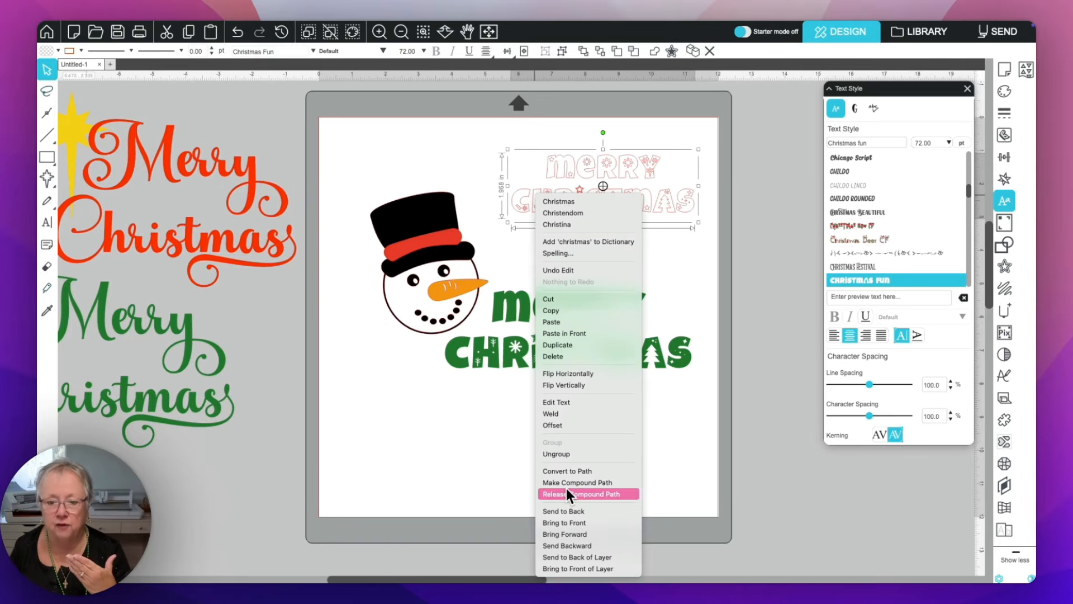
pyautogui.click(569, 470)
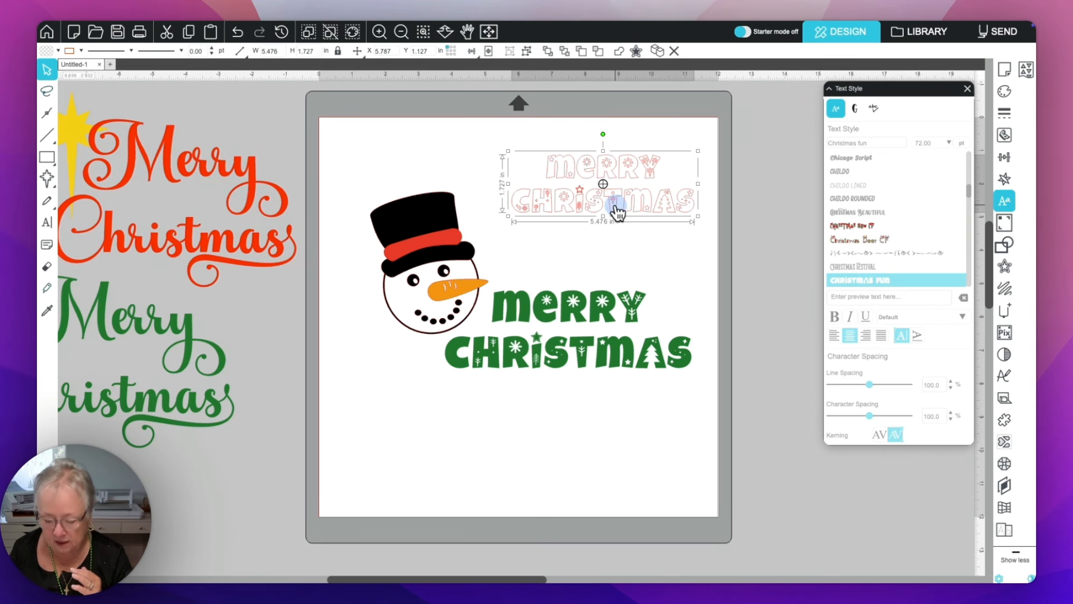
# Deselect the converted text and show the glyphs of the Christmas Fun font instead of Lucida Grande
pyautogui.scroll(-1, 654, 247)
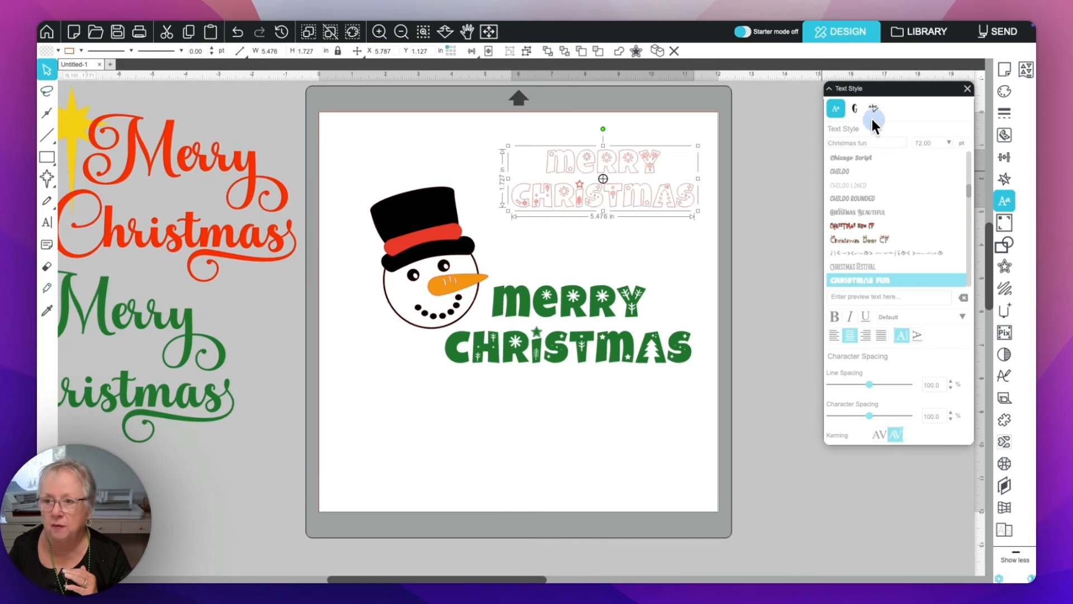
pyautogui.click(854, 110)
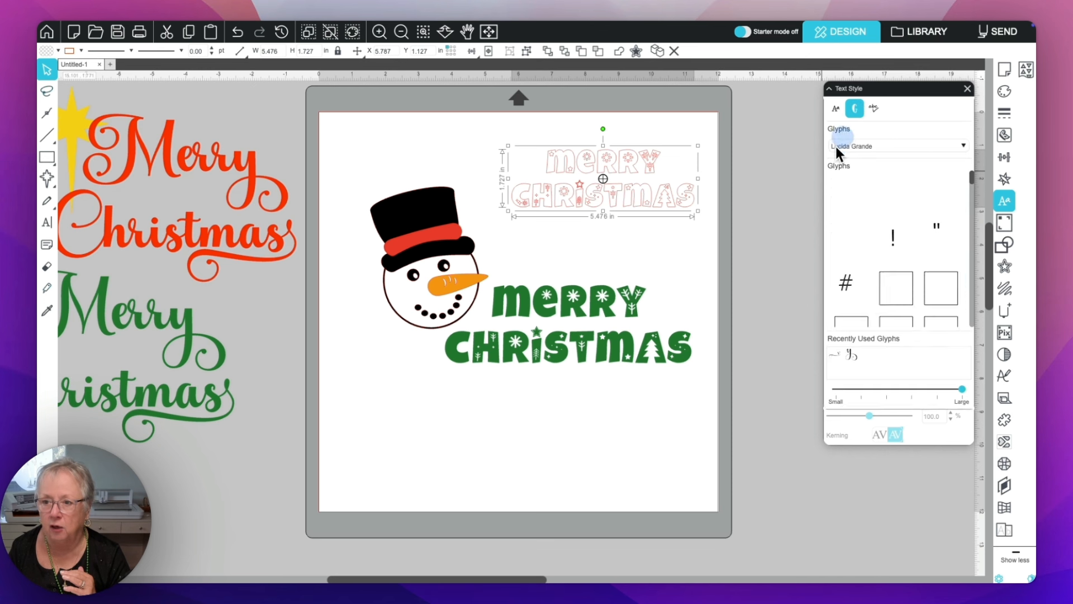
pyautogui.click(692, 246)
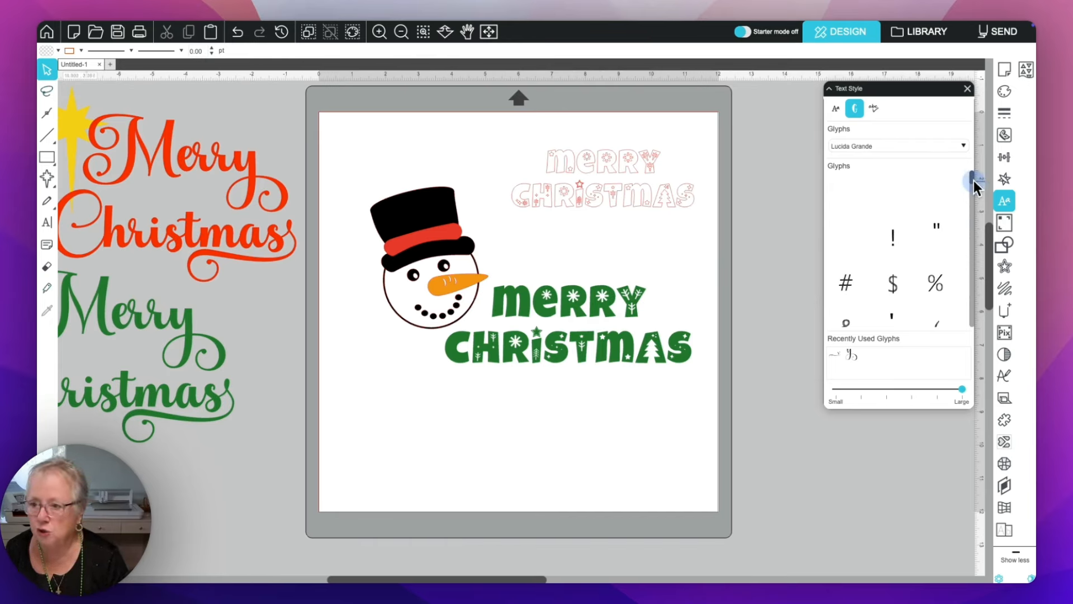
pyautogui.moveTo(974, 180); pyautogui.dragTo(920, 283)
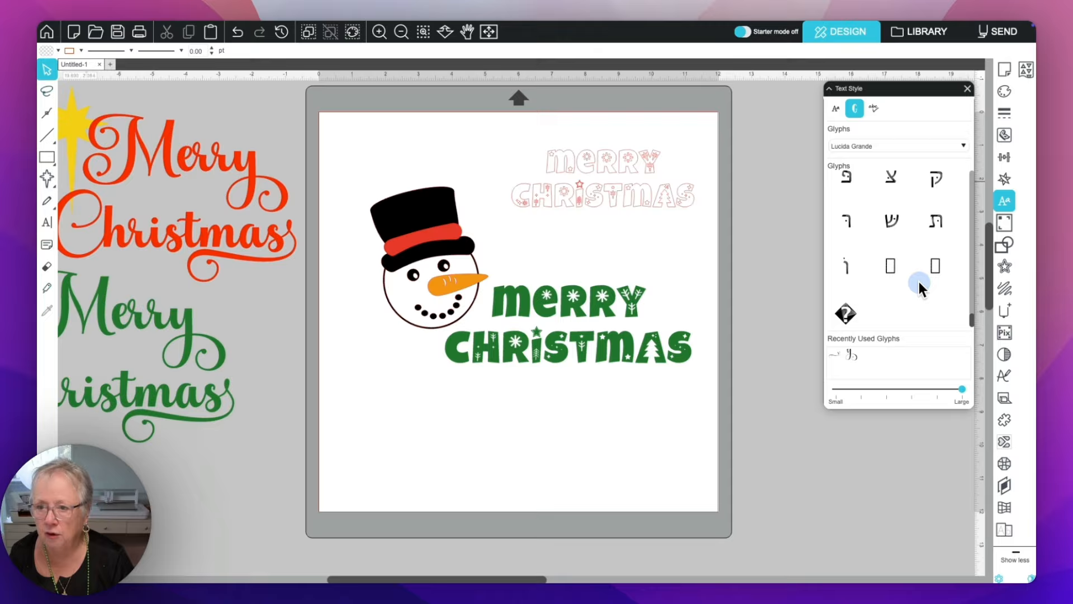
pyautogui.moveTo(927, 271)
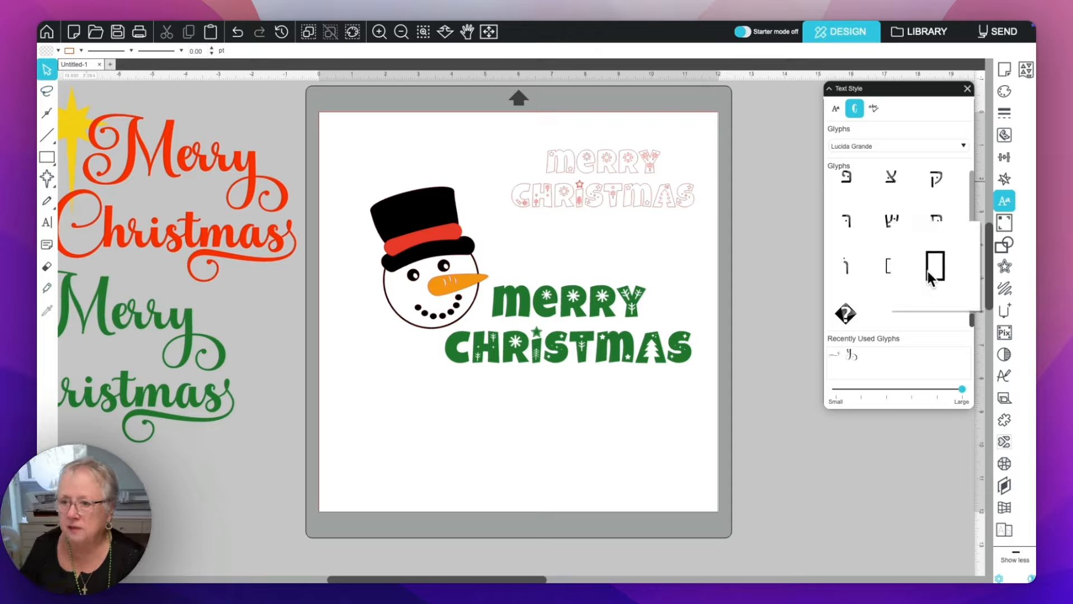
pyautogui.click(836, 108)
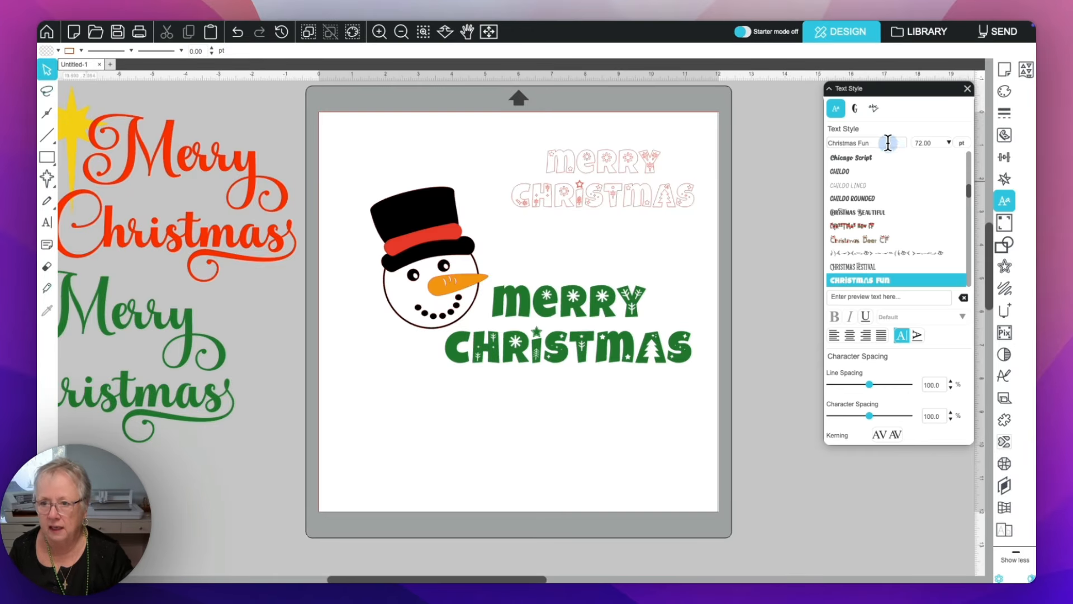
pyautogui.click(855, 107)
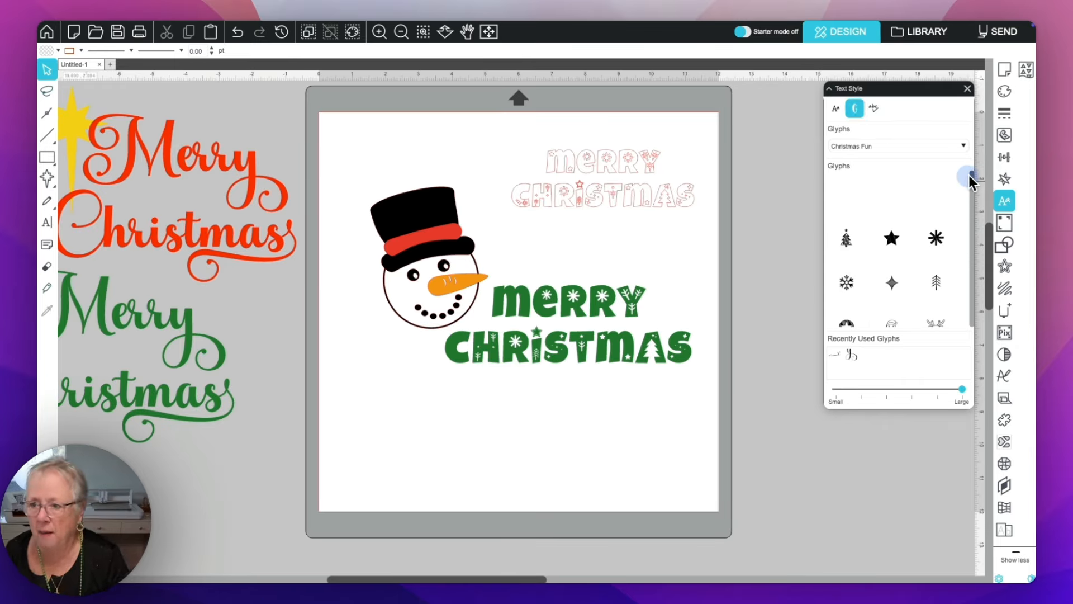
# Examine the decorative Christmas Fun glyphs, such as the snowflake, four-pointed star, tree, Santa and reindeer
pyautogui.moveTo(973, 179); pyautogui.dragTo(958, 154)
pyautogui.scroll(-1, 964, 179)
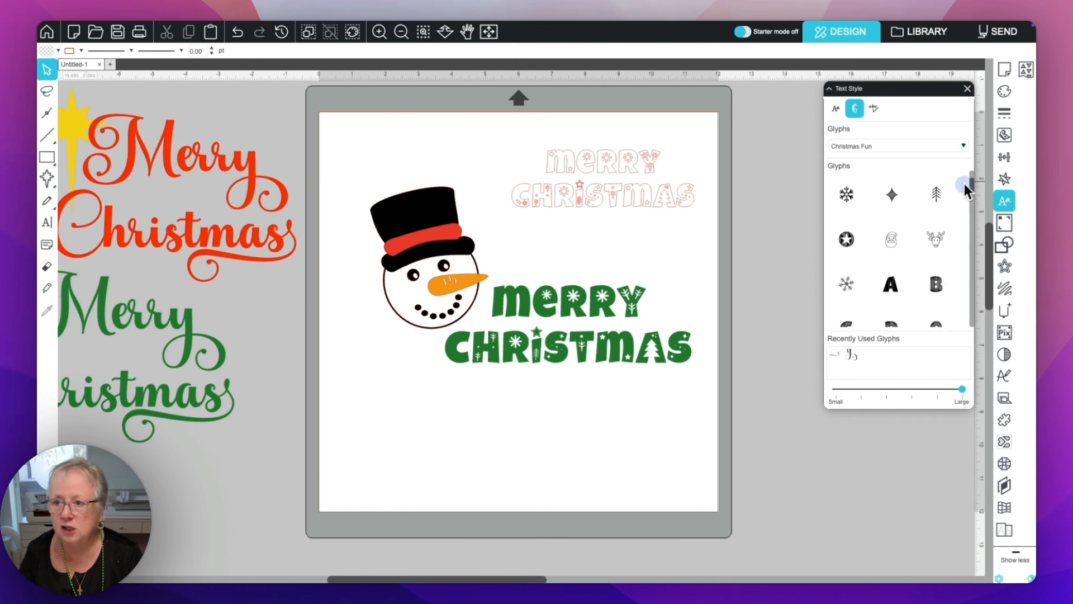
pyautogui.moveTo(846, 195)
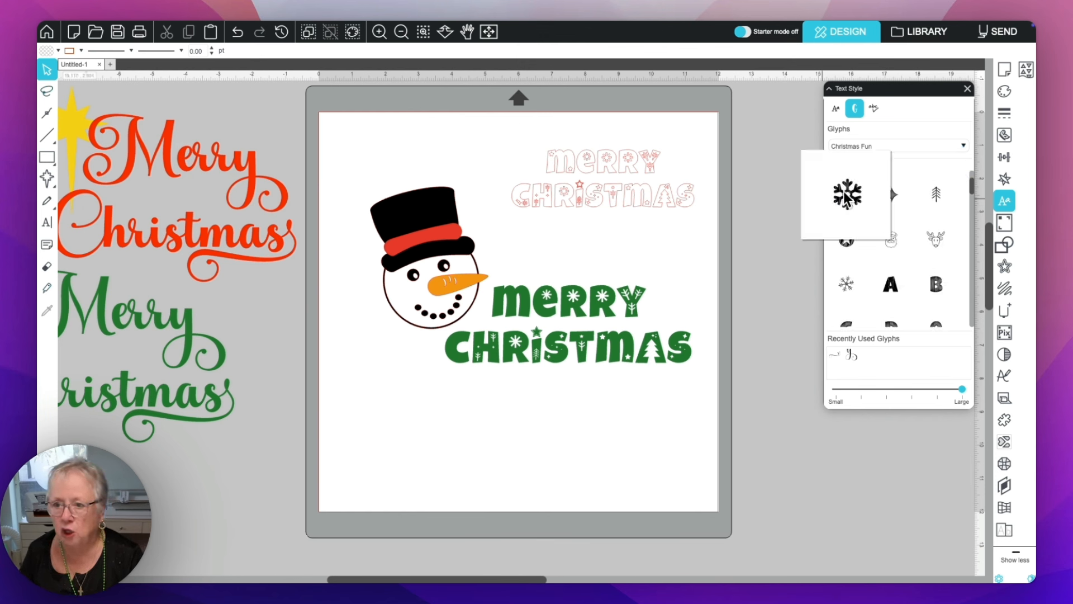
pyautogui.click(883, 194)
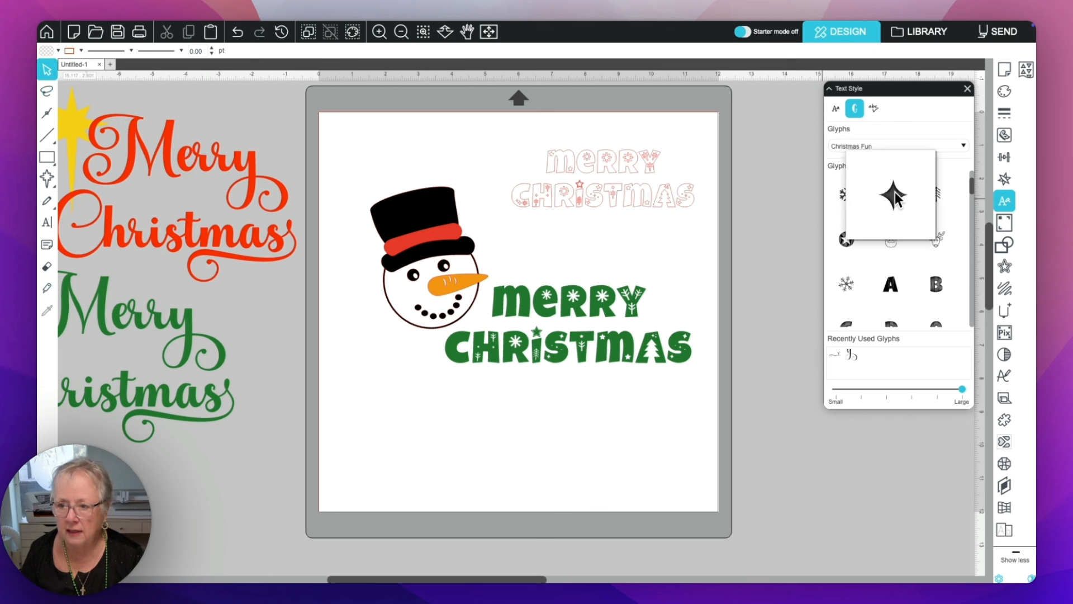
pyautogui.moveTo(936, 194)
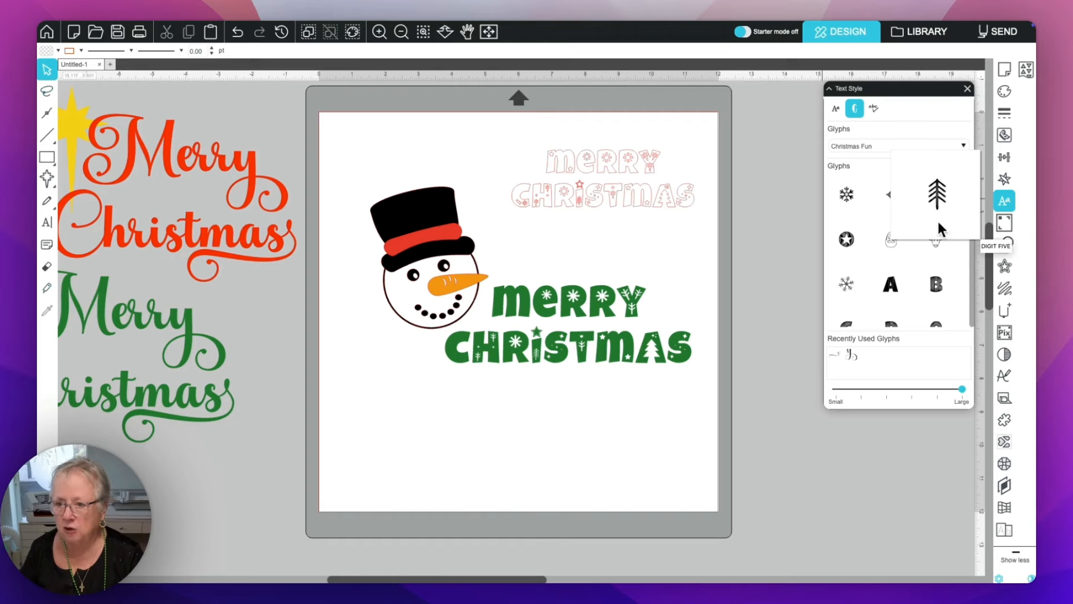
pyautogui.moveTo(933, 246)
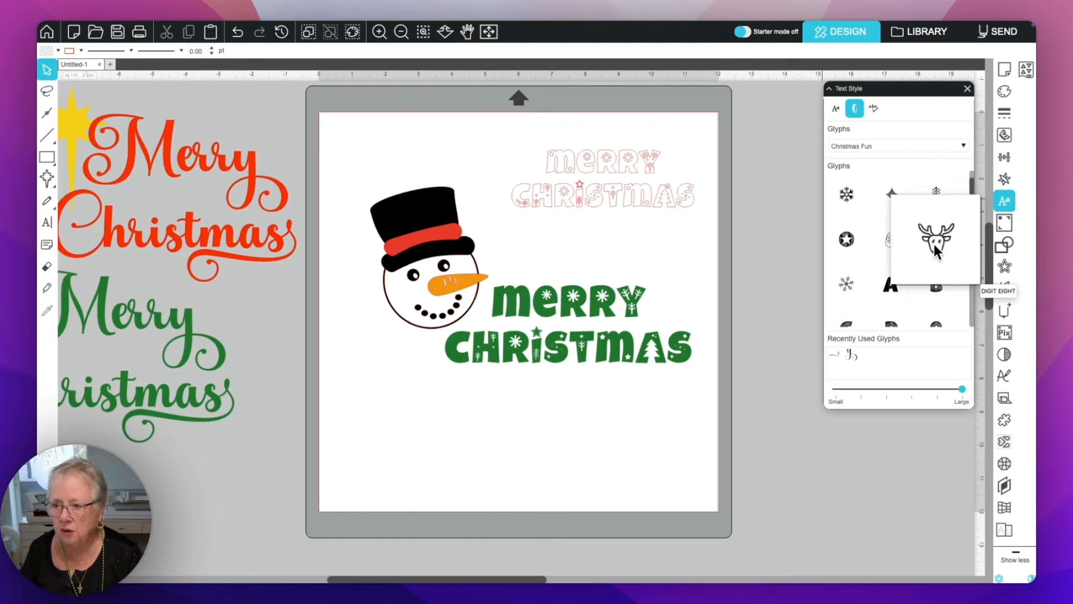
pyautogui.click(901, 243)
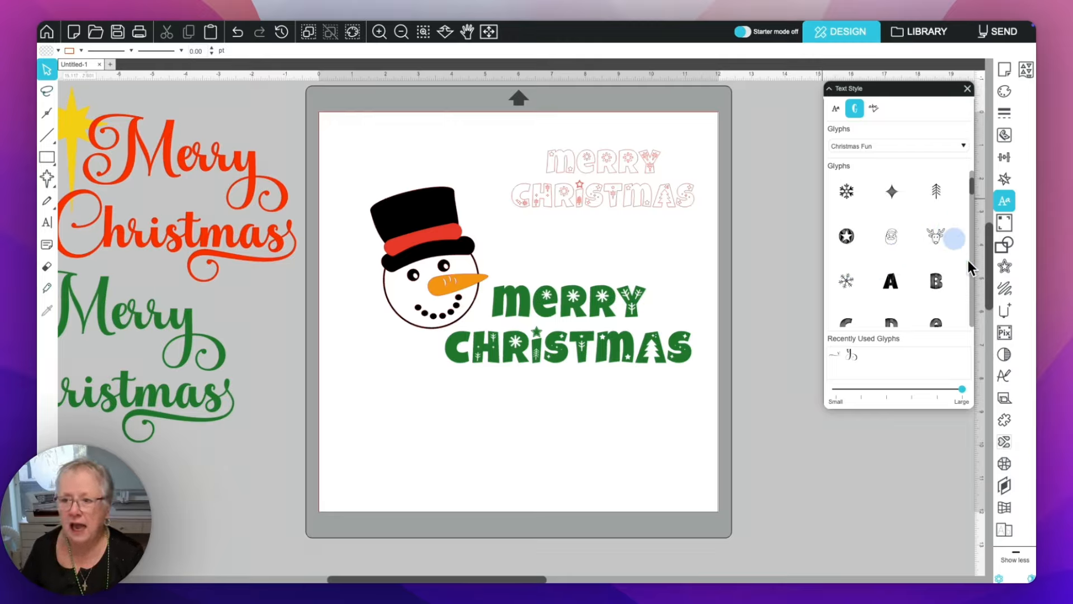
# Create a text of four snowflake glyphs in a row between the outlined Merry Christmas and the green lettering
pyautogui.click(847, 191)
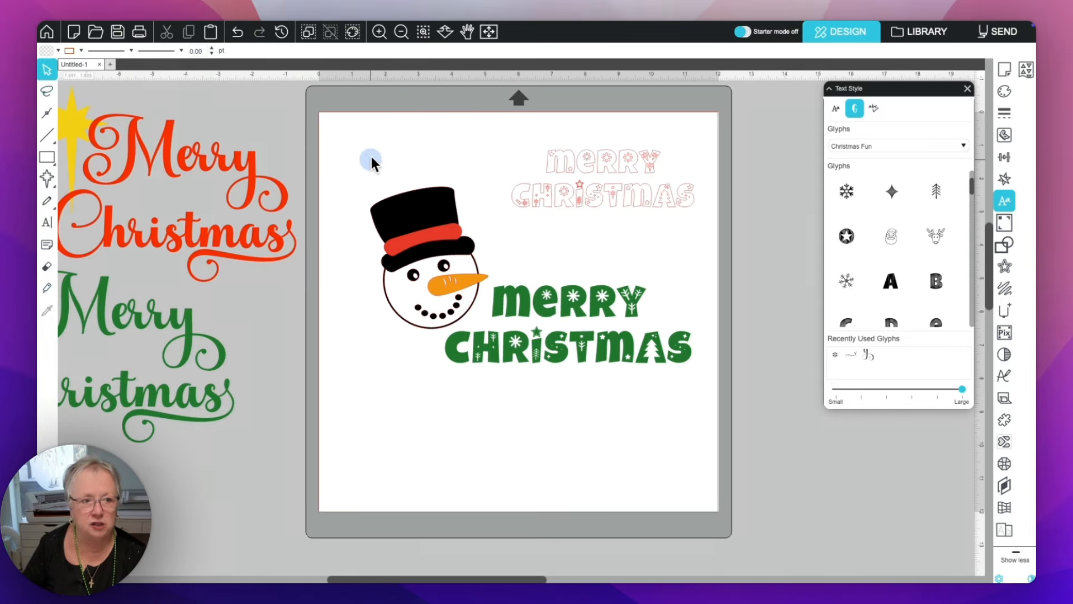
pyautogui.click(49, 221)
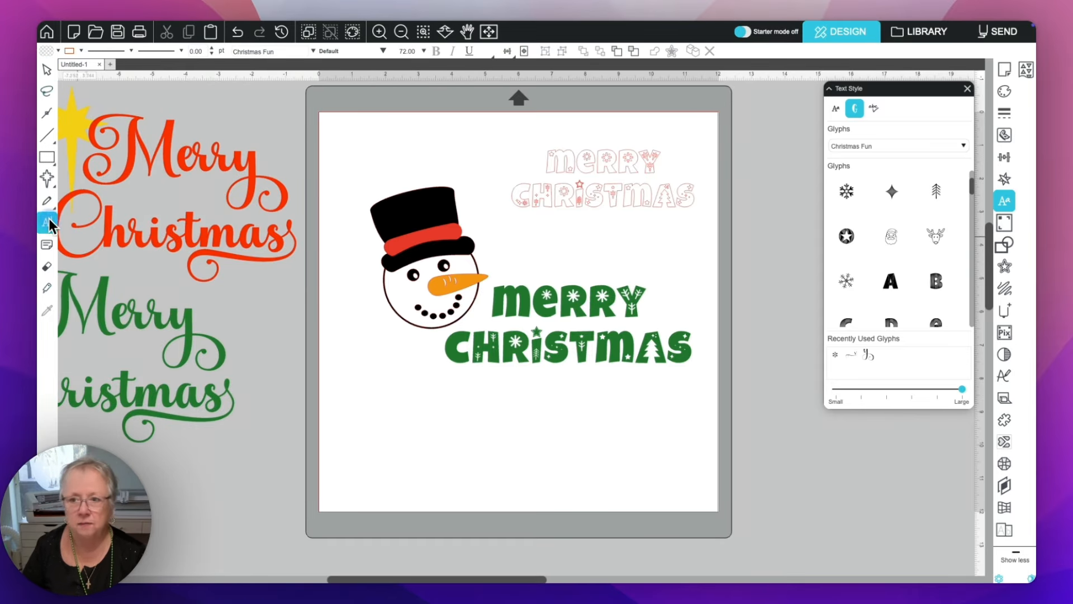
pyautogui.click(579, 242)
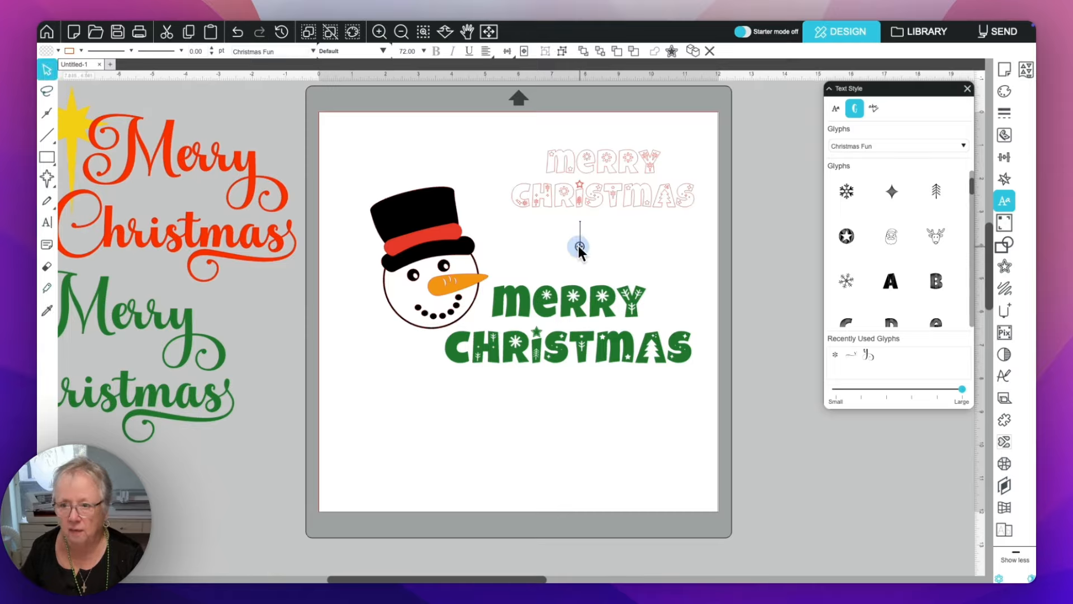
pyautogui.click(847, 192)
pyautogui.click(847, 192)
pyautogui.click(847, 192)
pyautogui.click(848, 193)
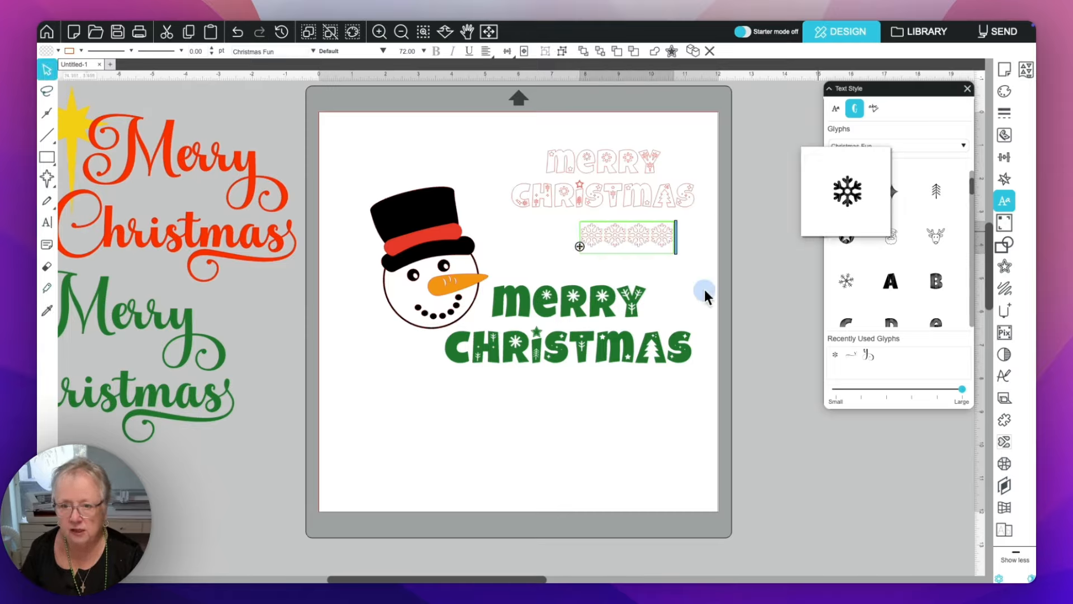
pyautogui.click(695, 263)
# Convert the snowflake row to a path and ungroup it into separate snowflakes
pyautogui.click(666, 241)
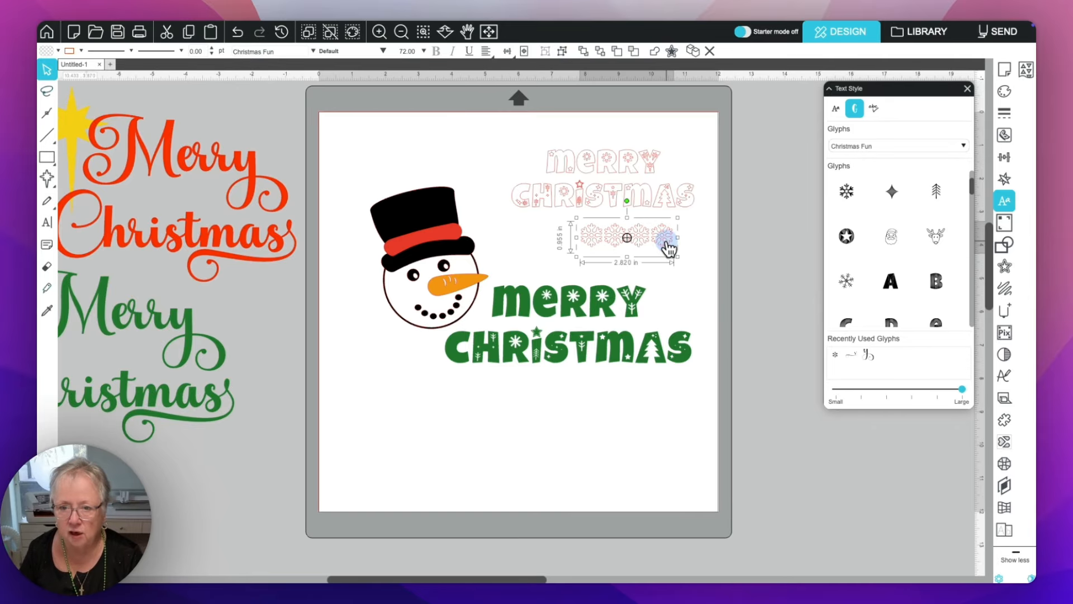
pyautogui.rightClick(666, 241)
pyautogui.click(696, 447)
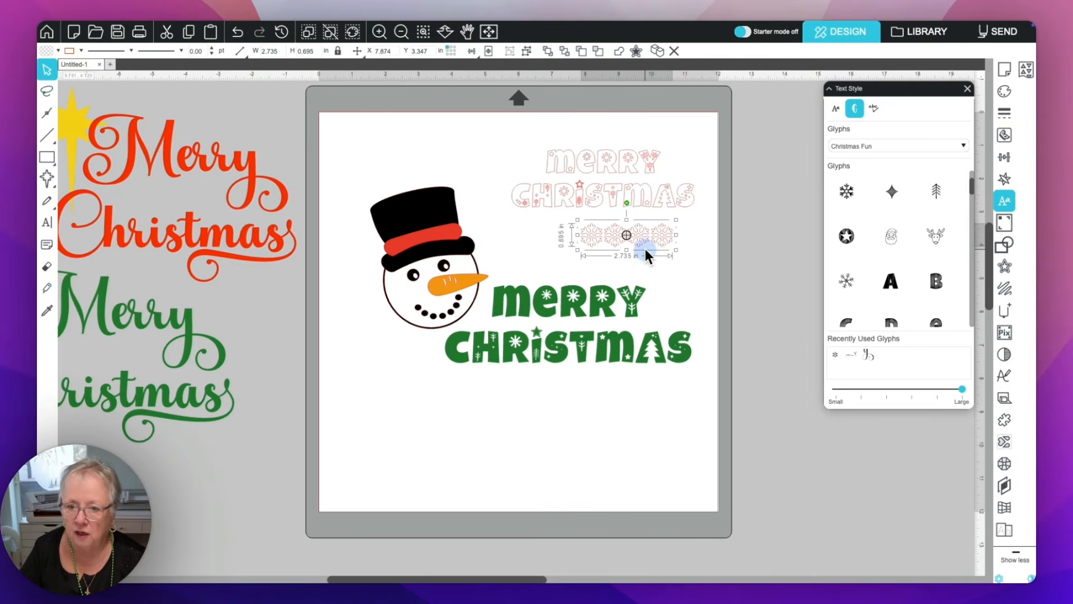
pyautogui.rightClick(644, 246)
pyautogui.click(676, 427)
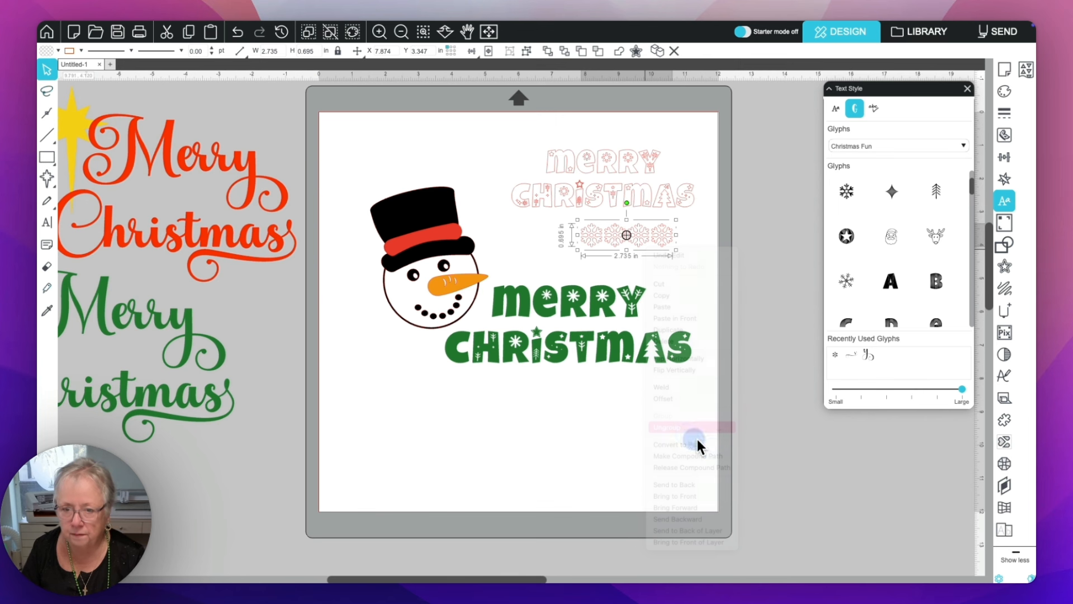
pyautogui.click(715, 448)
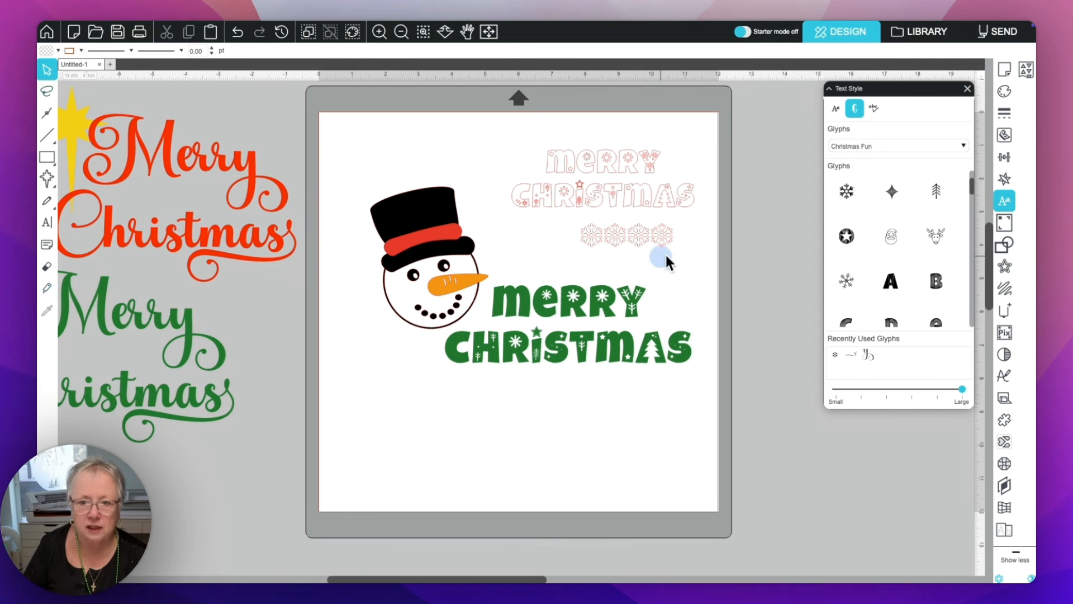
# Select all four snowflakes and fill them with light teal
pyautogui.moveTo(676, 256); pyautogui.dragTo(501, 231)
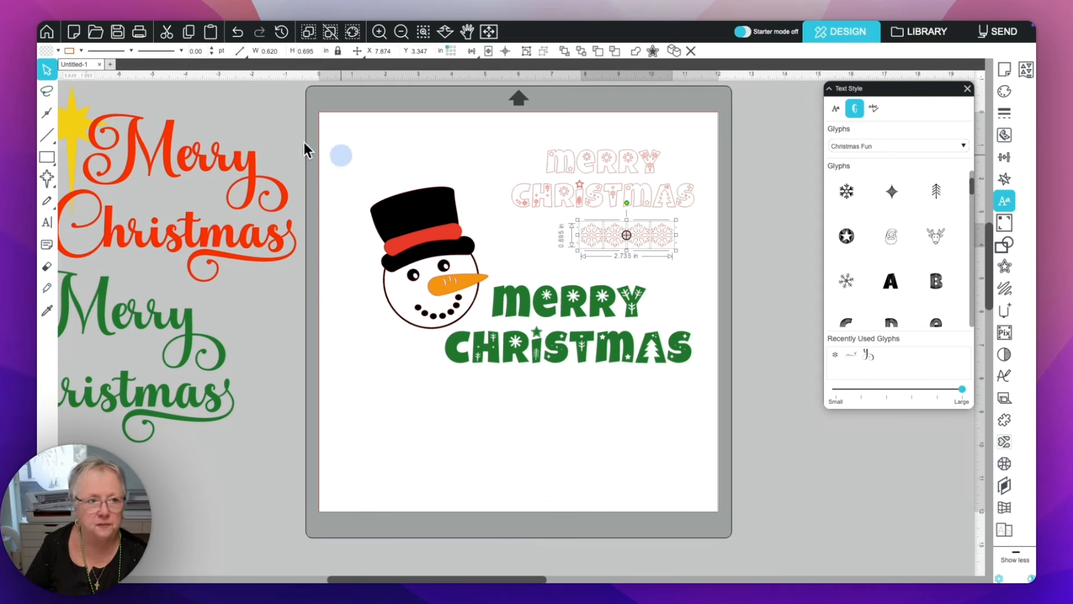
pyautogui.click(58, 52)
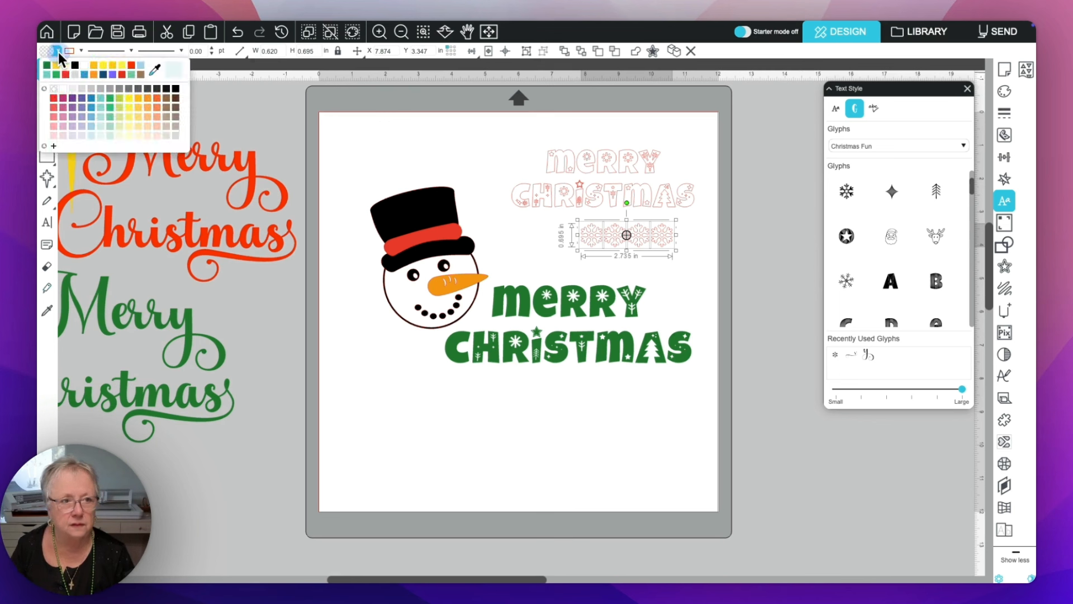
pyautogui.click(48, 73)
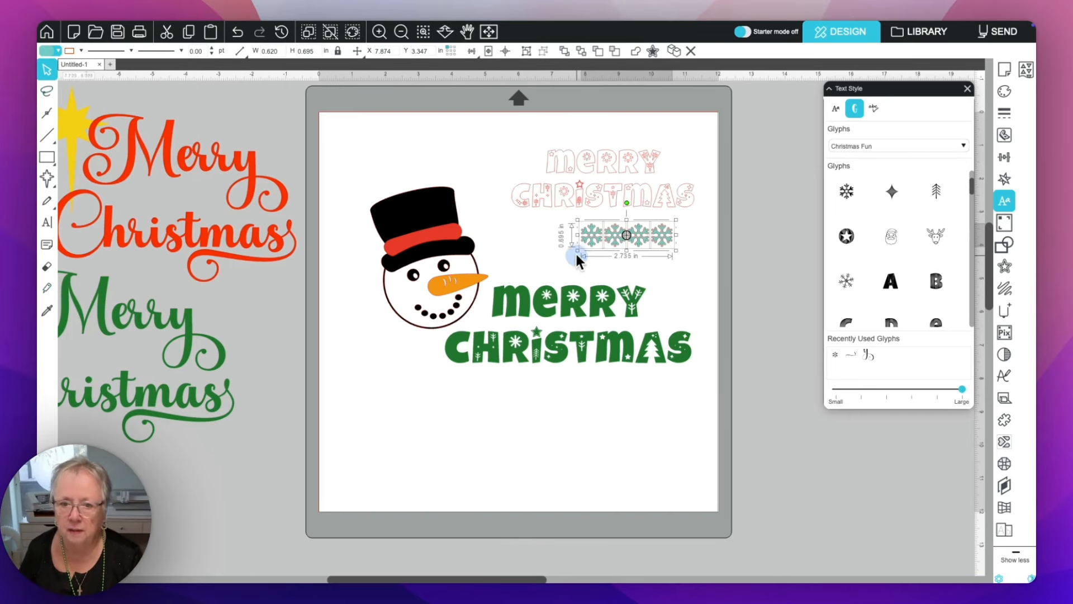
# Spread the teal snowflakes around the green Merry Christmas, with three above the lettering and one at each end
pyautogui.moveTo(574, 249); pyautogui.dragTo(502, 237)
pyautogui.click(555, 270)
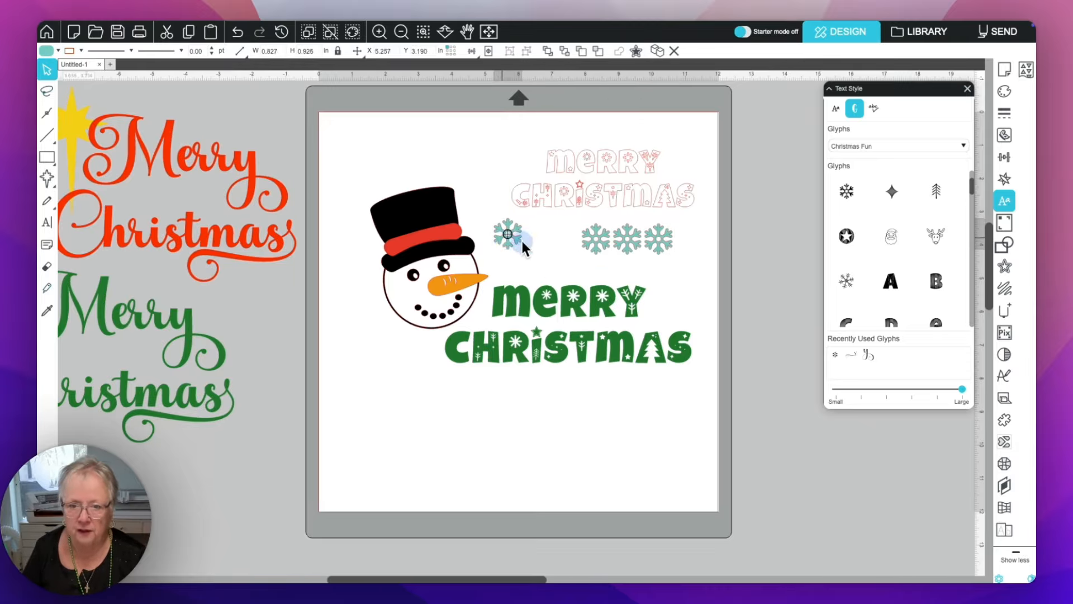
pyautogui.moveTo(591, 252); pyautogui.dragTo(545, 260)
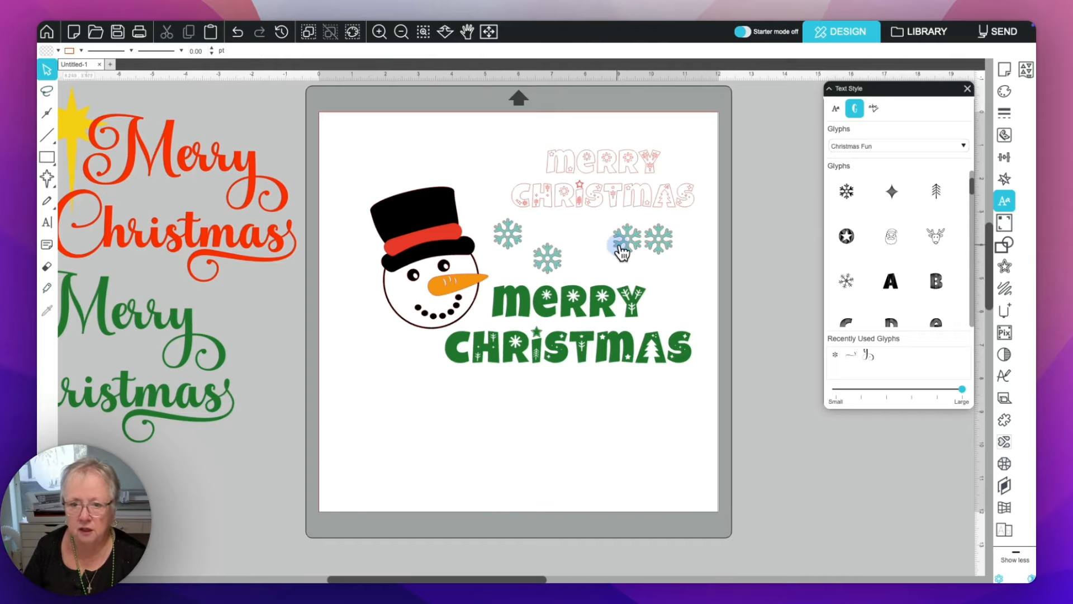
pyautogui.moveTo(615, 244); pyautogui.dragTo(583, 240)
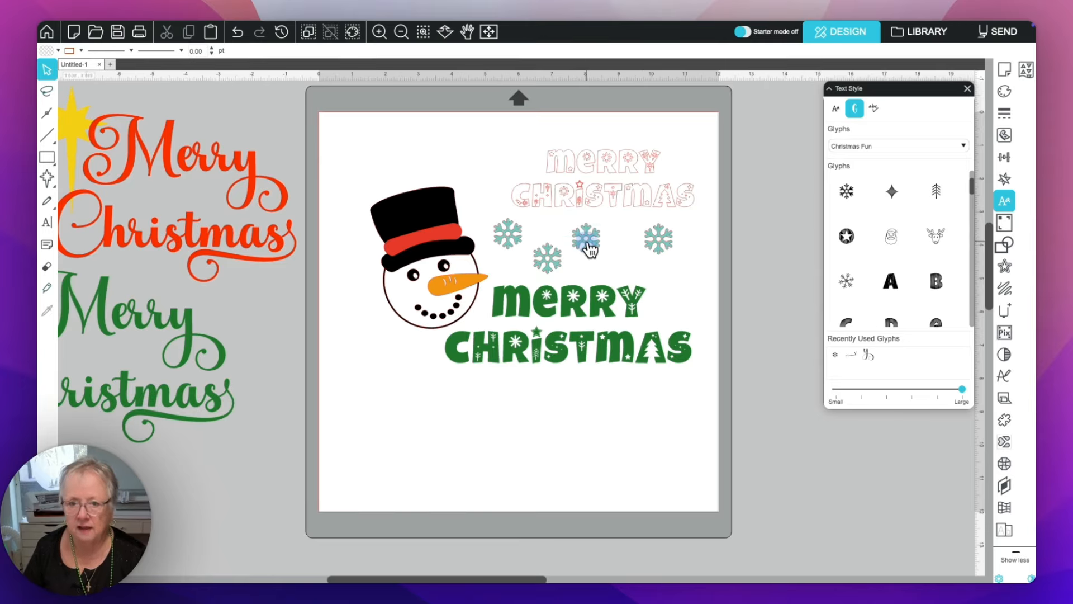
pyautogui.moveTo(667, 239); pyautogui.dragTo(680, 300)
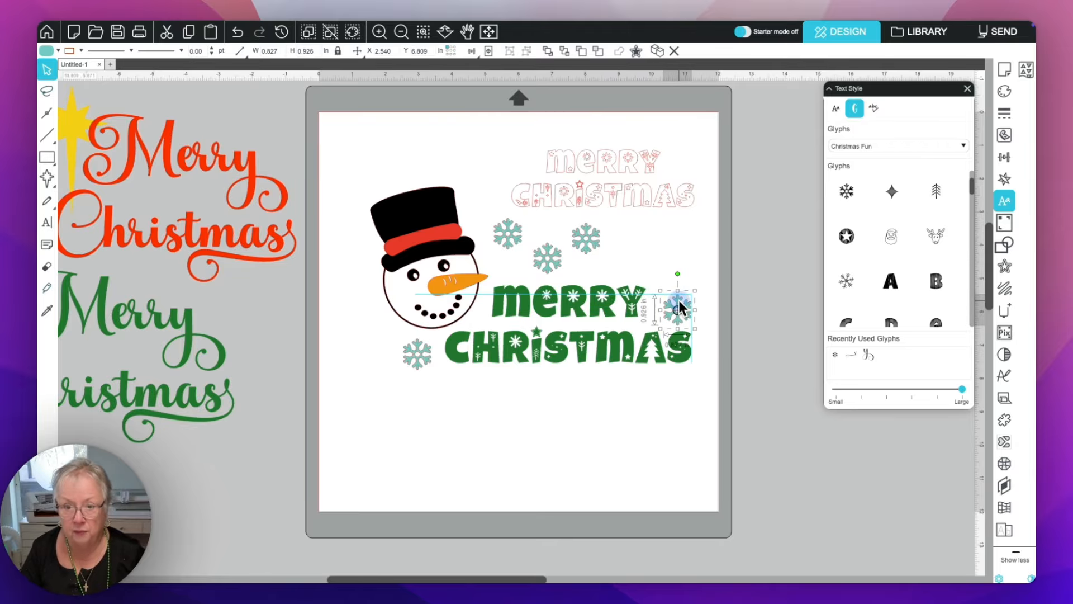
pyautogui.click(798, 294)
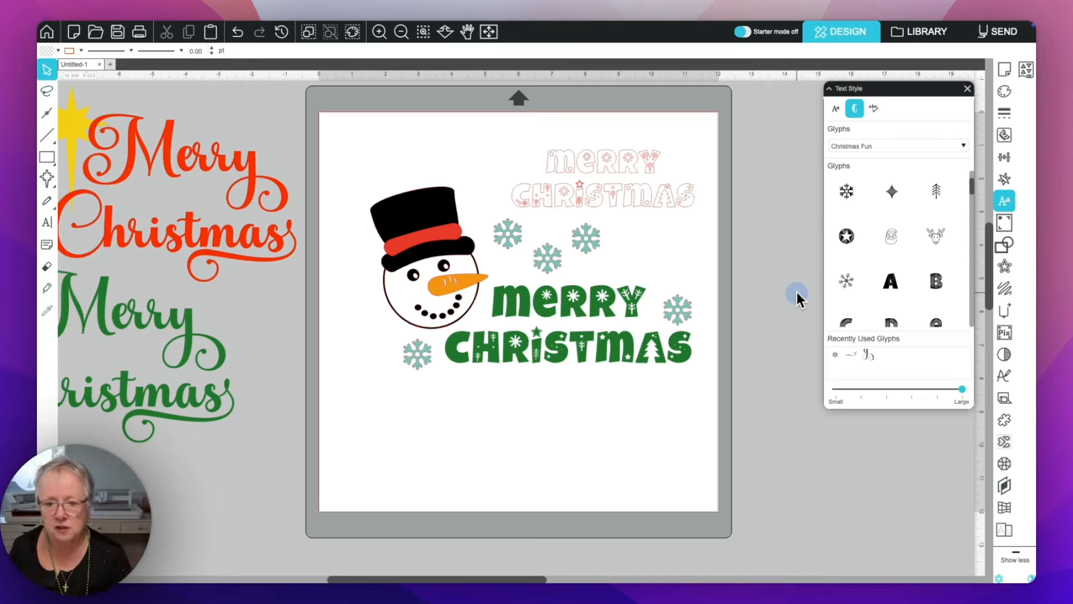
# Delete the outlined Merry Christmas and move the green lettering with all its snowflakes off the page
pyautogui.click(651, 165)
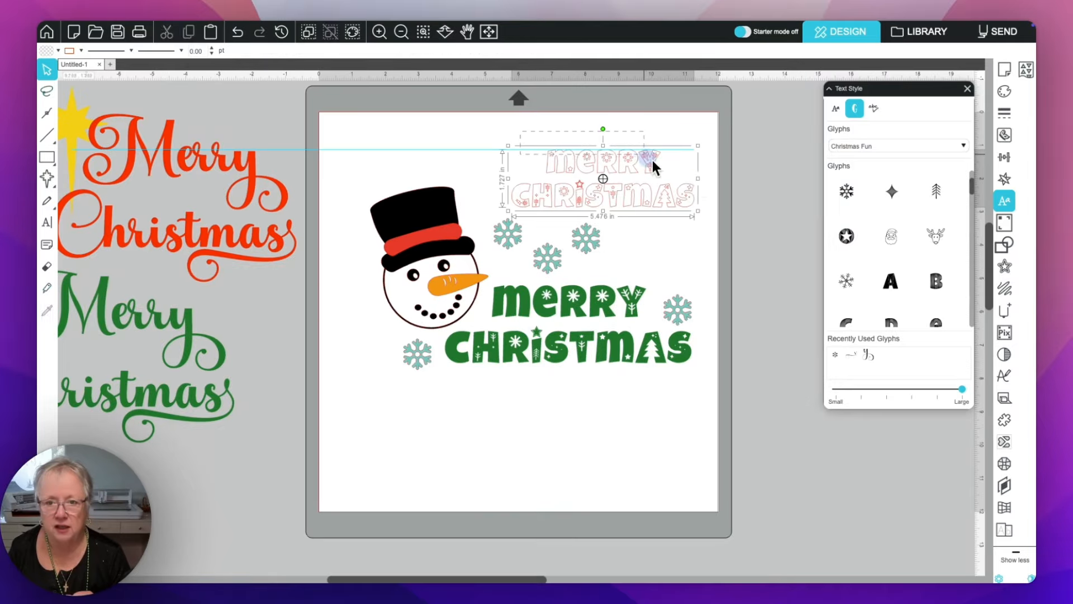
pyautogui.press('Delete')
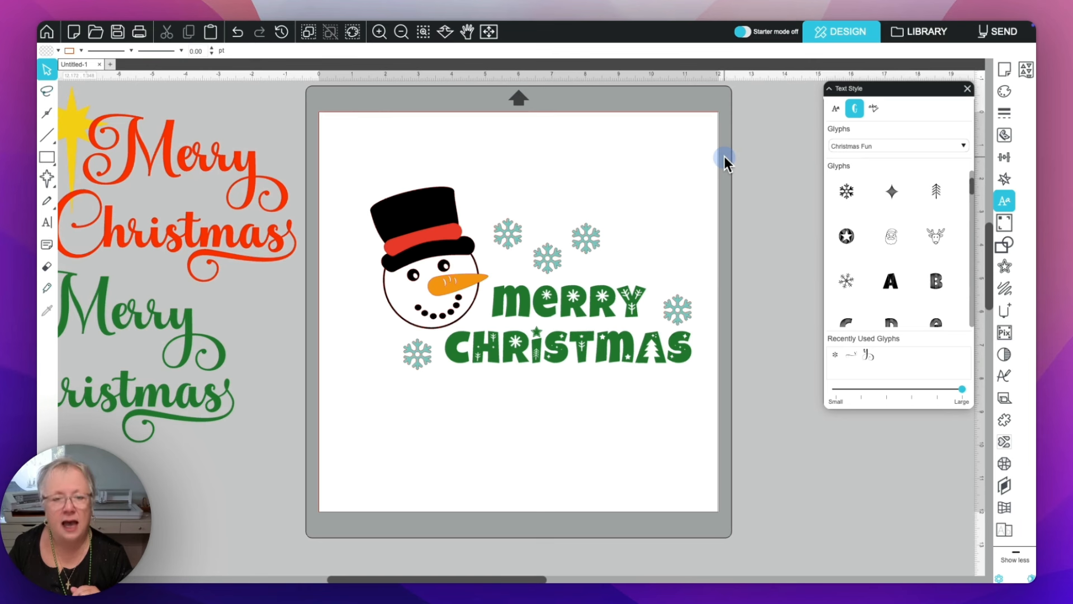
pyautogui.moveTo(498, 192); pyautogui.dragTo(594, 287)
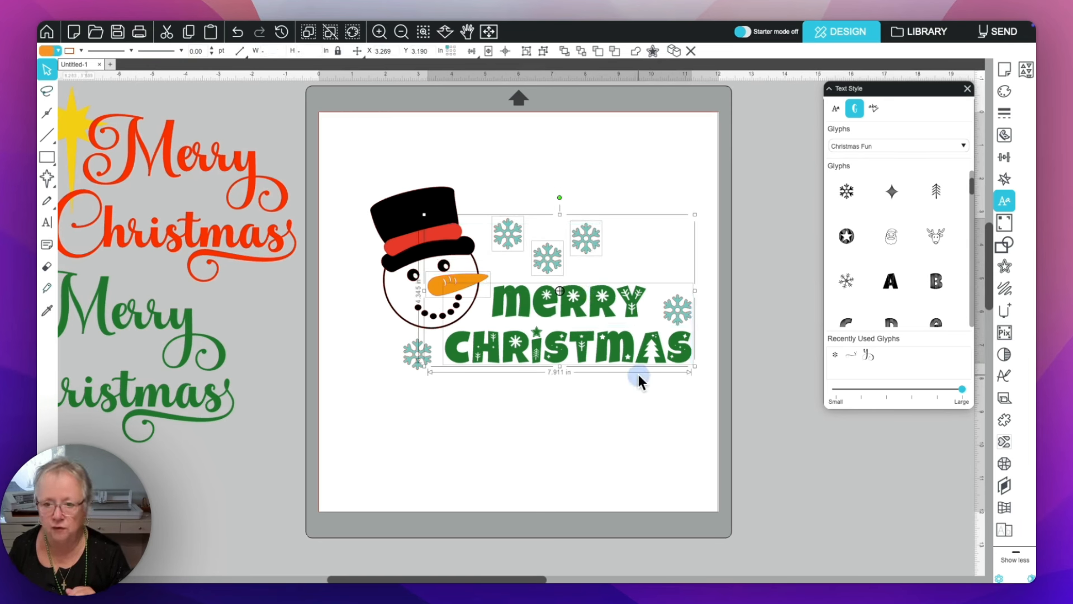
pyautogui.moveTo(751, 410); pyautogui.dragTo(505, 230)
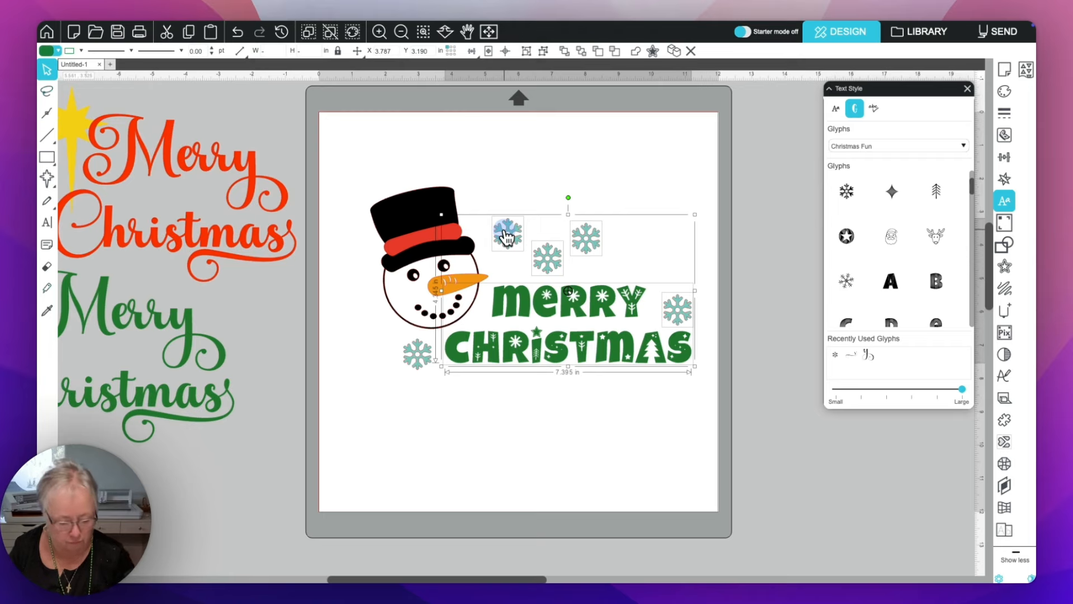
pyautogui.keyDown('shift'); pyautogui.click(418, 356); pyautogui.keyUp('shift')
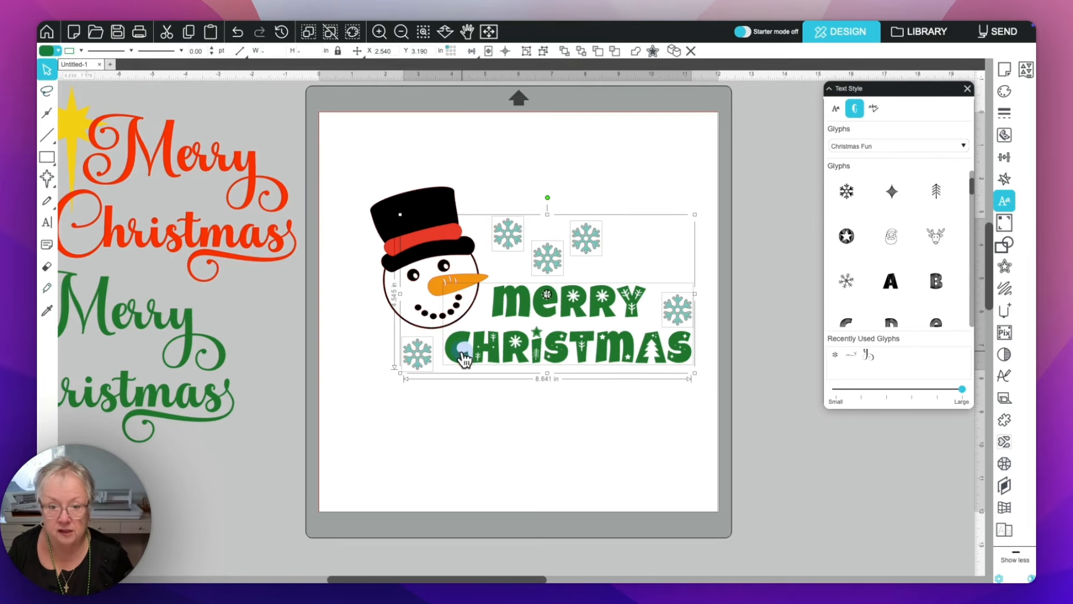
pyautogui.moveTo(464, 357); pyautogui.dragTo(833, 520)
pyautogui.click(648, 425)
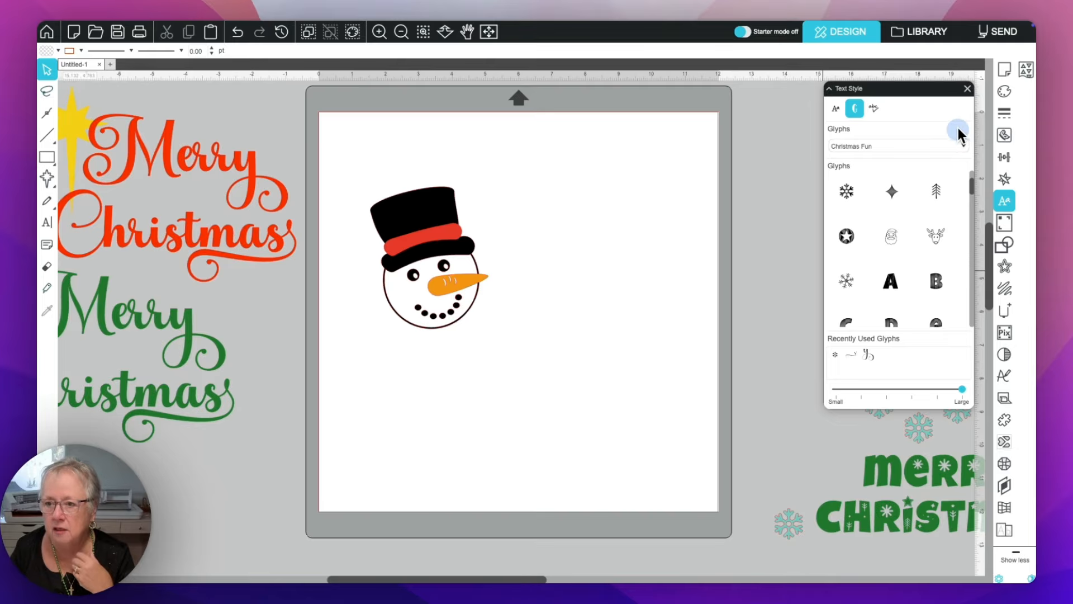
pyautogui.click(968, 88)
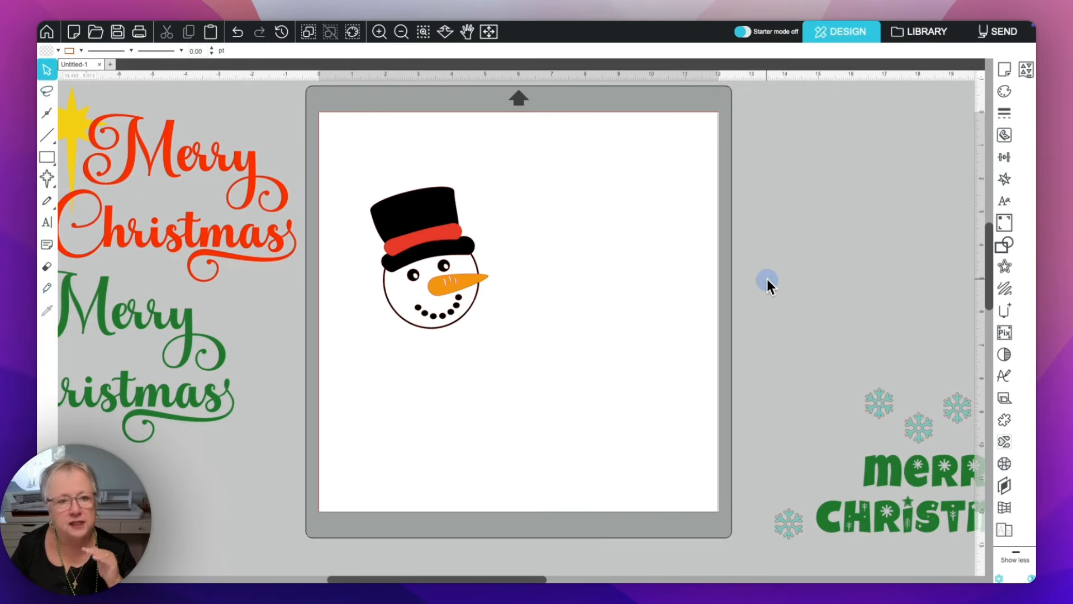
# Copy the whole snowman head into a new document and place it off the page, beside the mat
pyautogui.moveTo(553, 319); pyautogui.dragTo(404, 167)
pyautogui.scroll(-1, 404, 167)
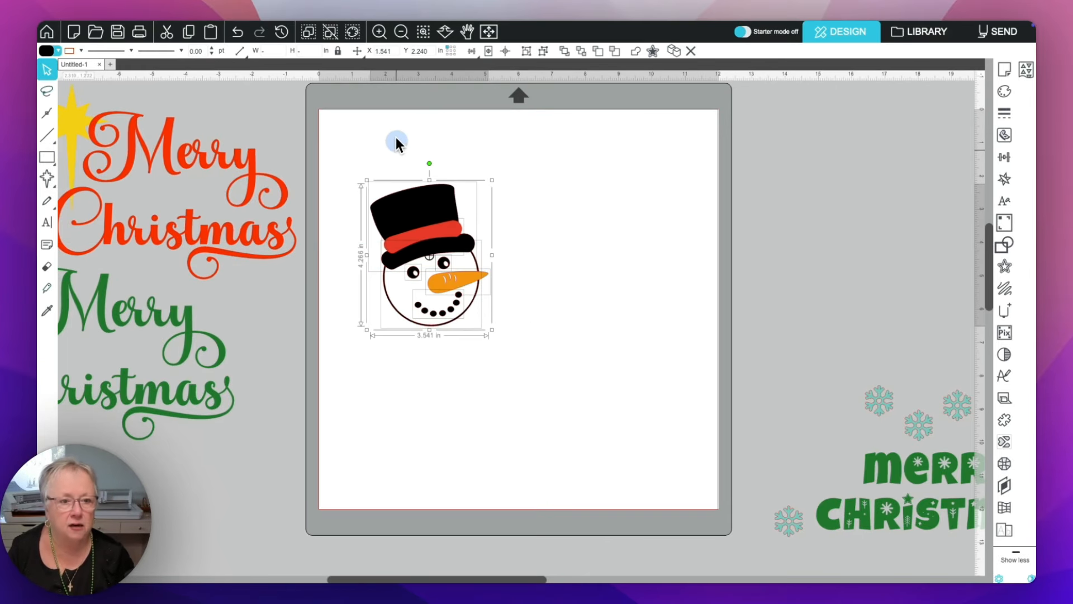
pyautogui.scroll(-1, 166, 106)
pyautogui.click(111, 63)
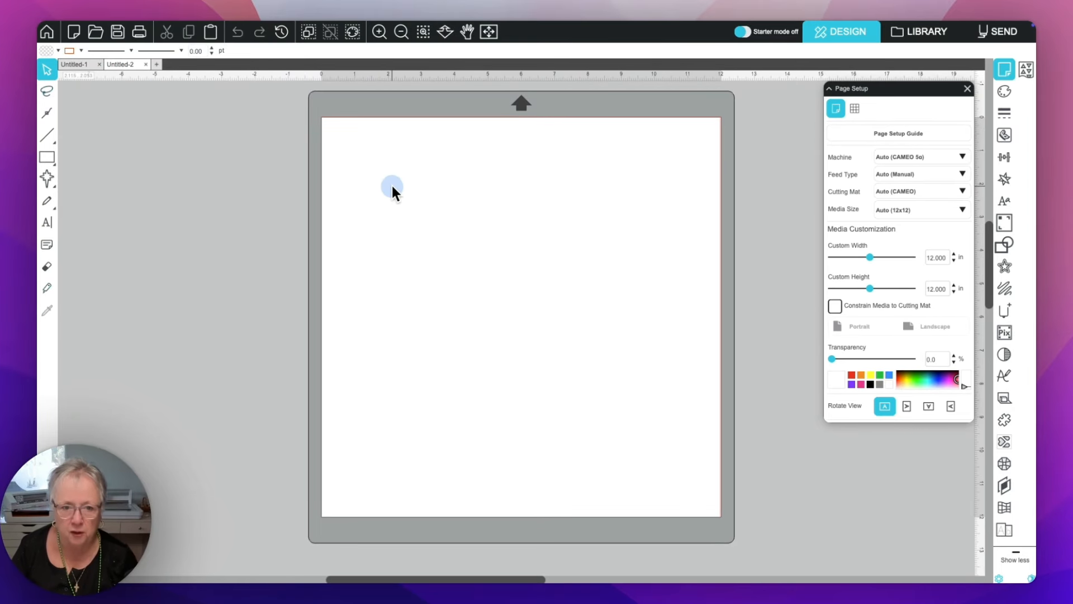
pyautogui.press('super+v')
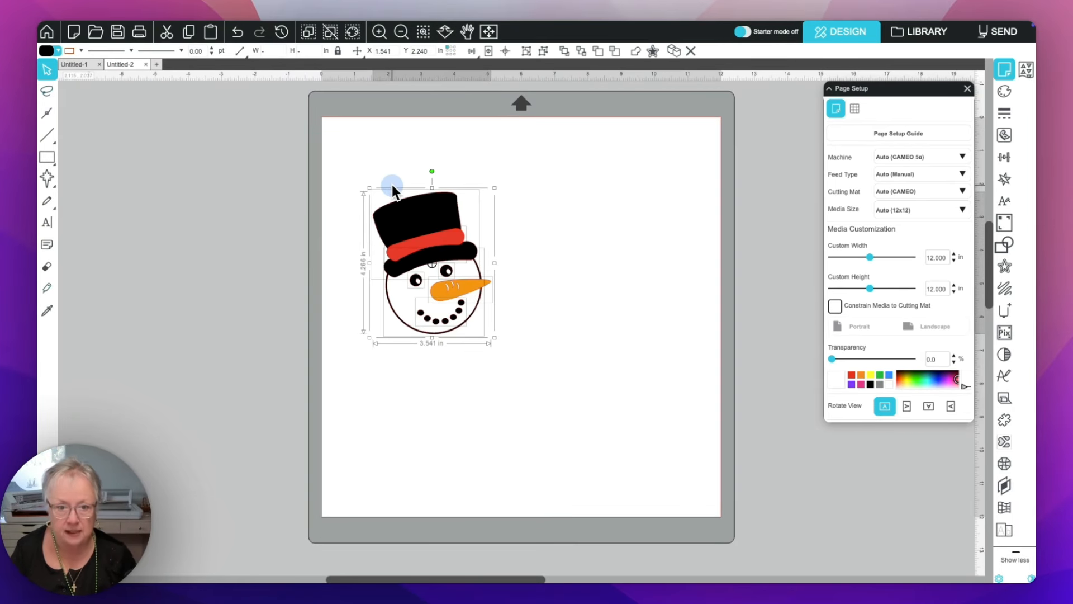
pyautogui.moveTo(394, 230); pyautogui.dragTo(206, 162)
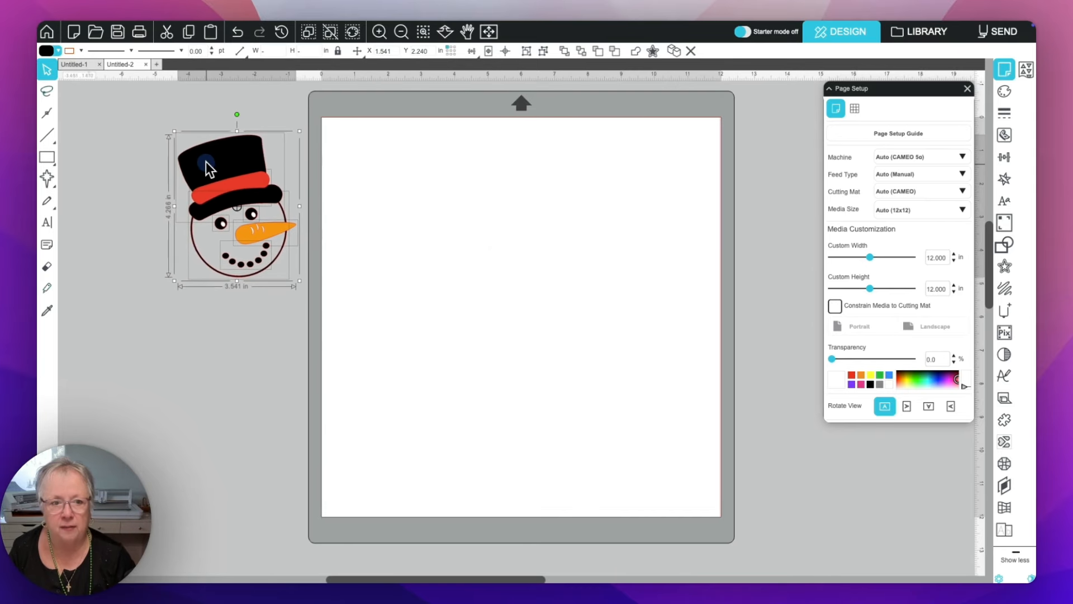
pyautogui.click(227, 352)
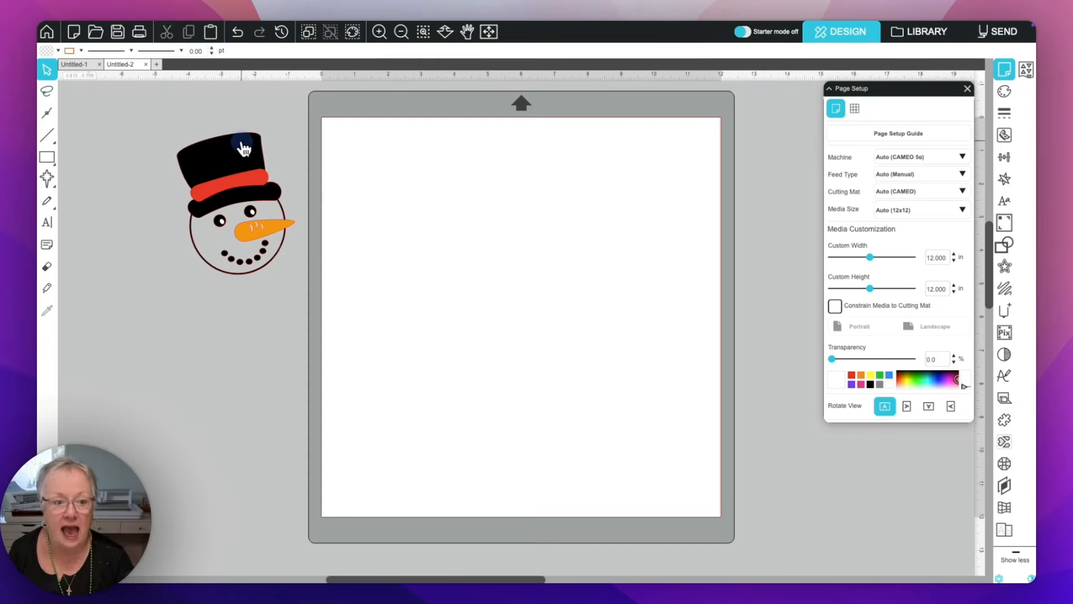
# Draw an upside-down trapezoid flexishape about 1.94 in wide and 1.39 in high on the upper part of the page
pyautogui.click(45, 179)
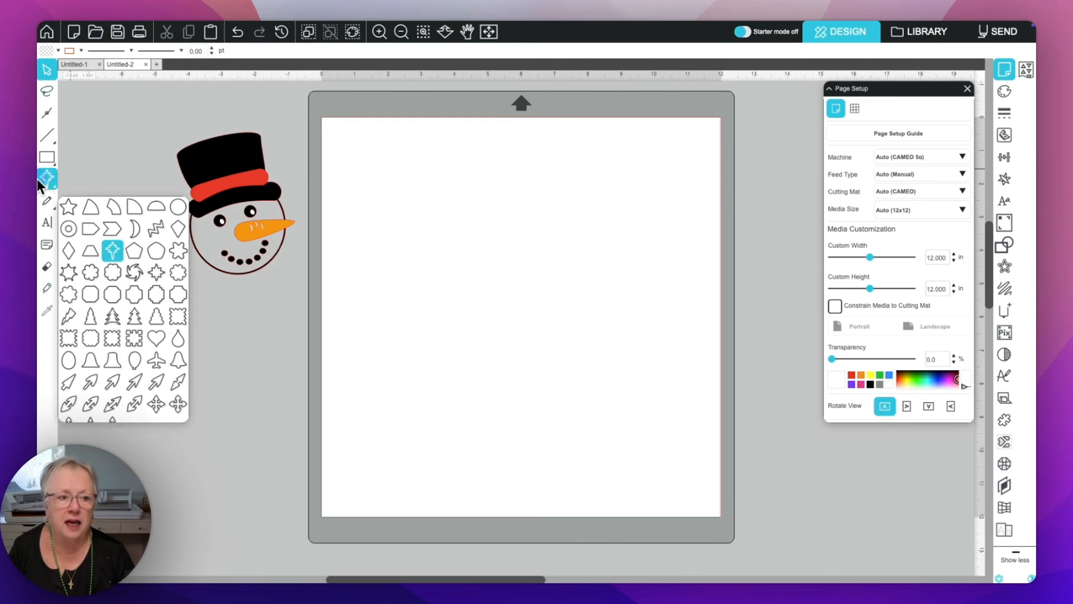
pyautogui.click(46, 176)
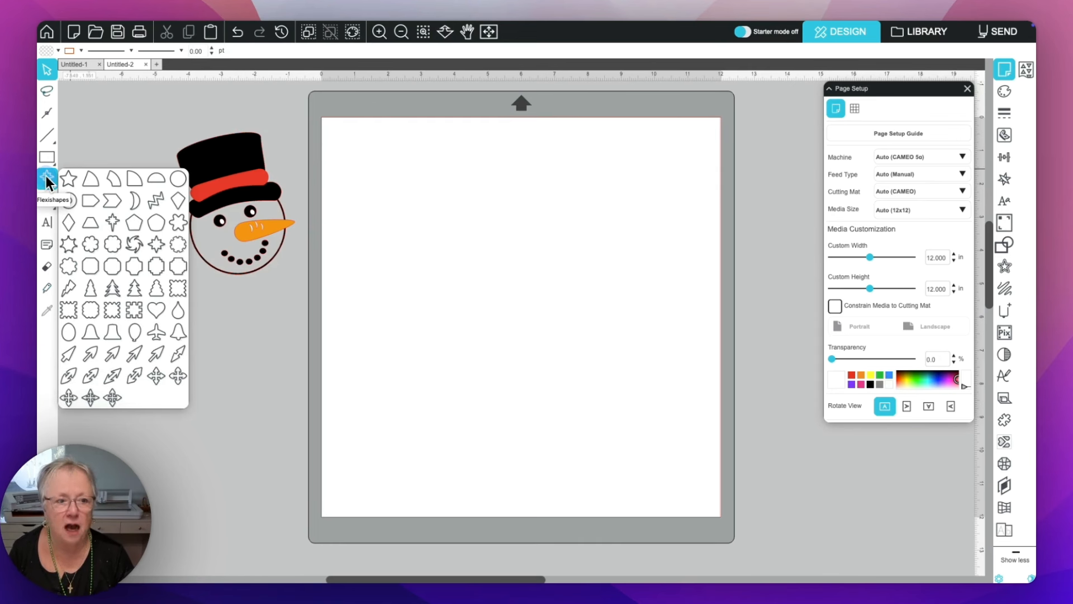
pyautogui.click(90, 222)
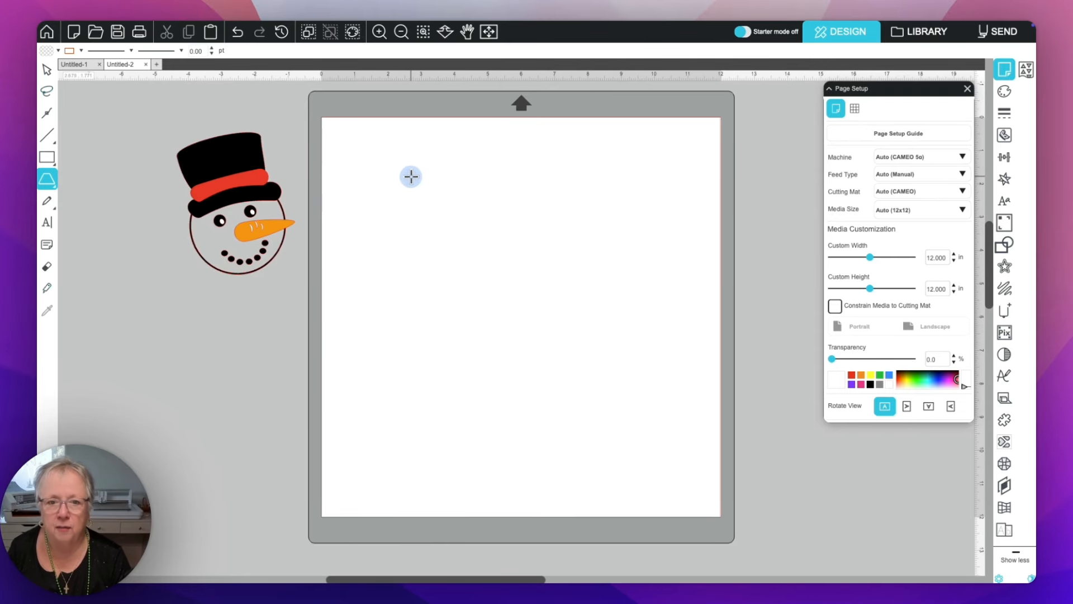
pyautogui.moveTo(404, 175); pyautogui.dragTo(468, 220)
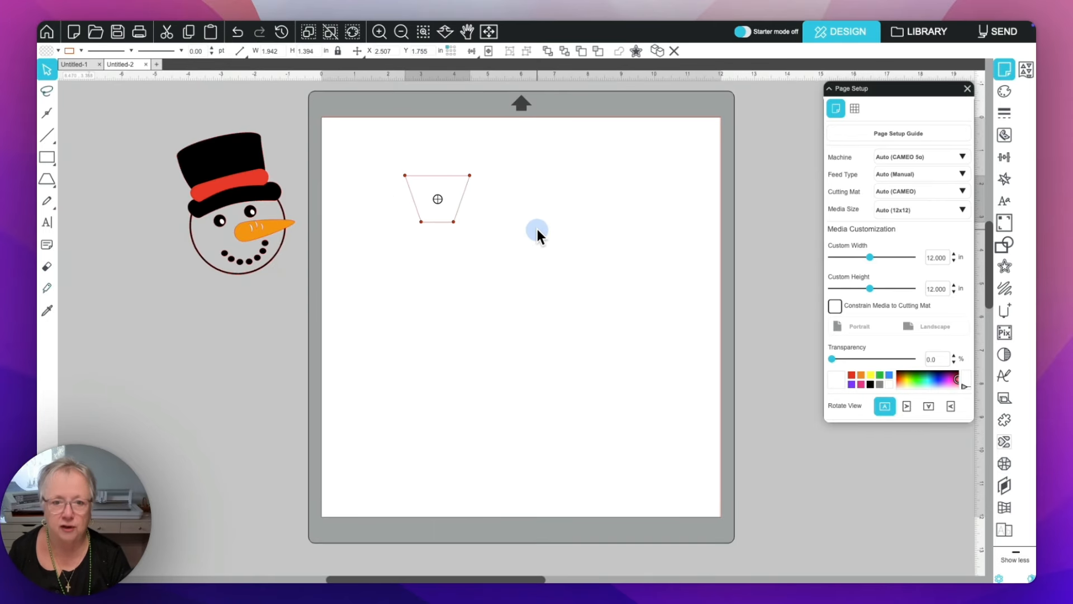
pyautogui.click(537, 230)
# Adjust the trapezoid's corners into a hat crown with a wider base, about 2.04 in wide and 1.49 in high
pyautogui.click(463, 212)
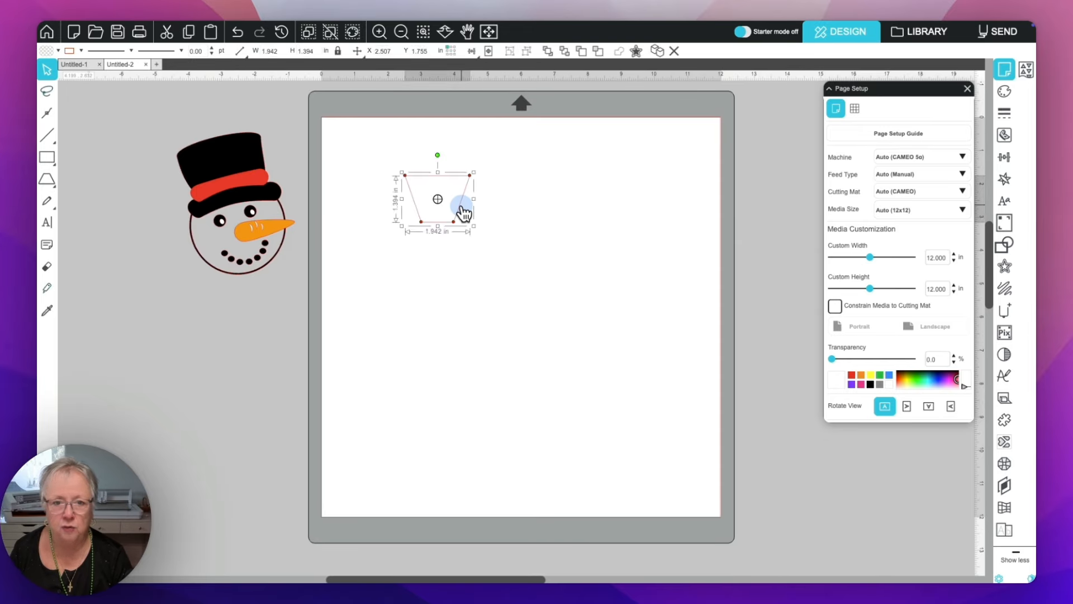
pyautogui.moveTo(470, 173)
pyautogui.mouseDown()
pyautogui.moveTo(488, 173)
pyautogui.moveTo(473, 174)
pyautogui.mouseUp()
pyautogui.moveTo(454, 215); pyautogui.dragTo(460, 219)
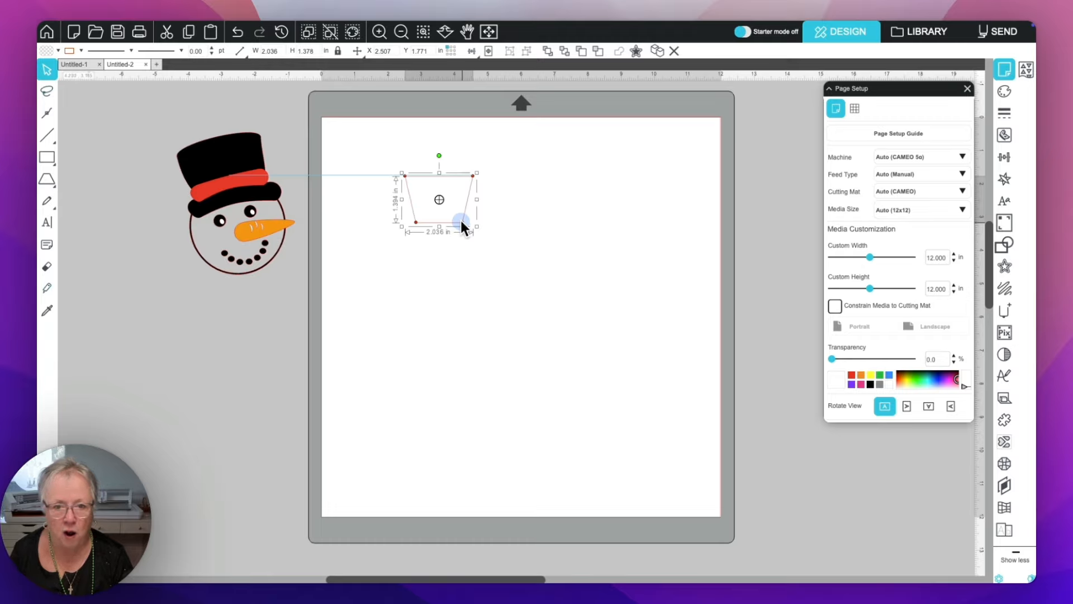
pyautogui.moveTo(460, 218); pyautogui.dragTo(461, 218)
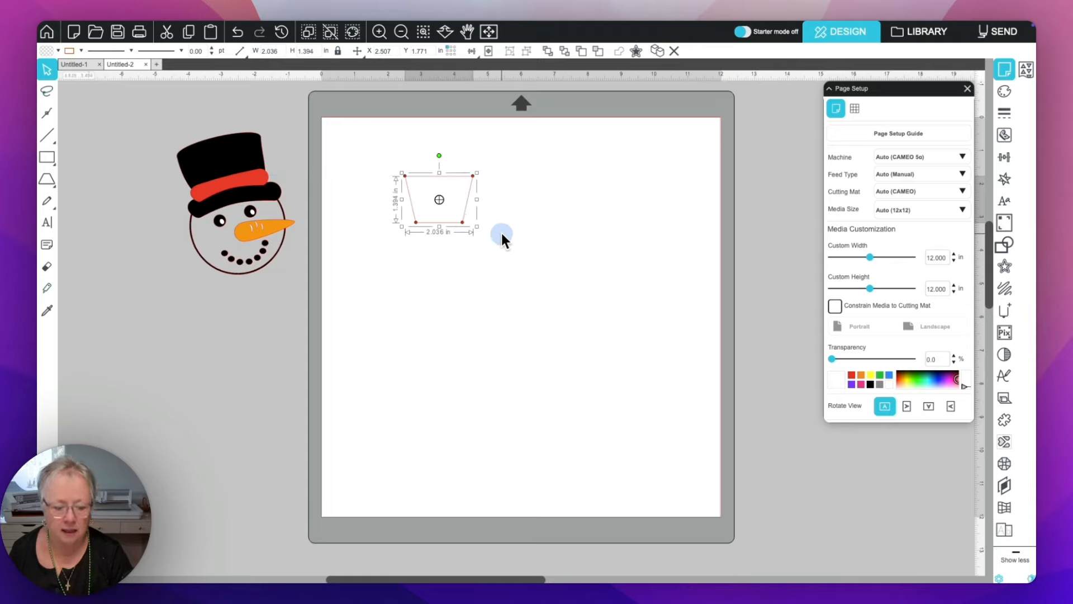
pyautogui.click(408, 178)
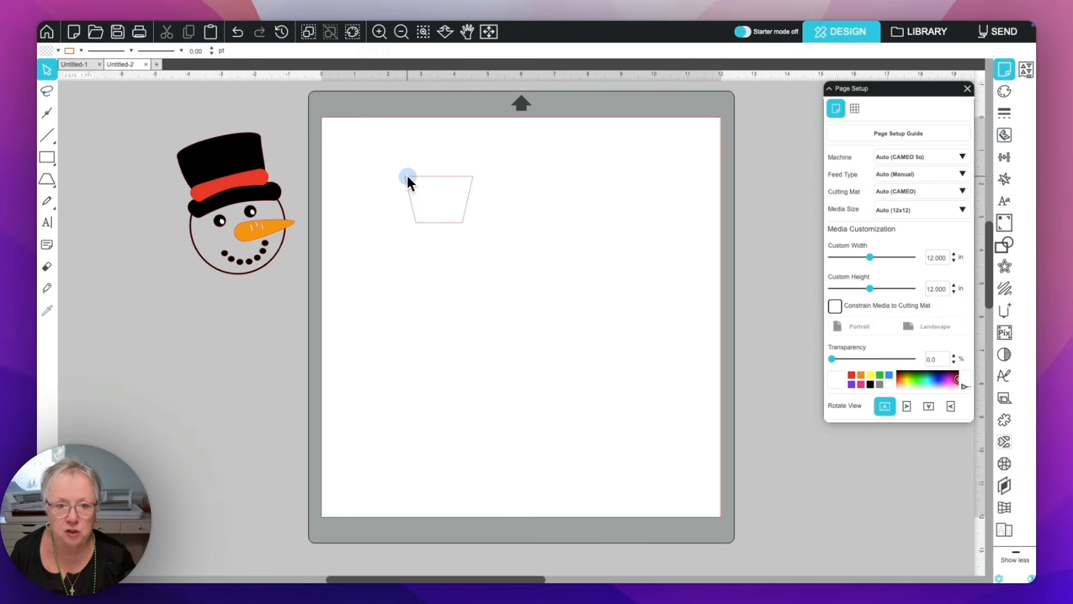
pyautogui.click(408, 177)
pyautogui.moveTo(406, 177)
pyautogui.mouseDown()
pyautogui.moveTo(407, 164)
pyautogui.moveTo(404, 173)
pyautogui.mouseUp()
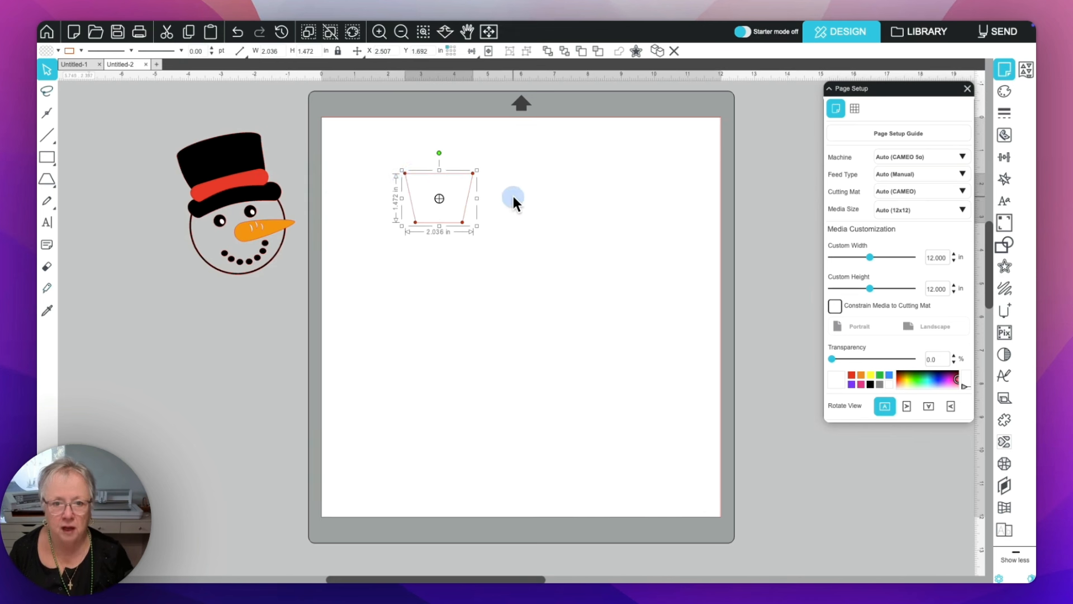
pyautogui.moveTo(464, 221); pyautogui.dragTo(464, 222)
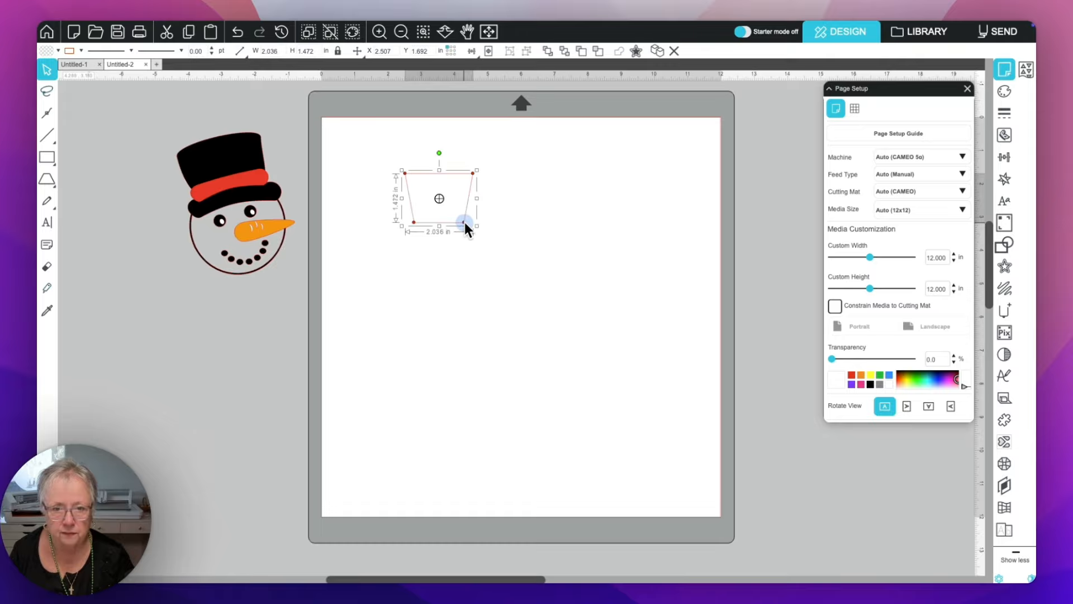
pyautogui.click(528, 222)
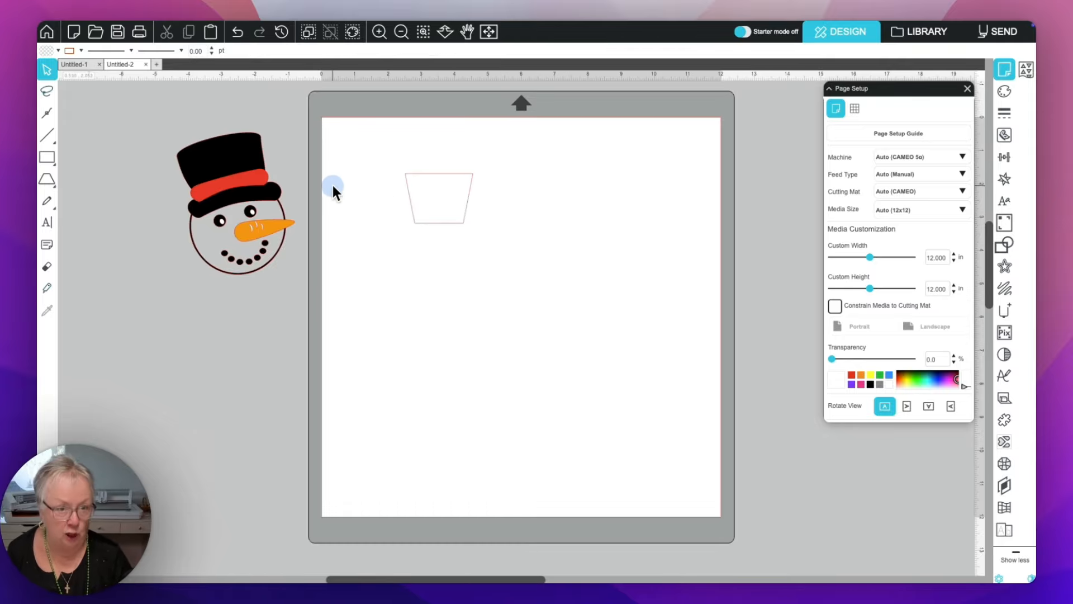
# Convert the trapezoid flexishape to a path
pyautogui.click(428, 175)
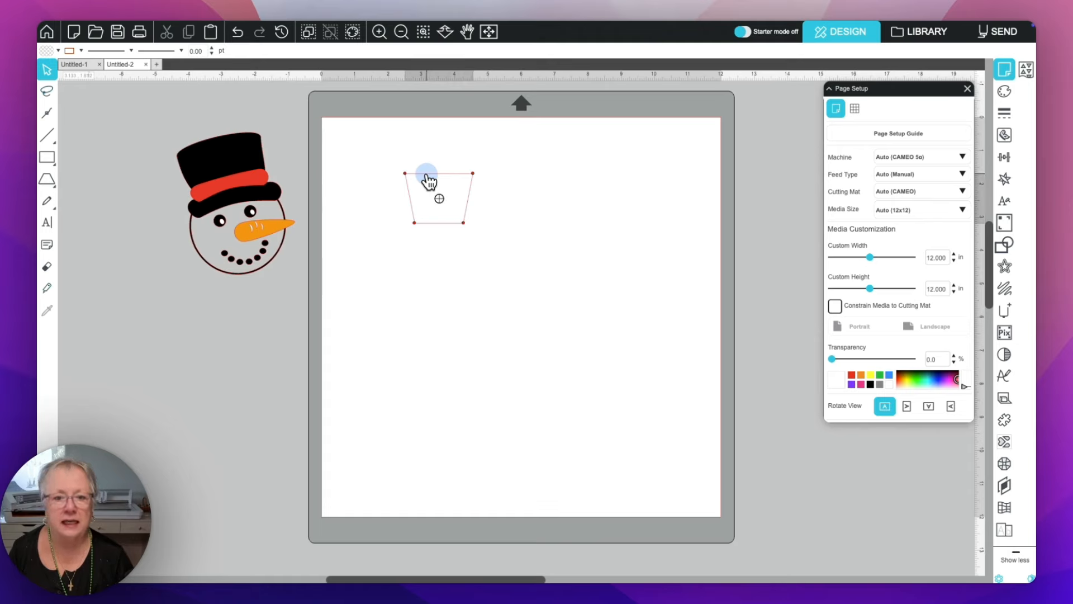
pyautogui.rightClick(427, 176)
pyautogui.click(455, 368)
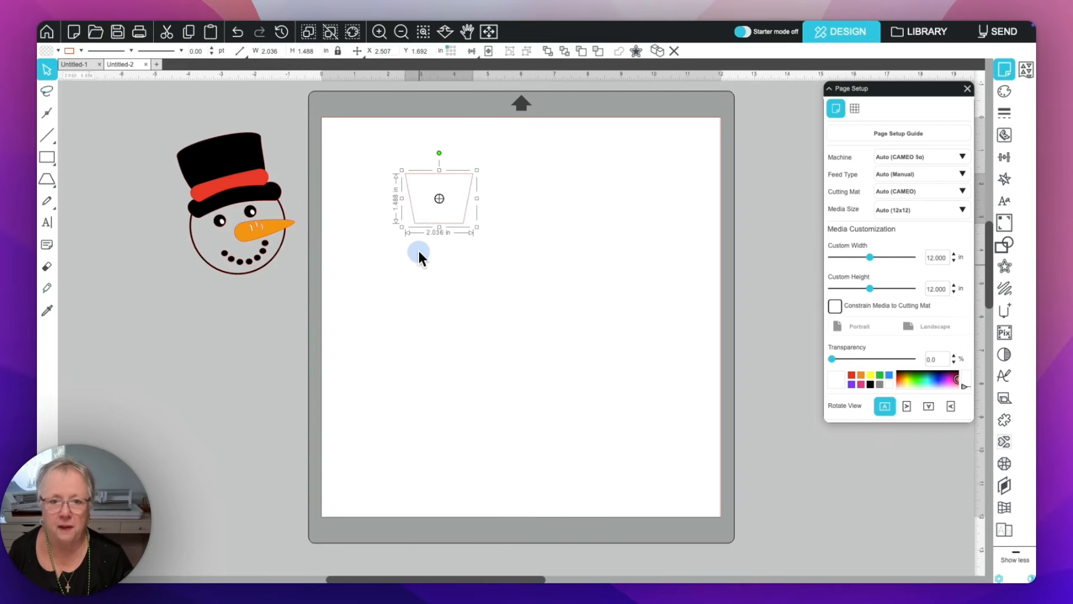
# Close the Page Setup panel and open the trapezoid path for point editing
pyautogui.doubleClick(440, 174)
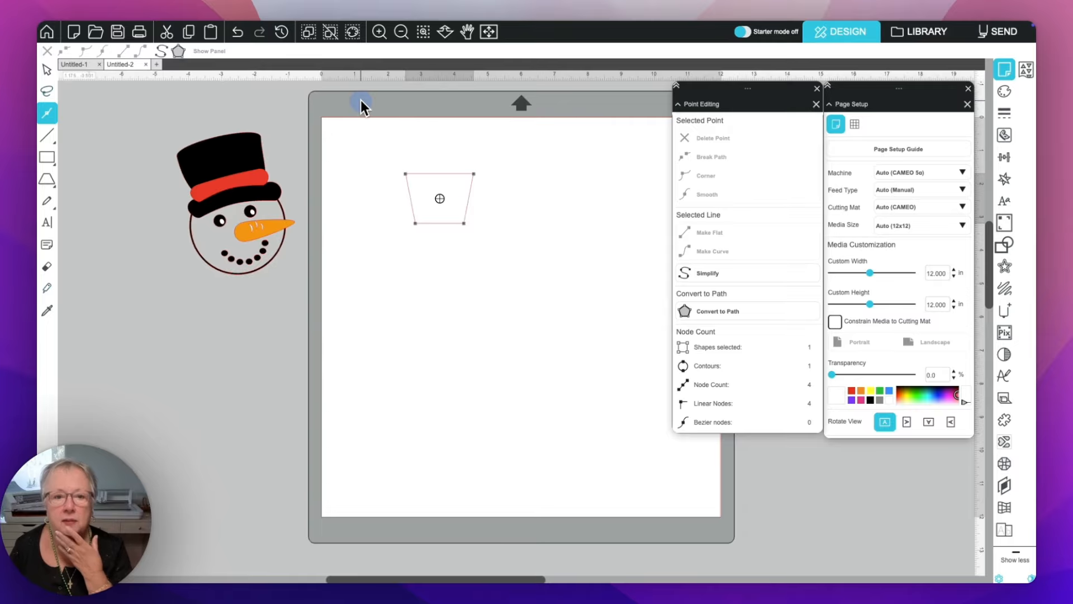
pyautogui.click(379, 31)
pyautogui.scroll(2, 398, 90)
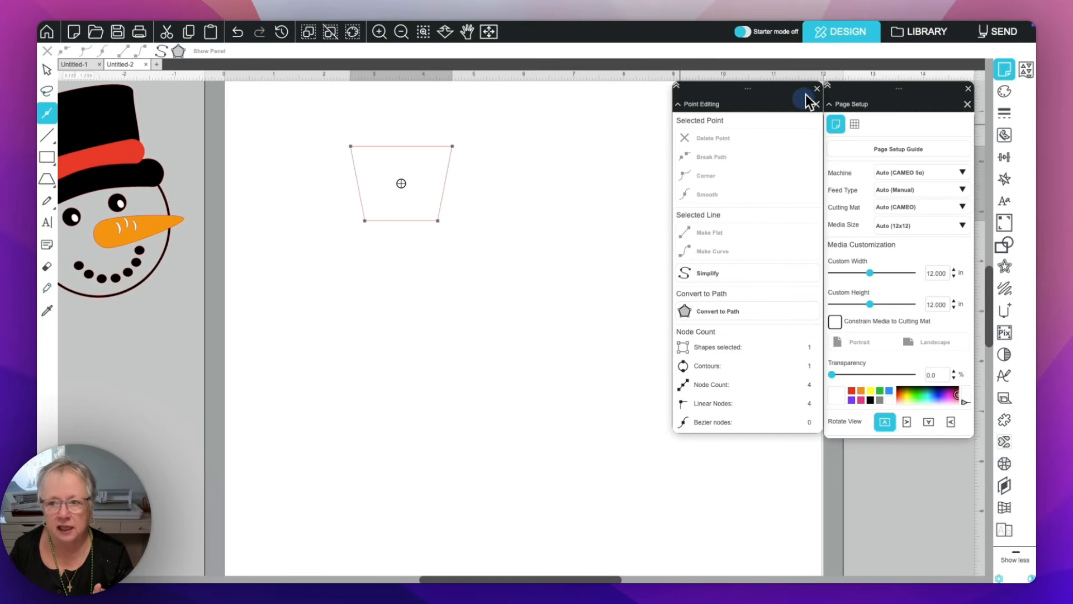
pyautogui.click(968, 91)
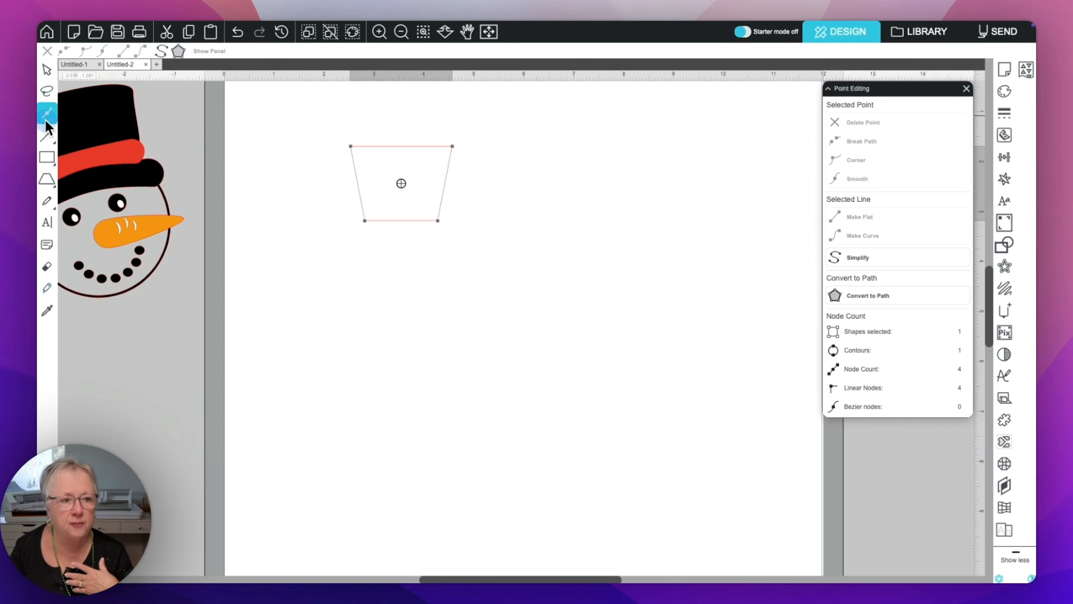
pyautogui.click(309, 129)
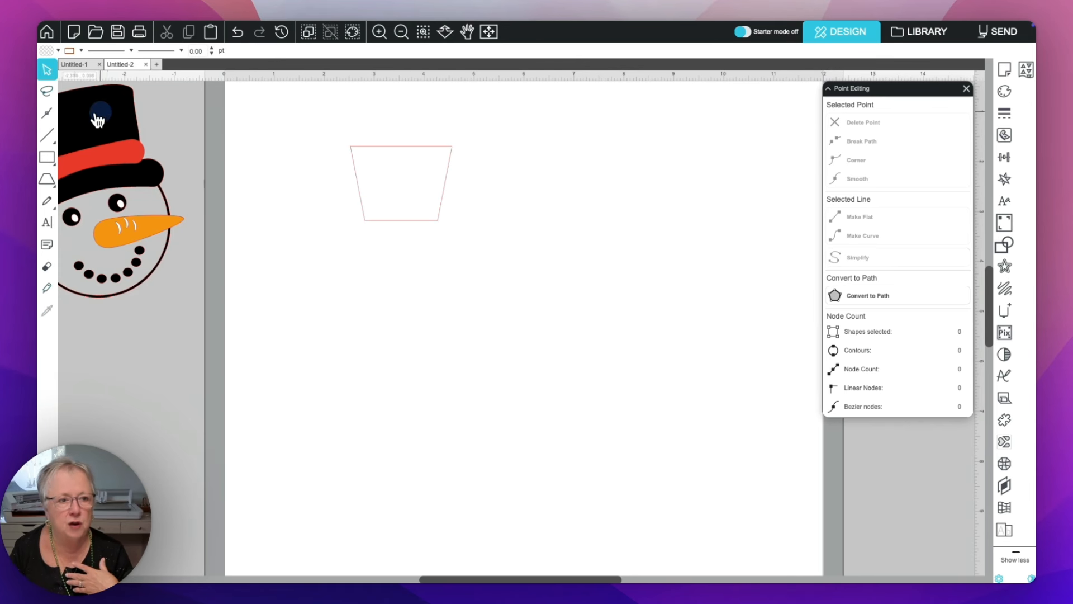
pyautogui.click(47, 113)
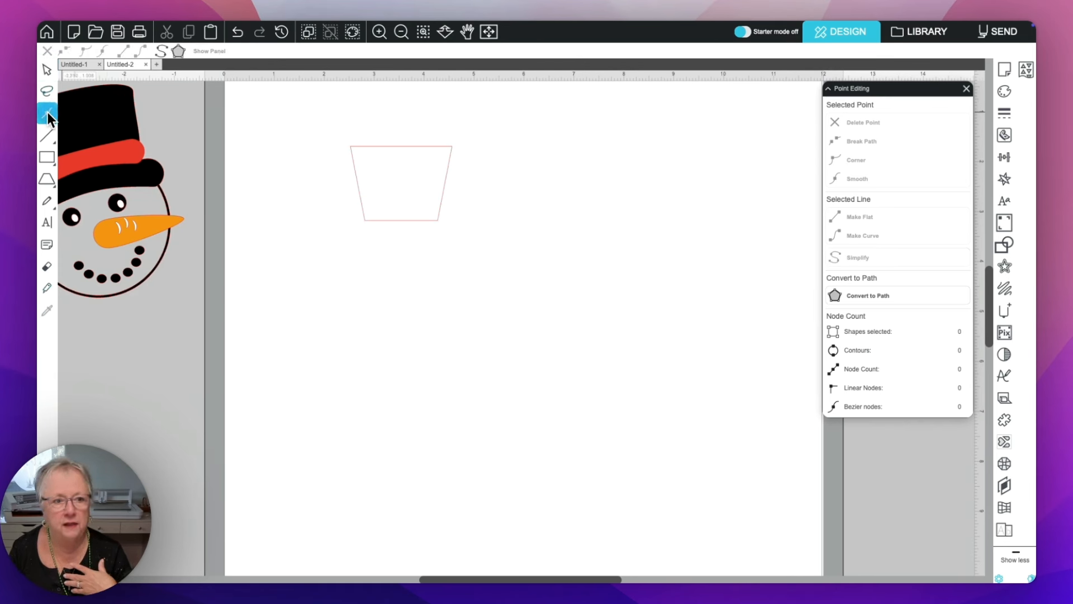
pyautogui.click(394, 155)
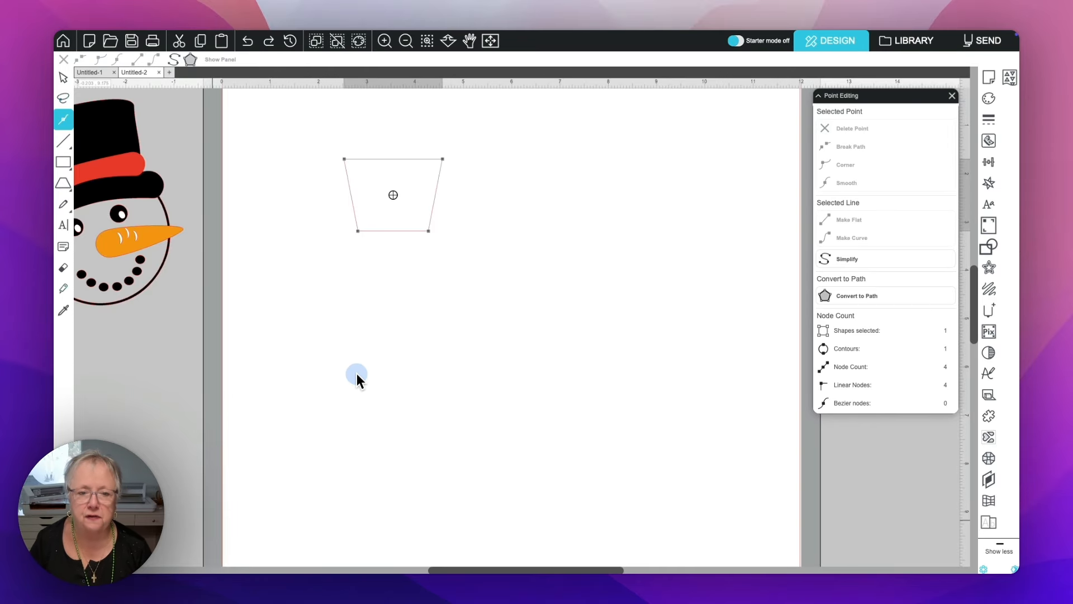
# Curve the trapezoid's top edge and angle the handles at both ends inward to form a shallow dome
pyautogui.click(344, 160)
pyautogui.click(414, 160)
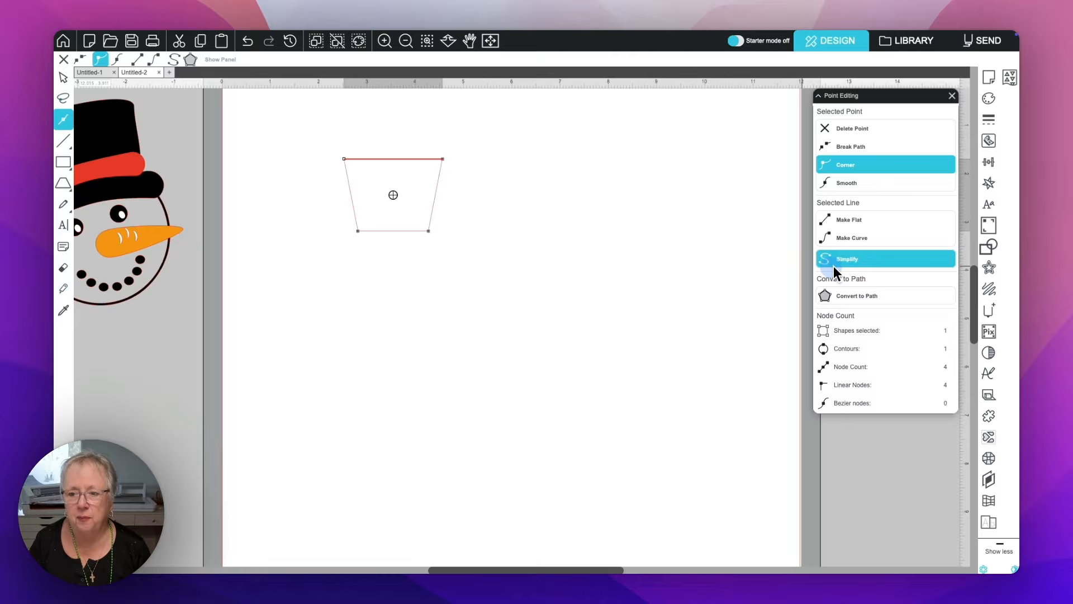
pyautogui.click(837, 240)
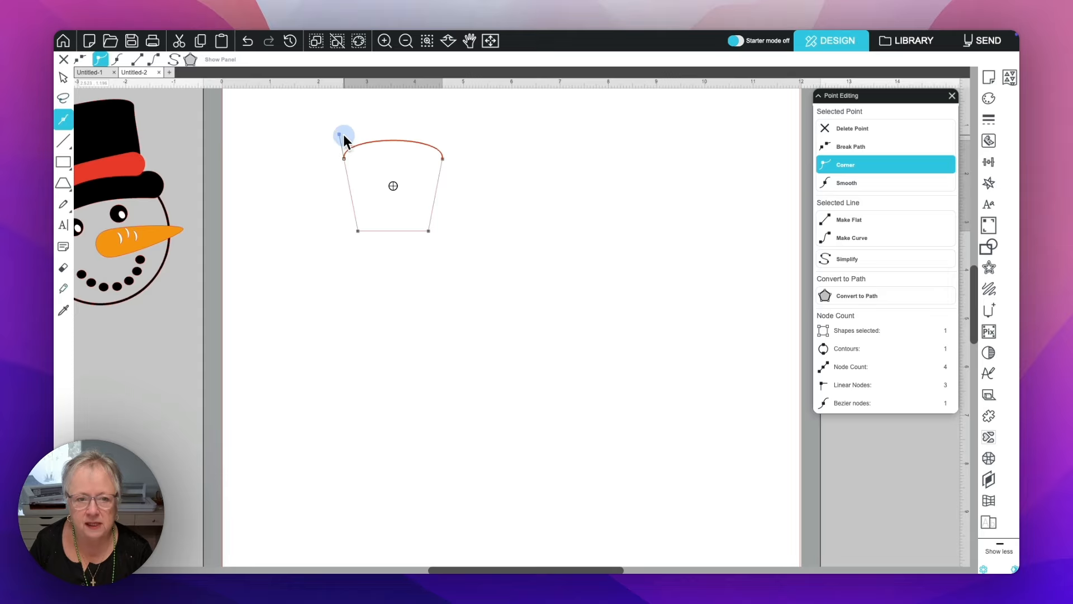
pyautogui.moveTo(339, 134); pyautogui.dragTo(354, 144)
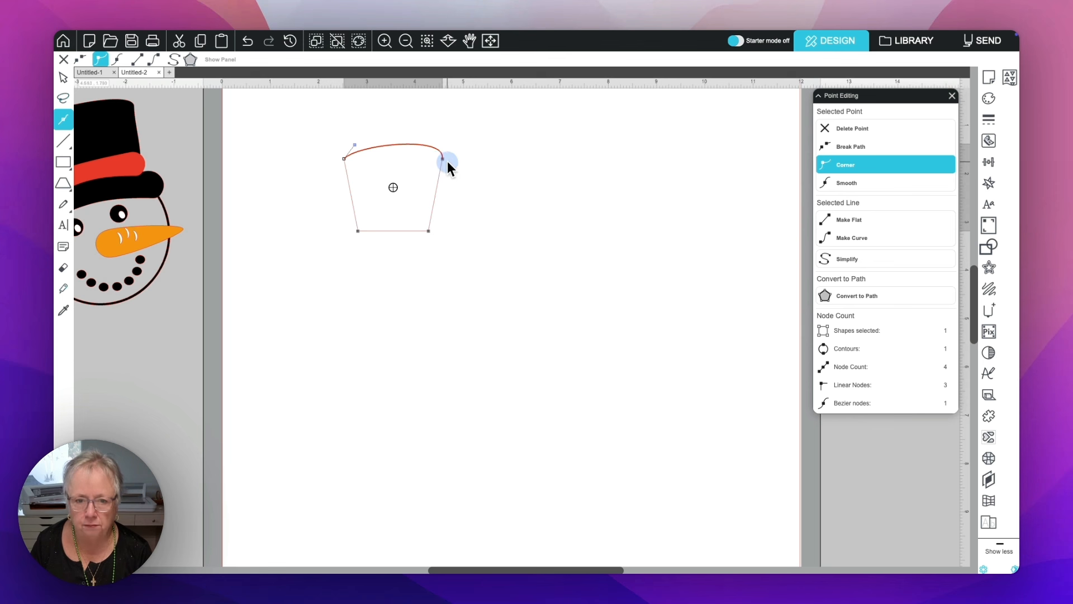
pyautogui.moveTo(445, 160); pyautogui.dragTo(429, 140)
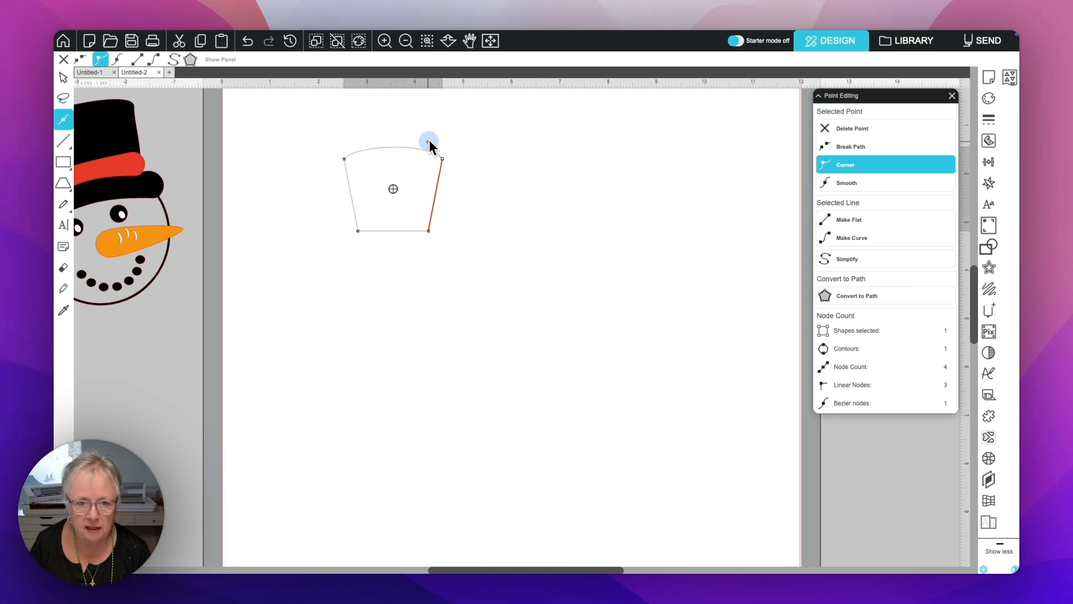
pyautogui.click(515, 136)
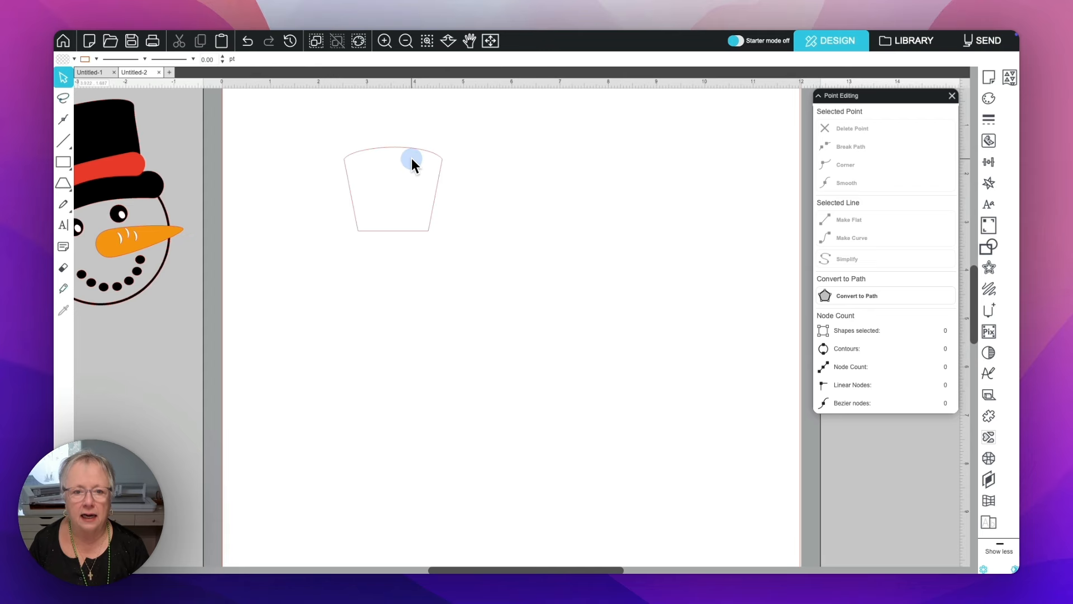
# Curve the crown's right side and pull in the handles at its upper and lower corners to reduce the bulge
pyautogui.click(441, 162)
pyautogui.doubleClick(441, 157)
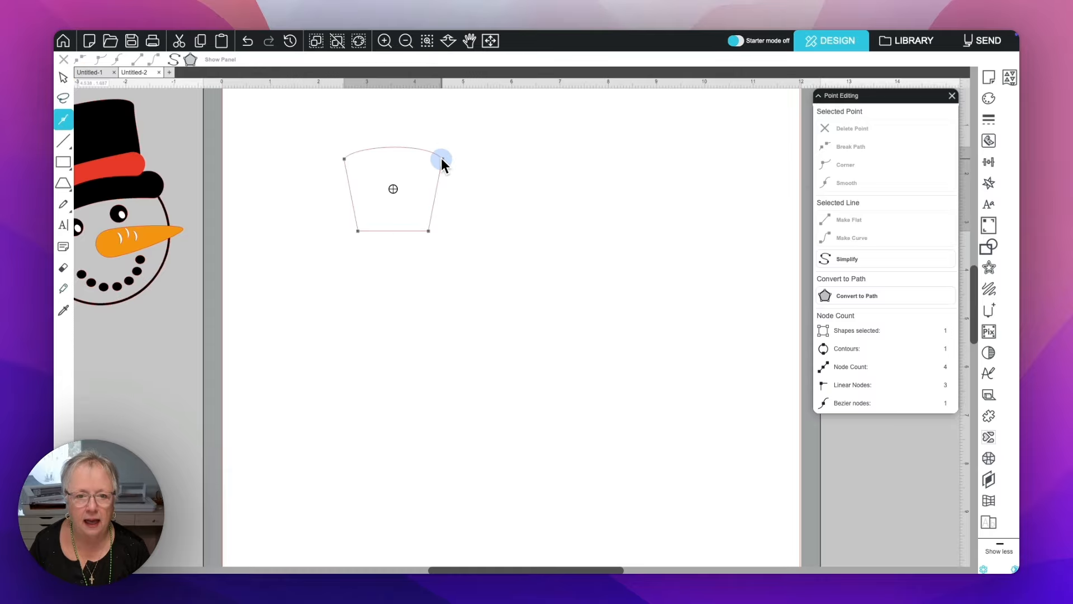
pyautogui.click(444, 161)
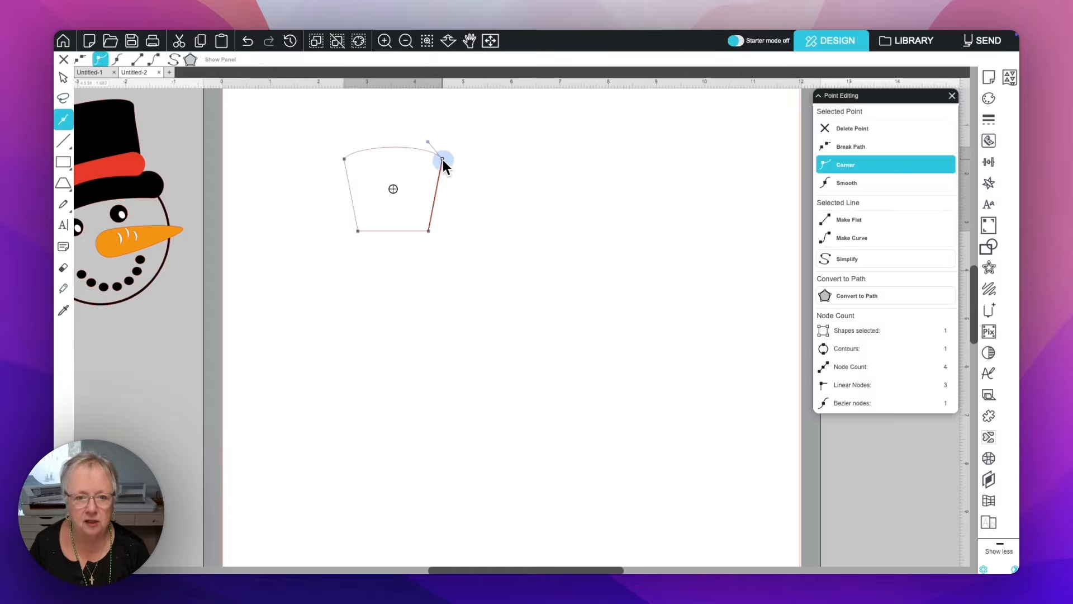
pyautogui.click(851, 240)
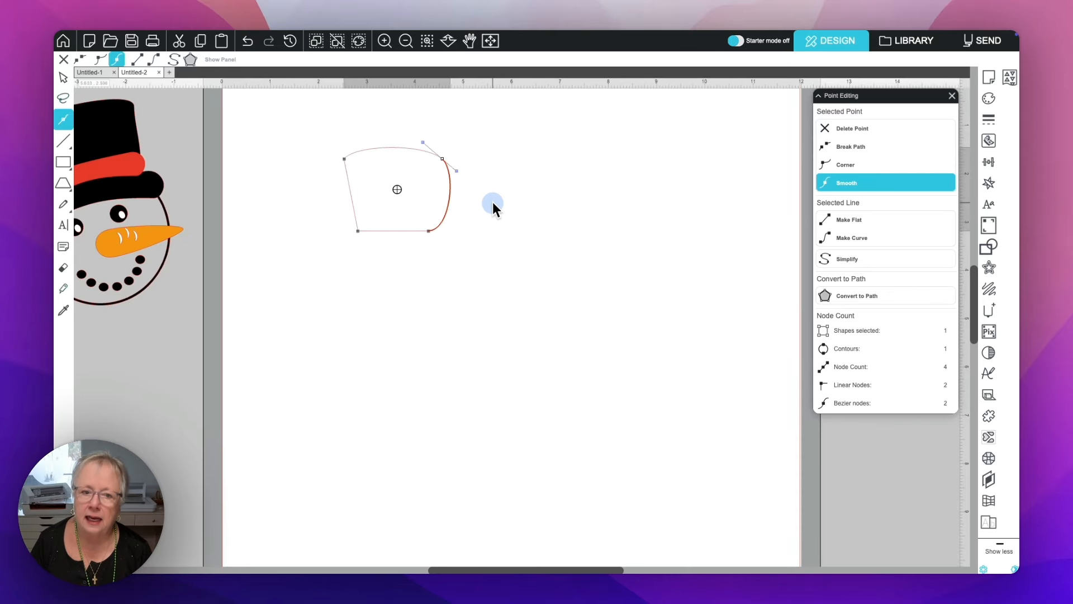
pyautogui.moveTo(455, 171); pyautogui.dragTo(441, 172)
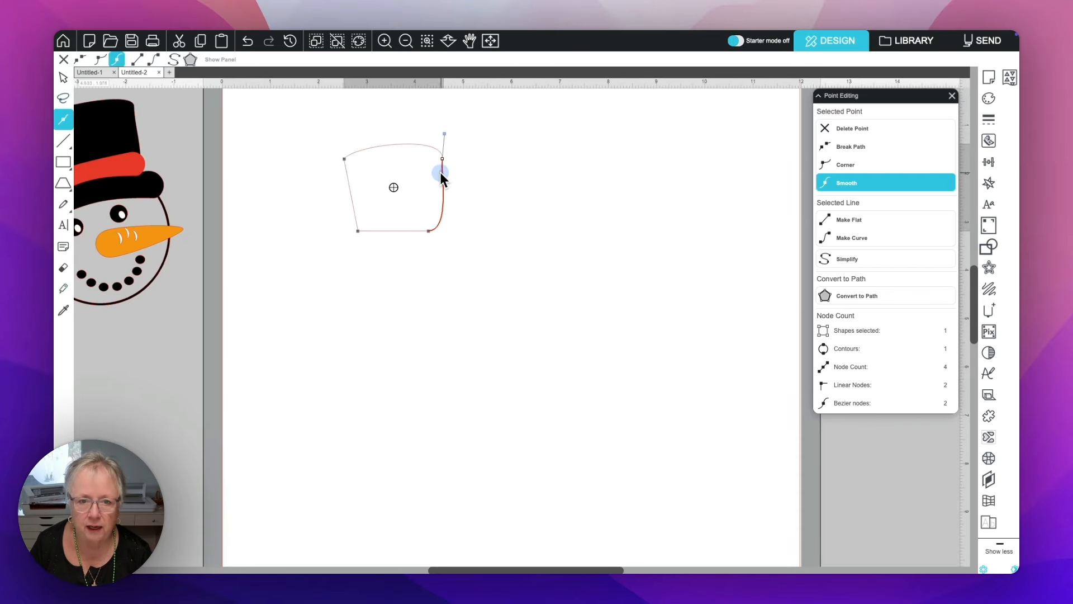
pyautogui.click(427, 230)
pyautogui.moveTo(445, 229); pyautogui.dragTo(444, 223)
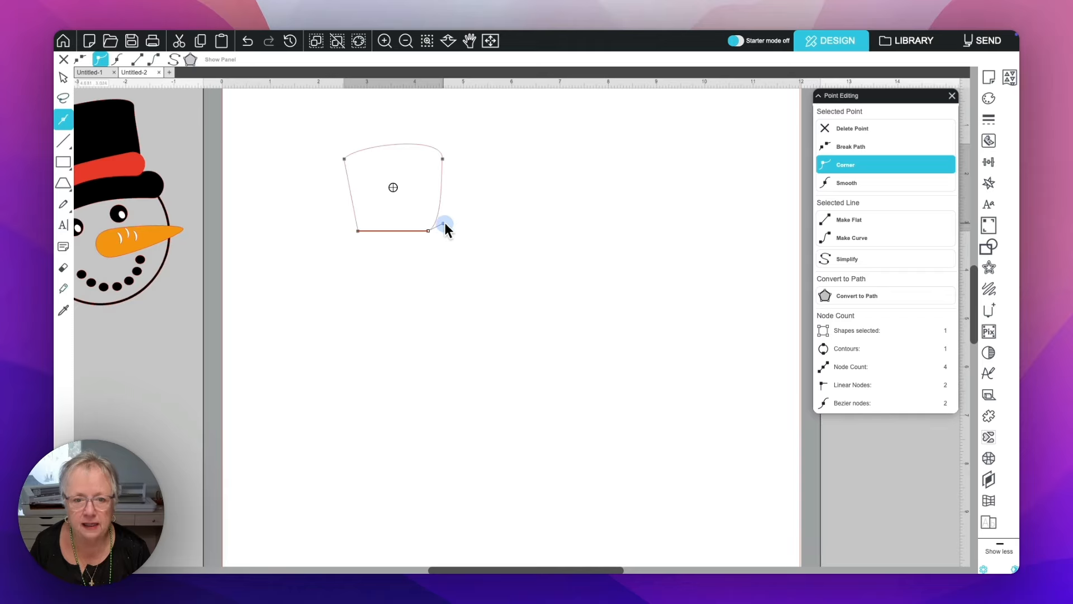
pyautogui.moveTo(445, 223); pyautogui.dragTo(441, 220)
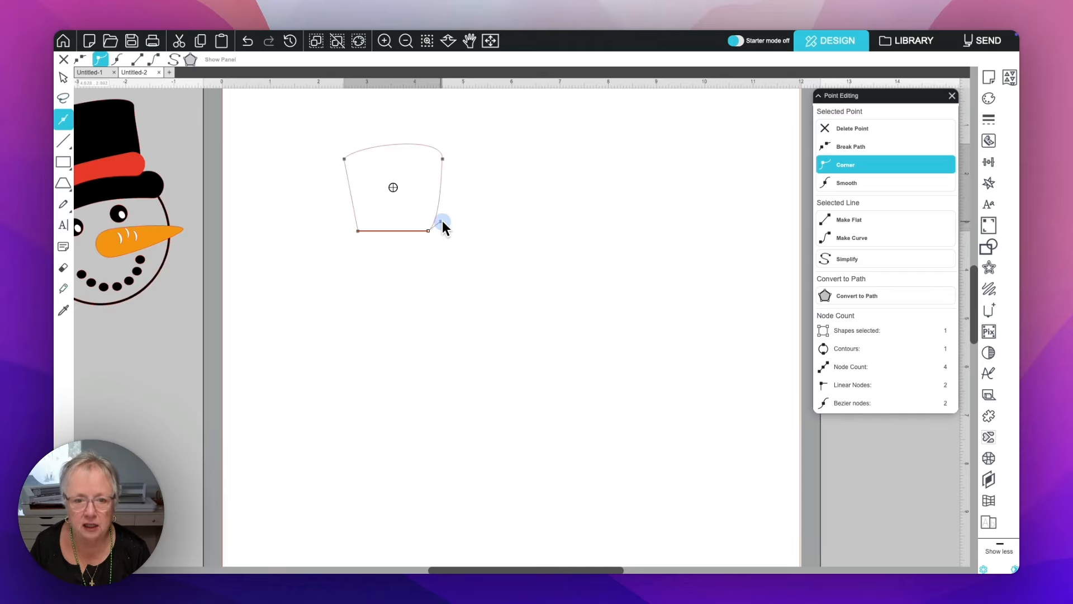
# Refine the handles at the crown's upper-right and lower-right points for a rounded top corner and a nearly straight side
pyautogui.click(441, 159)
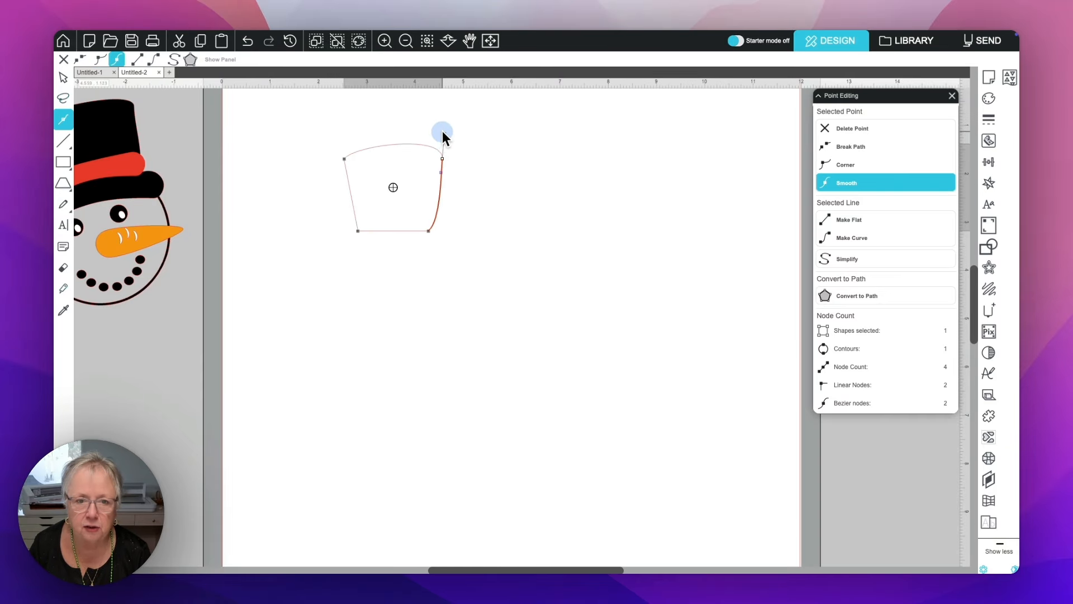
pyautogui.moveTo(445, 134)
pyautogui.mouseDown()
pyautogui.moveTo(419, 133)
pyautogui.moveTo(434, 140)
pyautogui.mouseUp()
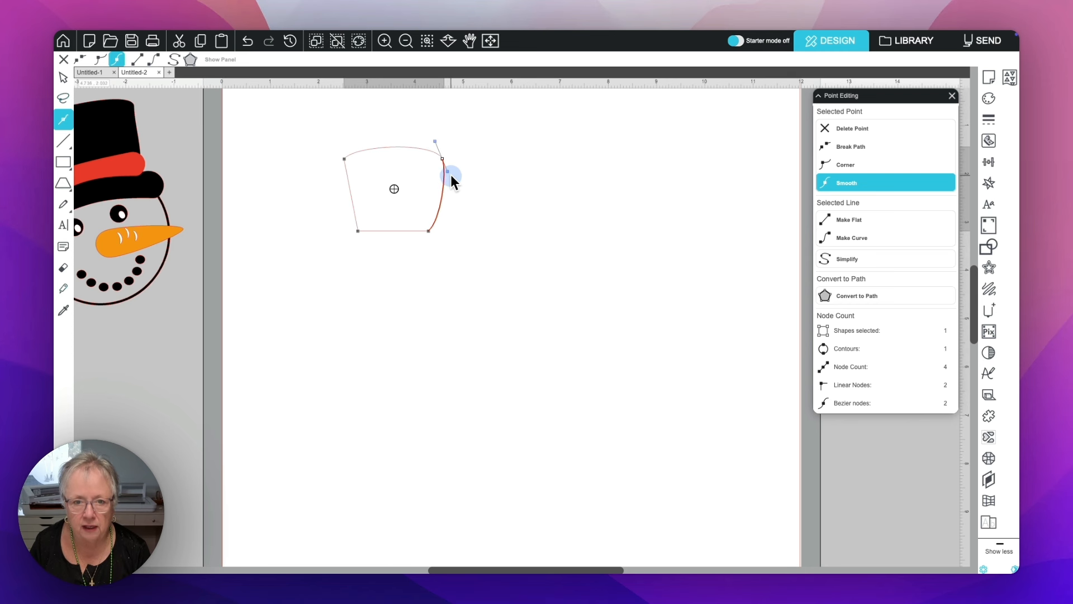
pyautogui.moveTo(446, 172); pyautogui.dragTo(439, 144)
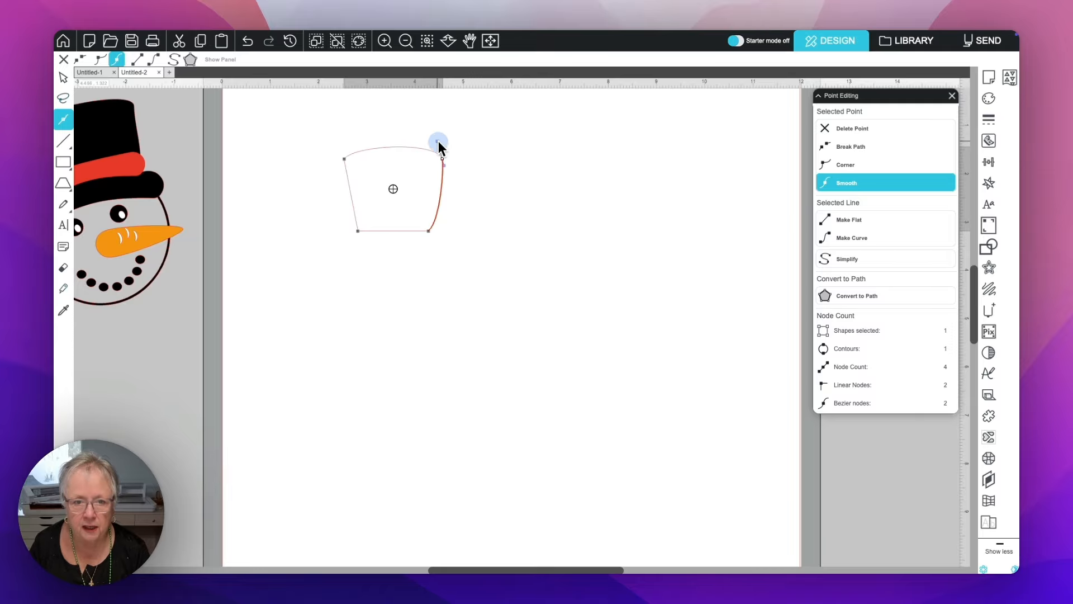
pyautogui.click(429, 231)
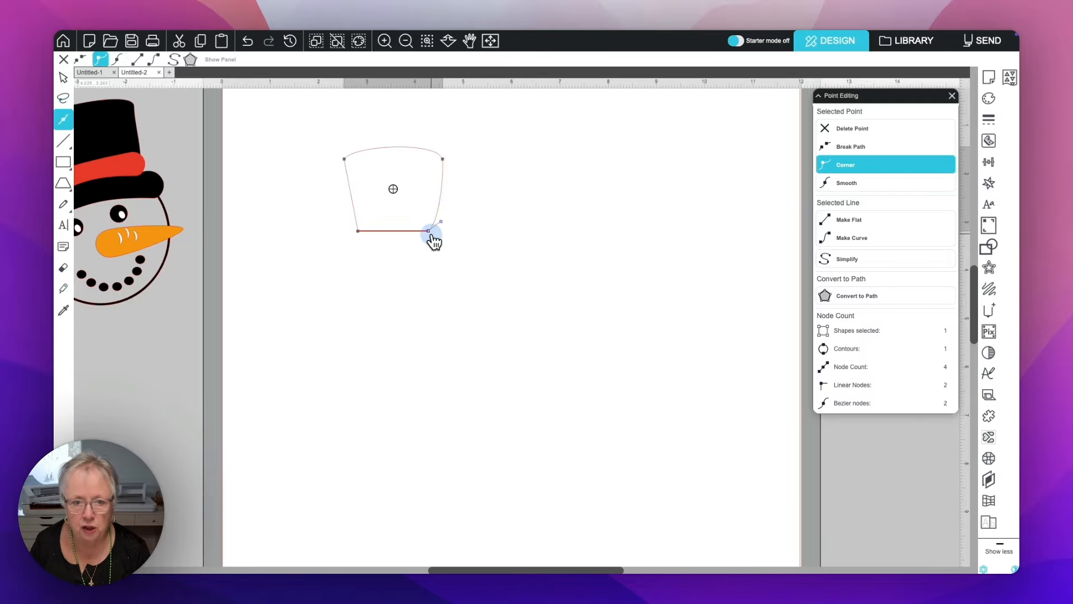
pyautogui.moveTo(441, 223); pyautogui.dragTo(434, 212)
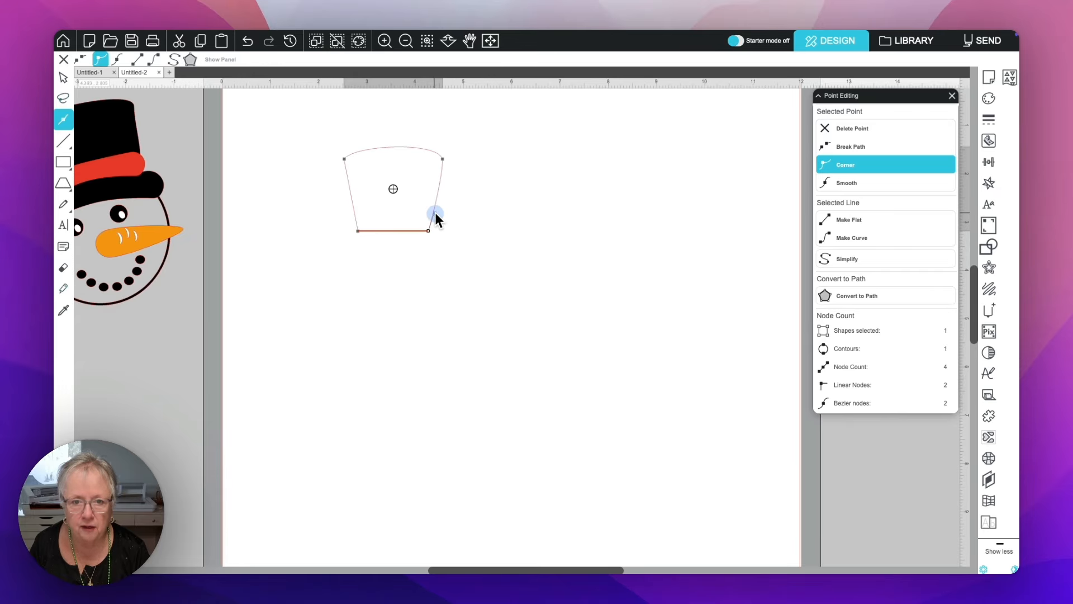
pyautogui.click(452, 220)
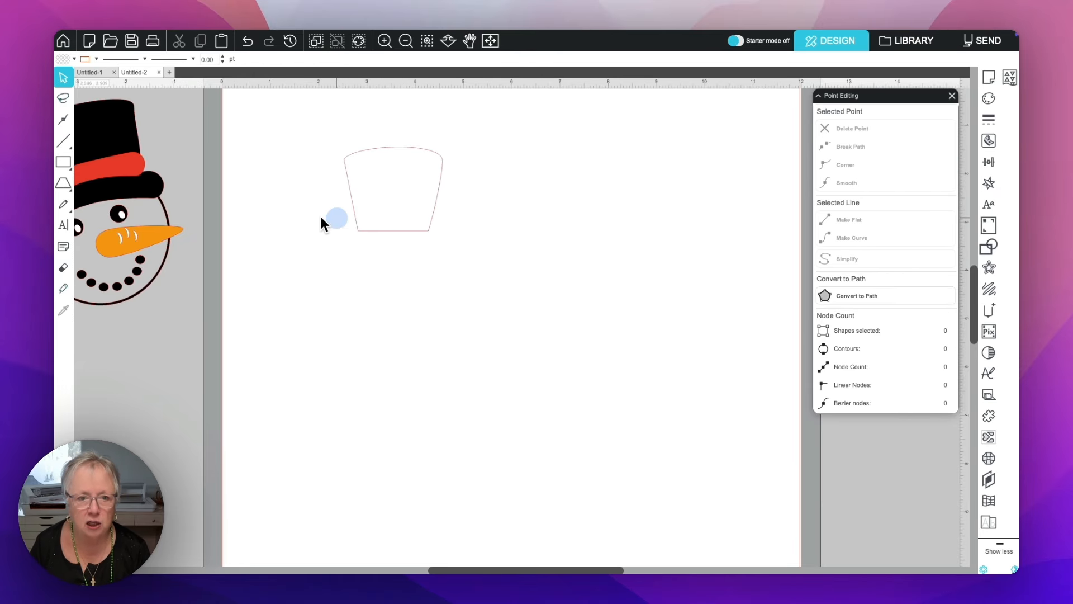
# Curve the crown's left side and pull the handle at its lower-left point in close to the point
pyautogui.doubleClick(358, 230)
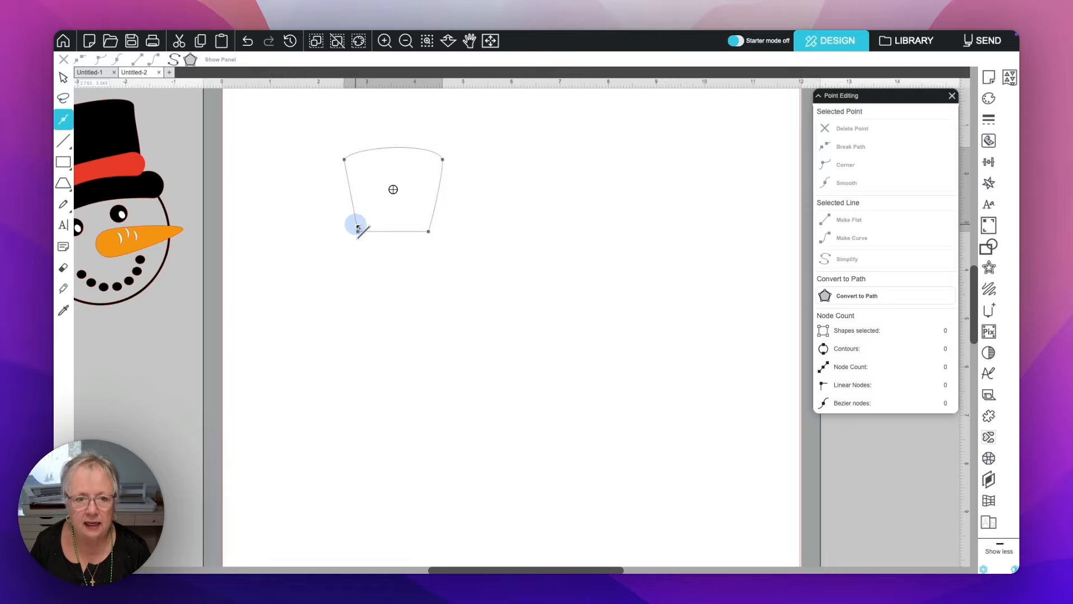
pyautogui.click(357, 233)
pyautogui.click(357, 231)
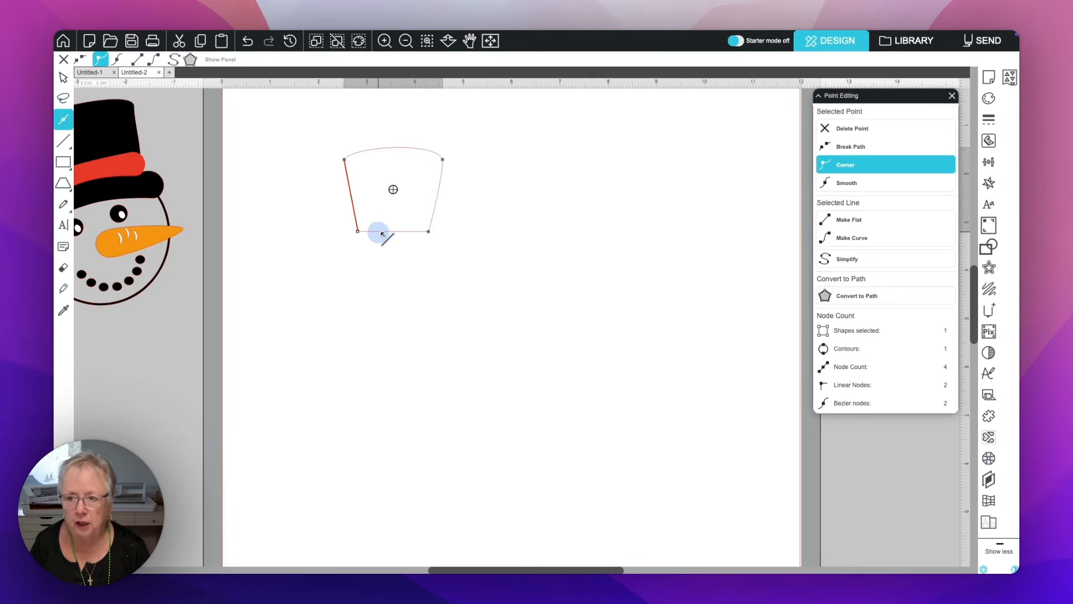
pyautogui.click(840, 239)
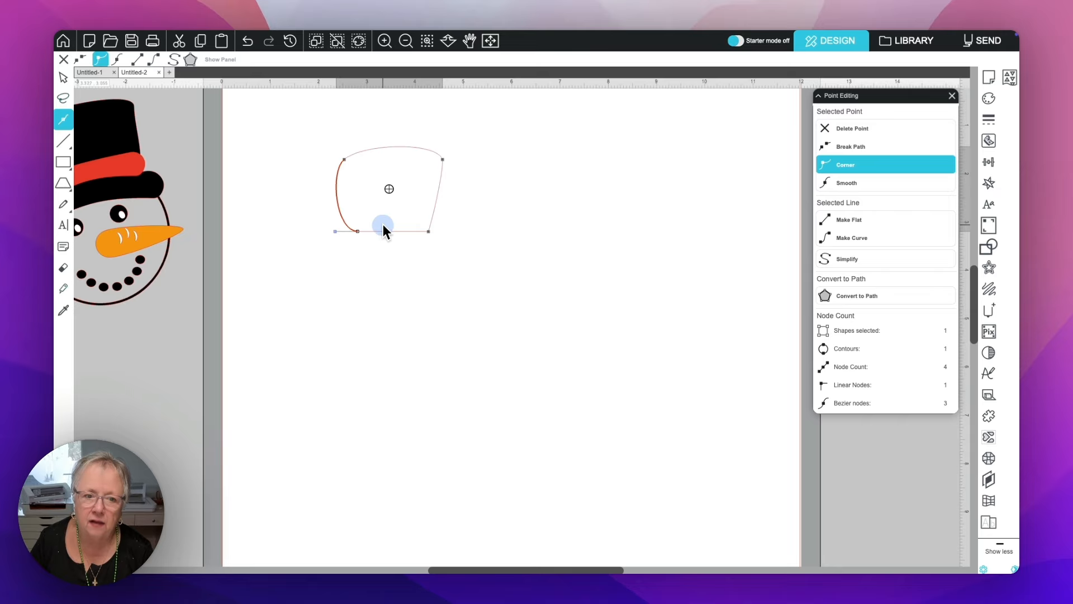
pyautogui.click(333, 231)
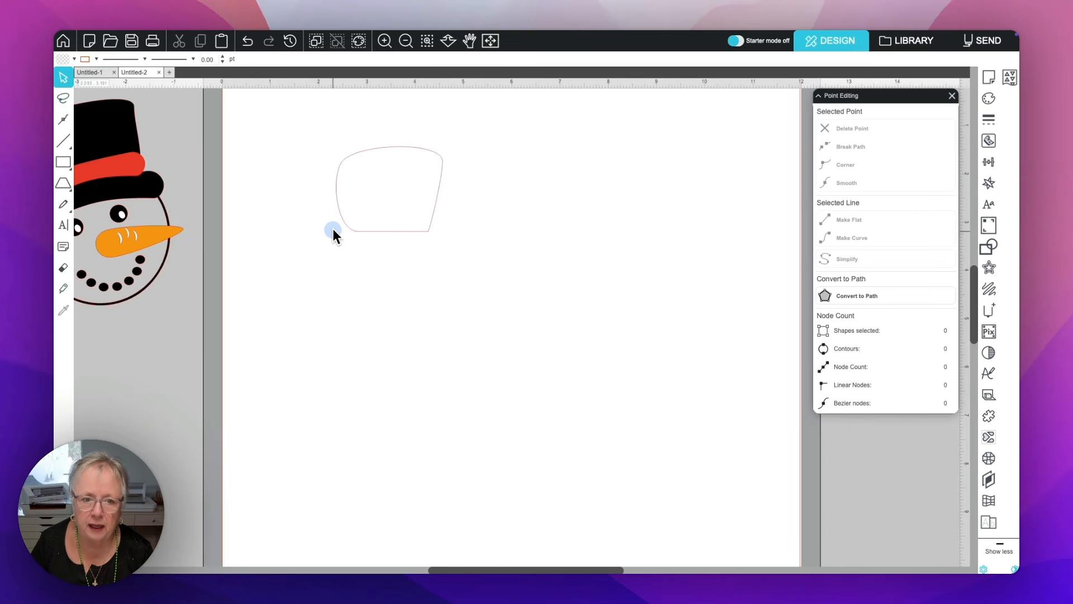
pyautogui.doubleClick(352, 230)
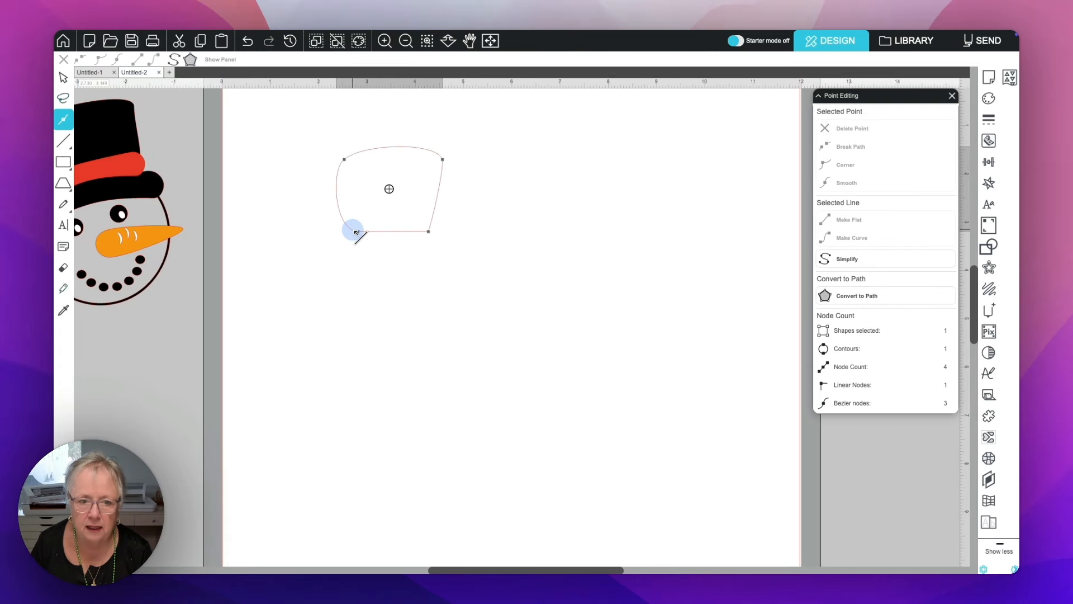
pyautogui.click(358, 232)
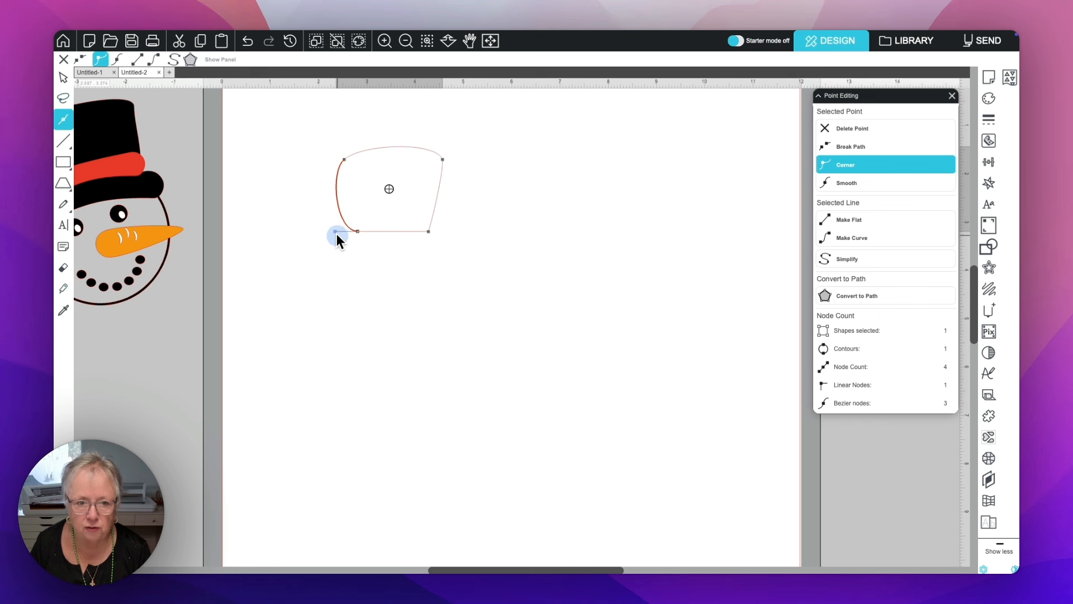
pyautogui.moveTo(334, 227); pyautogui.dragTo(354, 228)
# Adjust the handles at the crown's upper-left point so the rounded corner and left side match the right side
pyautogui.click(344, 160)
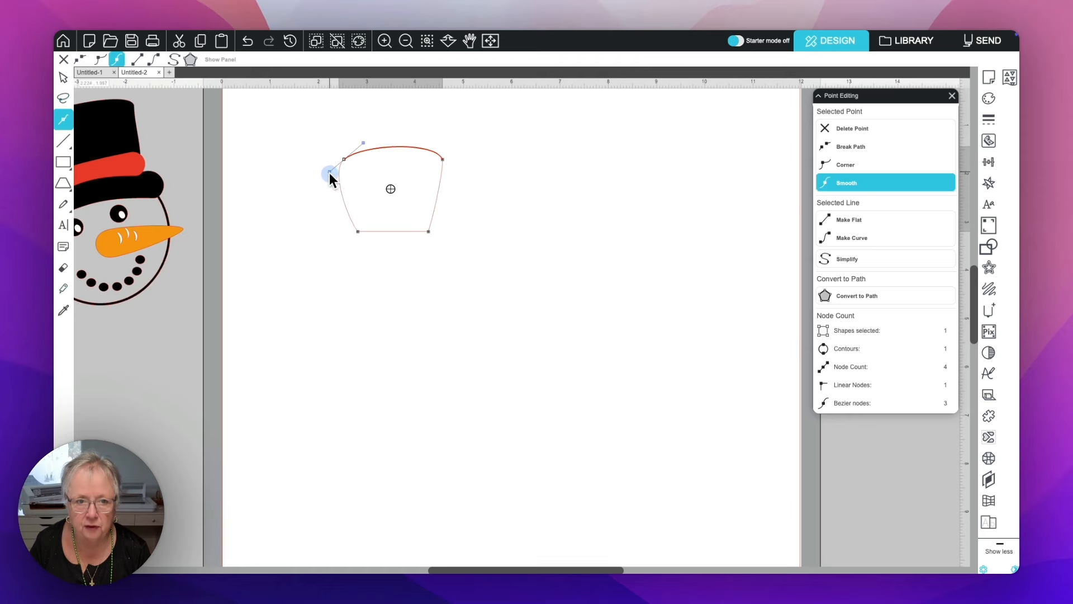
pyautogui.moveTo(329, 172); pyautogui.dragTo(350, 219)
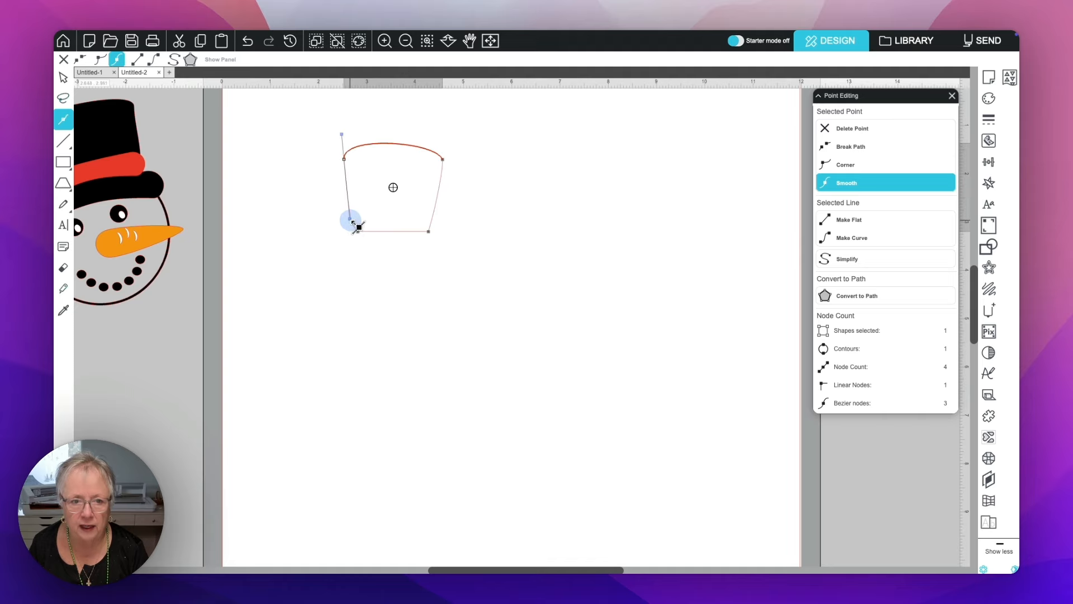
pyautogui.click(370, 207)
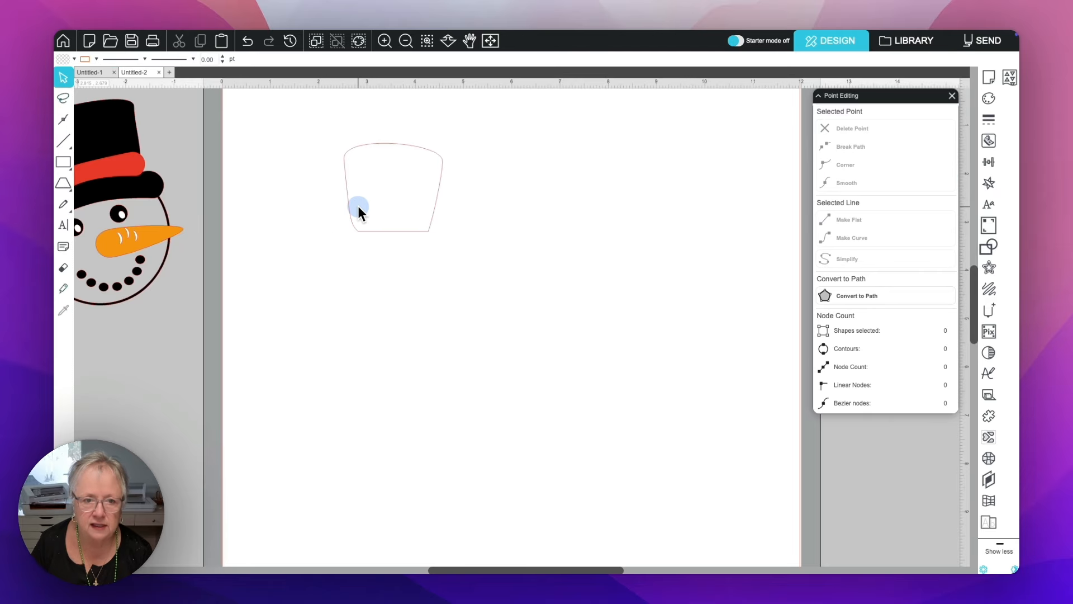
pyautogui.doubleClick(353, 146)
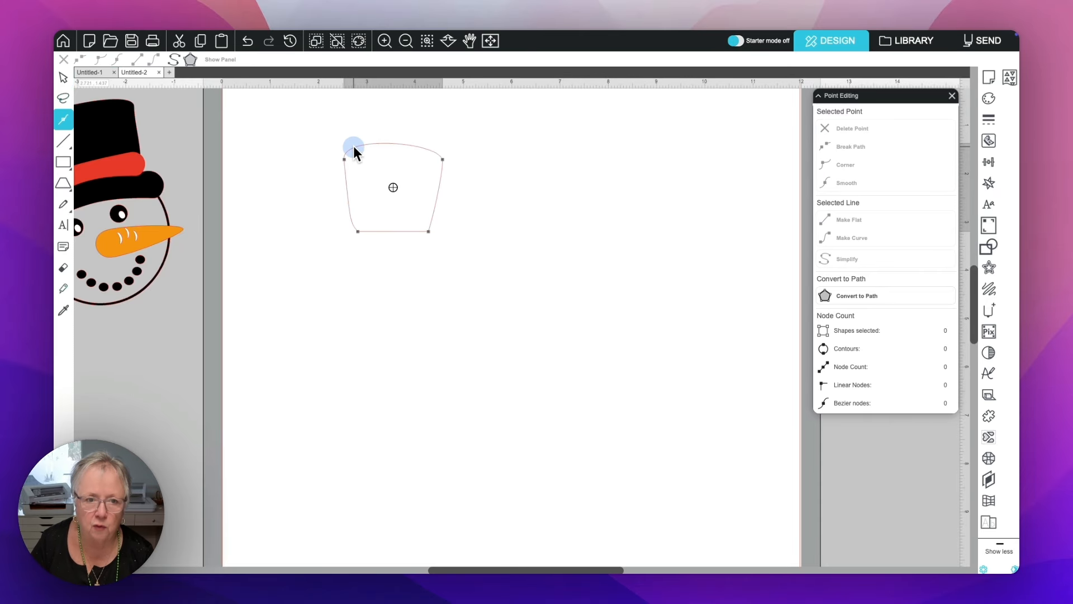
pyautogui.click(345, 160)
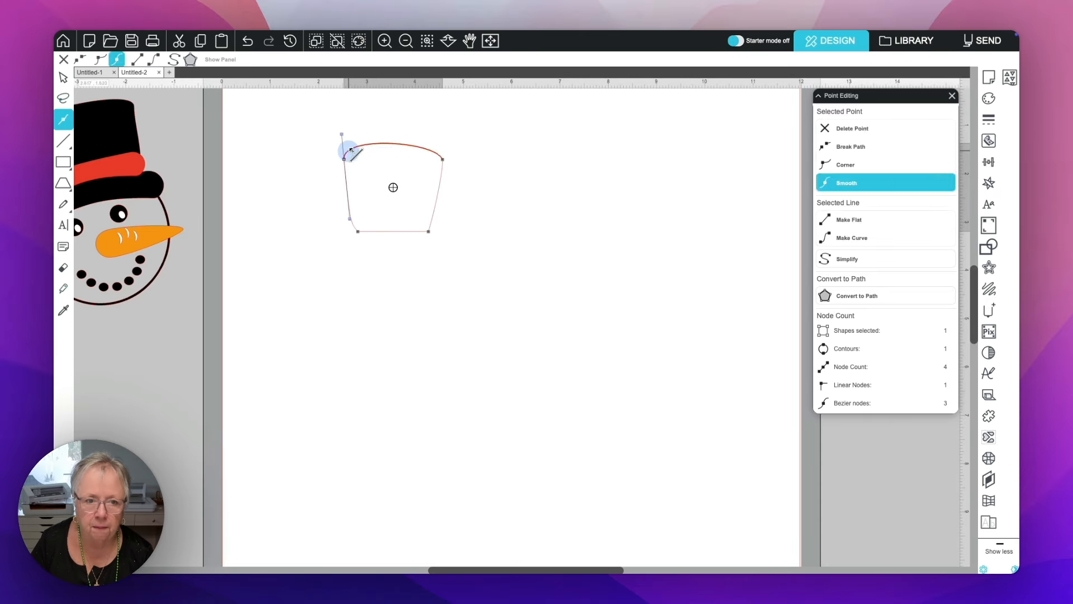
pyautogui.moveTo(343, 136)
pyautogui.mouseDown()
pyautogui.moveTo(363, 144)
pyautogui.moveTo(349, 134)
pyautogui.mouseUp()
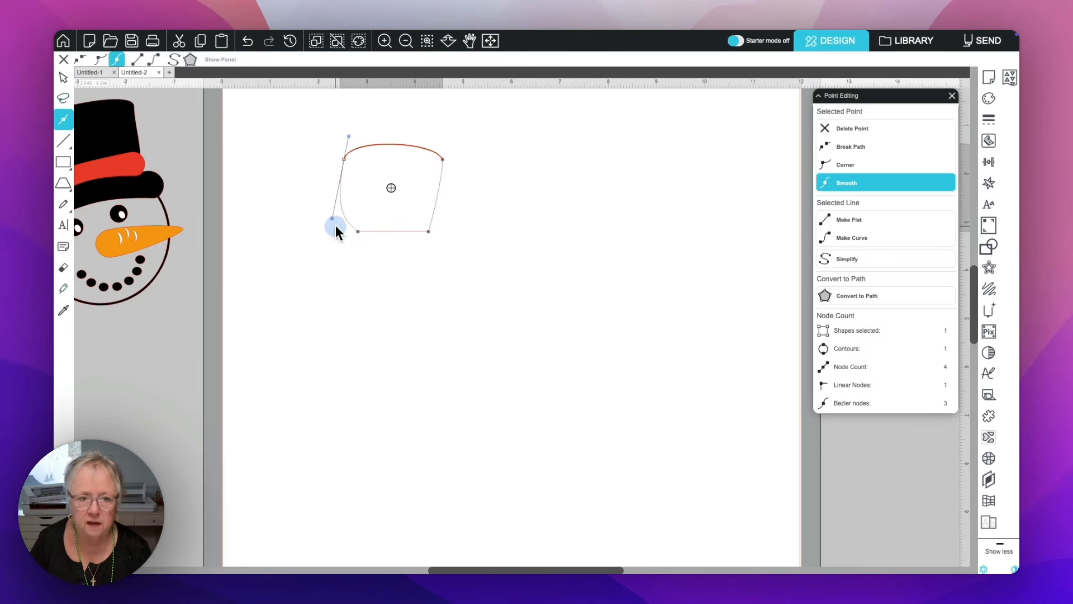
pyautogui.moveTo(333, 218); pyautogui.dragTo(343, 172)
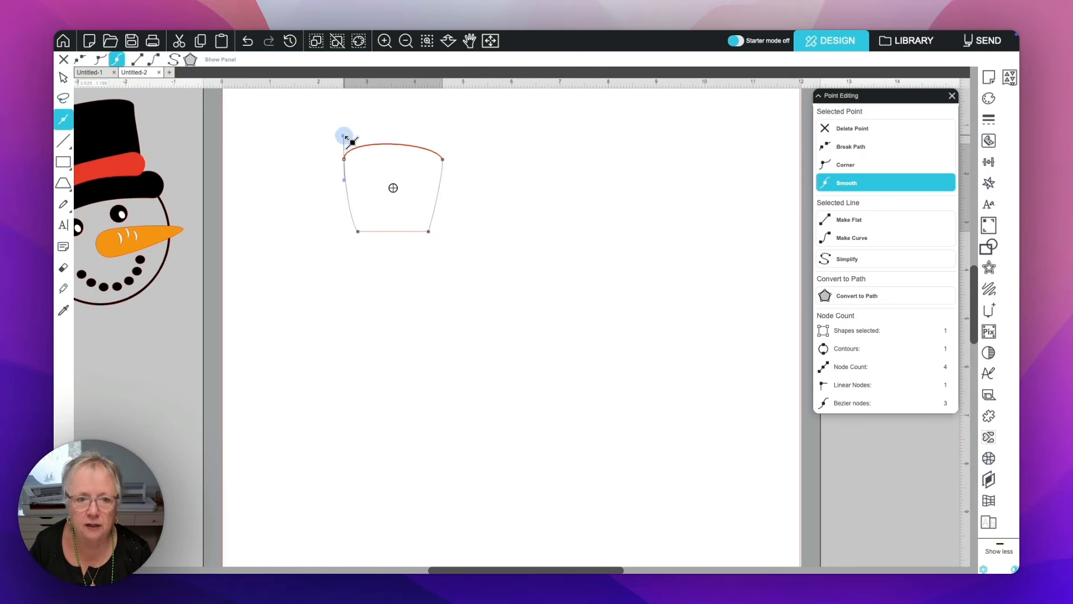
pyautogui.moveTo(344, 135); pyautogui.dragTo(349, 139)
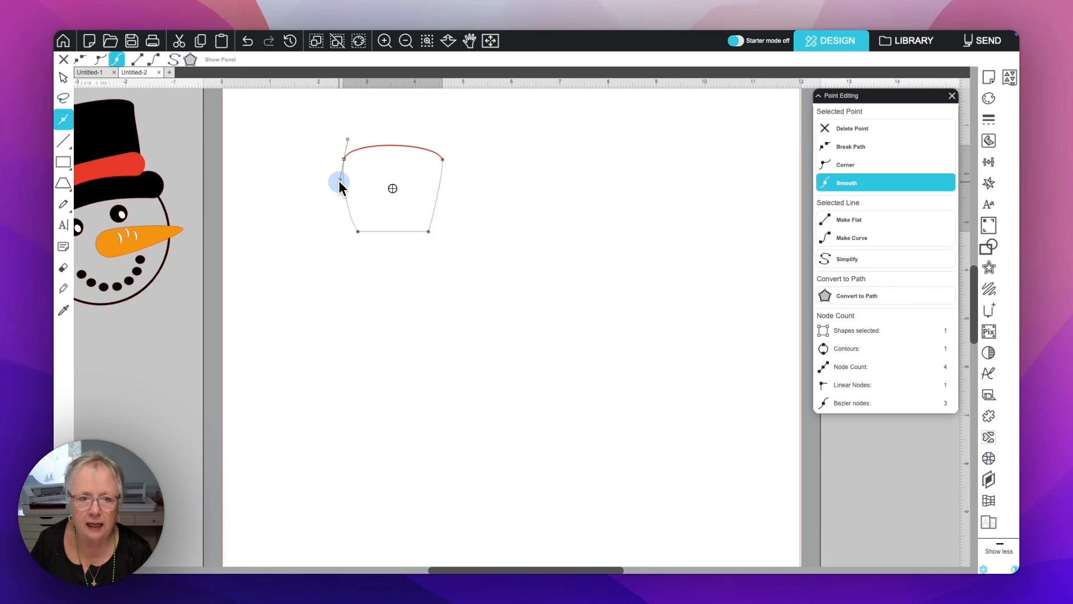
pyautogui.moveTo(340, 180); pyautogui.dragTo(344, 170)
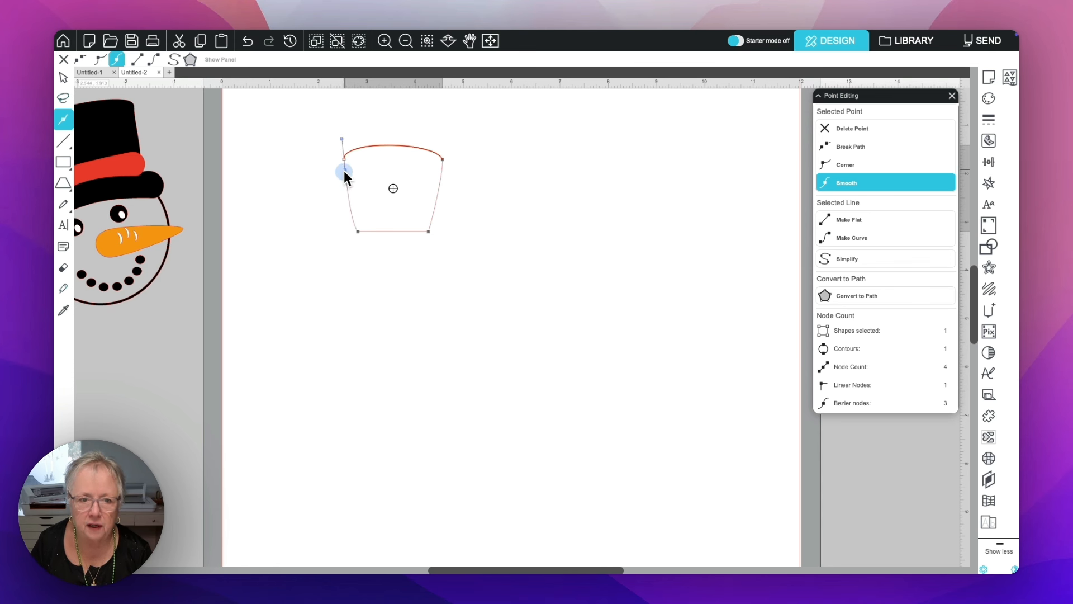
pyautogui.click(316, 173)
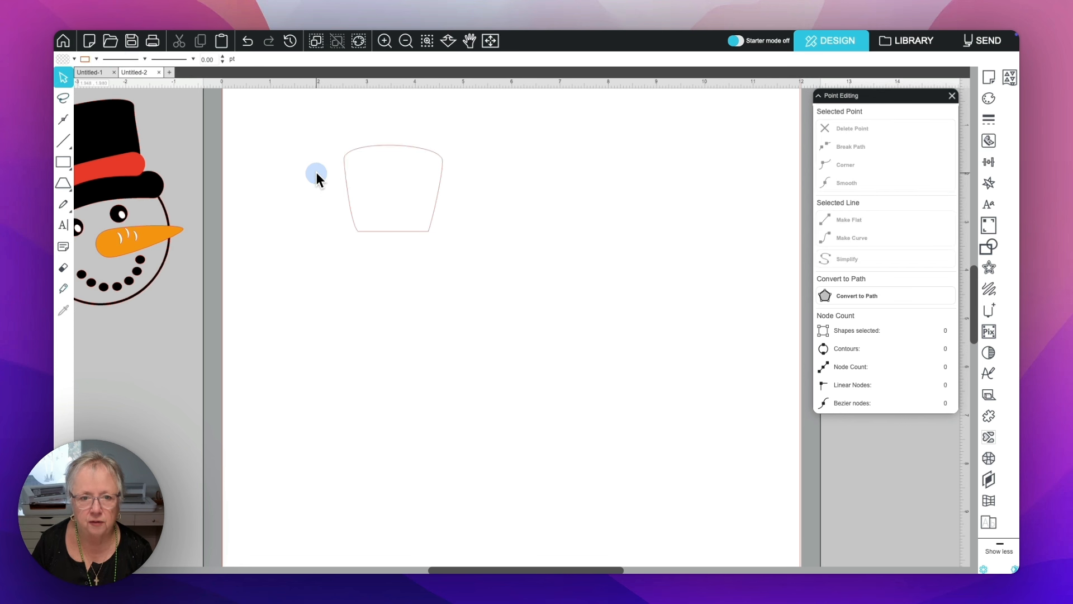
pyautogui.doubleClick(349, 160)
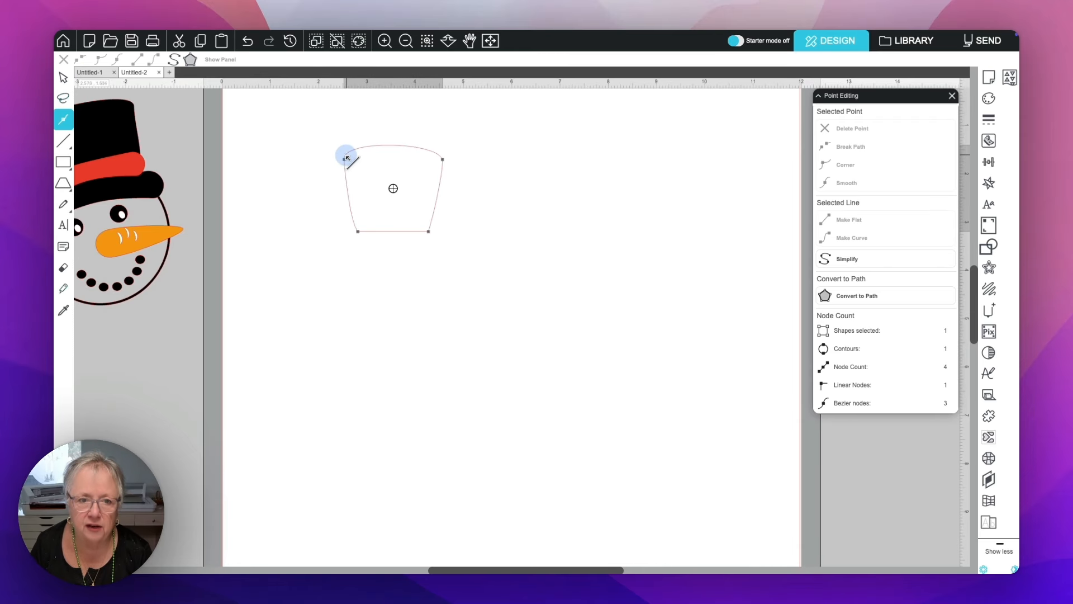
# Adjust the curve handle at the hat shape's upper-left point to even out its top curve
pyautogui.click(345, 160)
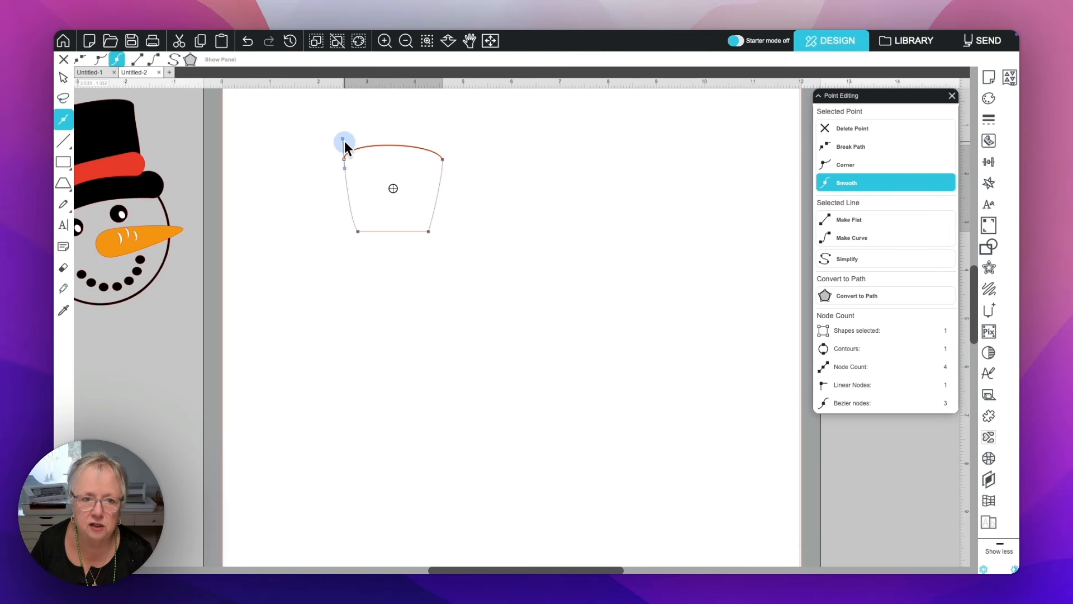
pyautogui.moveTo(347, 141); pyautogui.dragTo(374, 153)
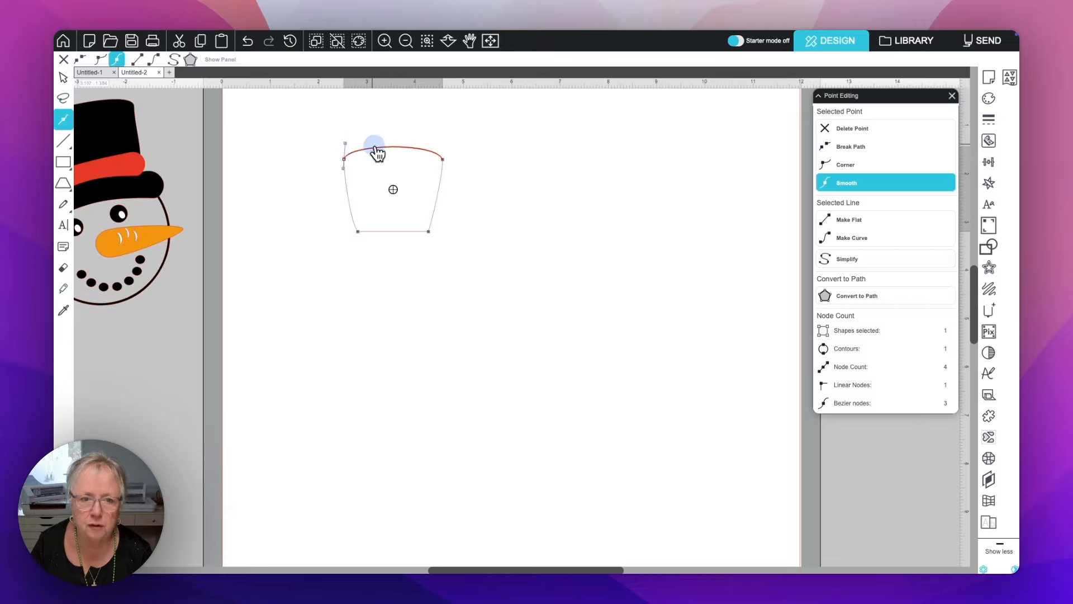
pyautogui.click(494, 173)
# Fill the hat shape with grey
pyautogui.click(429, 157)
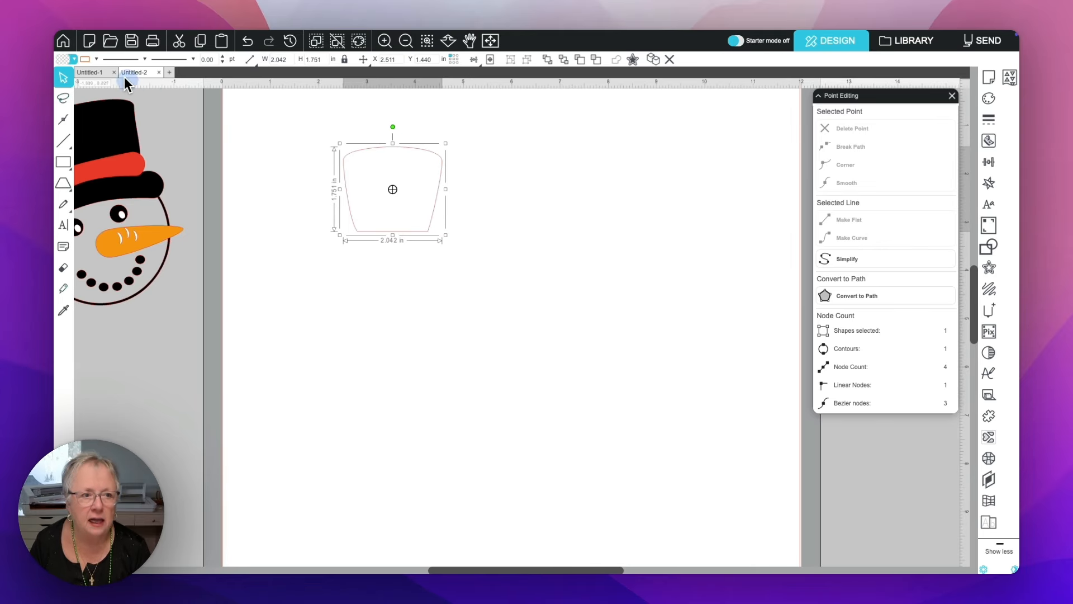
pyautogui.click(73, 59)
pyautogui.click(89, 97)
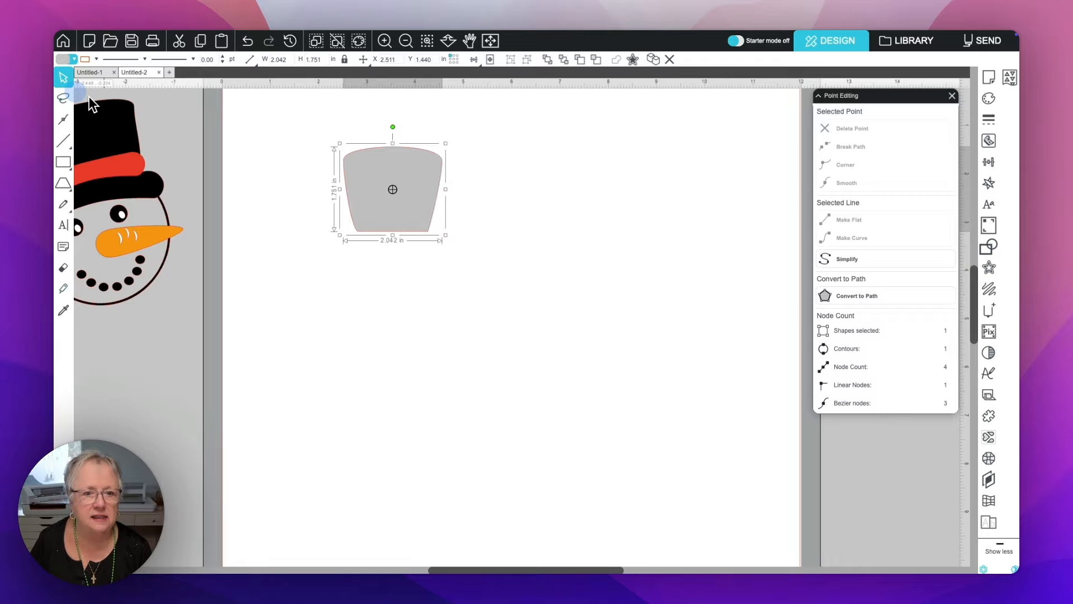
pyautogui.hscroll(-1, 157, 144)
pyautogui.hscroll(3, 157, 144)
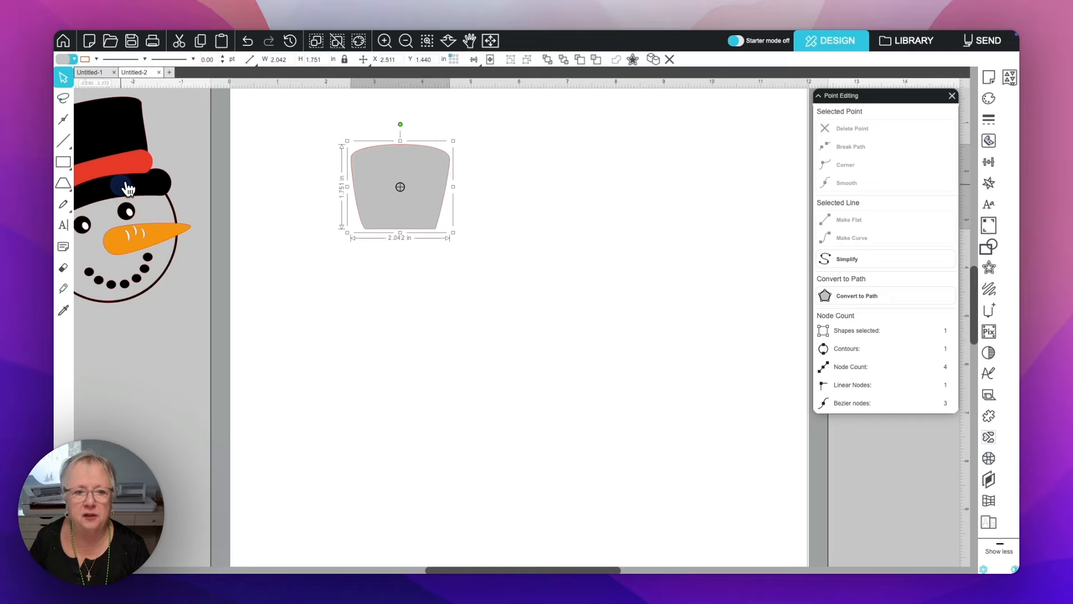
# Draw a rounded rectangle about 2.12 in wide by 0.43 in high below the grey hat shape and fully round its ends
pyautogui.click(57, 185)
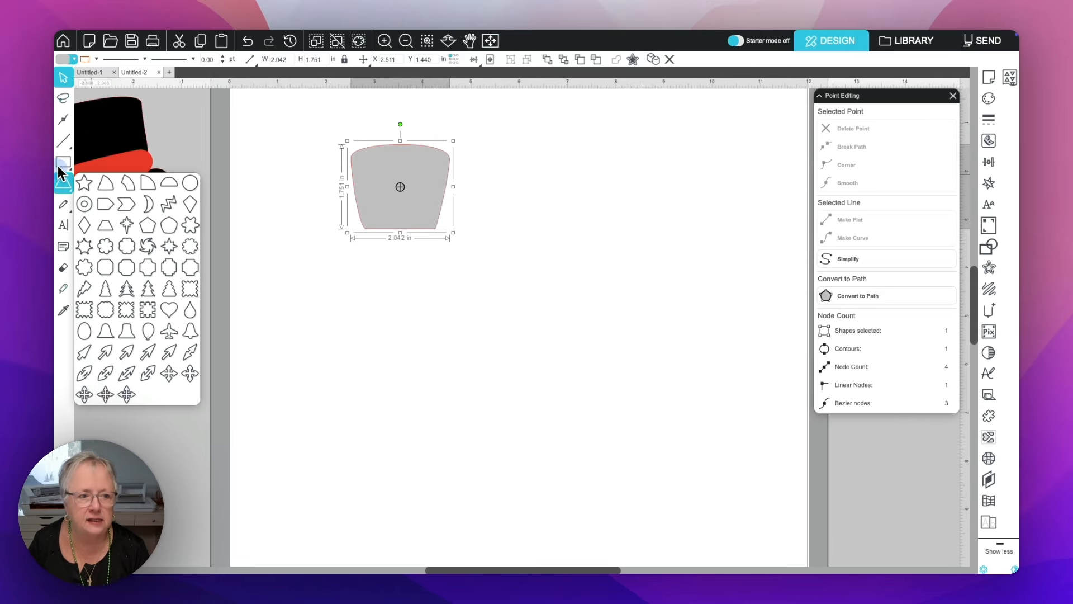
pyautogui.click(61, 164)
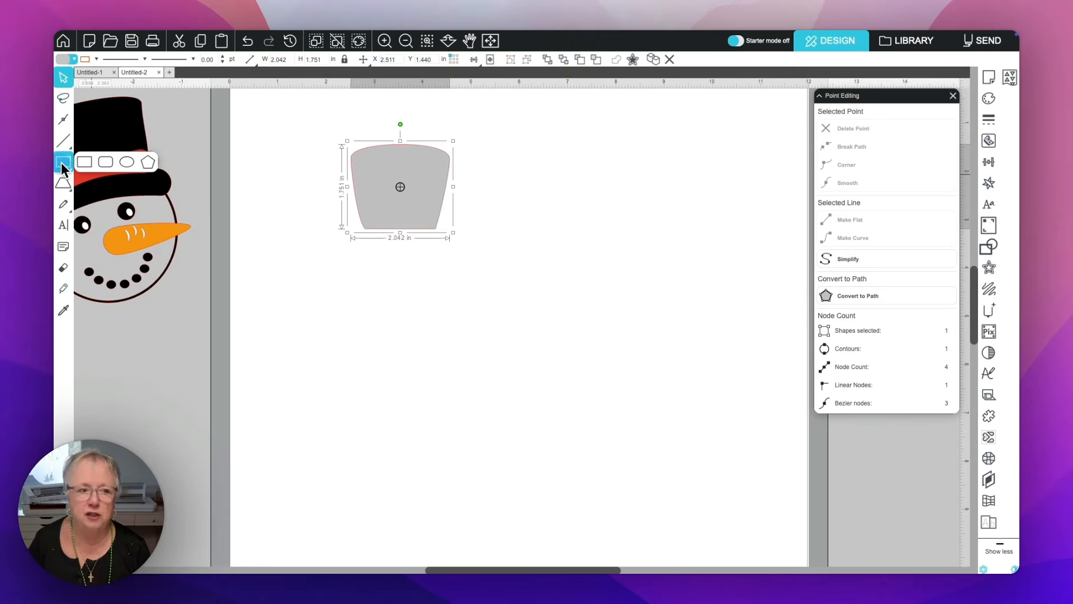
pyautogui.click(105, 165)
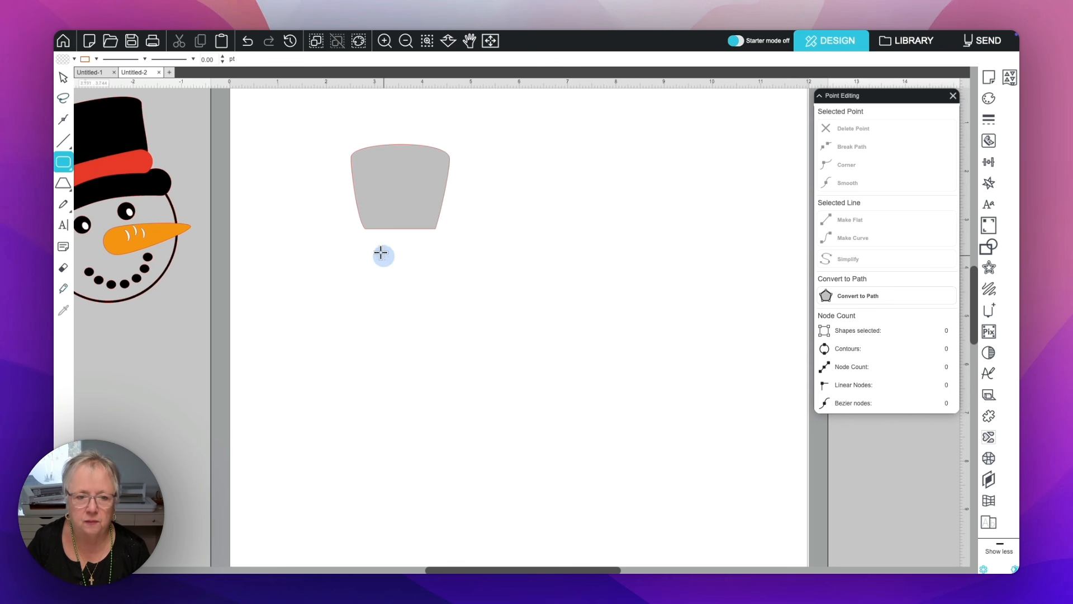
pyautogui.moveTo(355, 239); pyautogui.dragTo(456, 260)
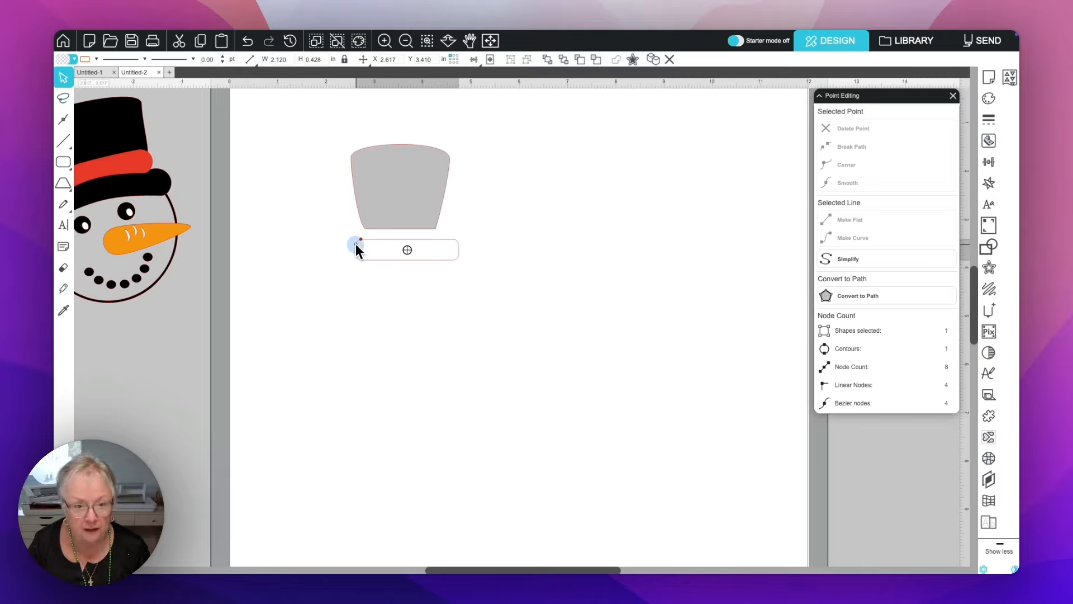
pyautogui.moveTo(356, 245); pyautogui.dragTo(356, 247)
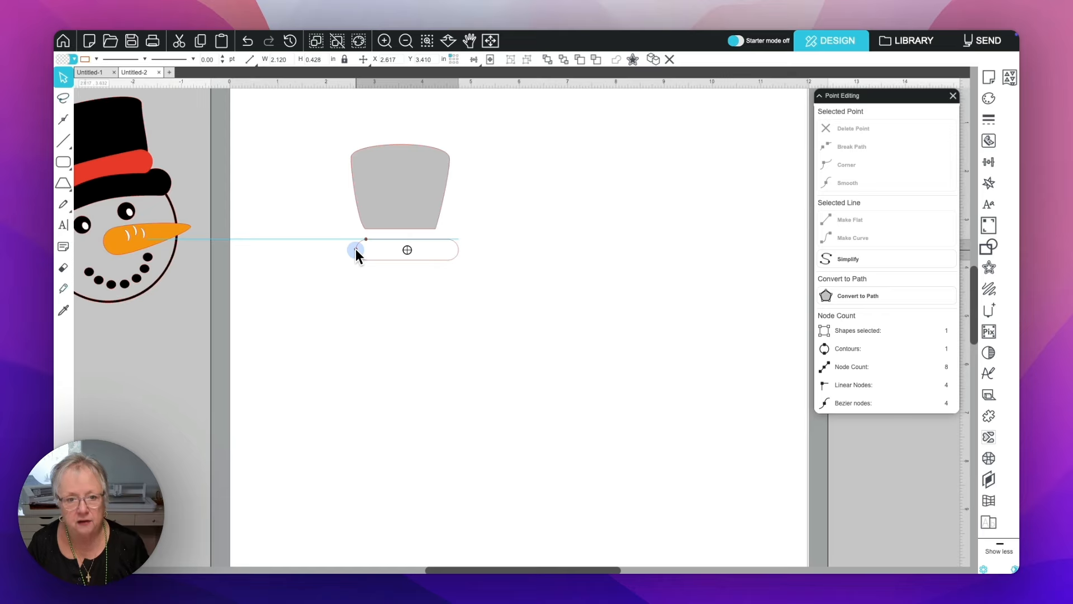
pyautogui.moveTo(355, 250); pyautogui.dragTo(355, 250)
pyautogui.click(373, 275)
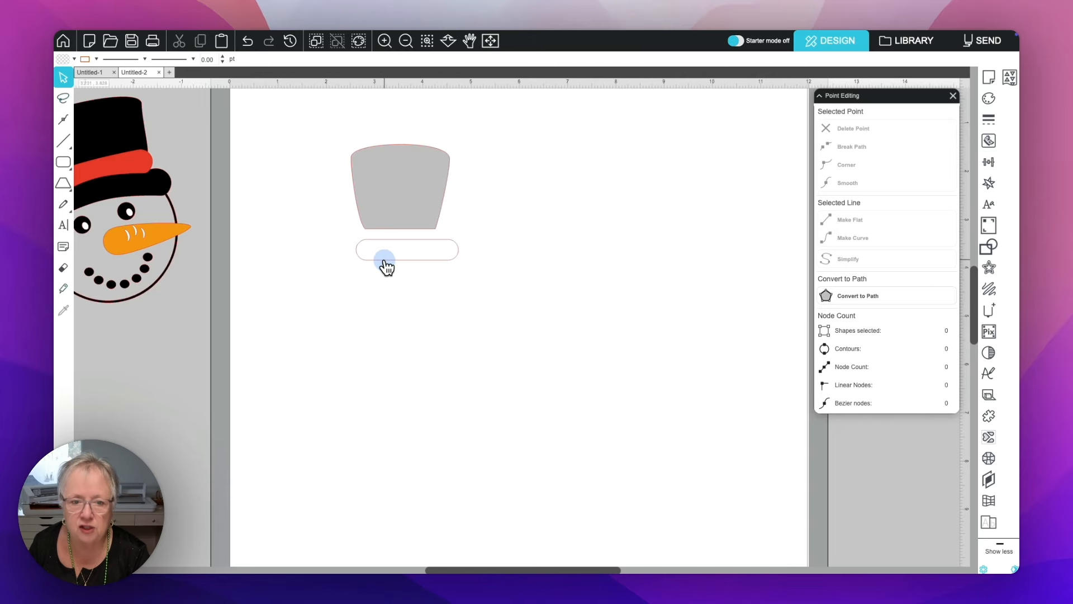
# Convert the rounded rectangle below the hat shape to a path
pyautogui.click(384, 258)
pyautogui.scroll(1, 386, 268)
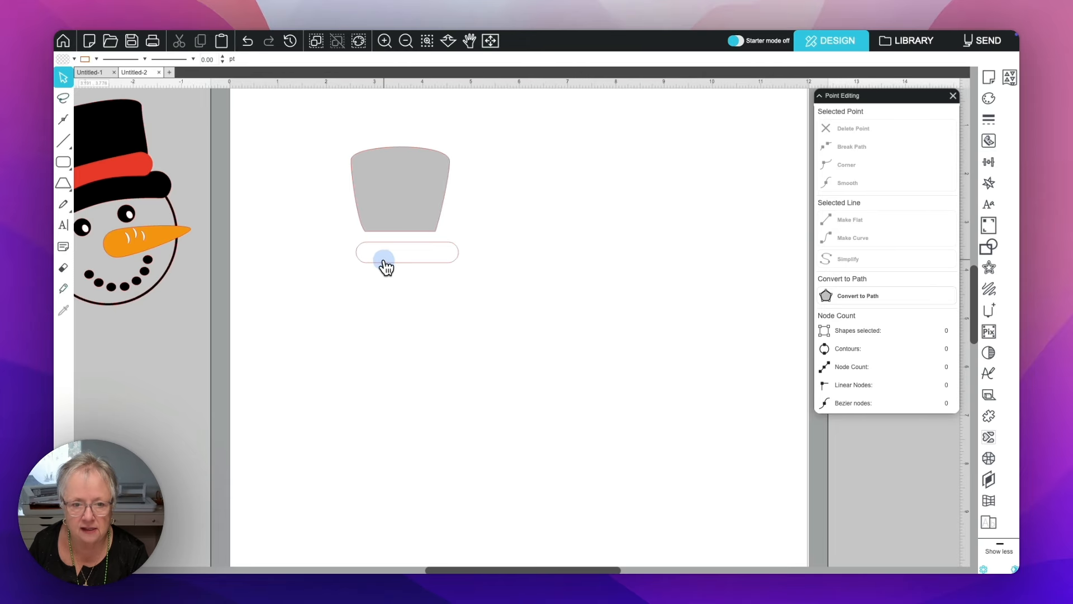
pyautogui.click(383, 260)
pyautogui.rightClick(376, 261)
pyautogui.click(390, 450)
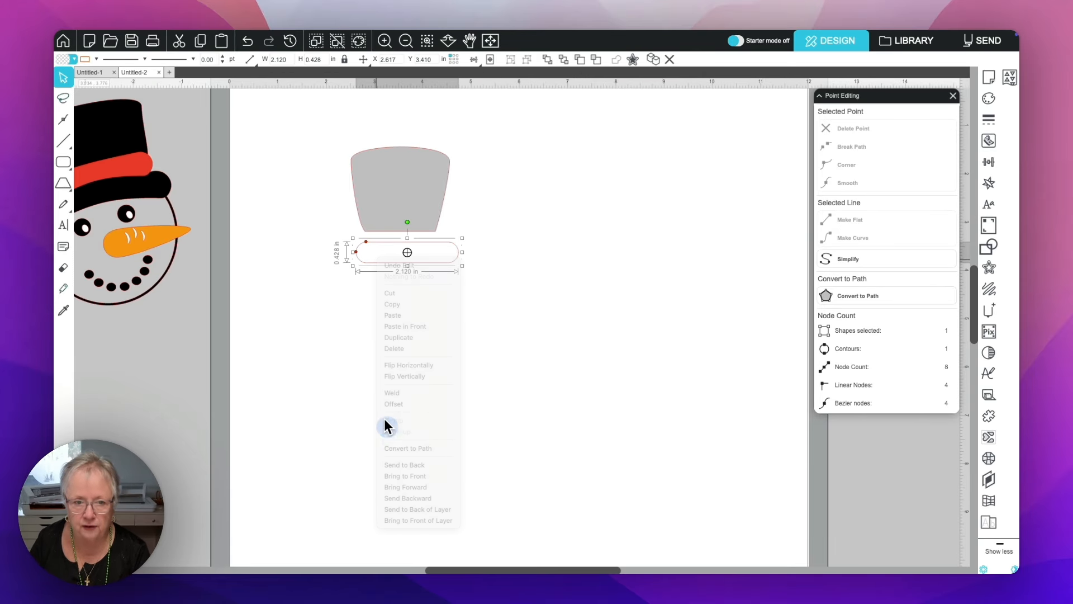
pyautogui.click(378, 310)
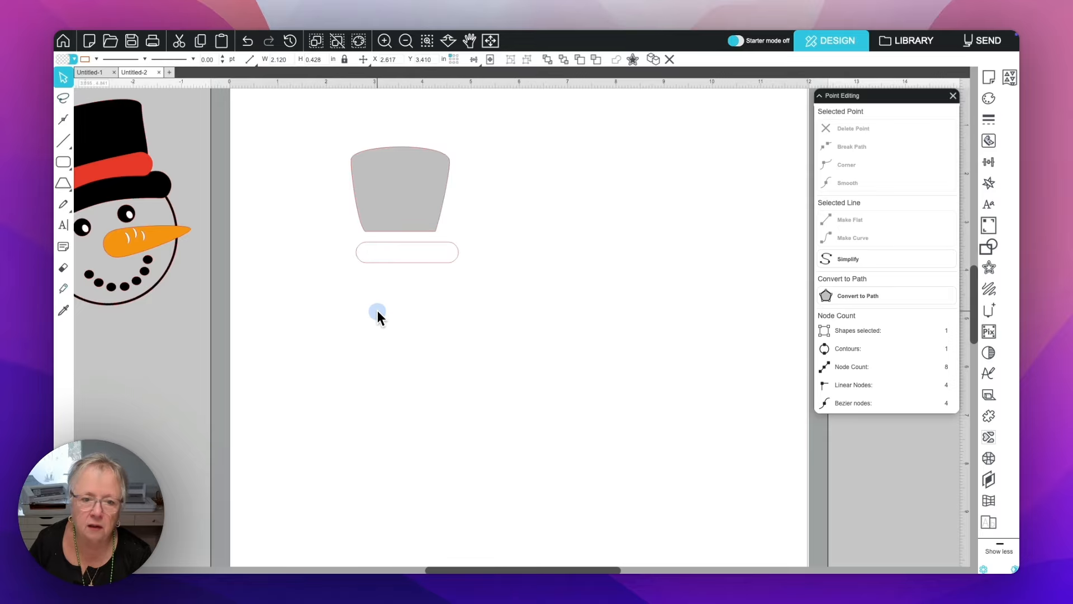
pyautogui.rightClick(381, 260)
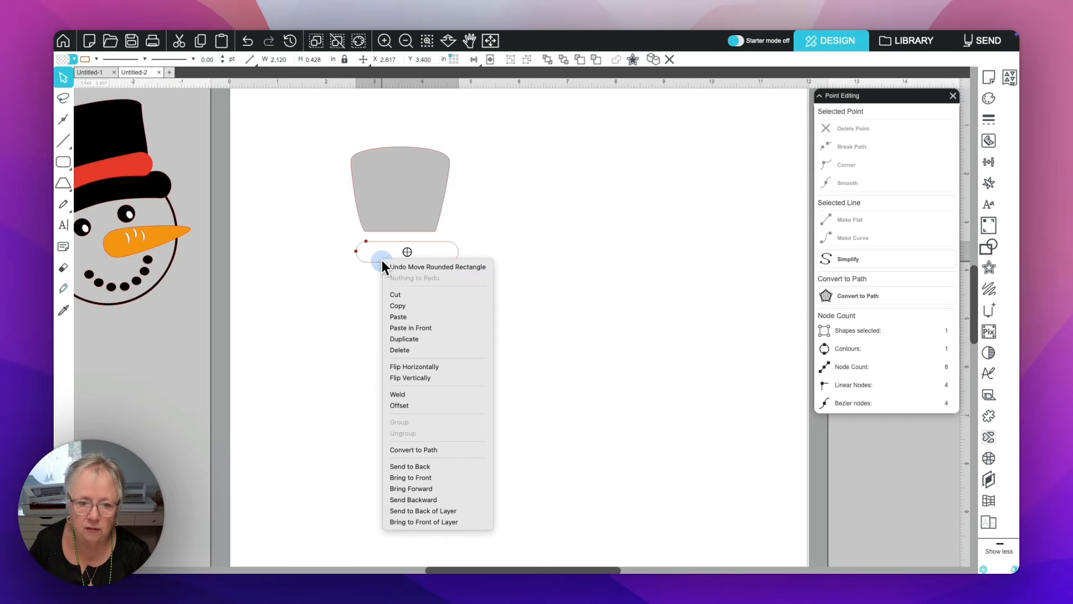
pyautogui.click(407, 450)
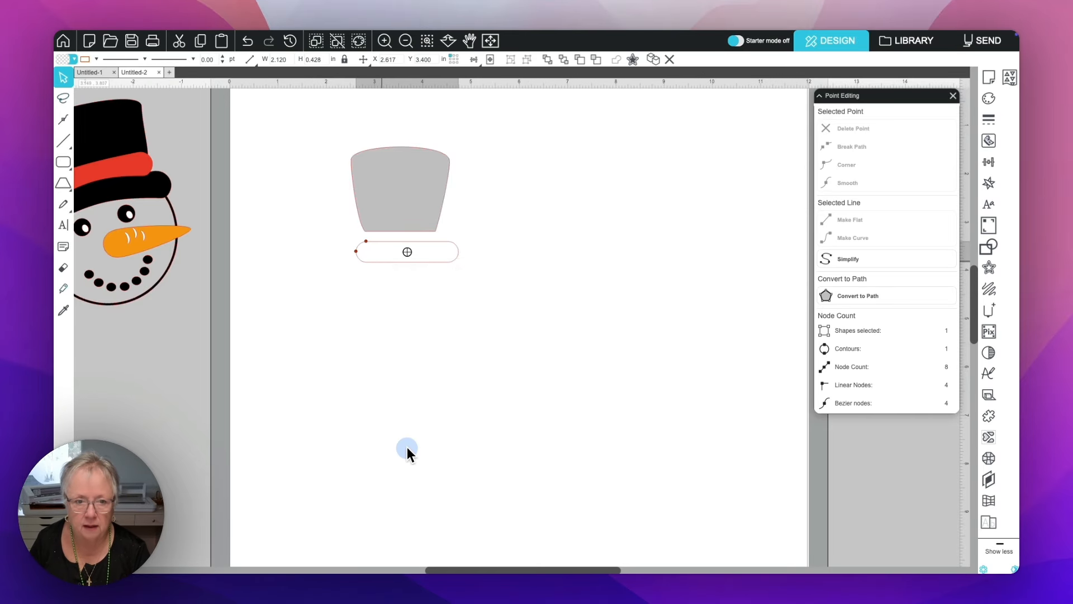
# Open the rounded rectangle for point editing and turn its straight top edge into a curve
pyautogui.doubleClick(392, 260)
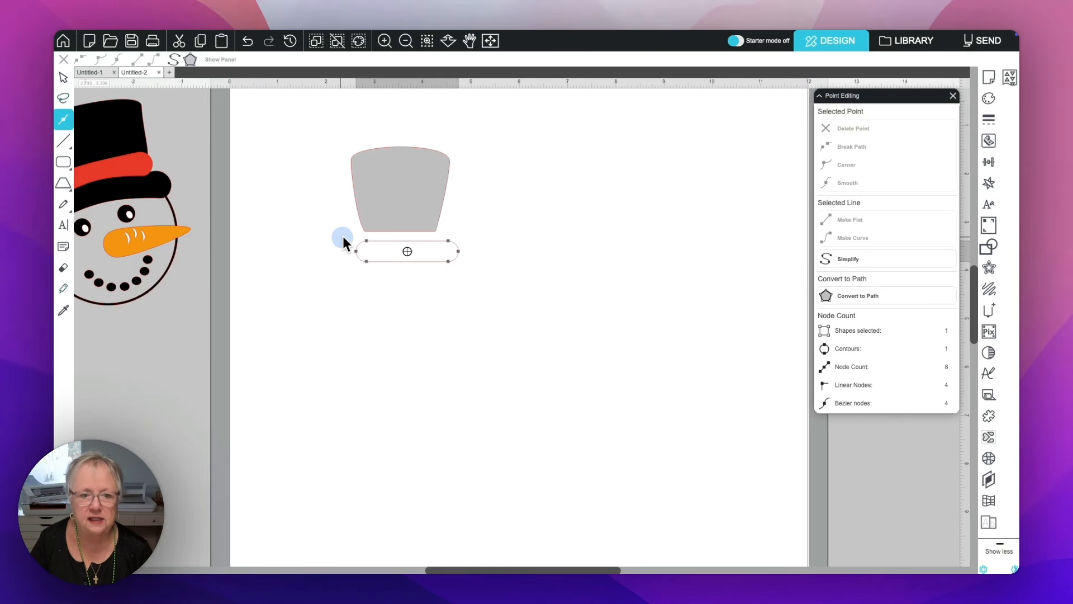
pyautogui.click(367, 241)
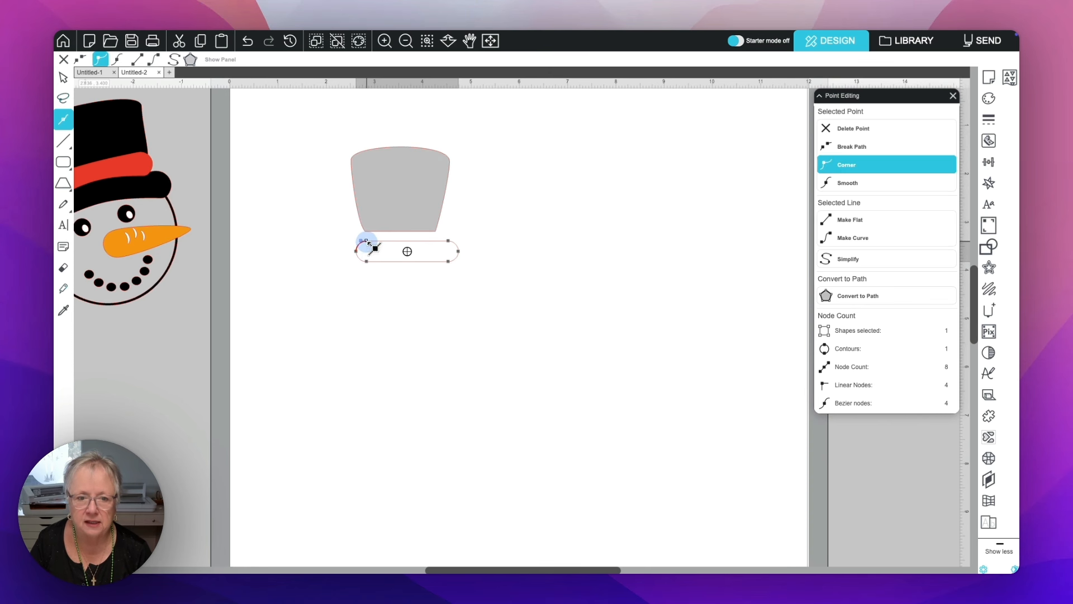
pyautogui.click(450, 241)
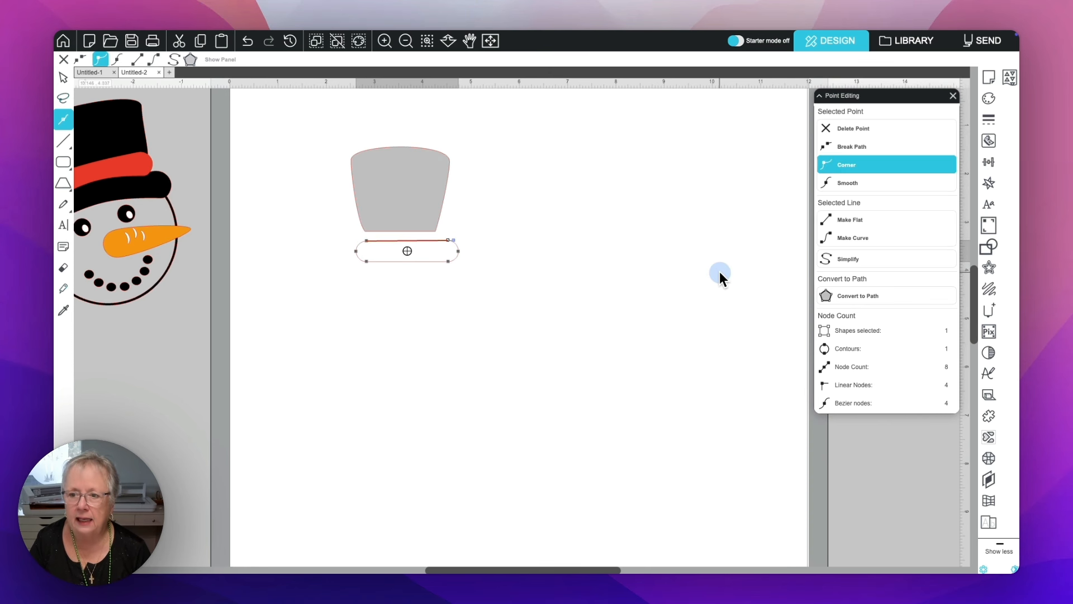
pyautogui.click(831, 241)
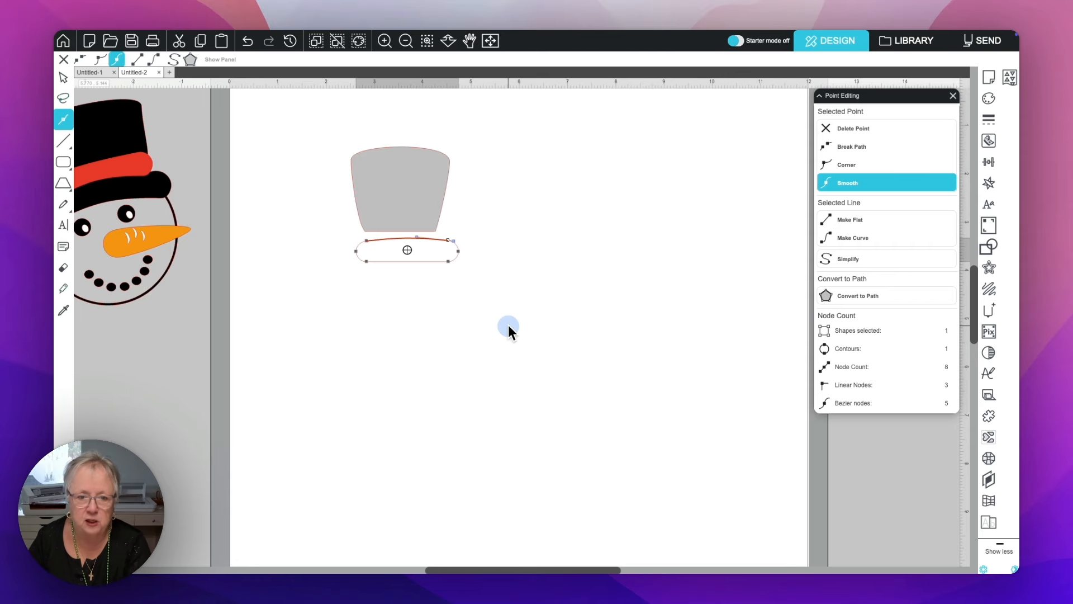
# Turn the rounded rectangle's bottom edge into a curve and bend it upward using the handles at both ends
pyautogui.click(447, 260)
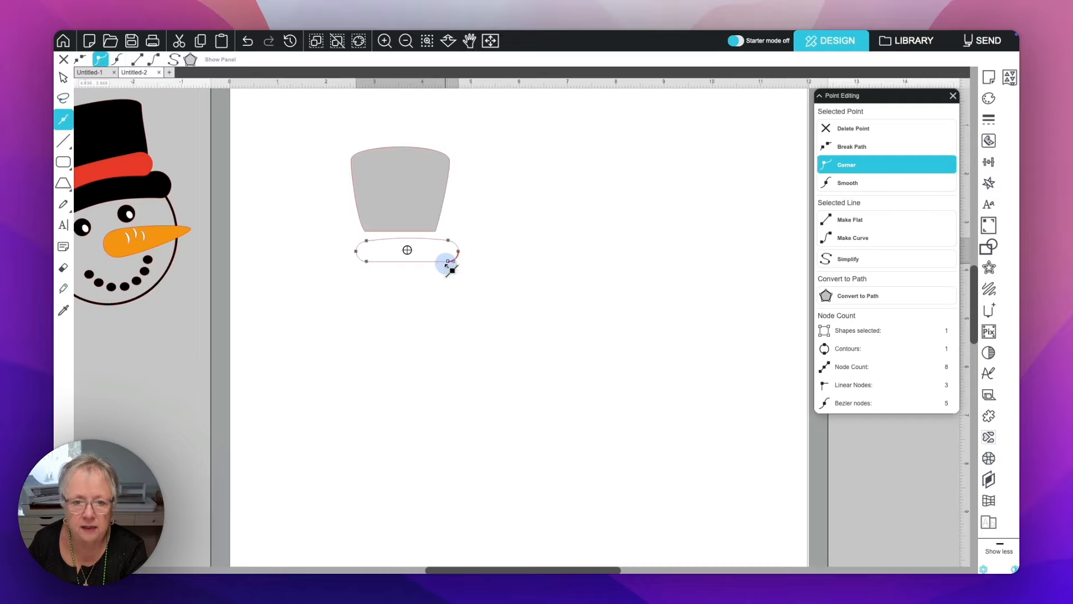
pyautogui.click(367, 261)
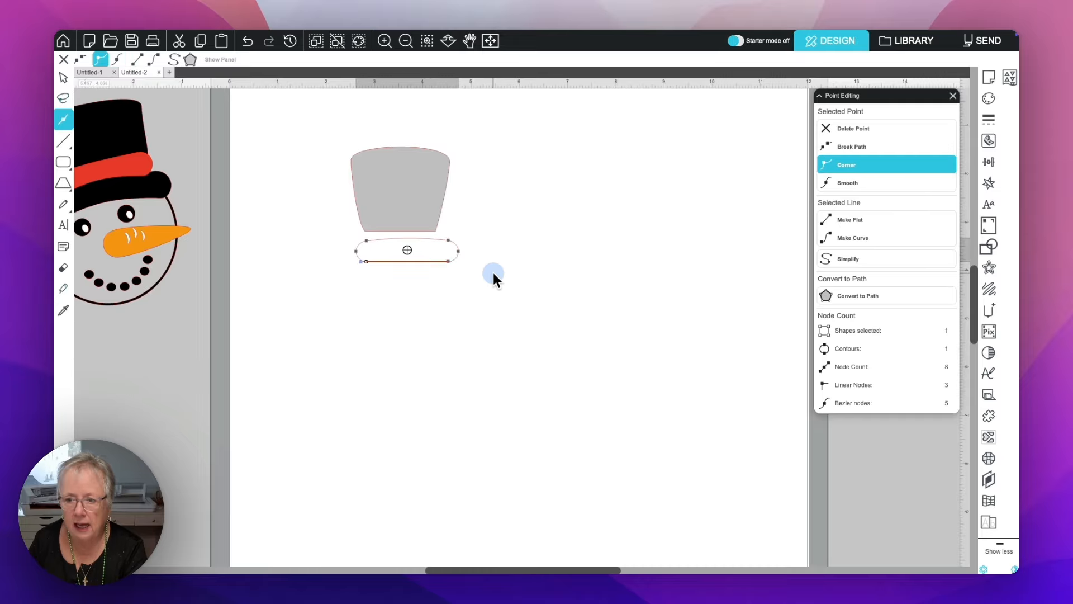
pyautogui.click(844, 239)
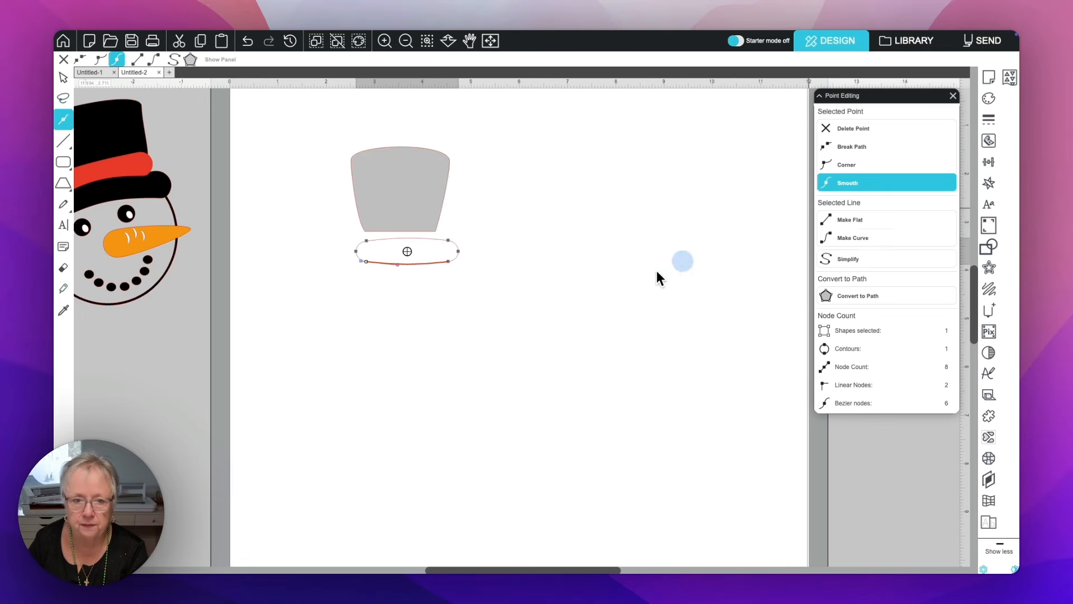
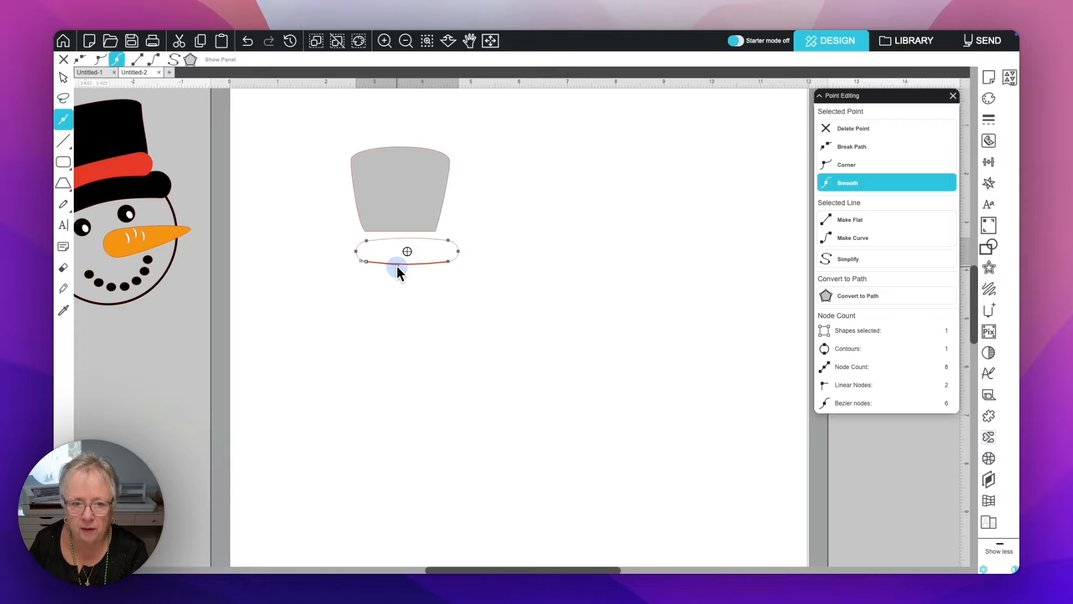
pyautogui.moveTo(399, 267); pyautogui.dragTo(410, 250)
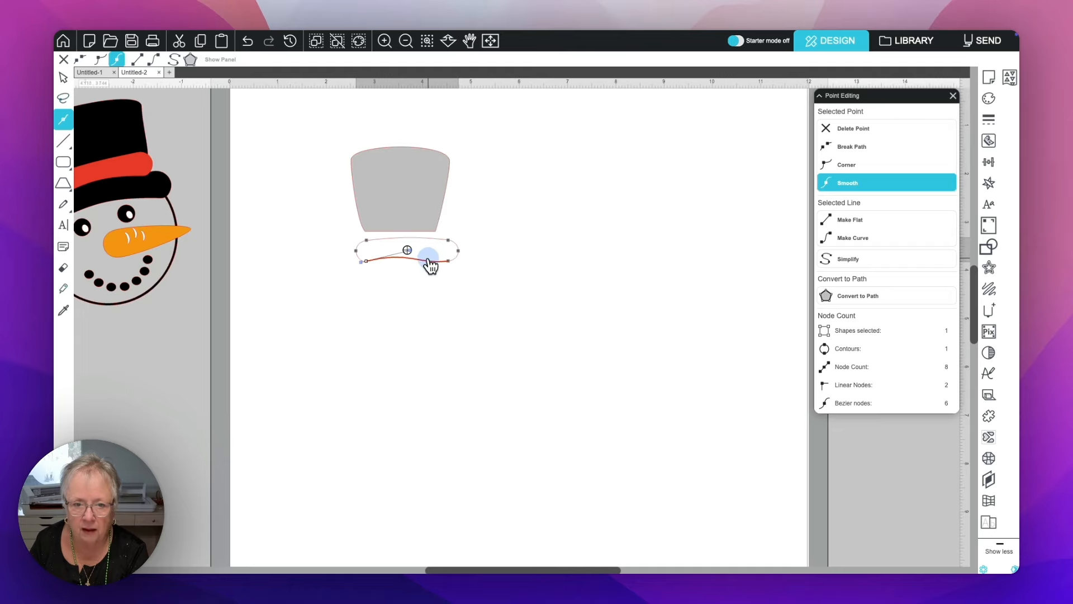
pyautogui.click(448, 262)
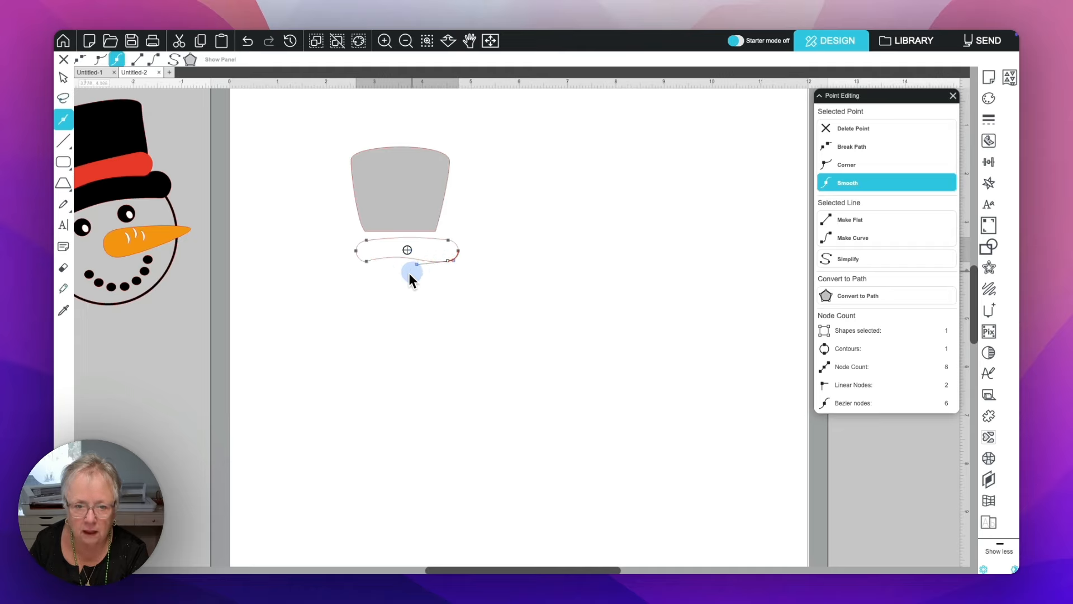
pyautogui.moveTo(417, 263); pyautogui.dragTo(421, 255)
pyautogui.click(433, 270)
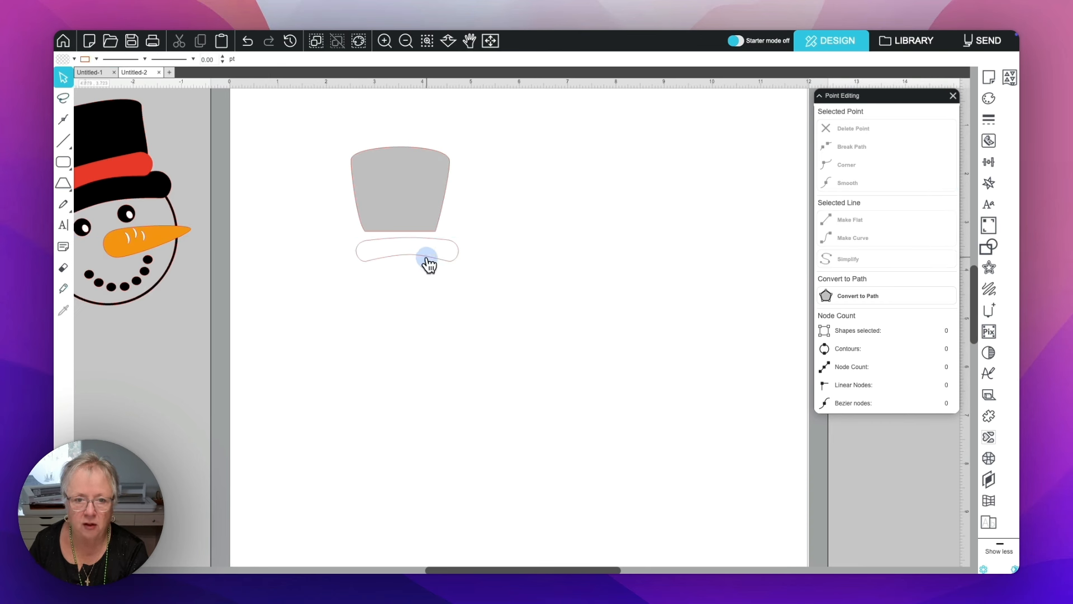
# Refine the curve handle at the band's lower-right point to even out the arched bottom edge
pyautogui.click(428, 262)
pyautogui.doubleClick(427, 256)
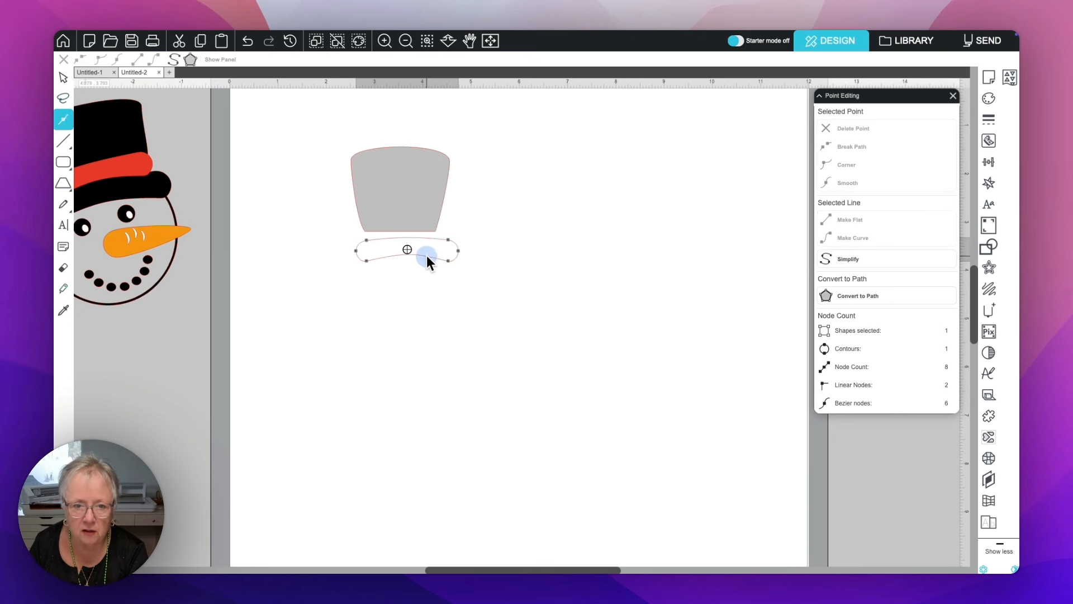
pyautogui.click(447, 261)
pyautogui.moveTo(447, 260); pyautogui.dragTo(423, 258)
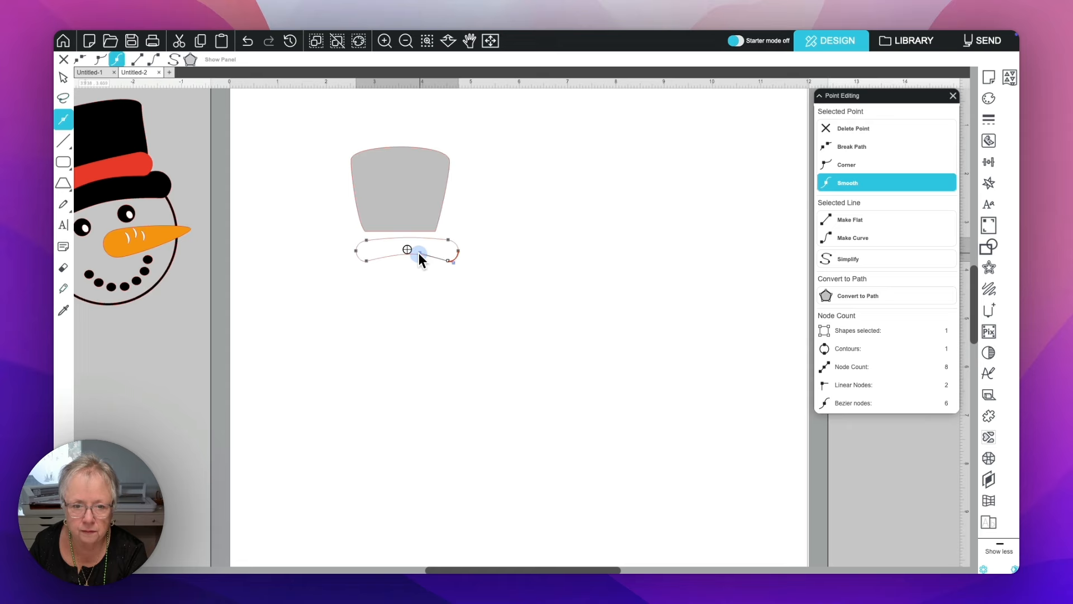
pyautogui.click(429, 270)
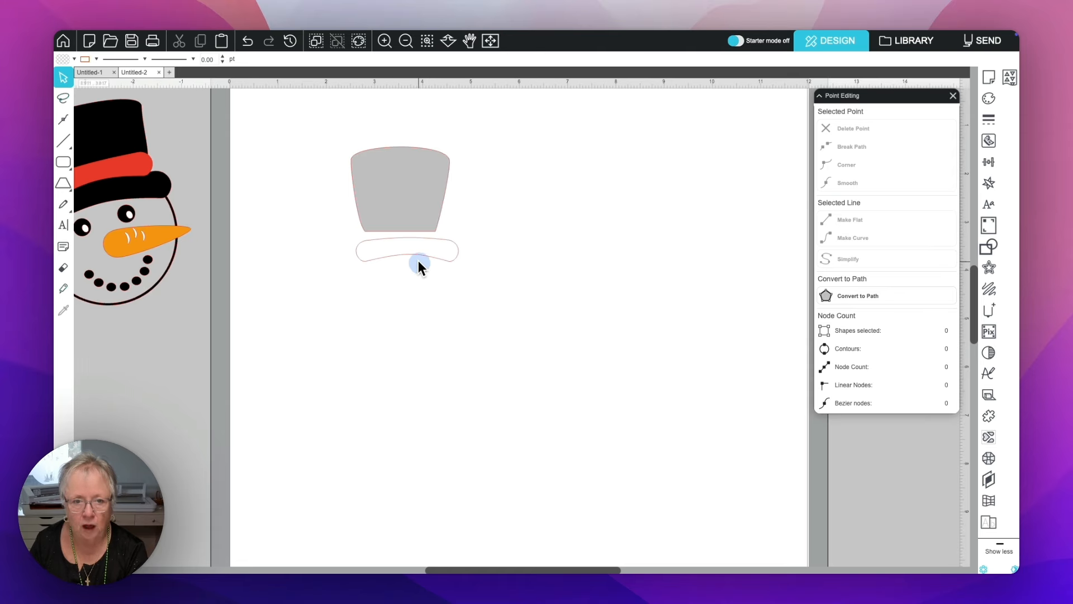
# Move the curved band up to overlap the base of the grey hat shape and narrow it to about 1.71 in wide
pyautogui.click(418, 258)
pyautogui.moveTo(417, 257); pyautogui.dragTo(416, 246)
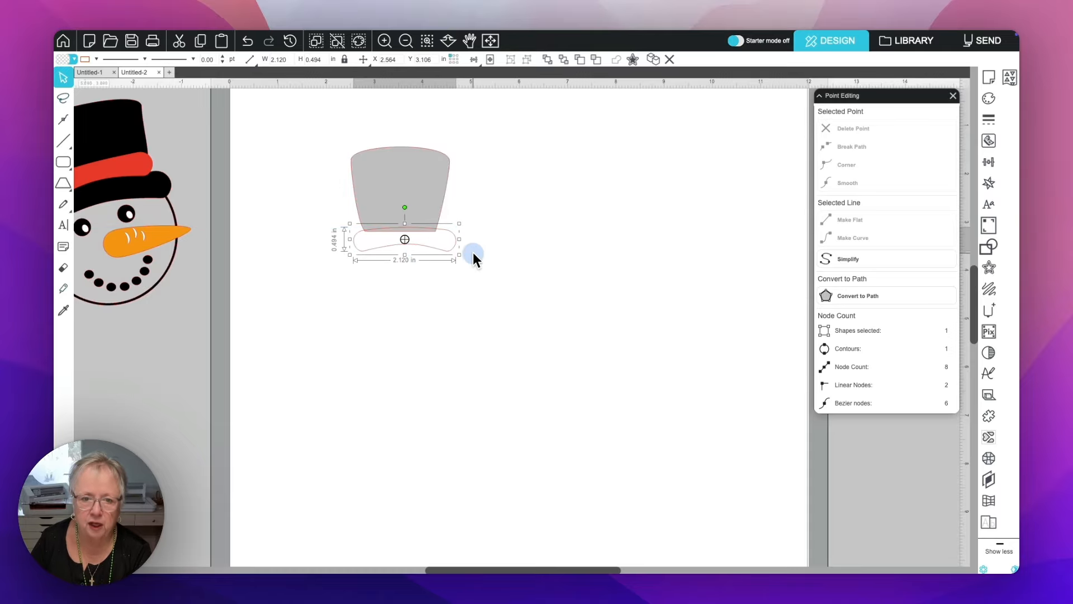
pyautogui.moveTo(459, 239); pyautogui.dragTo(414, 244)
pyautogui.click(408, 250)
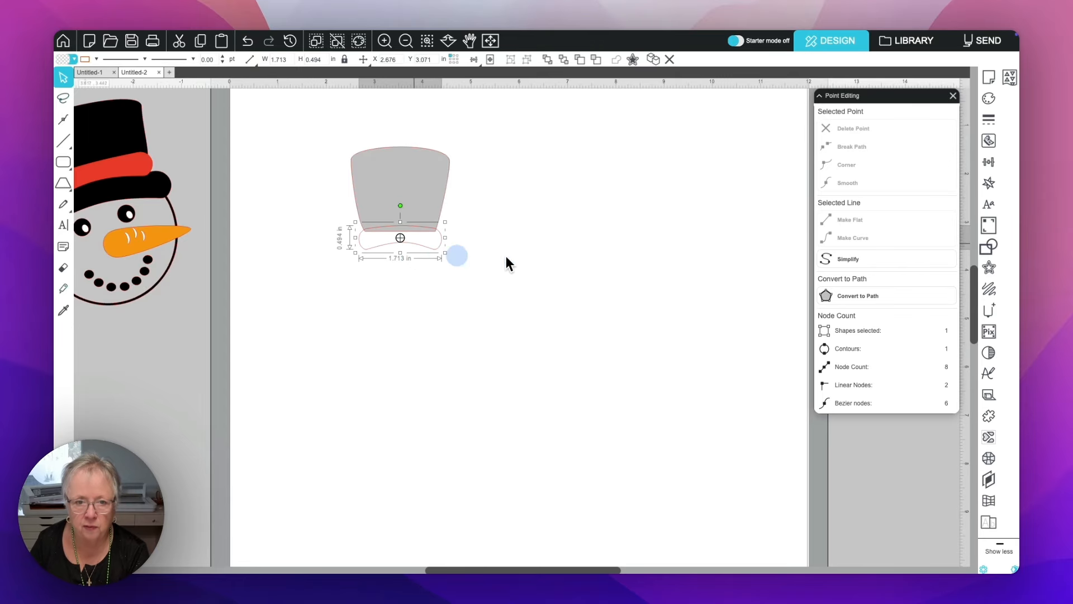
pyautogui.click(537, 258)
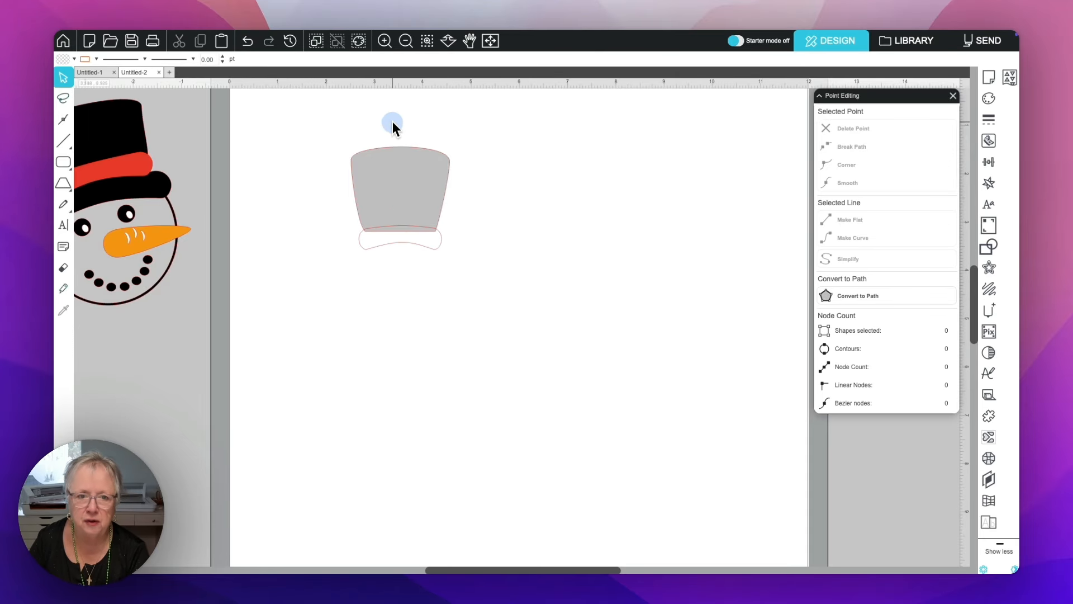
# Duplicate the curved band and place the copy in the empty area below the hat
pyautogui.moveTo(393, 123); pyautogui.dragTo(398, 295)
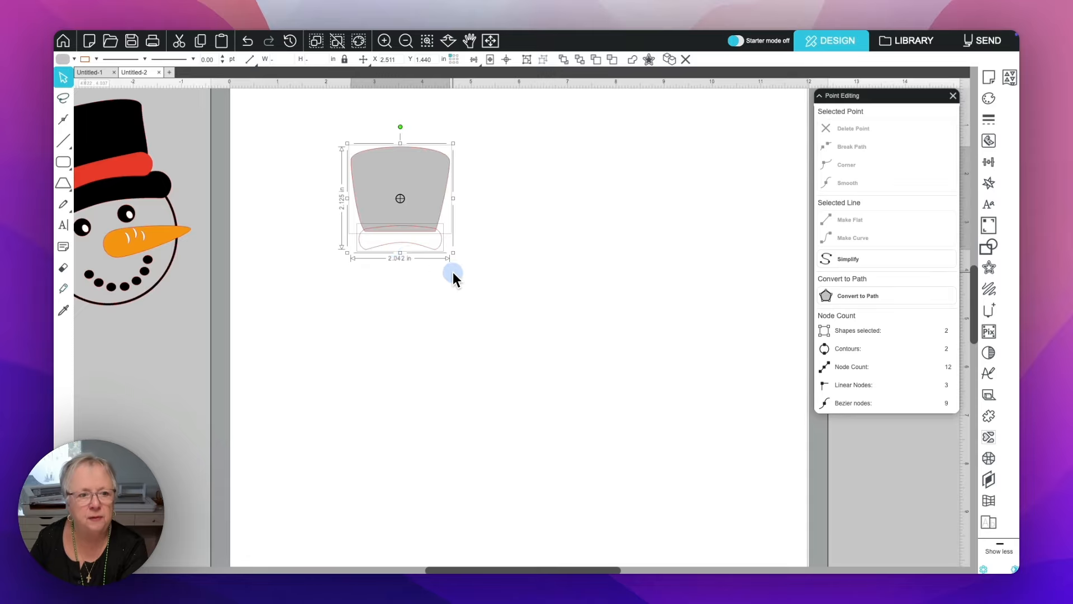
pyautogui.click(396, 246)
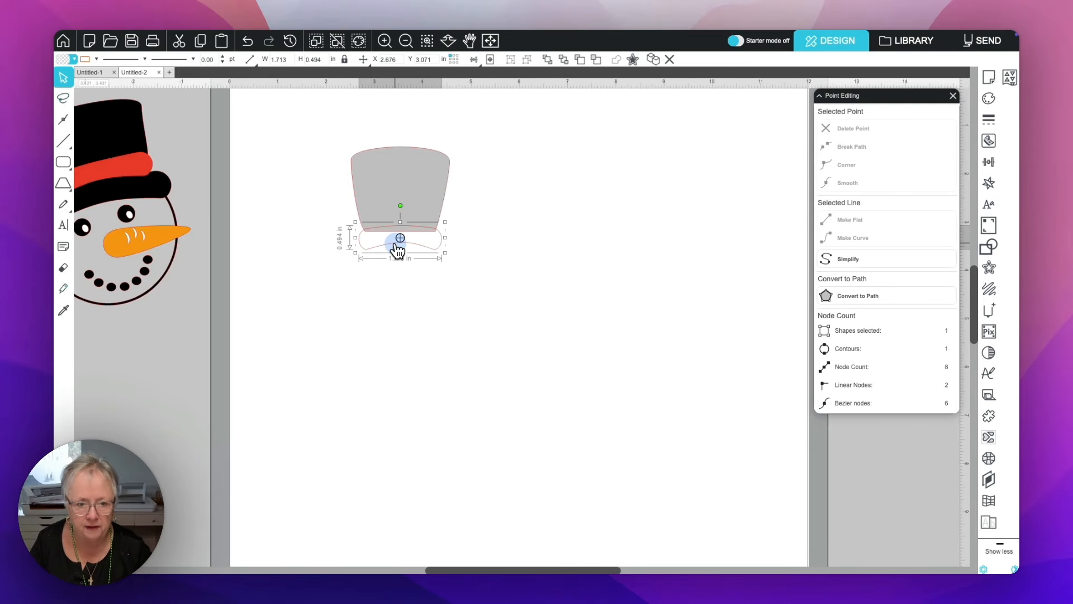
pyautogui.moveTo(395, 242); pyautogui.dragTo(377, 330)
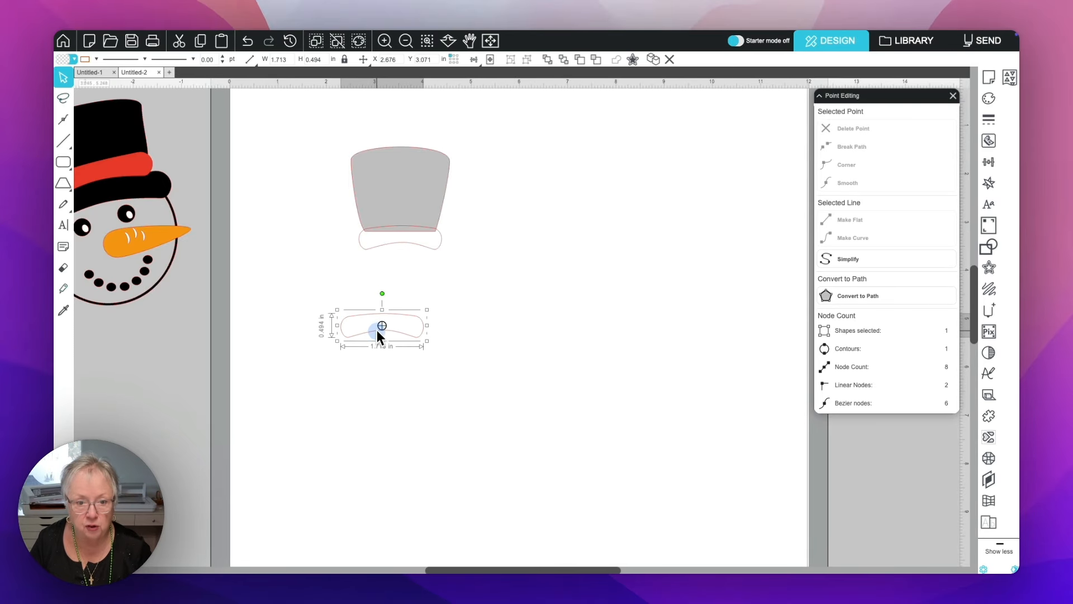
# Resize the band overlapping the hat to about 1.77 by 0.44 in and centre-align it with the grey crown
pyautogui.click(427, 248)
pyautogui.moveTo(446, 236); pyautogui.dragTo(403, 250)
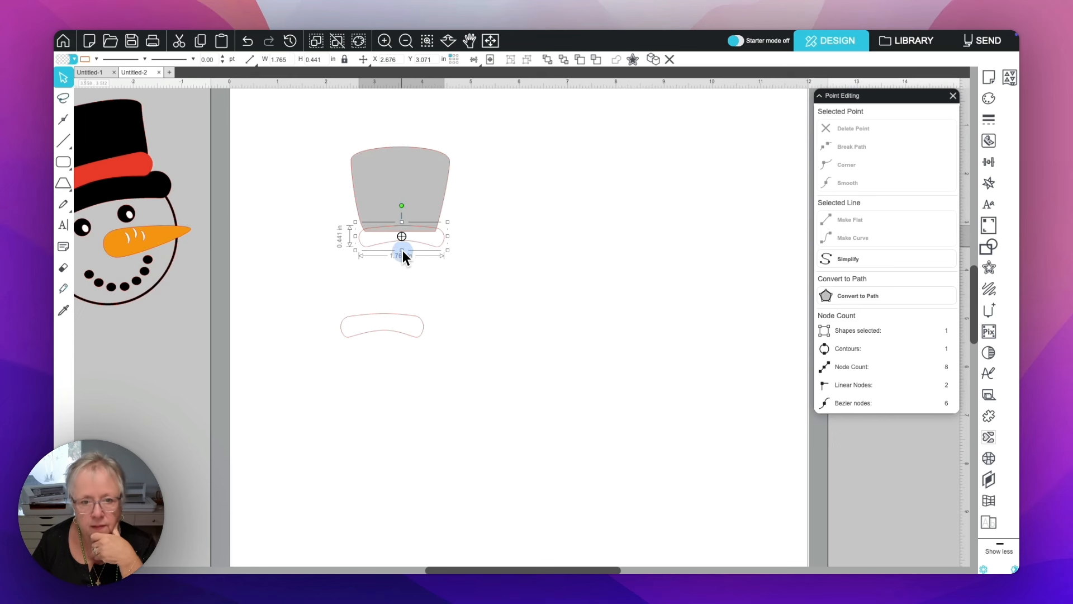
pyautogui.moveTo(474, 249); pyautogui.dragTo(332, 176)
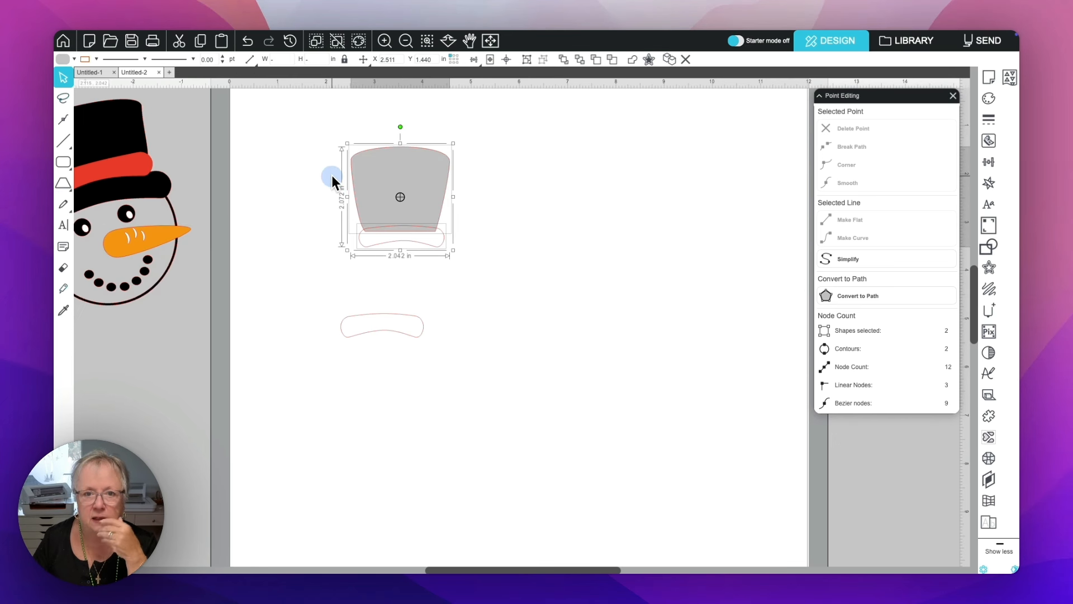
pyautogui.click(474, 58)
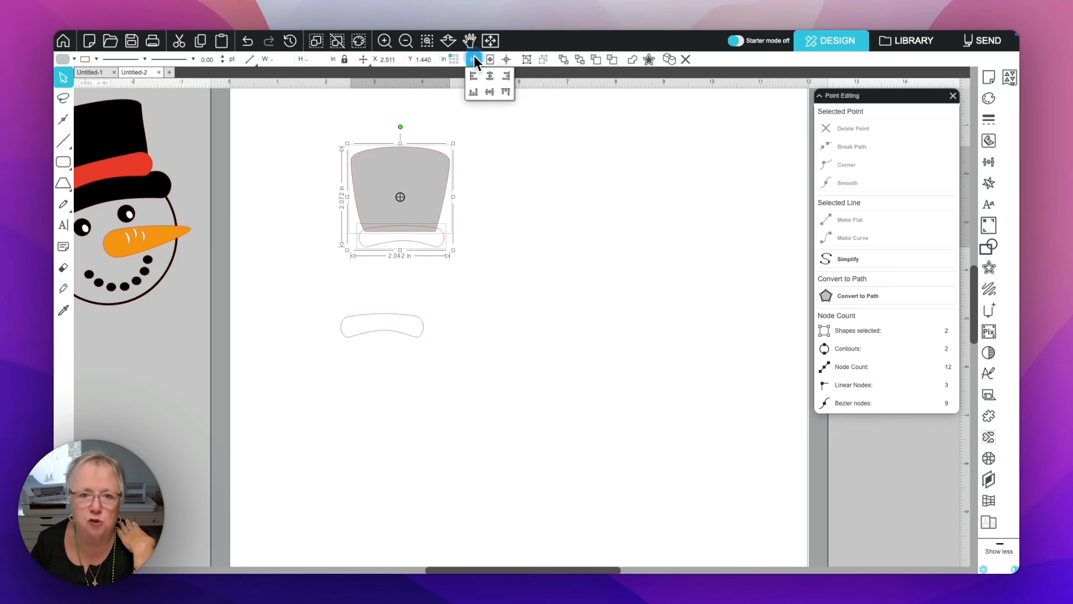
pyautogui.click(497, 77)
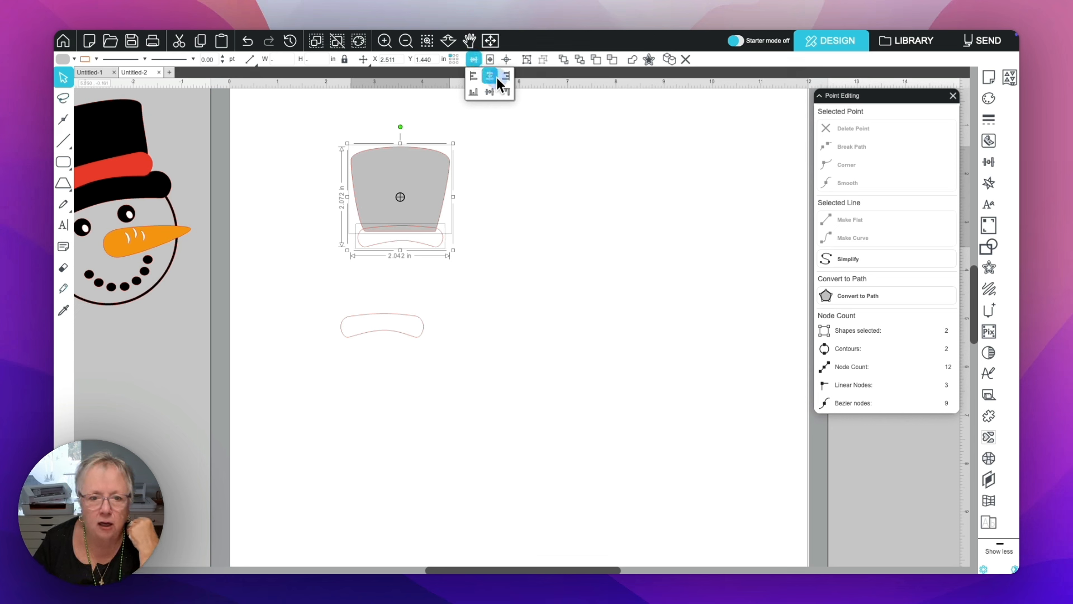
# Try welding the grey crown and the overlapping band into one shape
pyautogui.rightClick(422, 140)
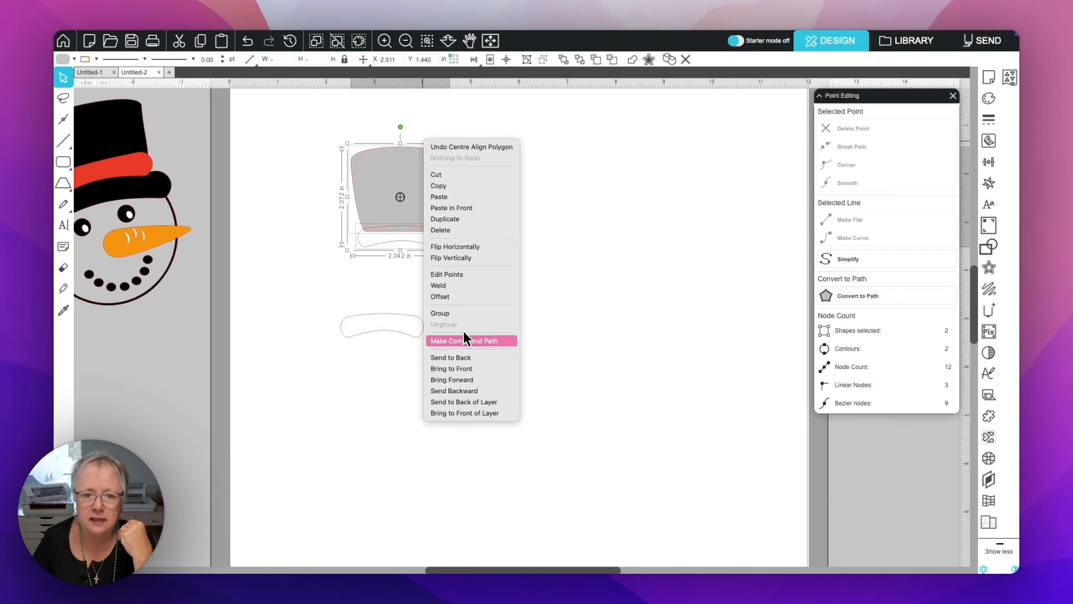
pyautogui.click(462, 286)
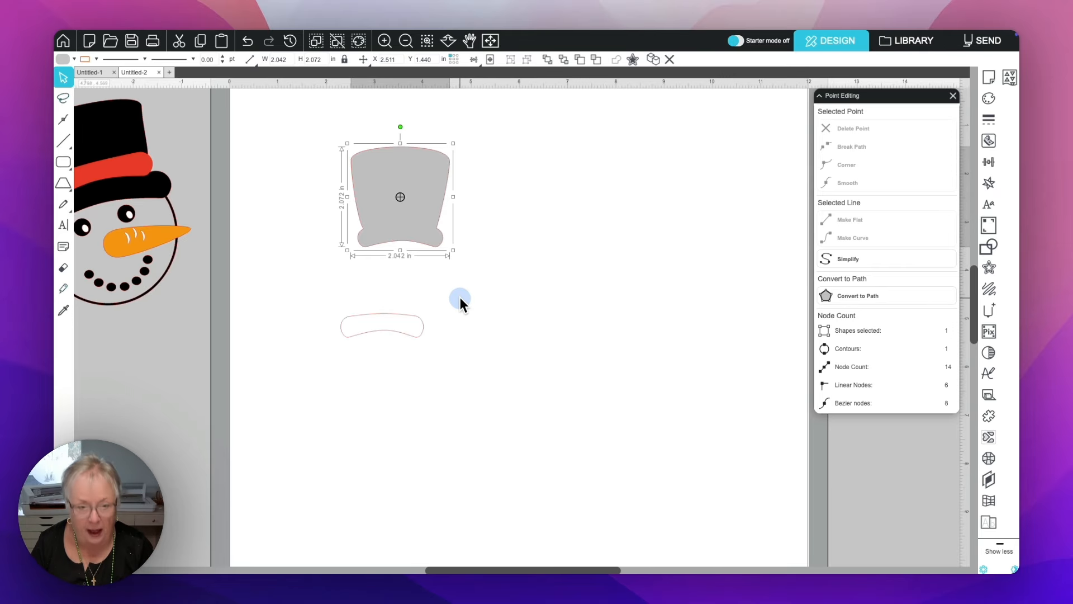
pyautogui.hotkey('ctrl', 'z')
pyautogui.click(471, 300)
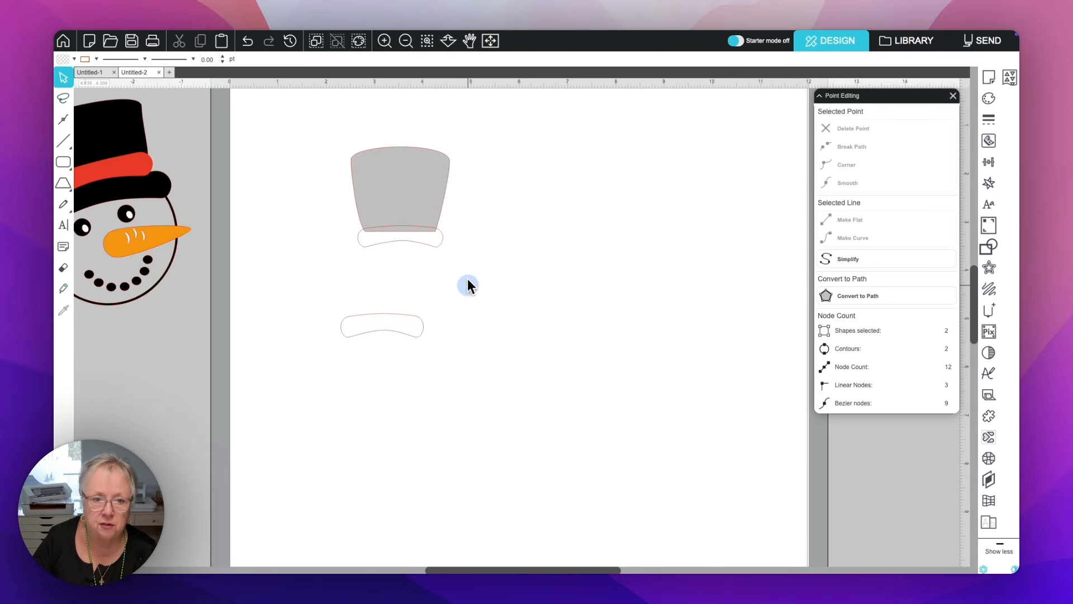
# Shrink the grey crown to about 1.99 in wide by 1.55 in high and centre-align it with the band
pyautogui.click(406, 199)
pyautogui.moveTo(408, 147); pyautogui.dragTo(432, 307)
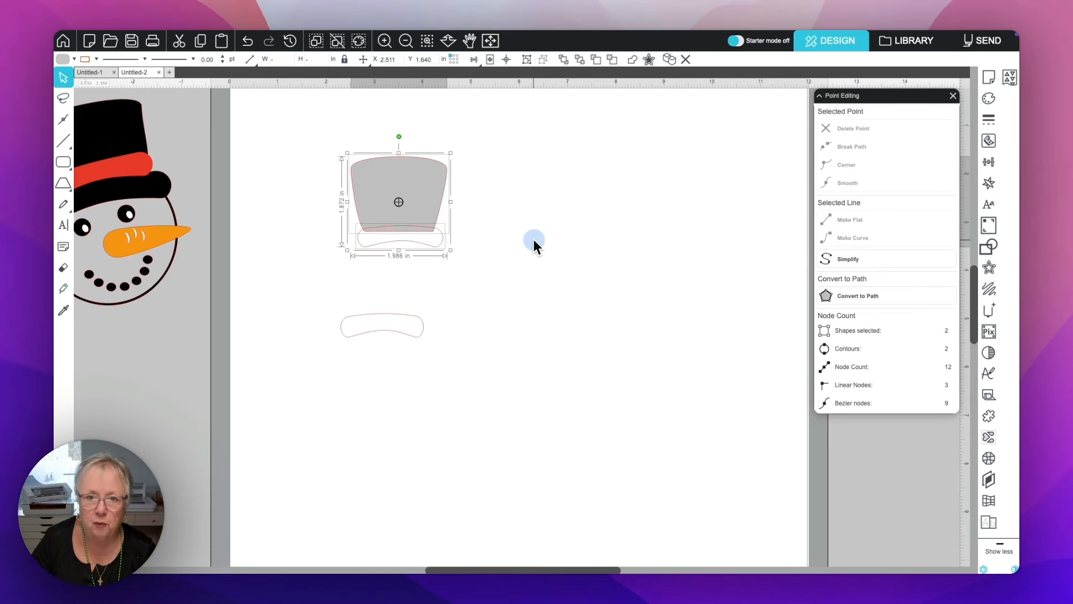
pyautogui.click(475, 60)
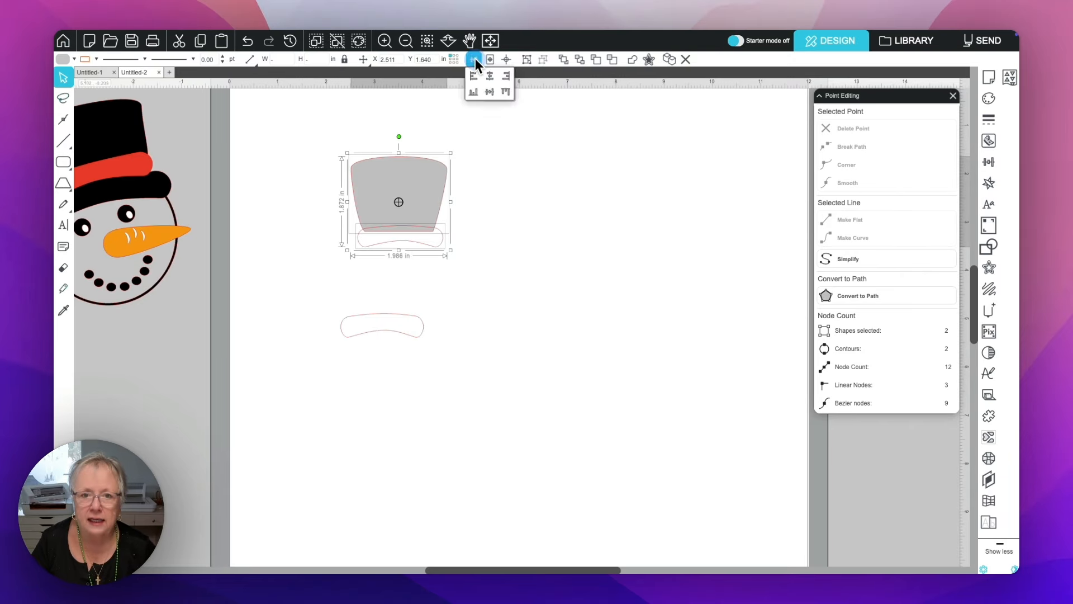
pyautogui.click(489, 75)
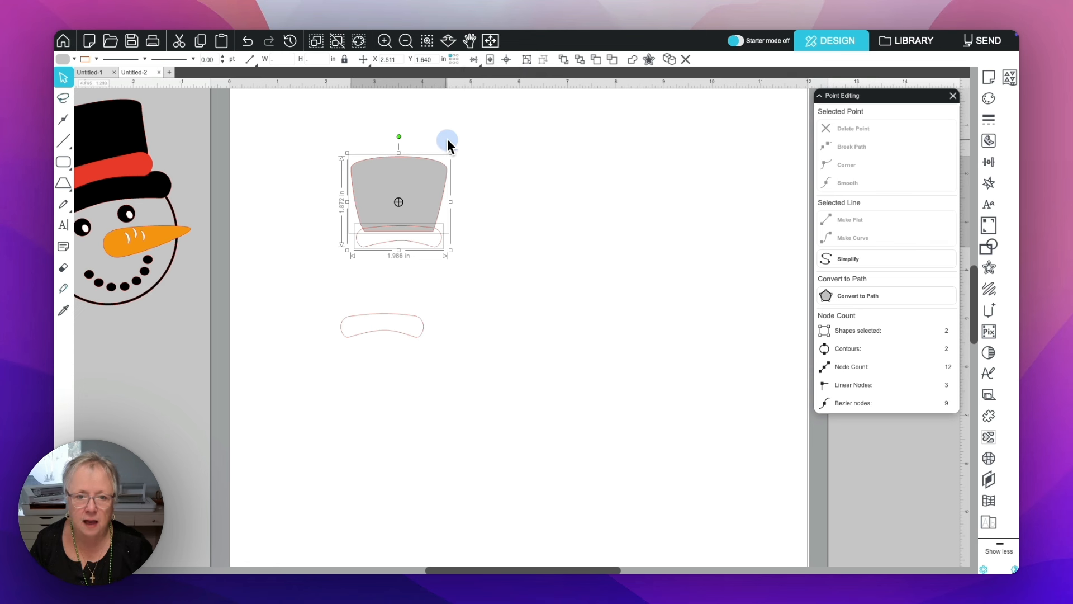
pyautogui.rightClick(441, 166)
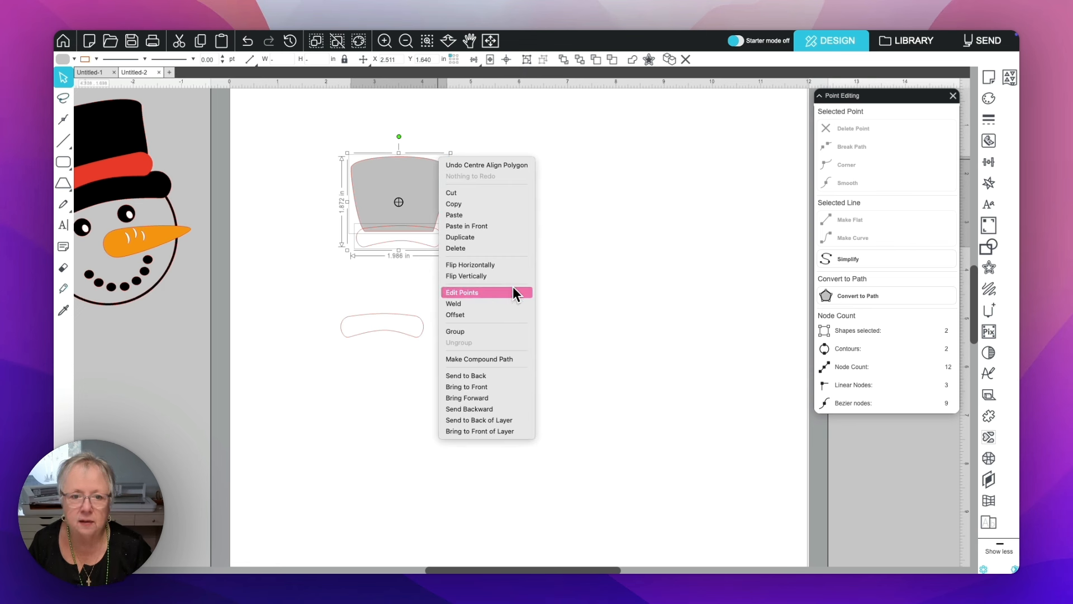
pyautogui.click(535, 287)
# Move the band at the crown's base up slightly so it overlaps the crown more
pyautogui.click(413, 259)
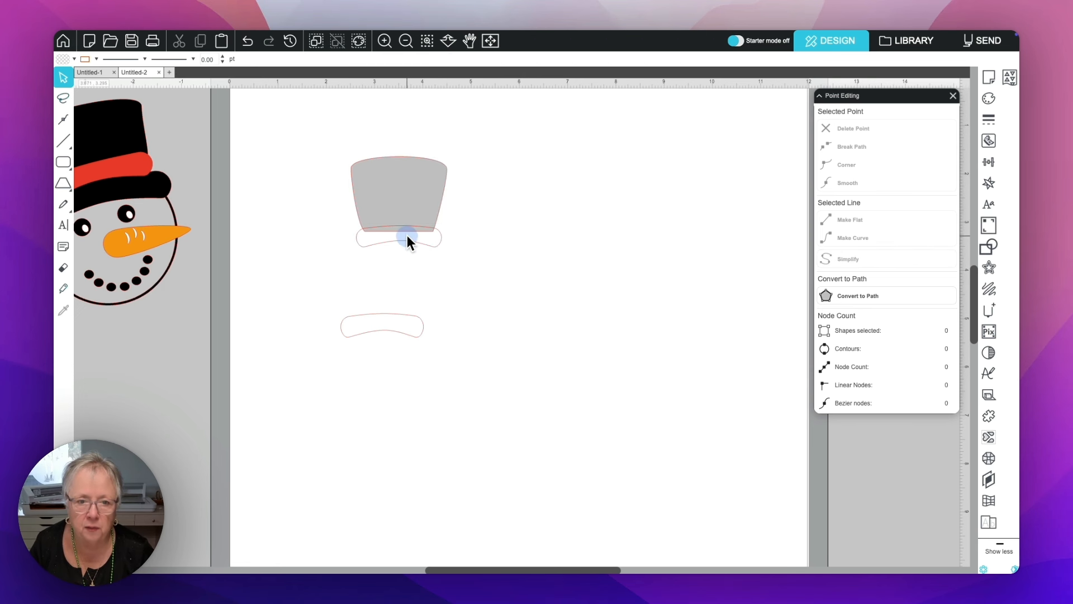
pyautogui.click(407, 235)
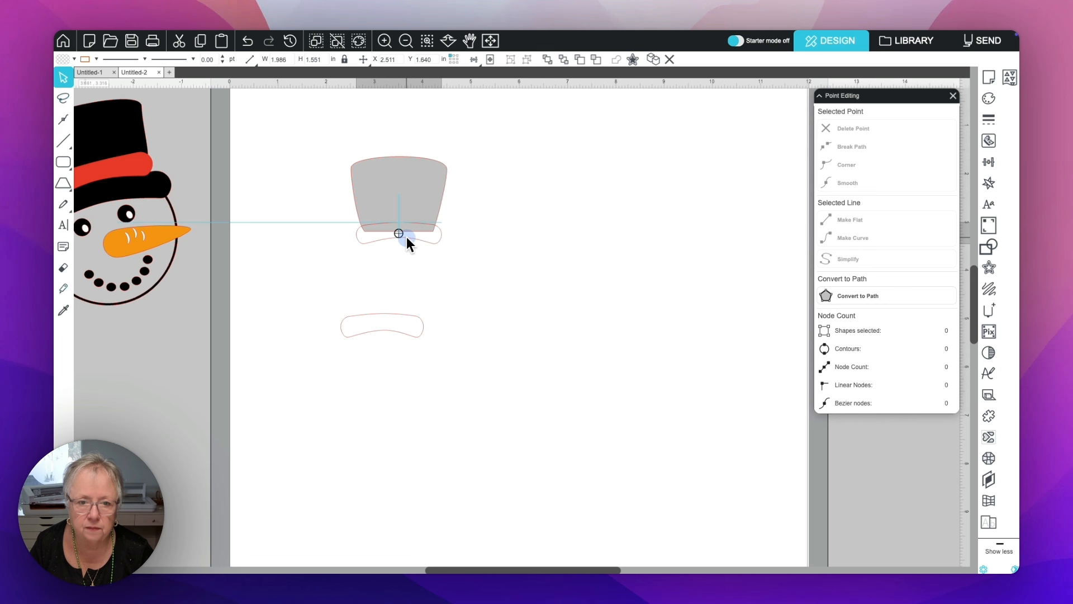
pyautogui.click(407, 237)
# Weld the grey crown and the overlapping band into one hat shape and fill it with black
pyautogui.click(395, 184)
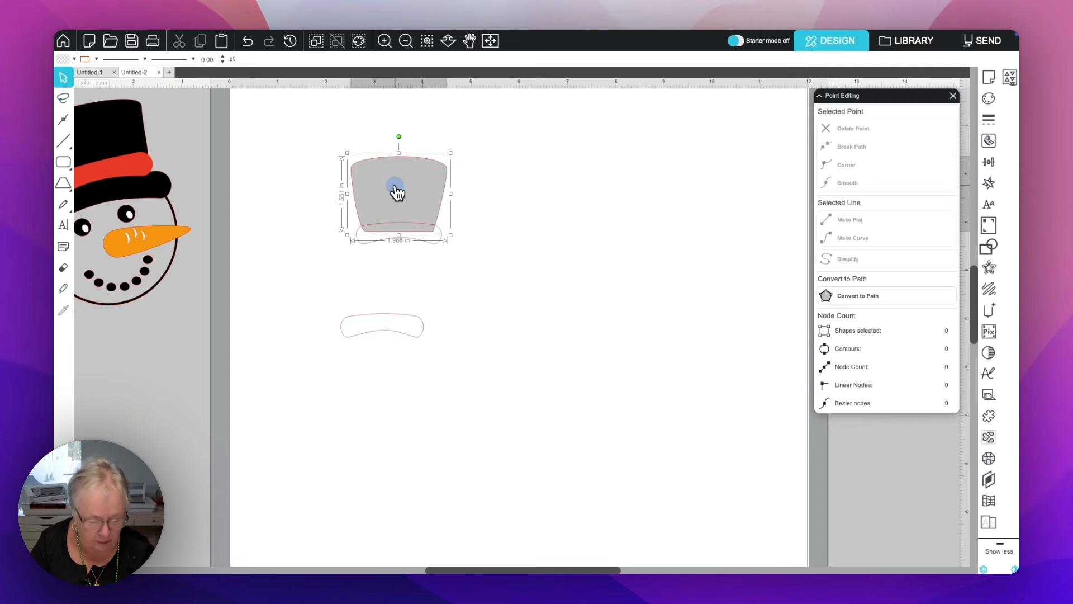
pyautogui.rightClick(395, 183)
pyautogui.click(330, 174)
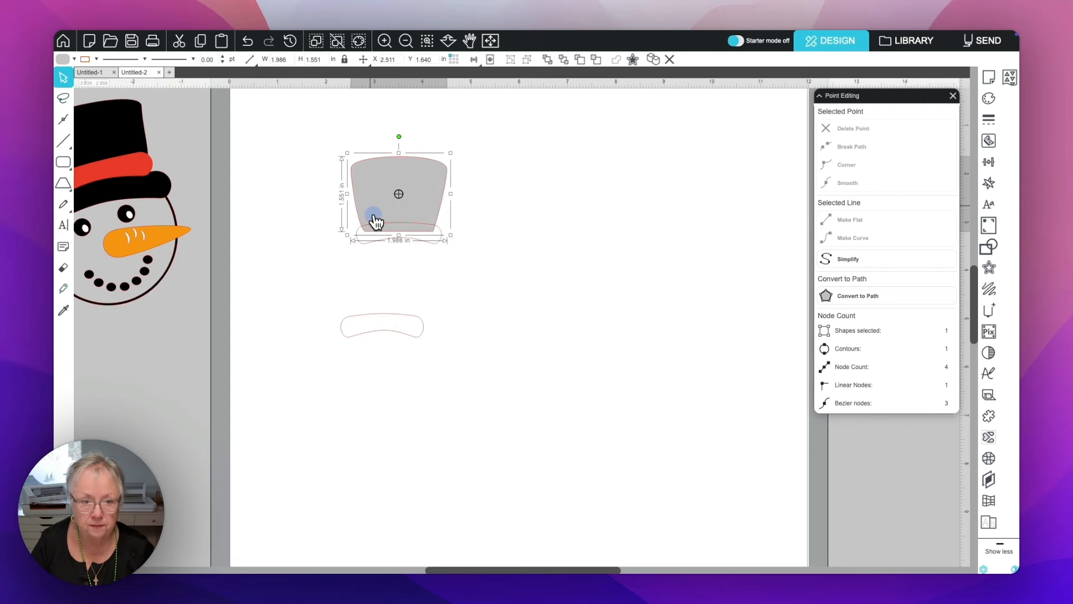
pyautogui.keyDown('shift'); pyautogui.click(428, 244); pyautogui.keyUp('shift')
pyautogui.rightClick(429, 244)
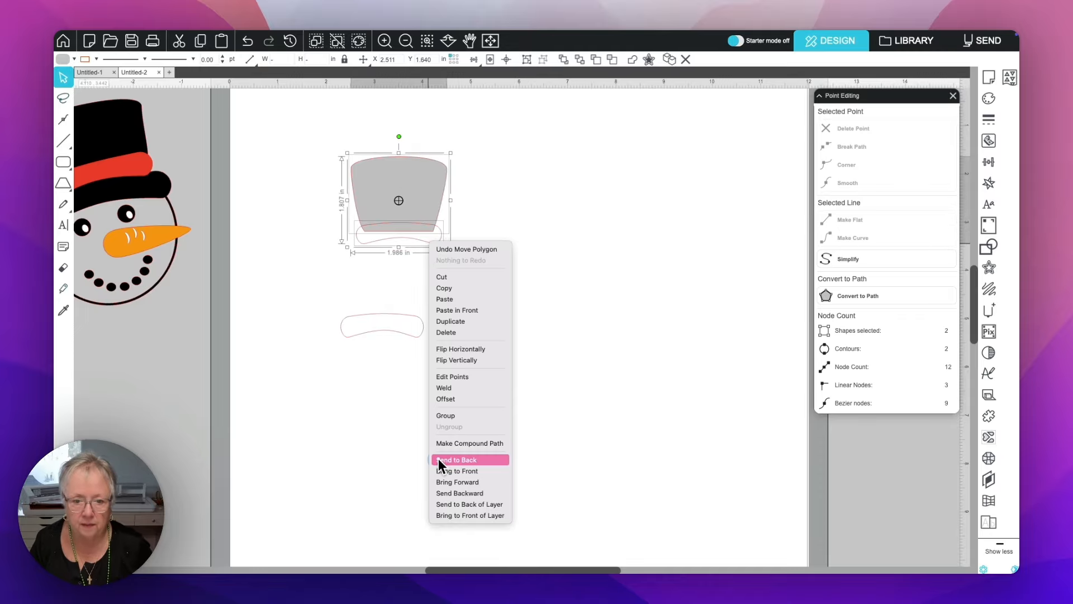
pyautogui.click(450, 388)
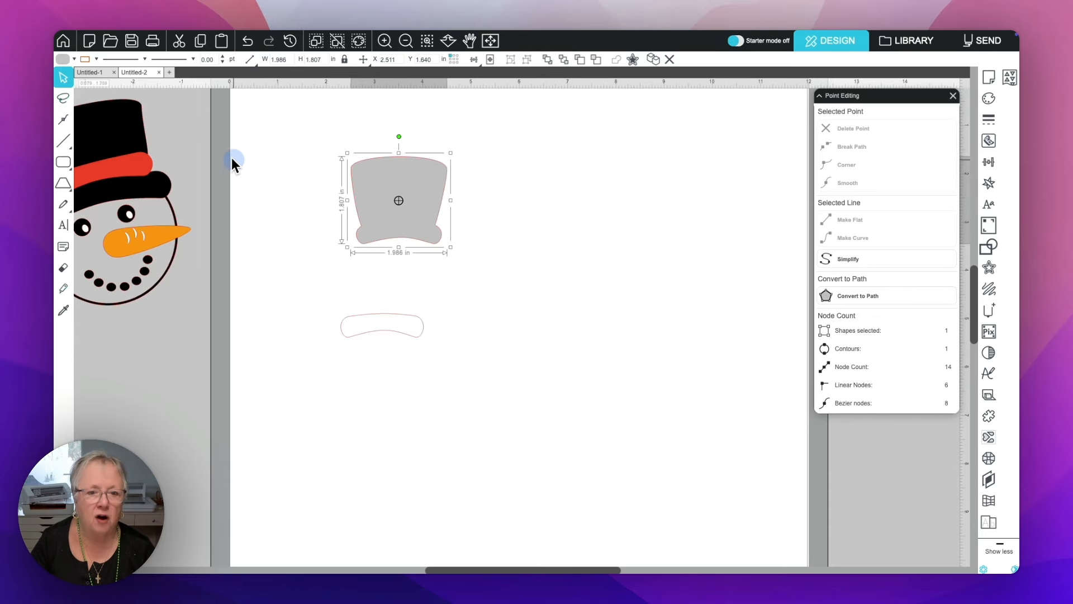
pyautogui.click(74, 58)
pyautogui.click(187, 97)
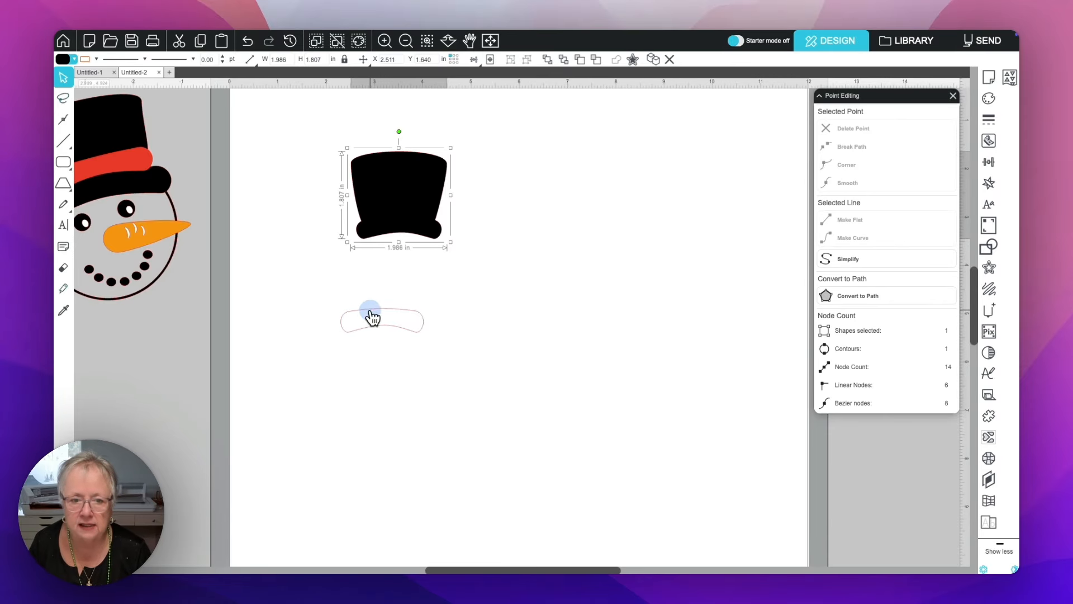
# Move the spare curved band onto the black hat just above the brim and fill it with red
pyautogui.moveTo(369, 316); pyautogui.dragTo(387, 207)
pyautogui.press('Escape')
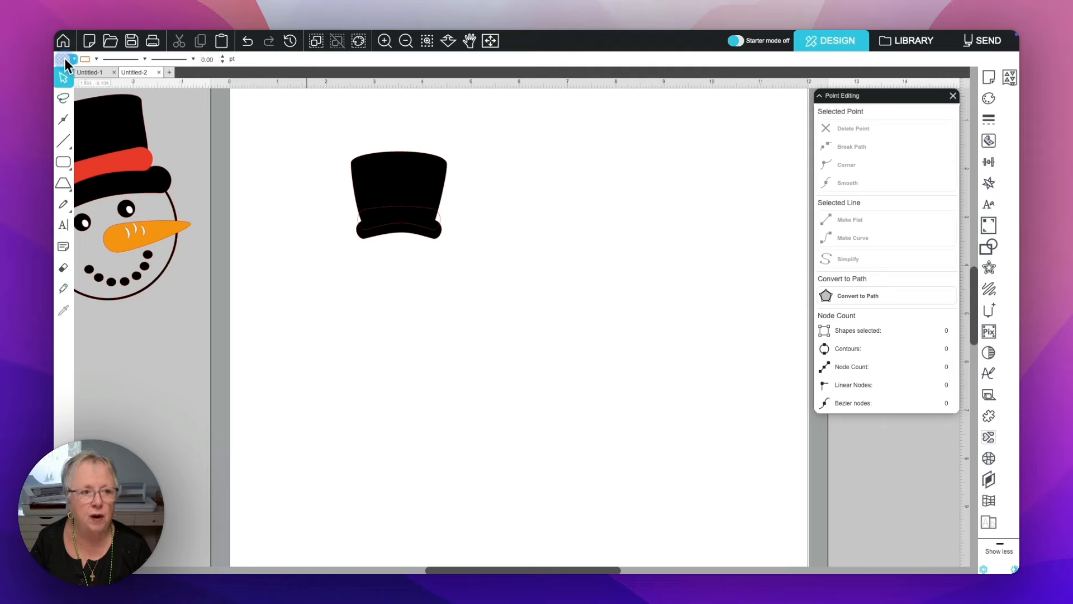
pyautogui.click(72, 58)
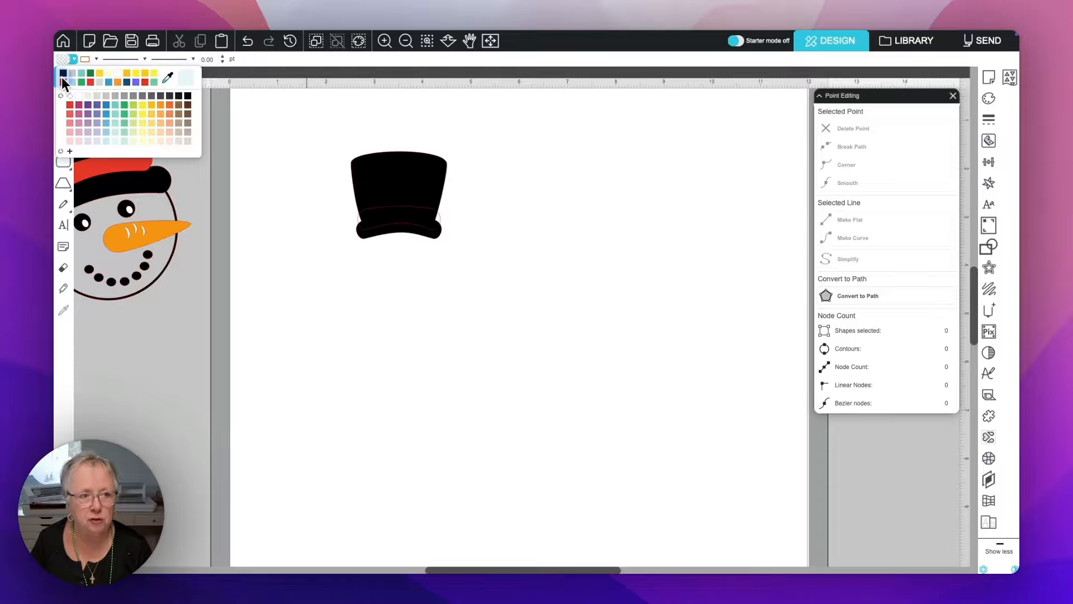
pyautogui.click(61, 81)
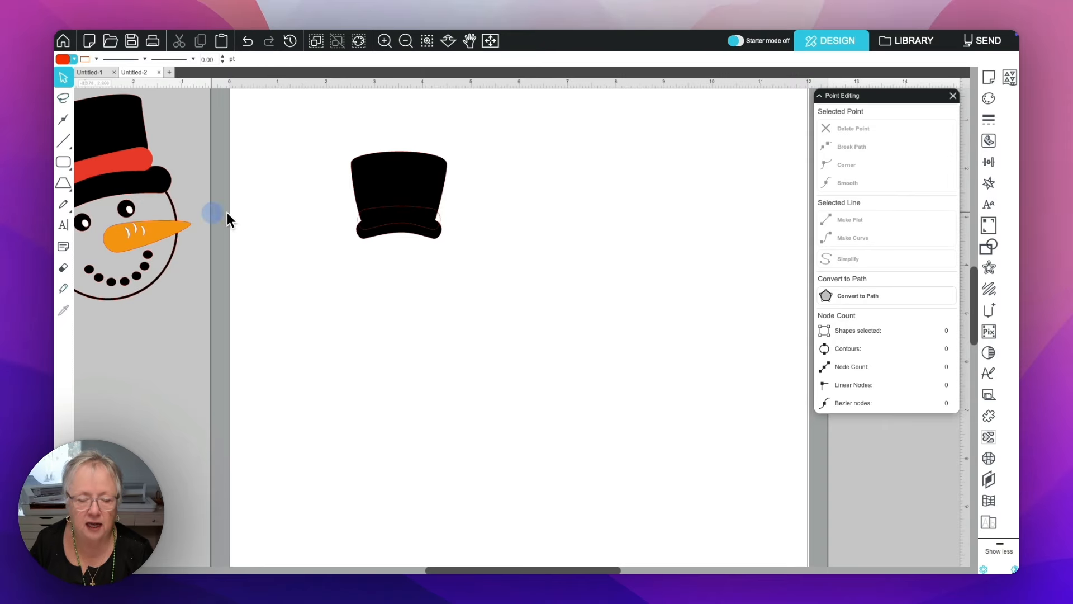
pyautogui.click(359, 223)
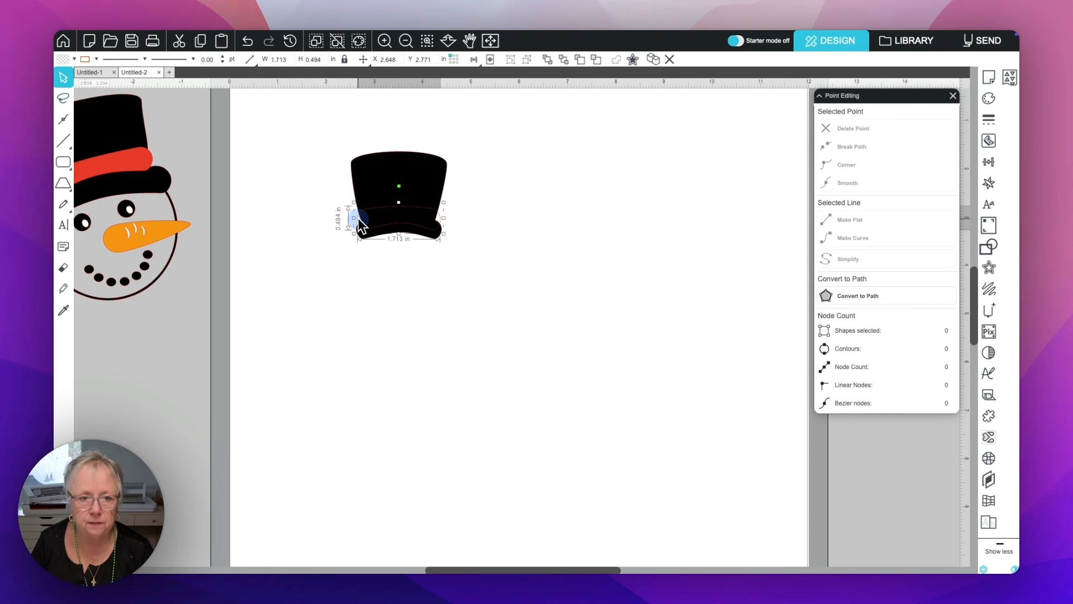
pyautogui.click(73, 58)
pyautogui.click(62, 72)
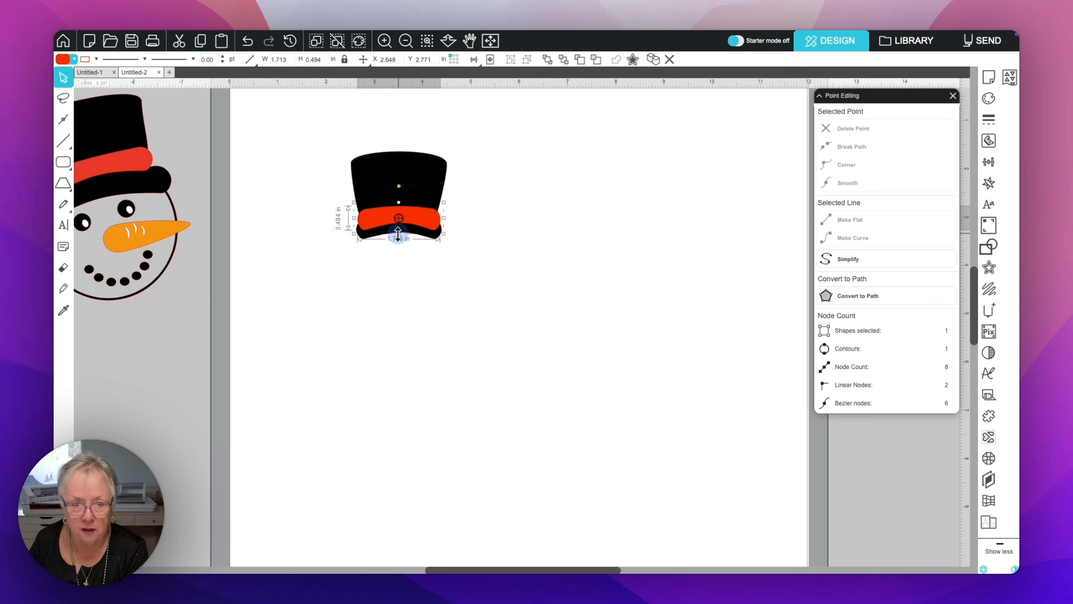
# Resize the red band to about 1.66 in wide by 0.36 in high and centre-align it with the black hat
pyautogui.moveTo(398, 234); pyautogui.dragTo(397, 226)
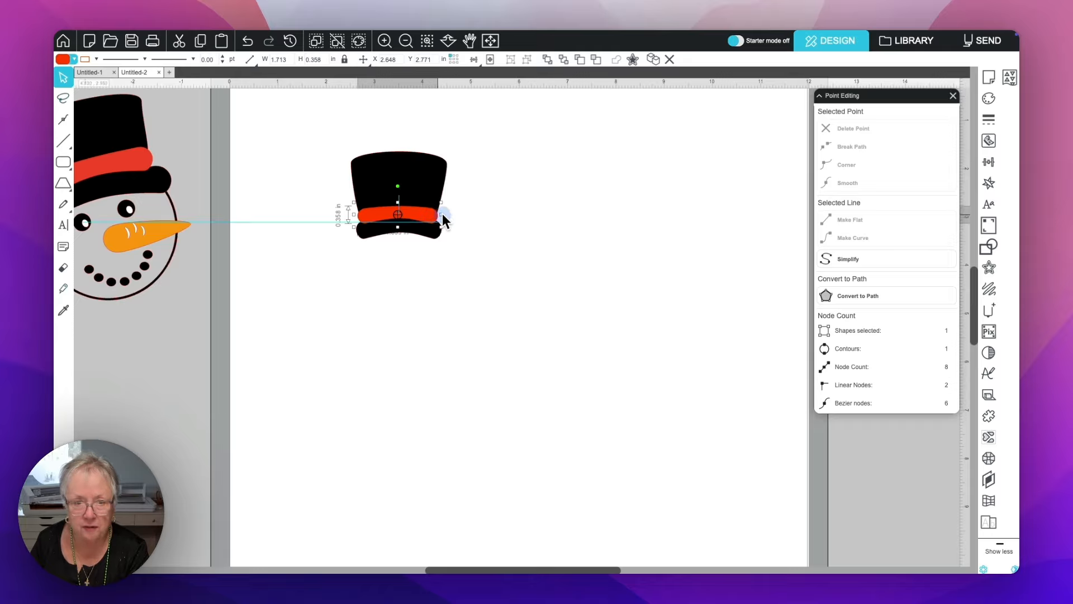
pyautogui.moveTo(442, 214); pyautogui.dragTo(428, 214)
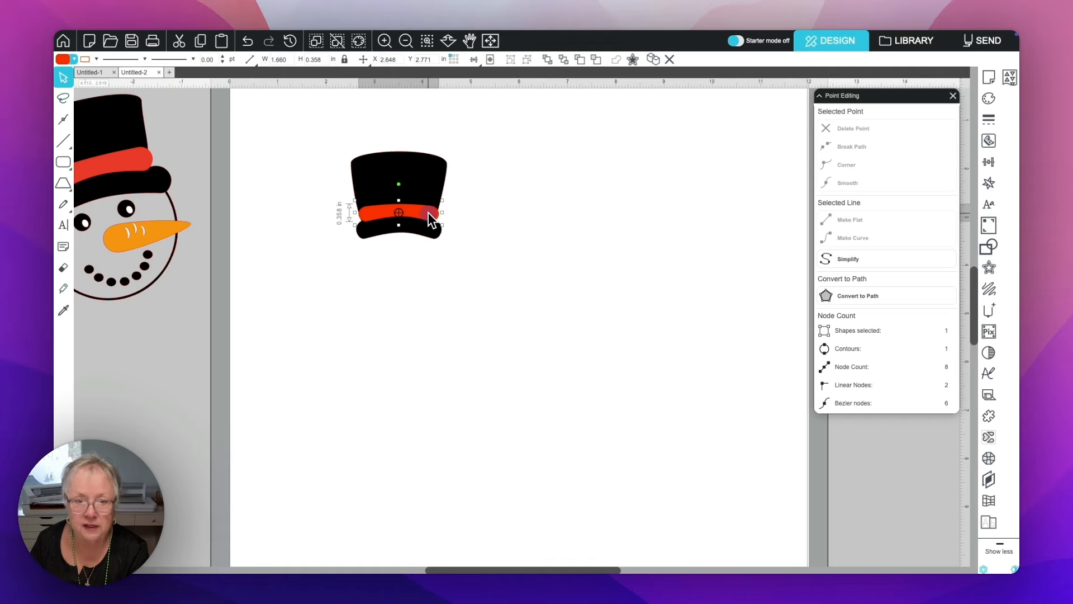
pyautogui.moveTo(514, 253); pyautogui.dragTo(347, 215)
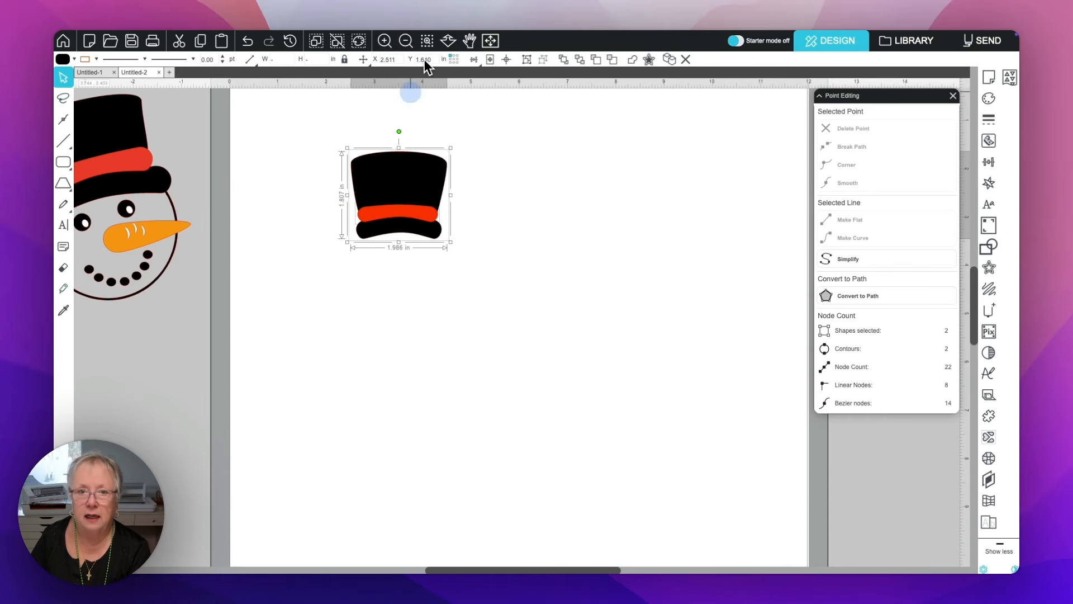
pyautogui.click(474, 59)
pyautogui.click(490, 75)
pyautogui.click(485, 167)
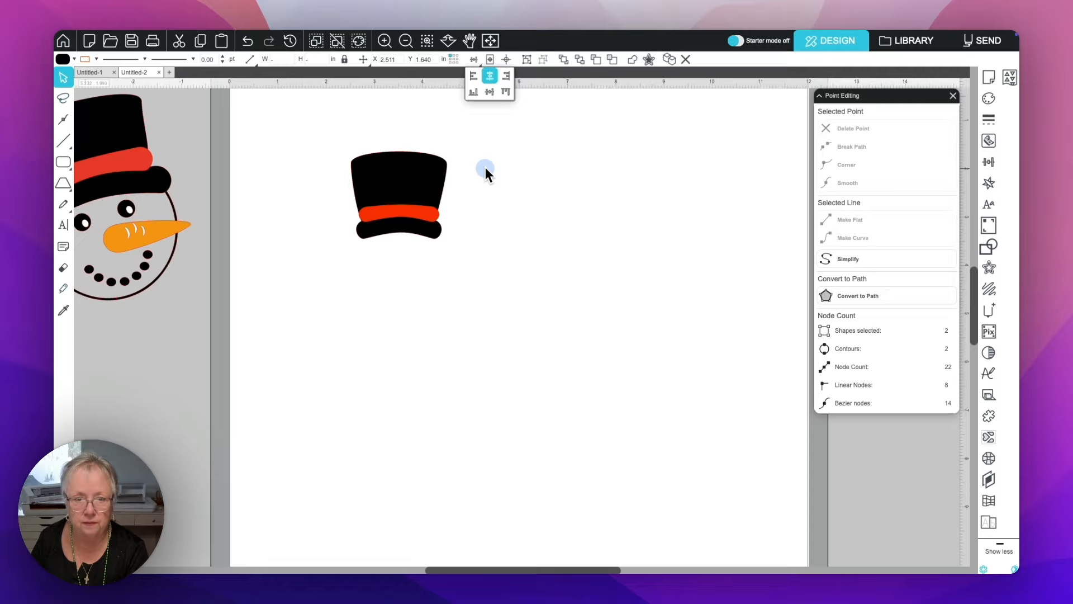
# Nudge the red band slightly left on the hat
pyautogui.click(435, 223)
pyautogui.press('Left')
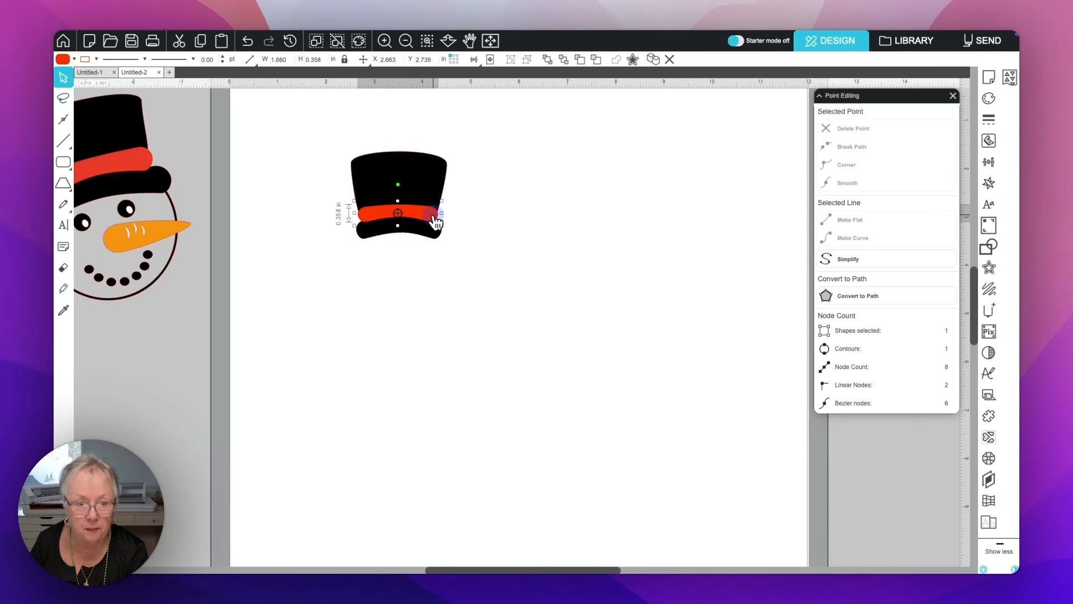
pyautogui.click(484, 197)
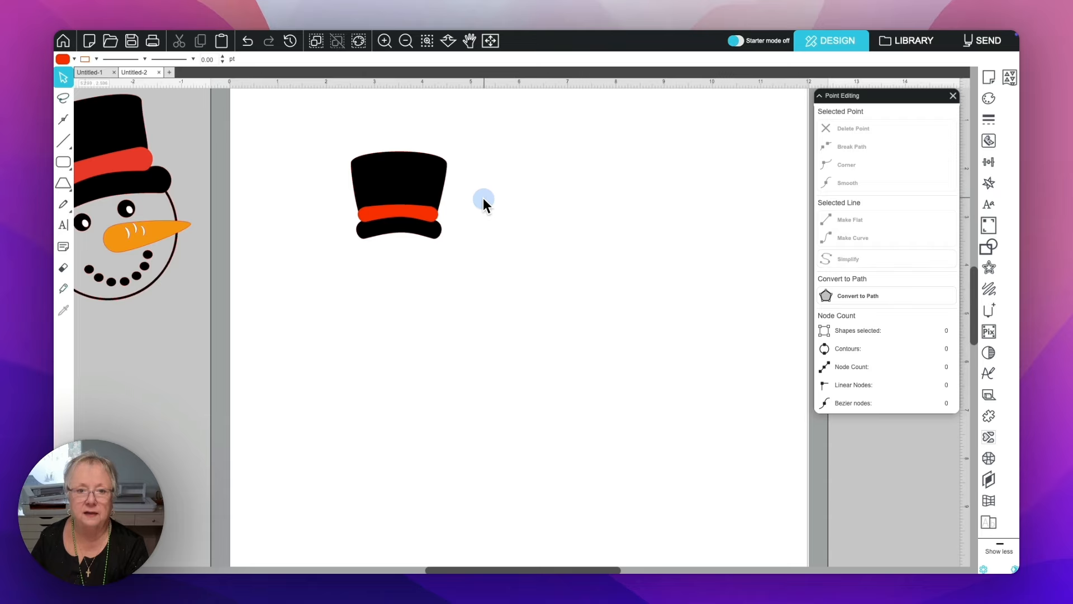
# Group the black hat and the red band
pyautogui.moveTo(479, 213); pyautogui.dragTo(351, 217)
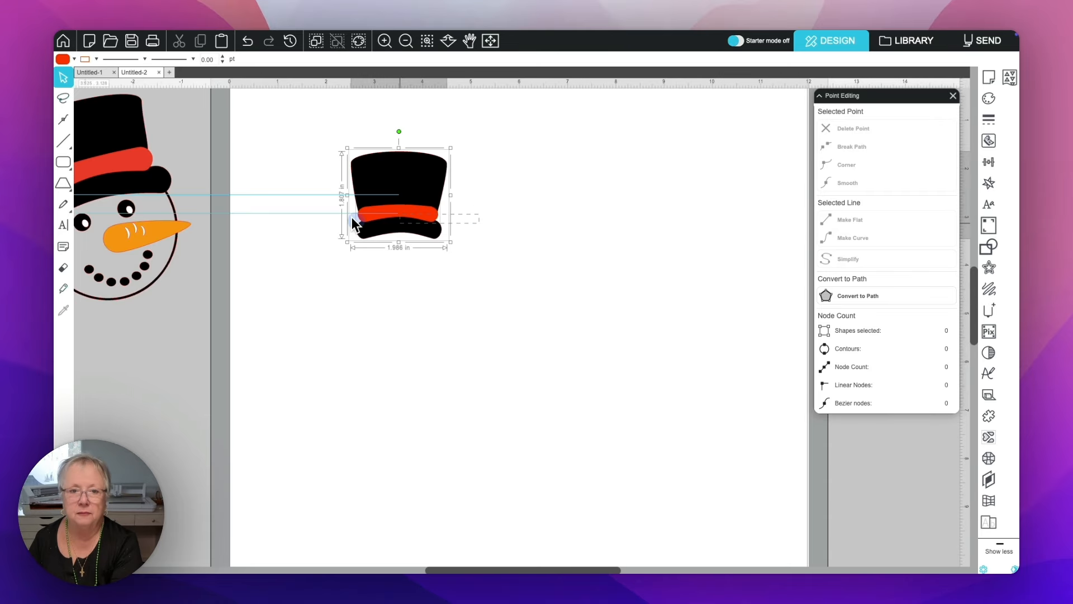
pyautogui.rightClick(353, 148)
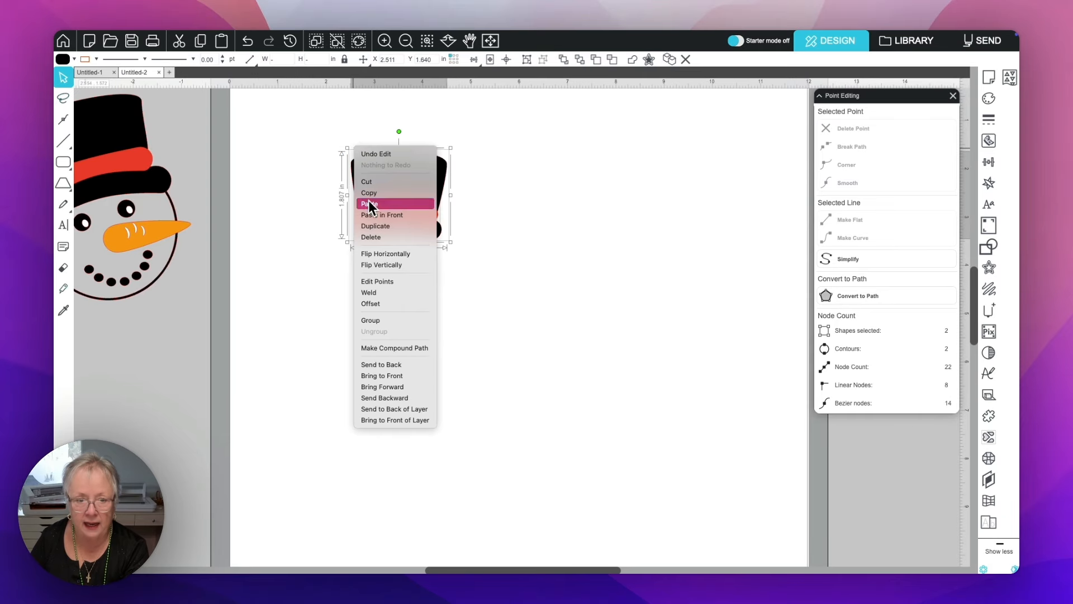
pyautogui.click(374, 321)
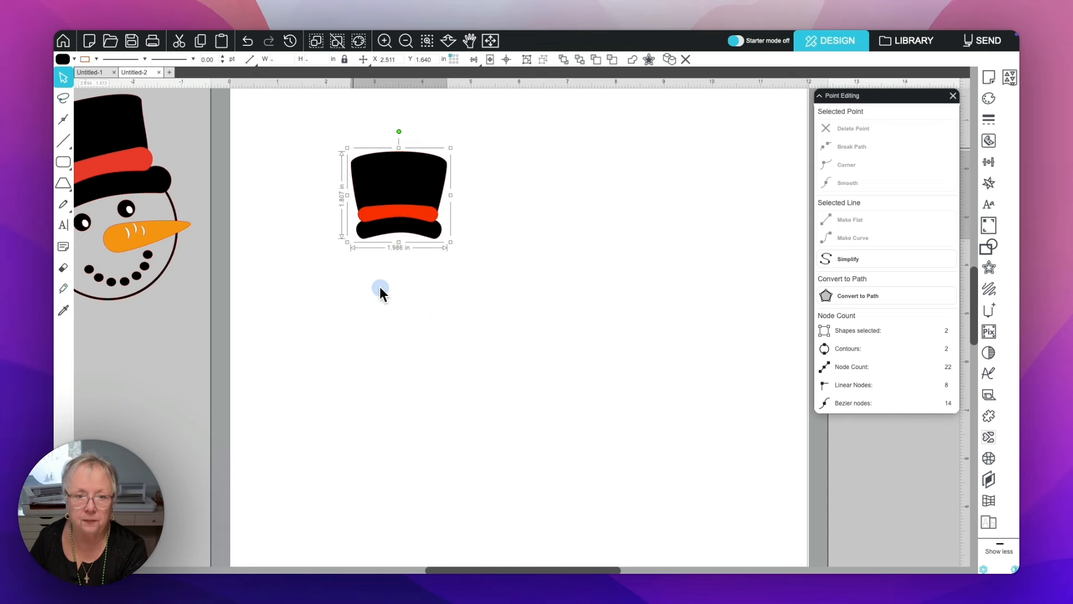
pyautogui.click(333, 147)
pyautogui.moveTo(390, 190); pyautogui.dragTo(362, 169)
pyautogui.click(206, 213)
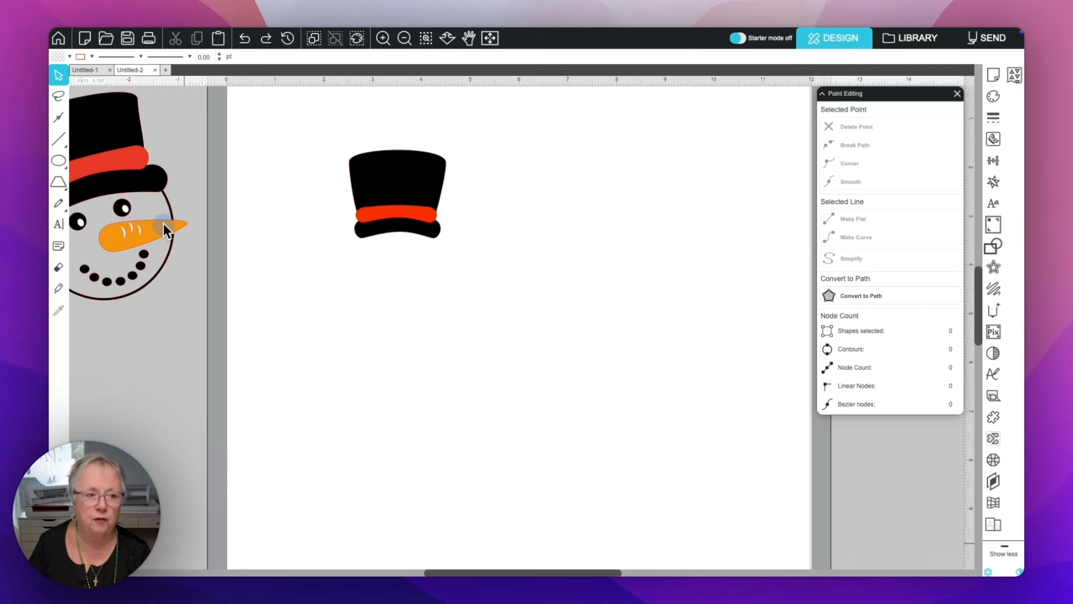
# Draw a circle about 1.97 in across below the hat and fill it with light grey
pyautogui.click(62, 163)
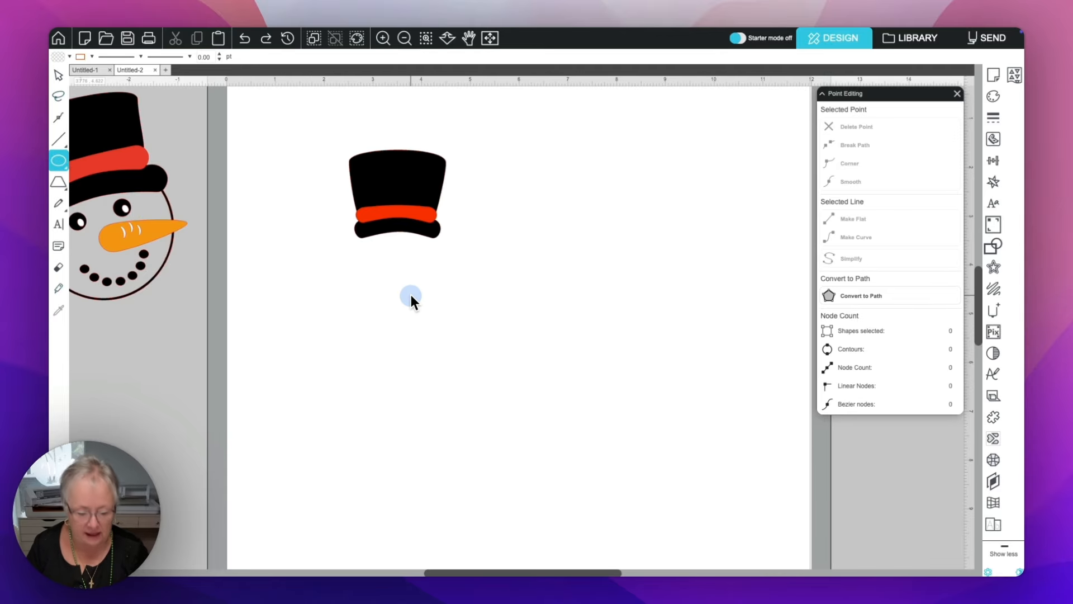
pyautogui.moveTo(393, 274); pyautogui.dragTo(486, 369)
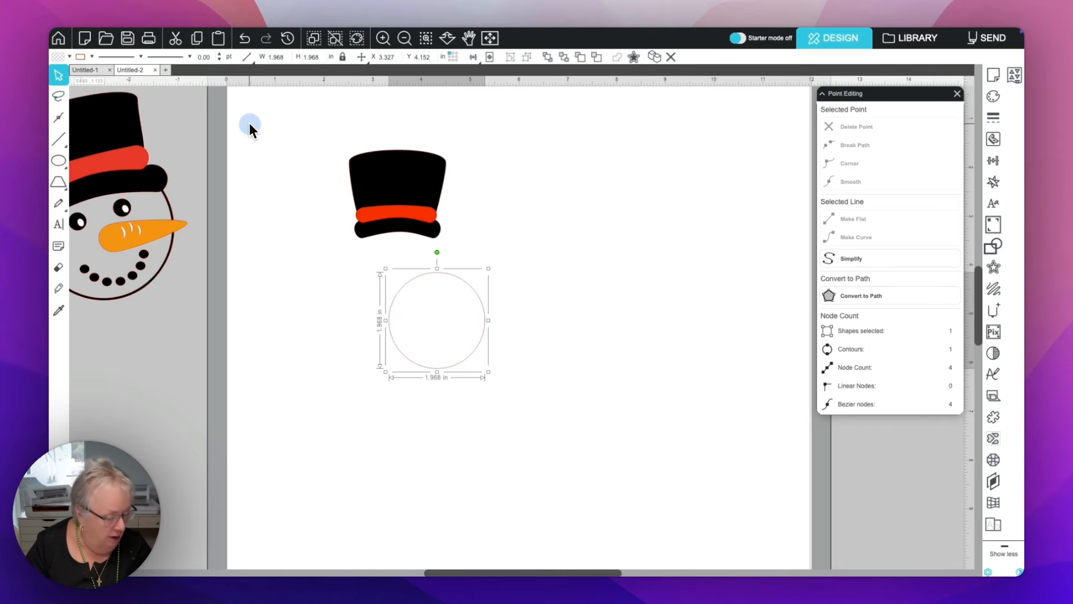
pyautogui.click(70, 56)
pyautogui.click(59, 70)
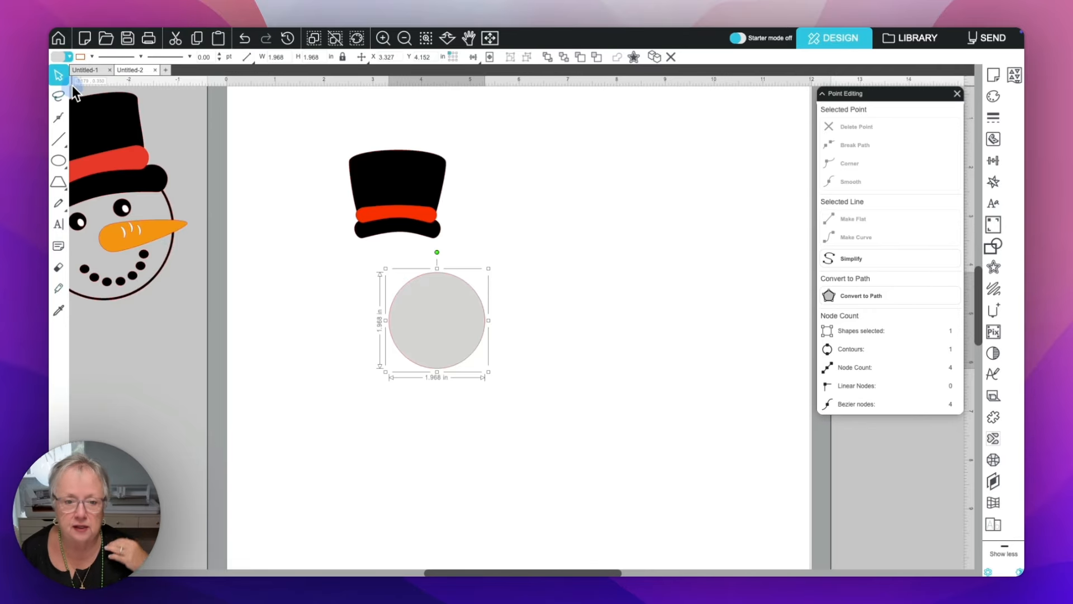
# Move the grey circle up so it overlaps the hat brim and send it to the back
pyautogui.moveTo(433, 344); pyautogui.dragTo(388, 276)
pyautogui.rightClick(387, 276)
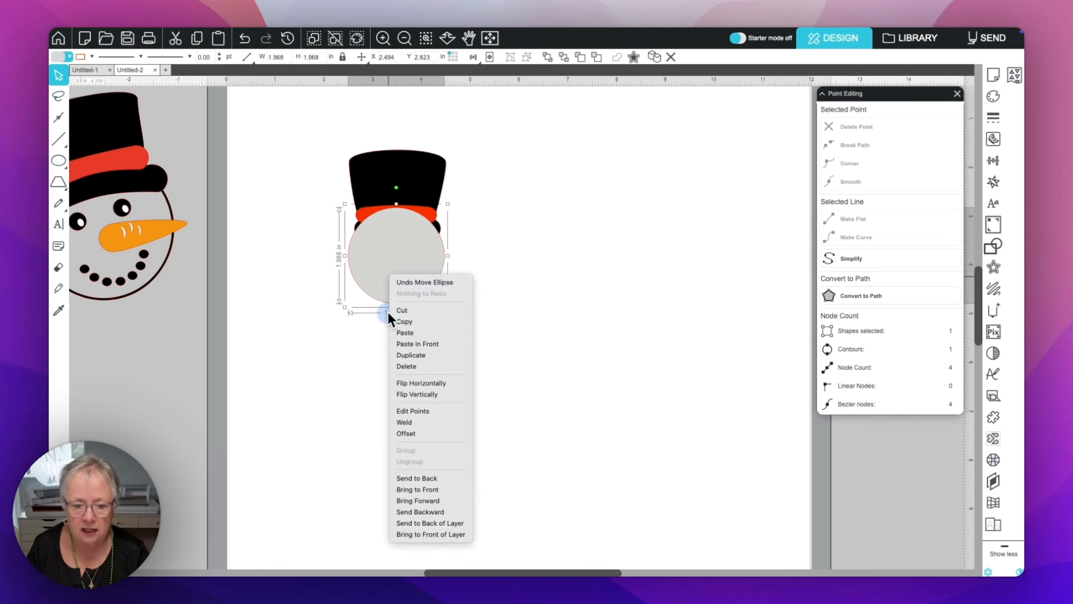
pyautogui.click(408, 477)
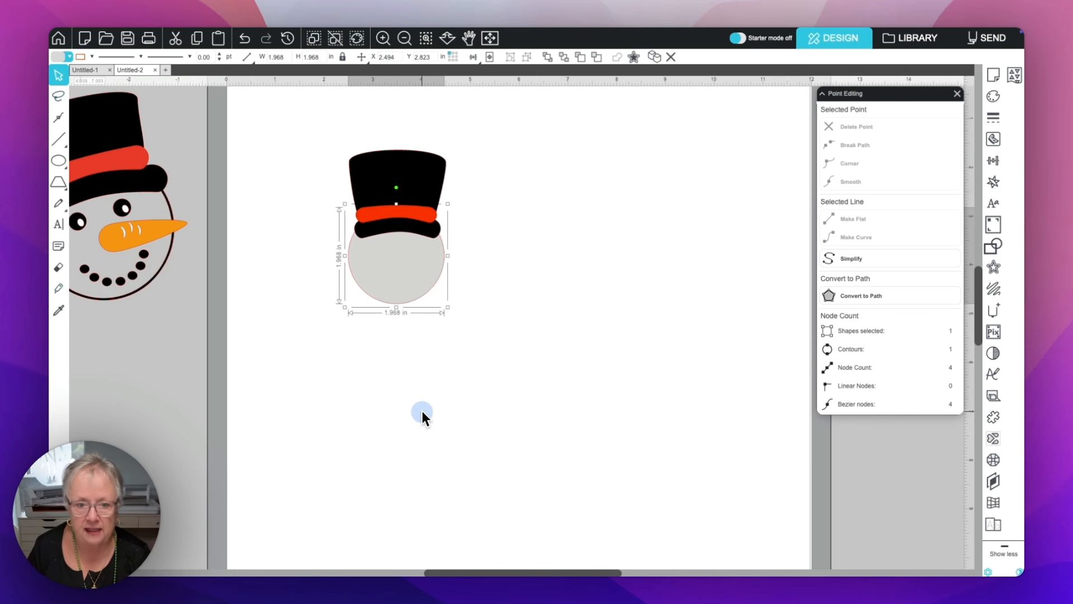
# Shrink the grey circle proportionally to about 1.87 in across
pyautogui.click(382, 308)
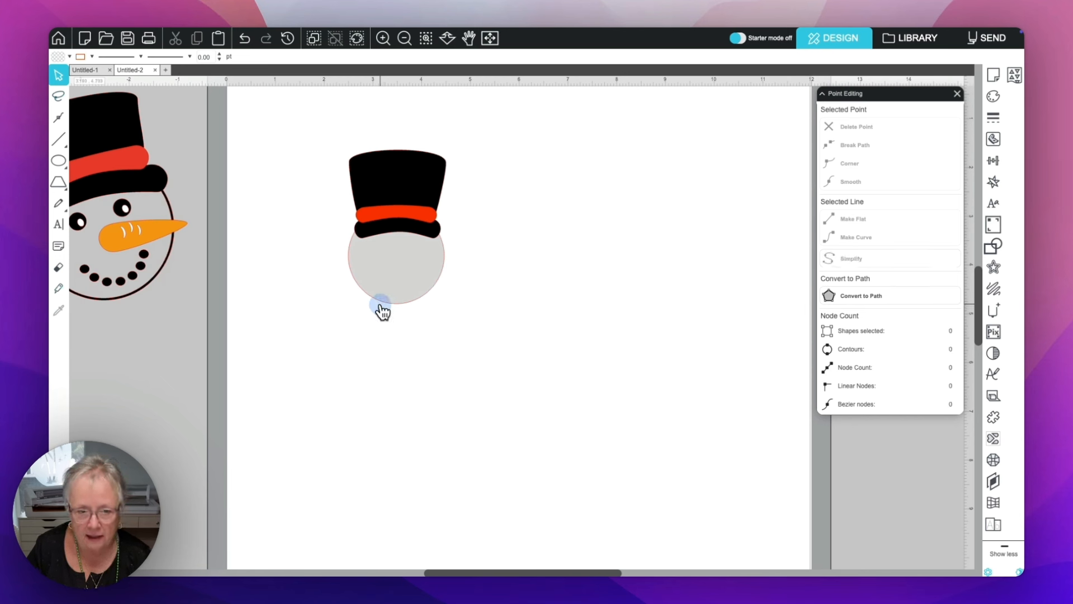
pyautogui.click(382, 298)
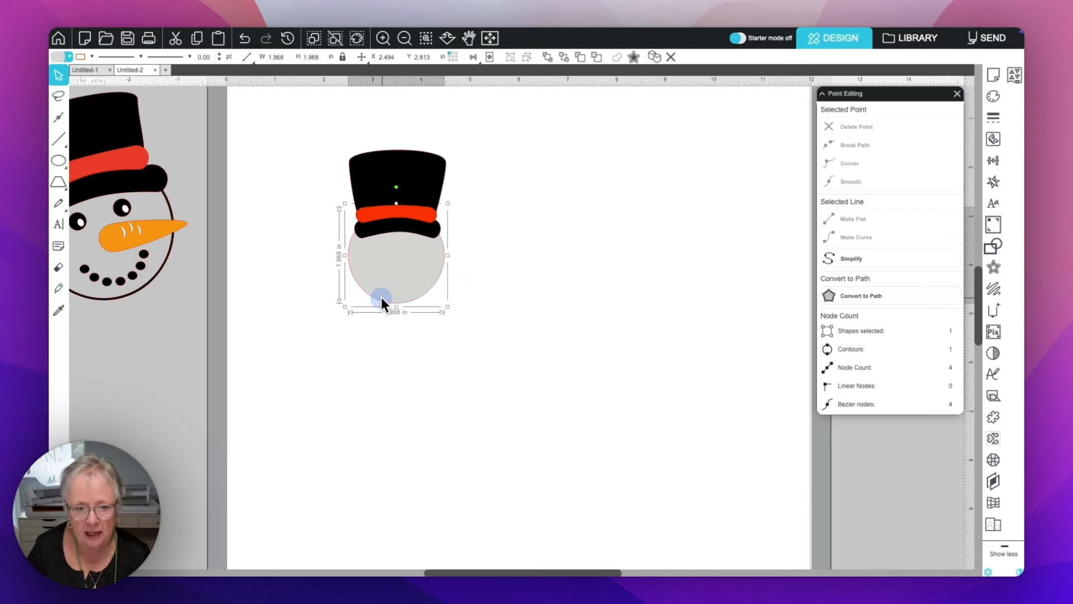
pyautogui.moveTo(346, 301); pyautogui.dragTo(351, 302)
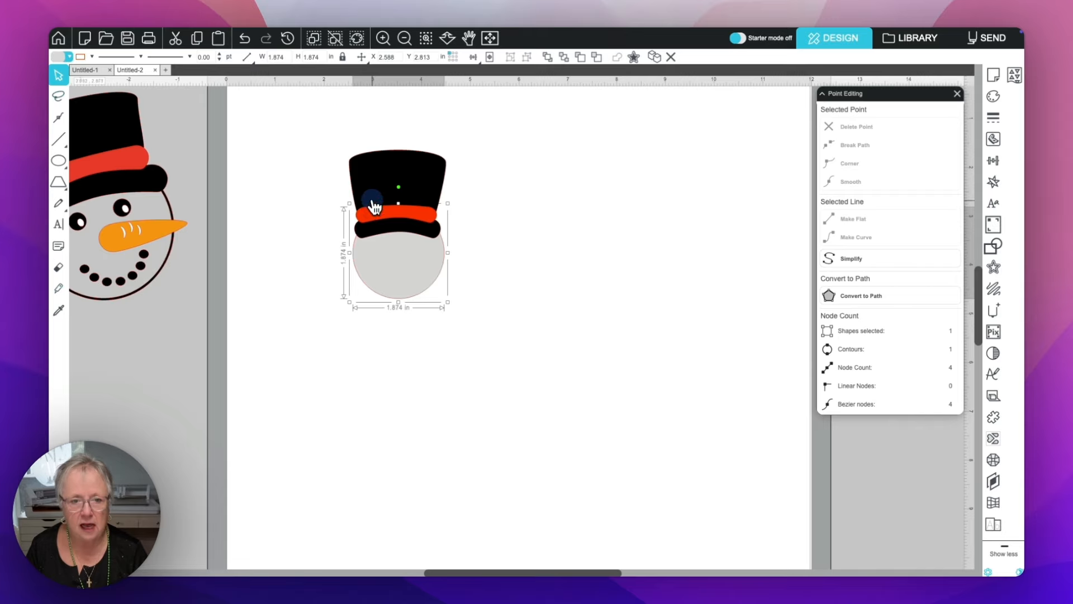
pyautogui.moveTo(368, 200); pyautogui.dragTo(316, 185)
pyautogui.press('super+z')
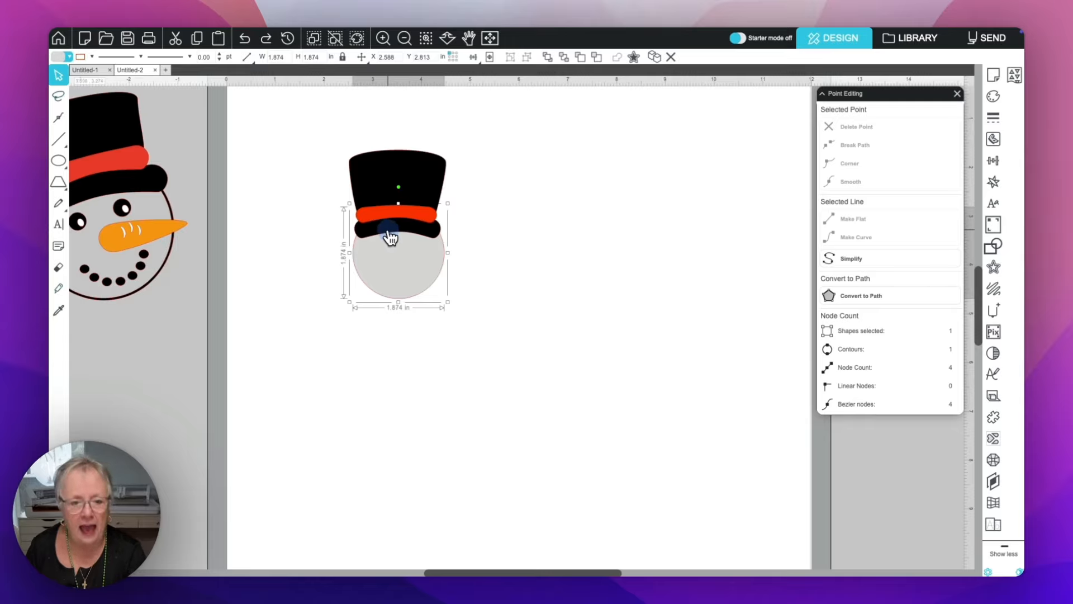
pyautogui.click(519, 278)
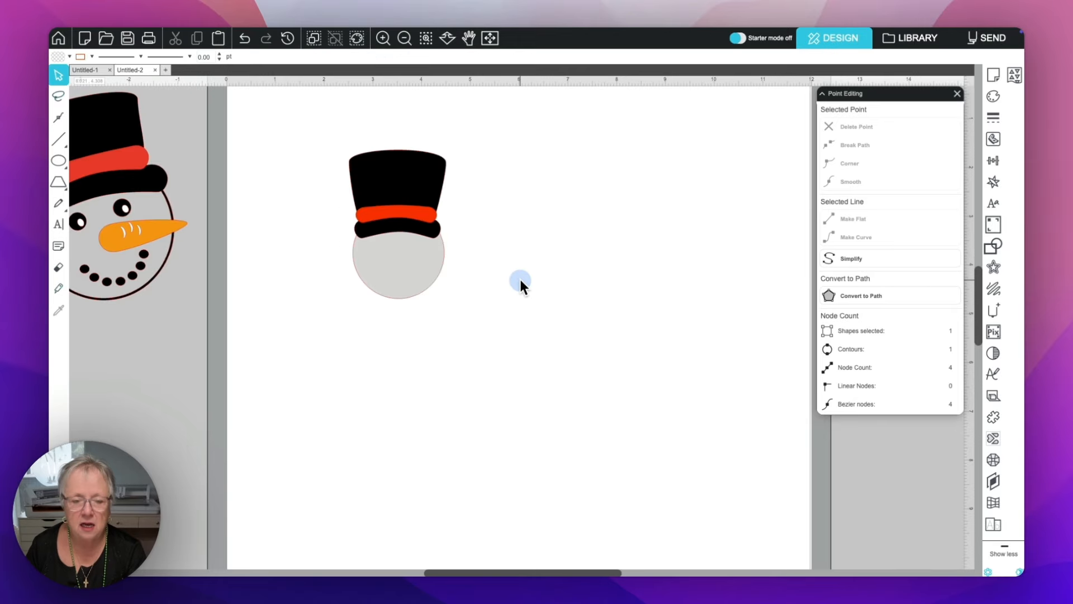
# Select the grey circle together with the hat and trim the overlapping part of the circle with Subtract All
pyautogui.click(378, 257)
pyautogui.click(375, 233)
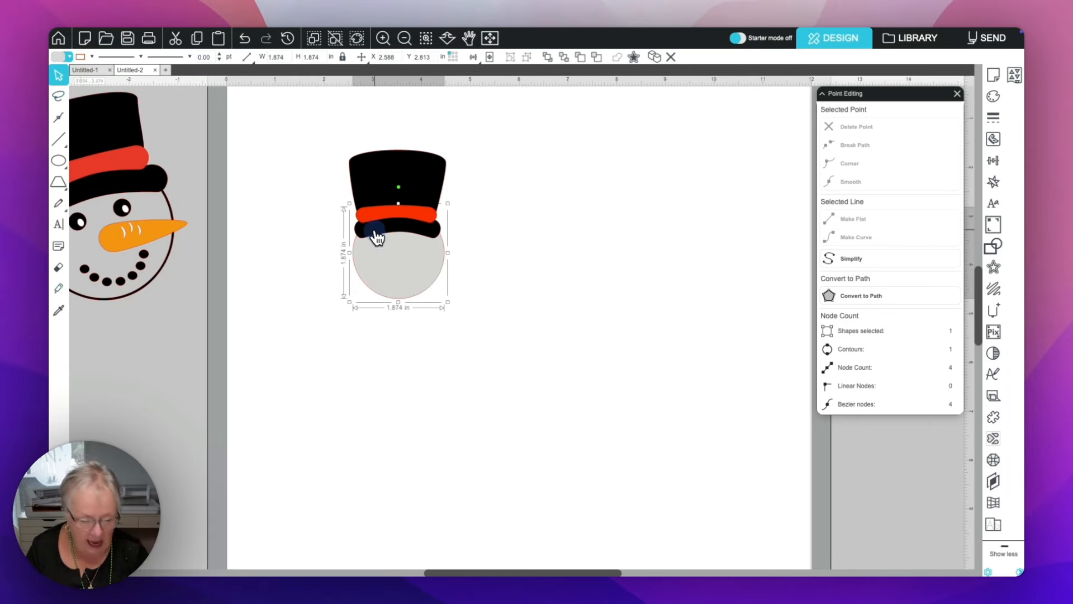
pyautogui.keyDown('shift'); pyautogui.click(374, 231); pyautogui.keyUp('shift')
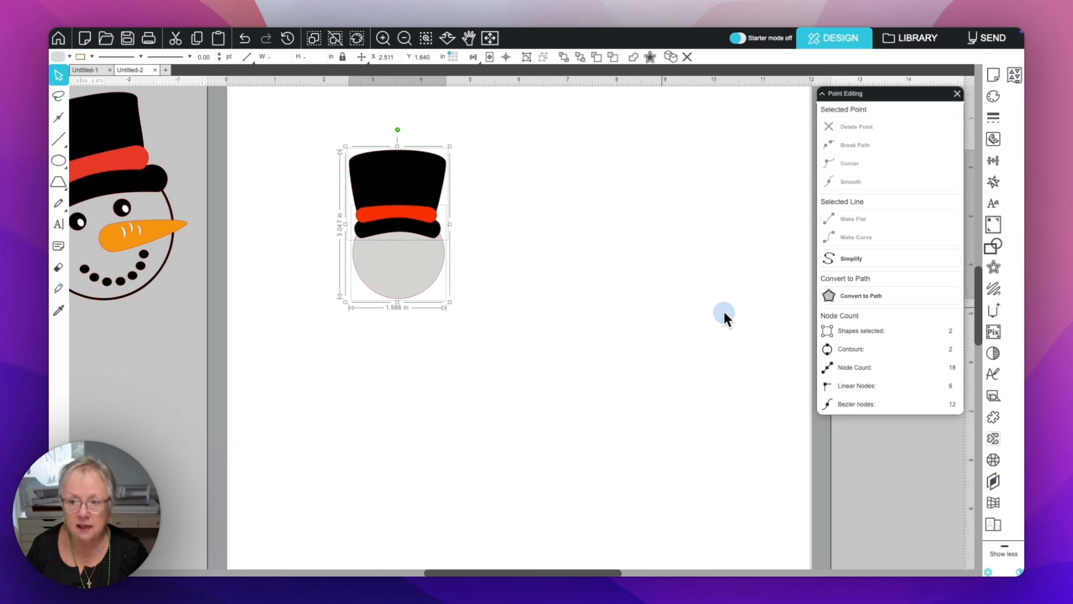
pyautogui.click(993, 246)
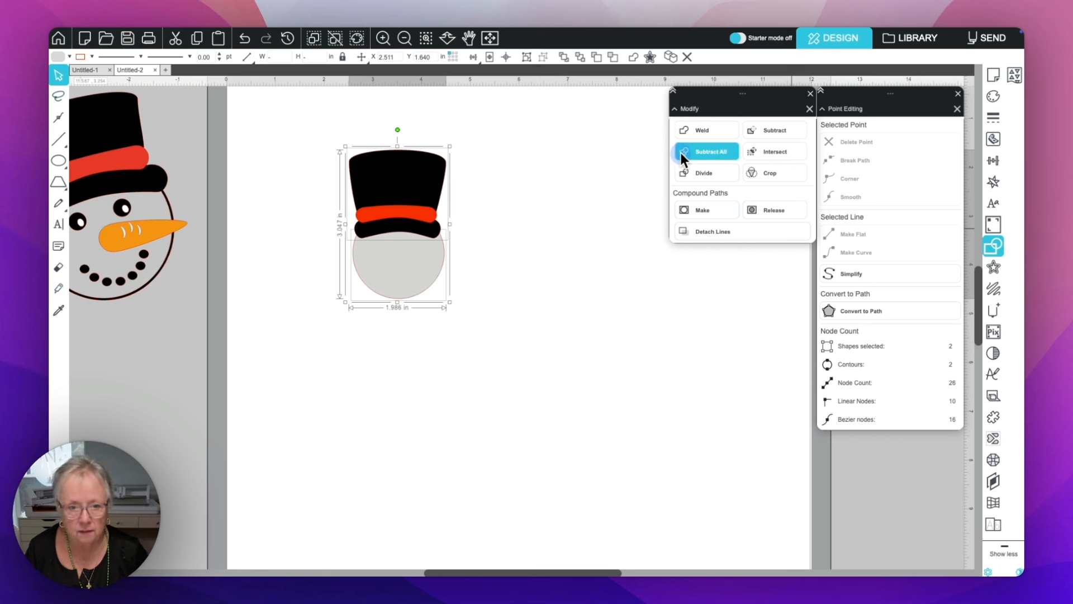
pyautogui.click(597, 160)
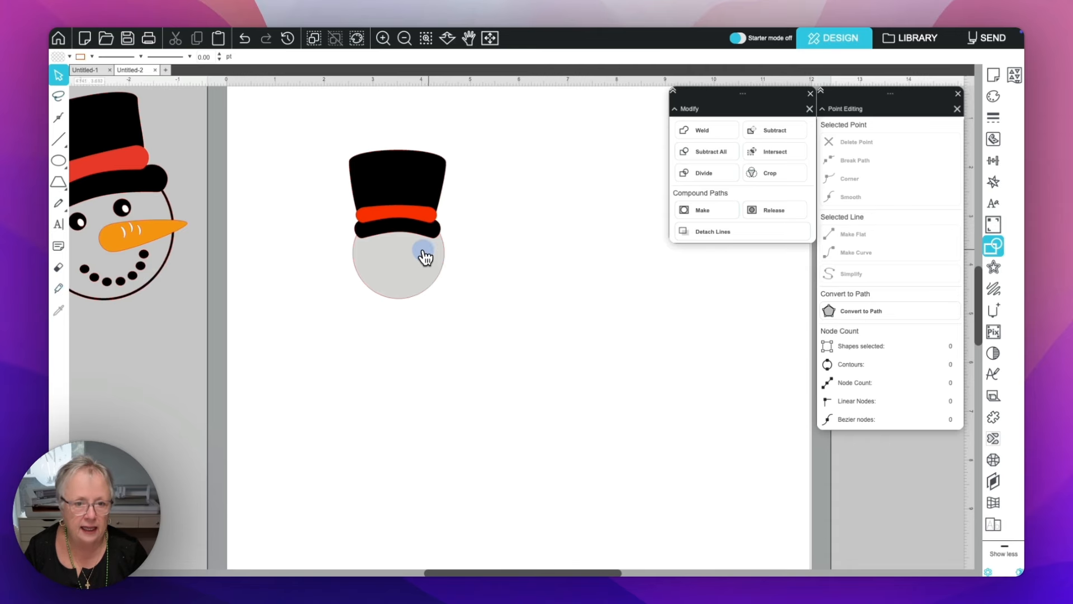
pyautogui.moveTo(410, 257); pyautogui.dragTo(534, 266)
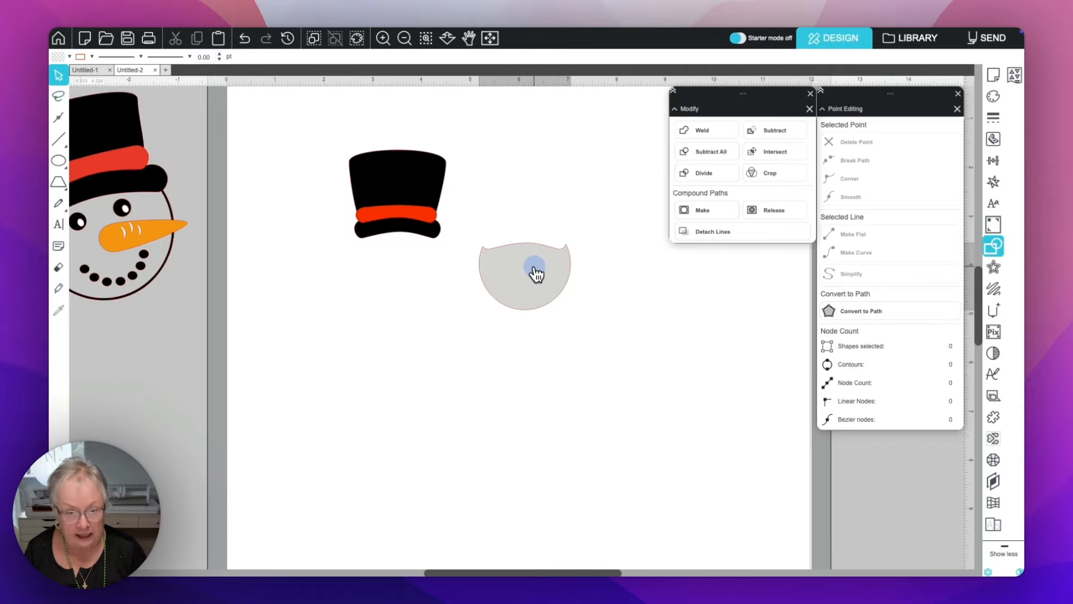
pyautogui.hotkey('ctrl', 'z')
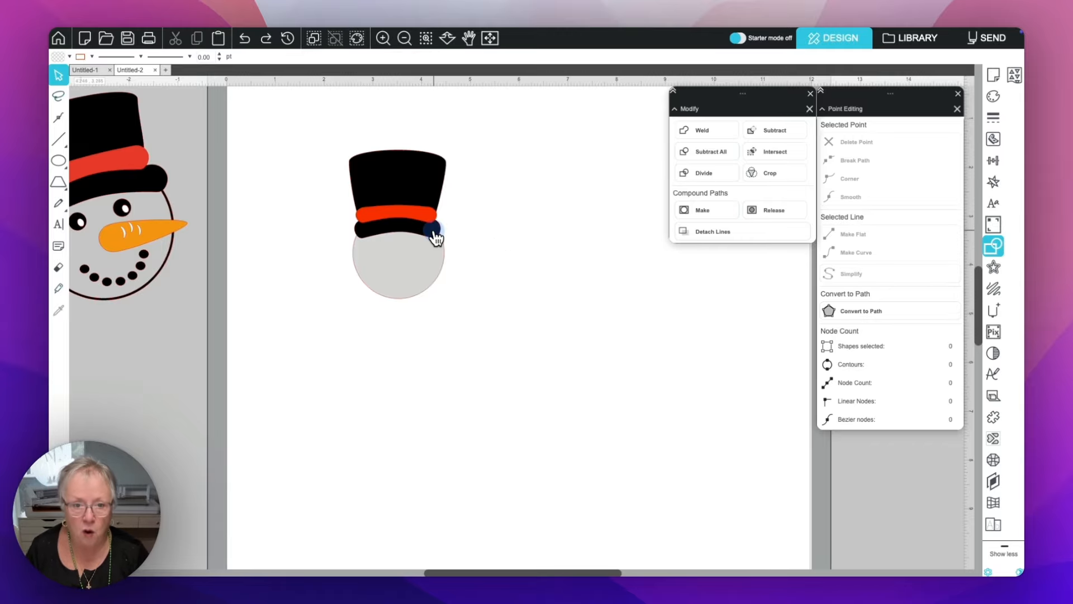
pyautogui.moveTo(436, 229); pyautogui.dragTo(434, 216)
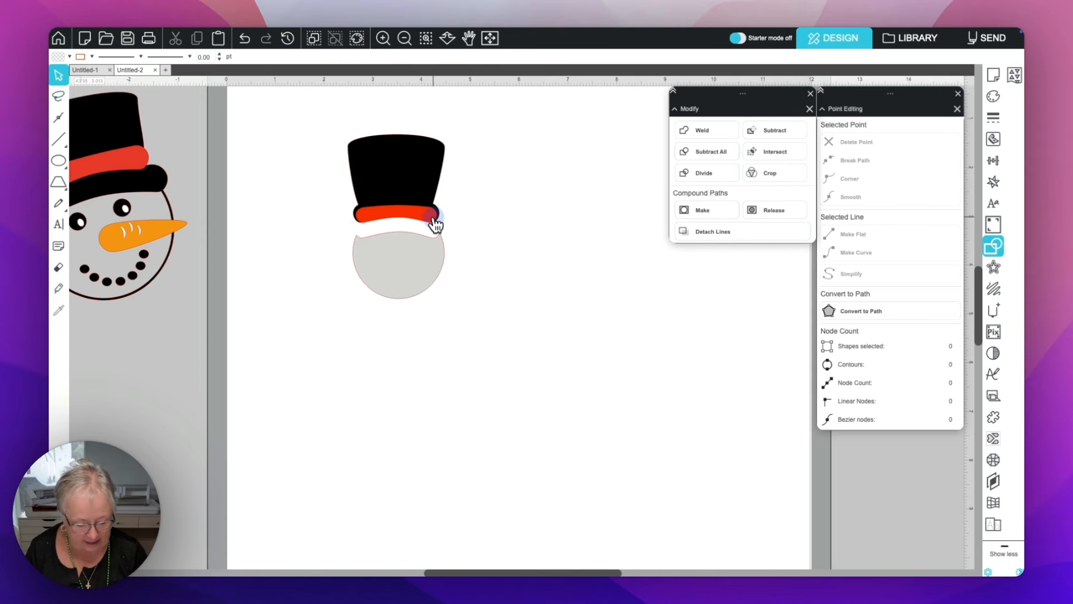
pyautogui.hotkey('ctrl', 'z')
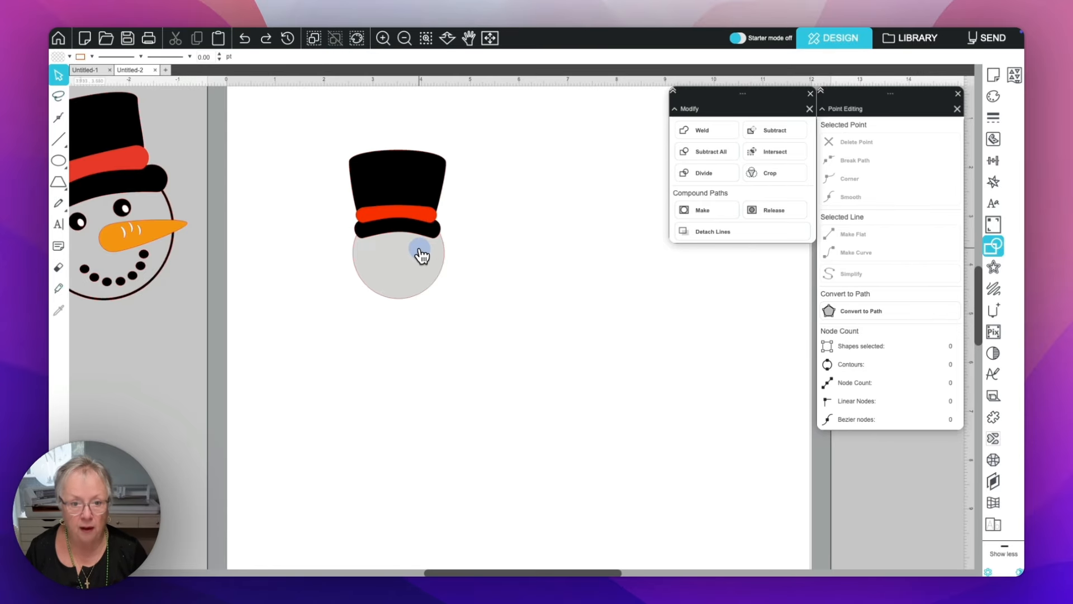
# Move the trimmed grey face beside the hat and delete the two inner points along its upper edge
pyautogui.moveTo(400, 239); pyautogui.dragTo(544, 252)
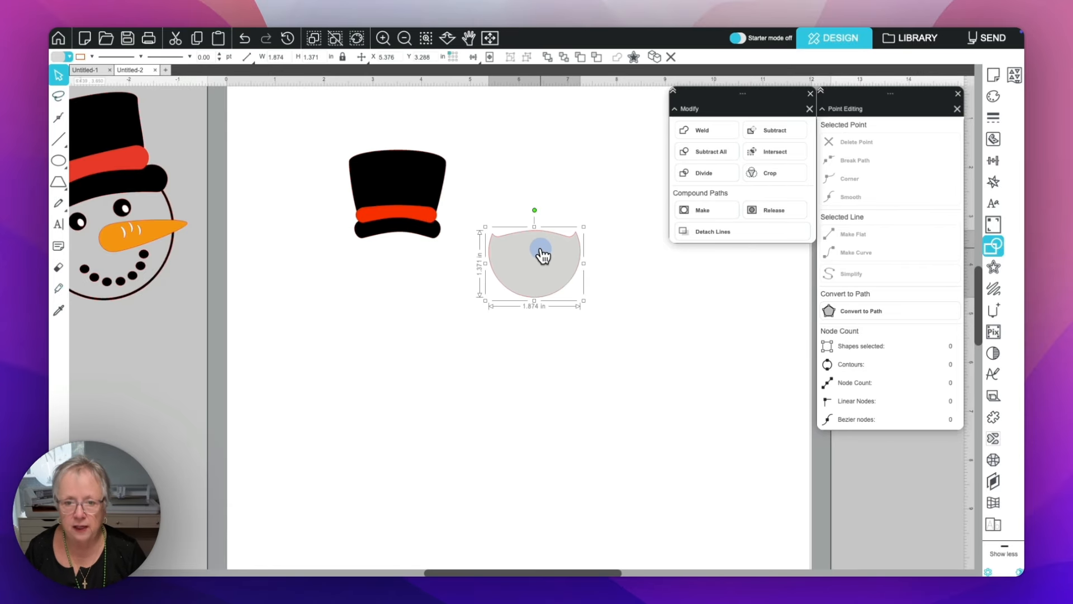
pyautogui.doubleClick(541, 252)
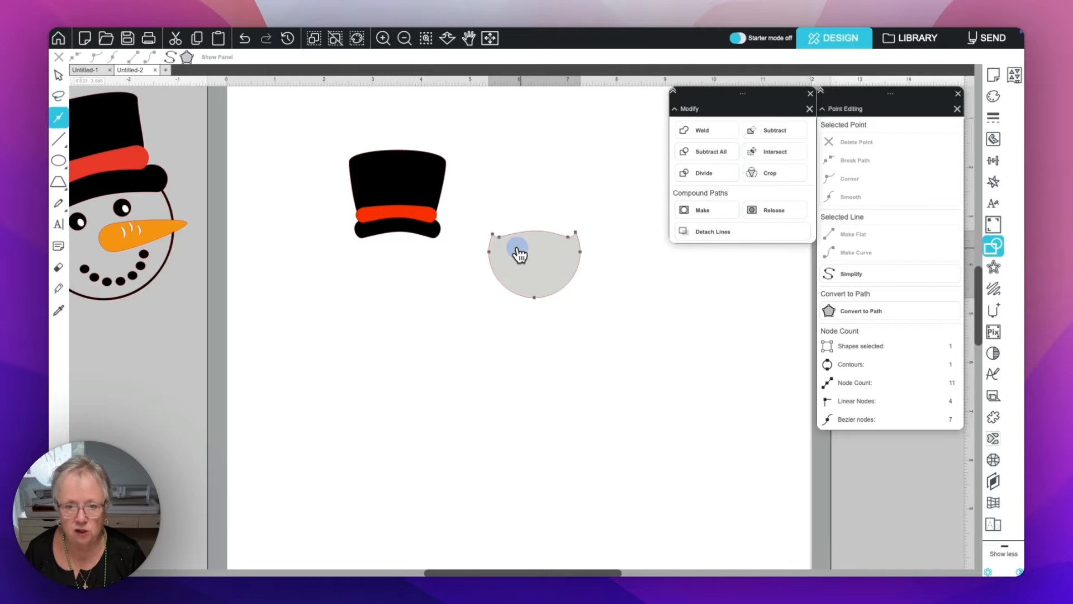
pyautogui.click(498, 237)
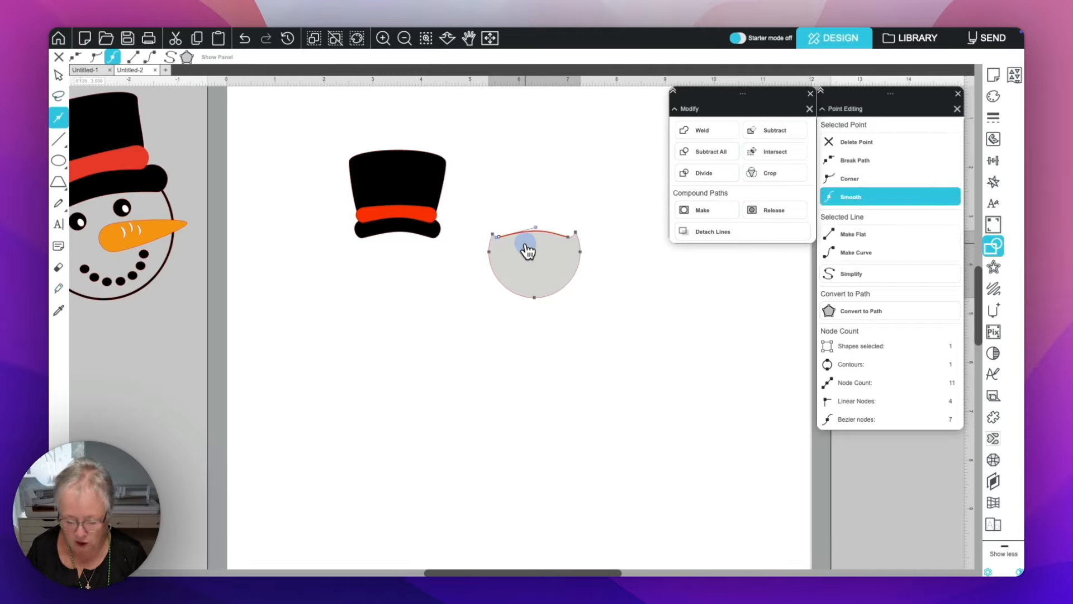
pyautogui.press('Delete')
pyautogui.click(574, 243)
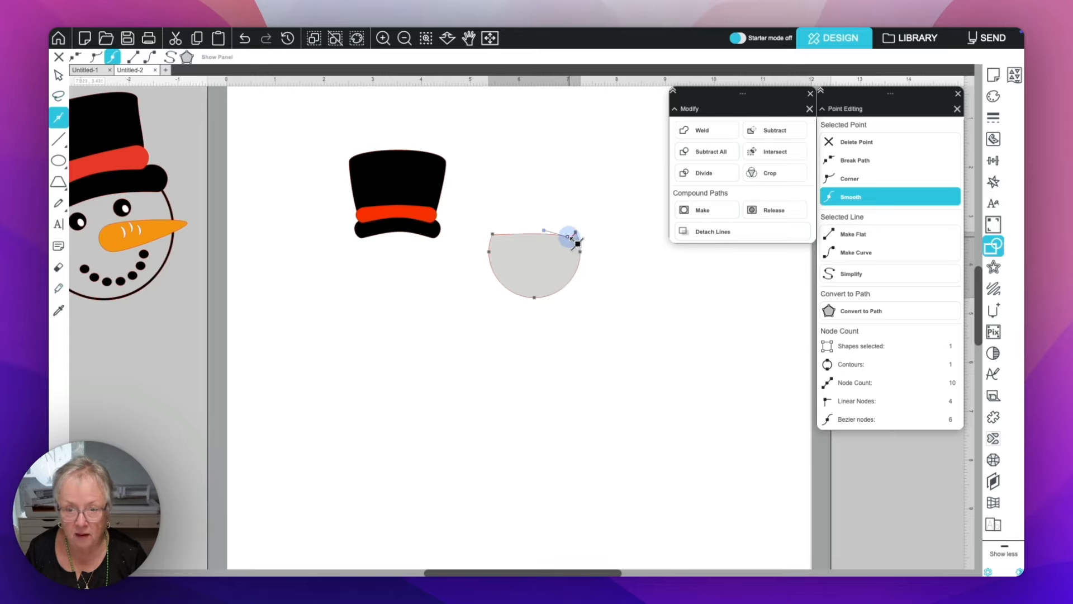
pyautogui.press('Delete')
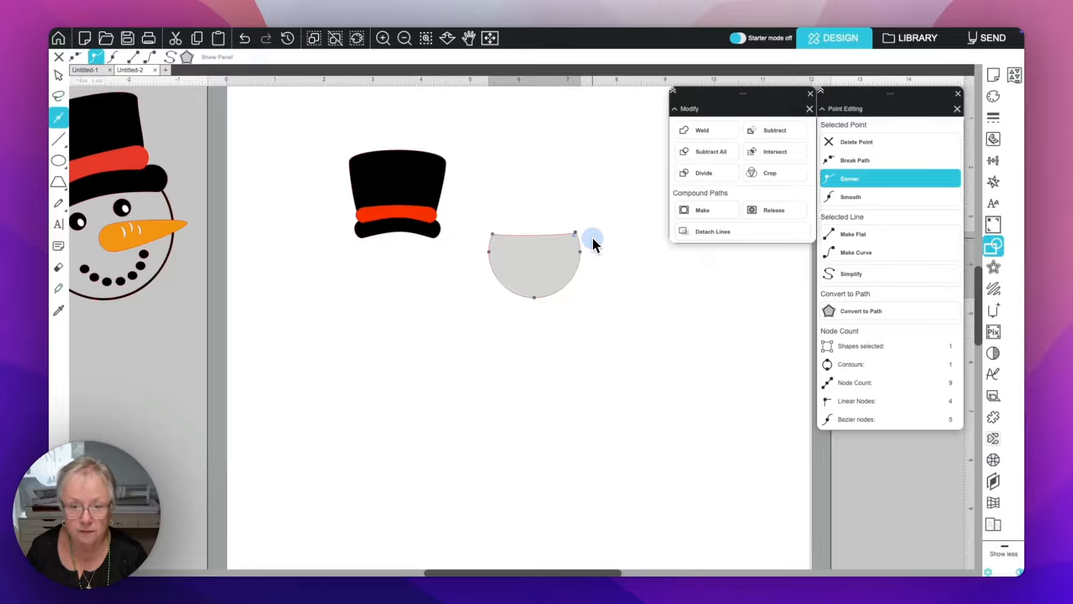
pyautogui.click(595, 237)
# Move the edited grey face back beneath the hat brim, centred under the hat
pyautogui.moveTo(550, 253); pyautogui.dragTo(412, 239)
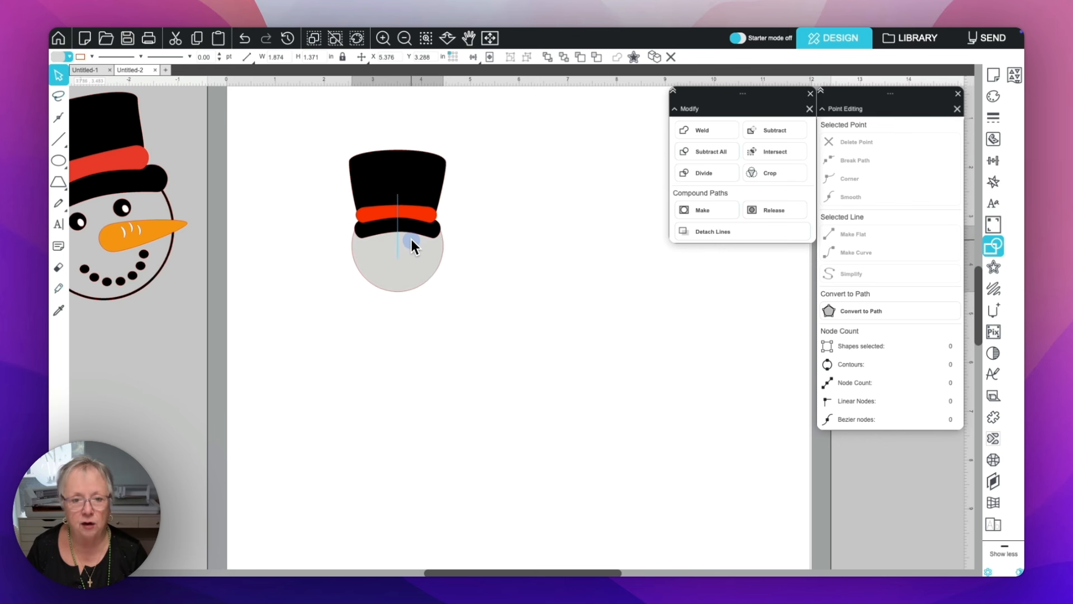
pyautogui.moveTo(411, 239); pyautogui.dragTo(411, 239)
pyautogui.scroll(1, 412, 240)
pyautogui.click(445, 257)
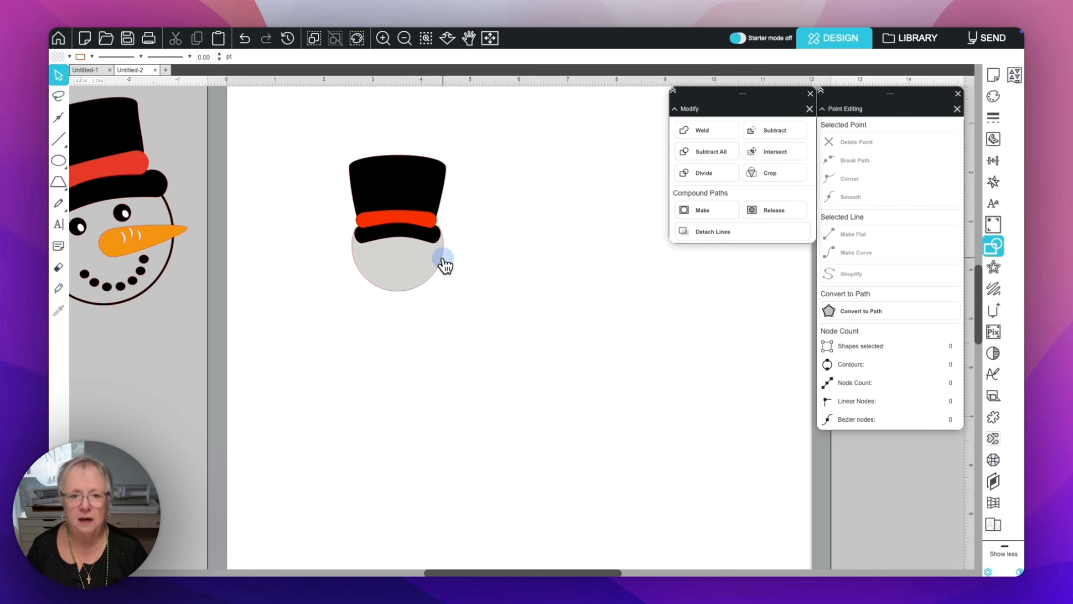
pyautogui.click(419, 256)
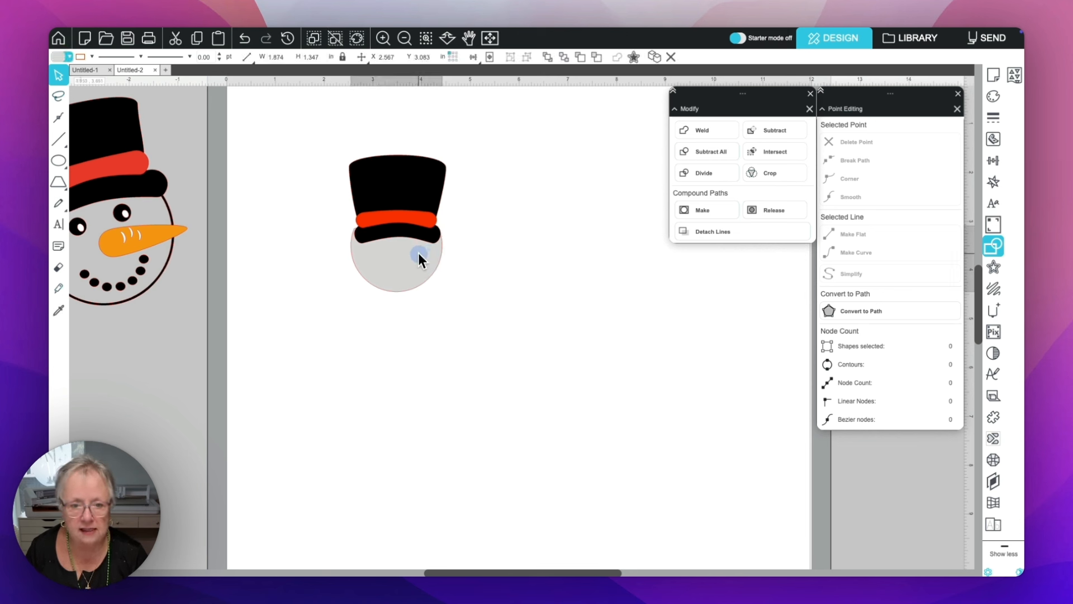
pyautogui.moveTo(418, 255); pyautogui.dragTo(424, 253)
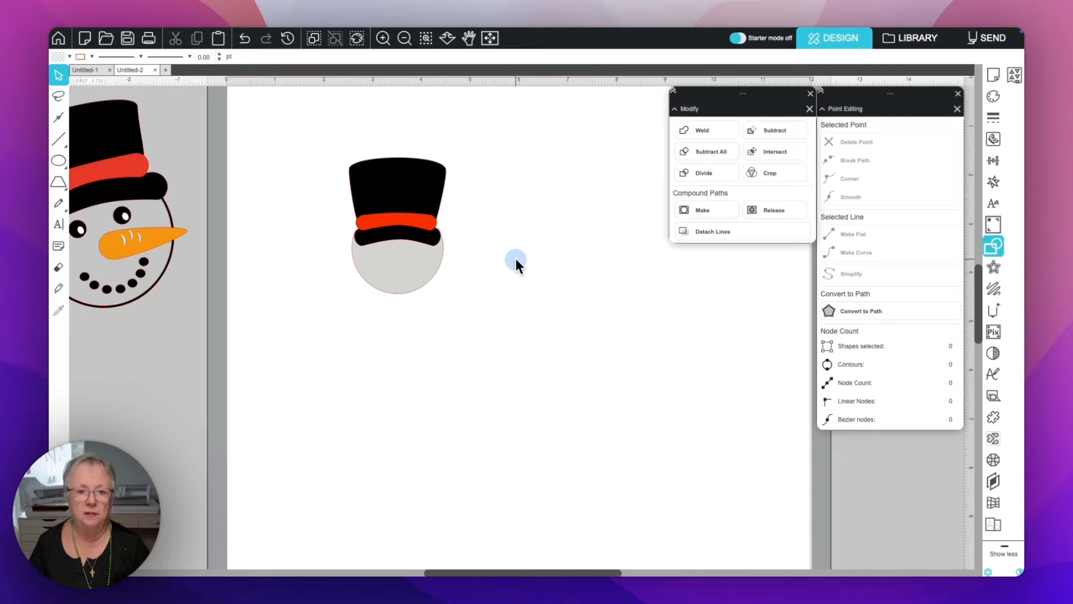
# Fine-tune the grey face's vertical position so it tucks neatly under the brim
pyautogui.click(383, 38)
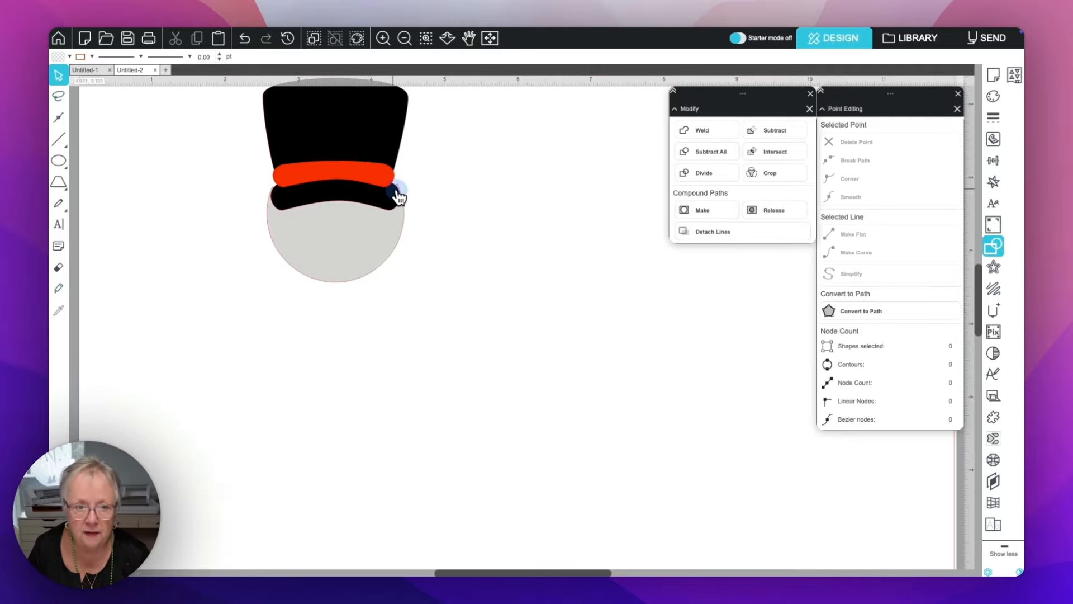
pyautogui.moveTo(367, 230); pyautogui.dragTo(367, 234)
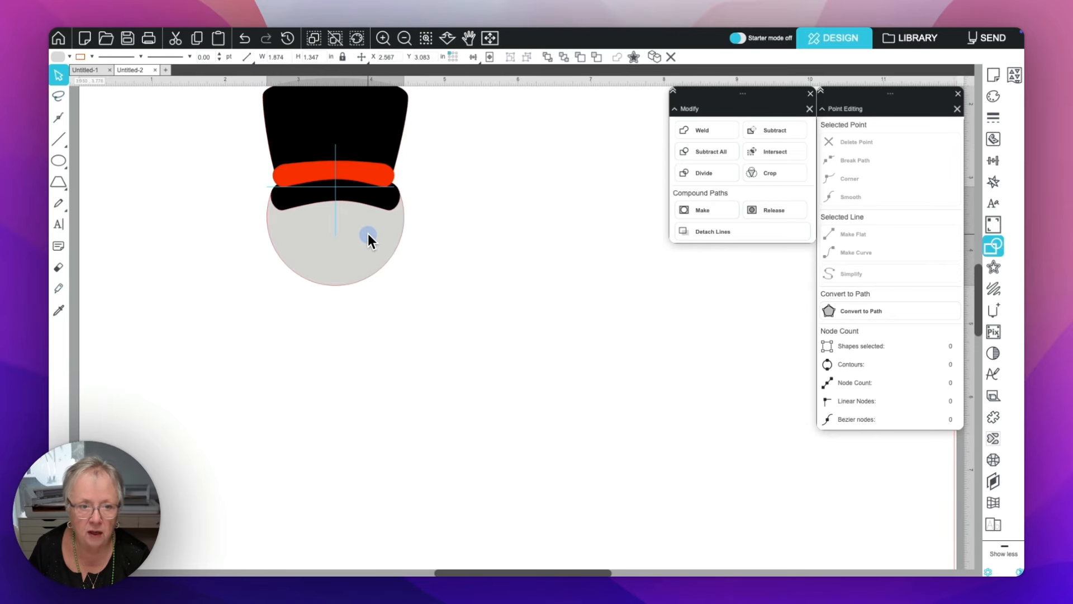
pyautogui.moveTo(368, 235); pyautogui.dragTo(369, 233)
pyautogui.click(497, 249)
pyautogui.scroll(-1, 496, 249)
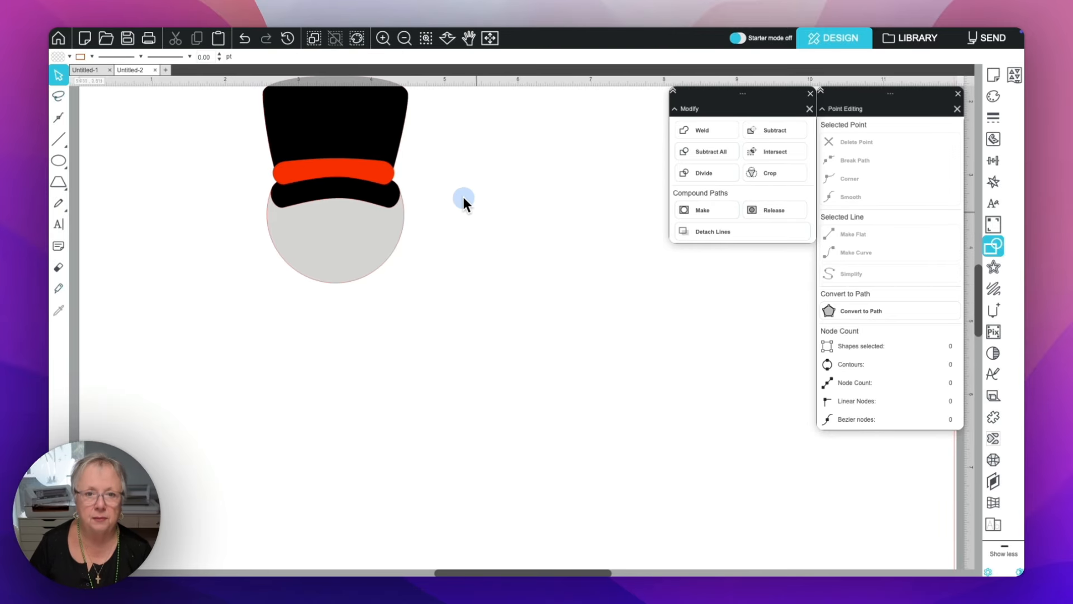
# Rotate the hat and grey face together counter-clockwise to tilt the snowman's head
pyautogui.click(492, 37)
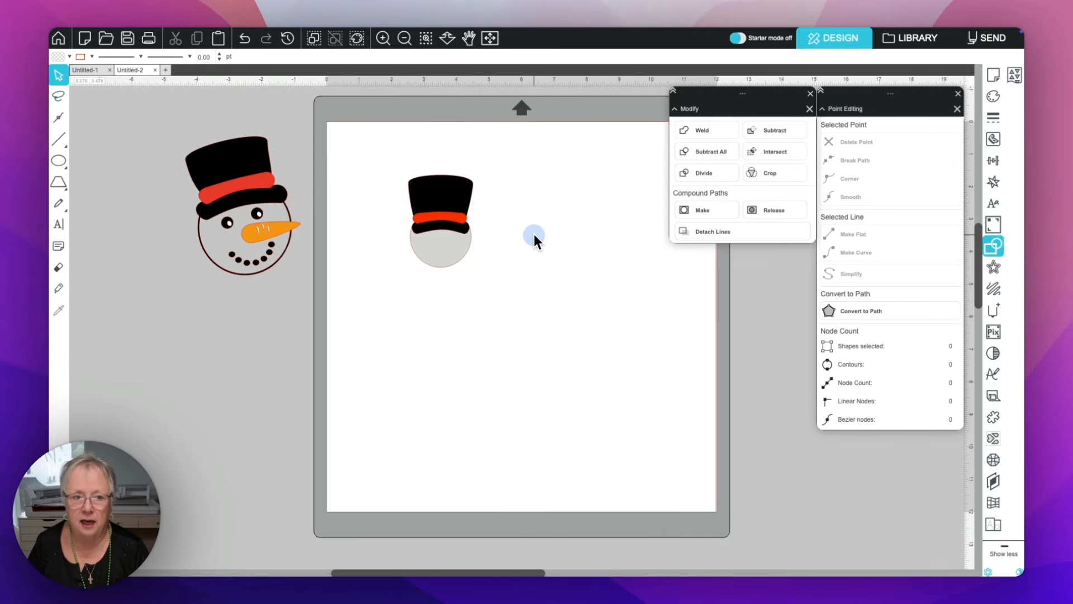
pyautogui.moveTo(525, 312); pyautogui.dragTo(405, 221)
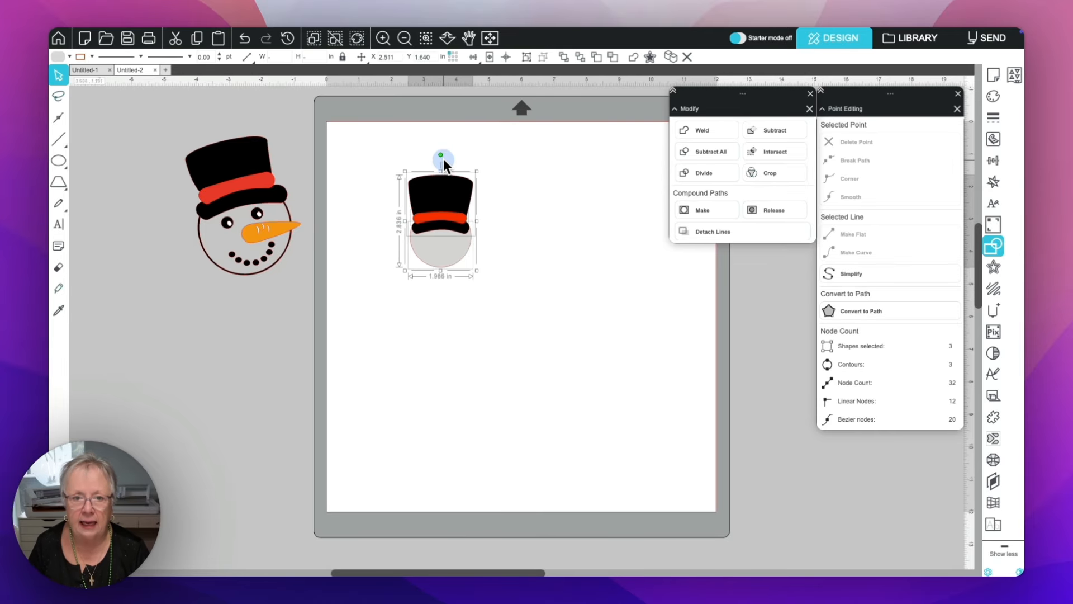
pyautogui.moveTo(441, 153); pyautogui.dragTo(409, 152)
pyautogui.click(348, 292)
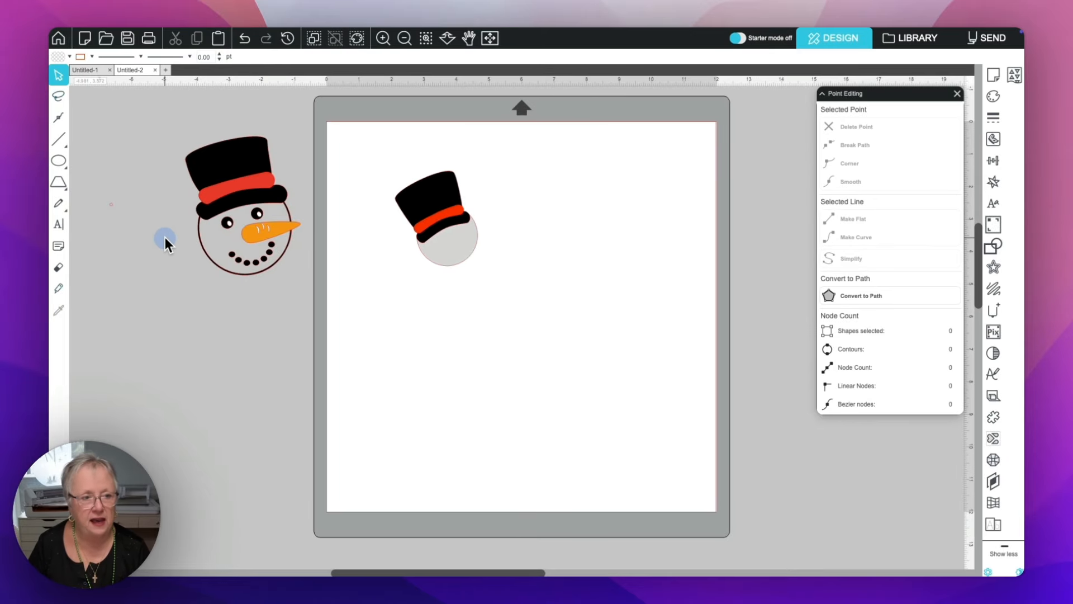
# Draw a circle about 1.21 in across on the blank page area below the snowman's head
pyautogui.click(59, 161)
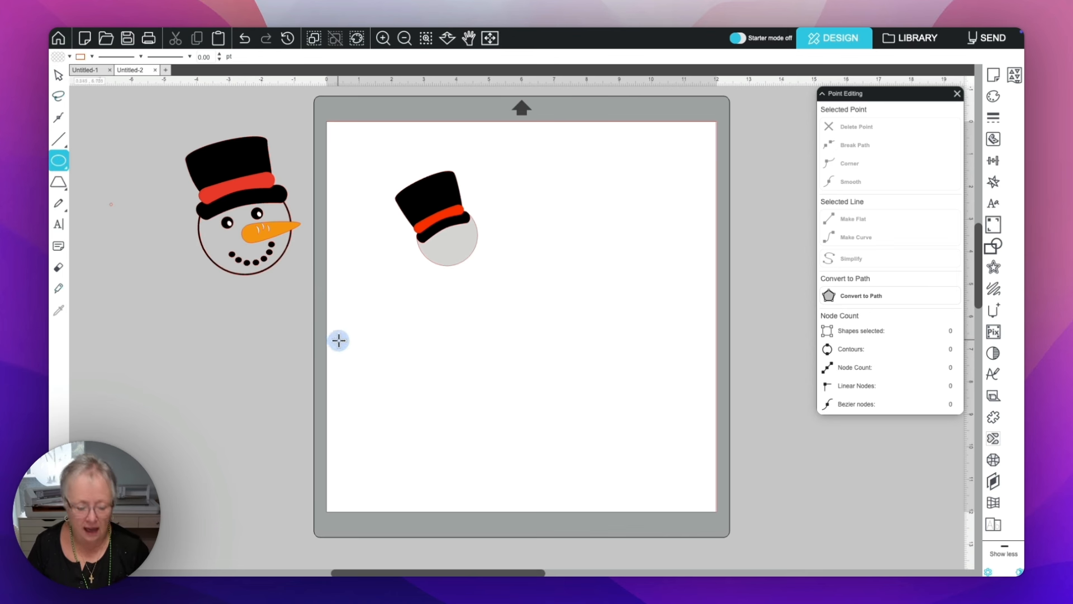
pyautogui.moveTo(321, 338)
pyautogui.mouseDown()
pyautogui.moveTo(373, 368)
pyautogui.moveTo(428, 317)
pyautogui.mouseUp()
pyautogui.click(353, 356)
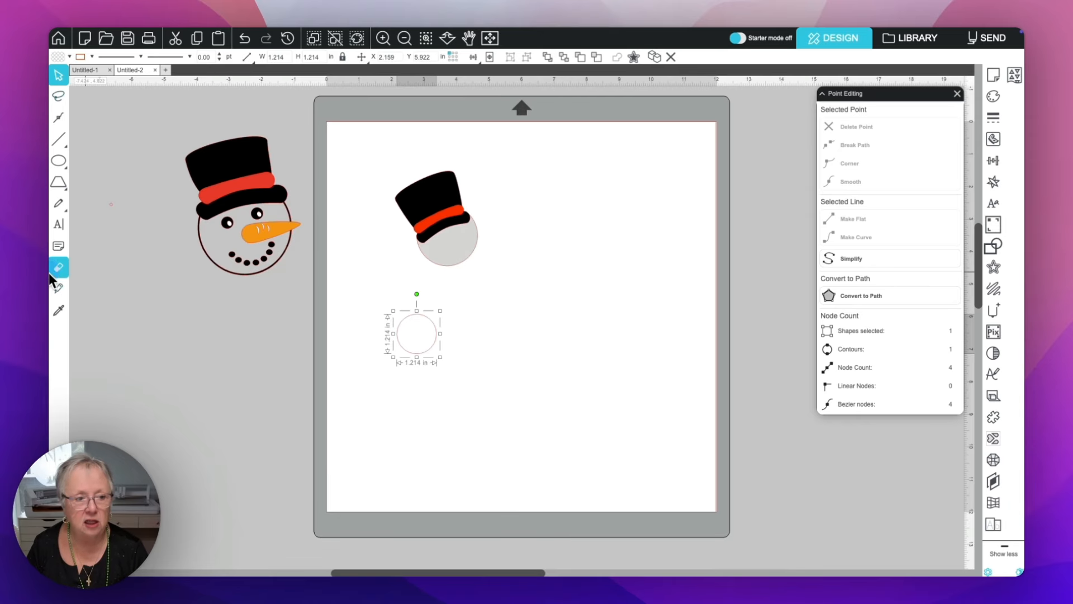
pyautogui.click(59, 288)
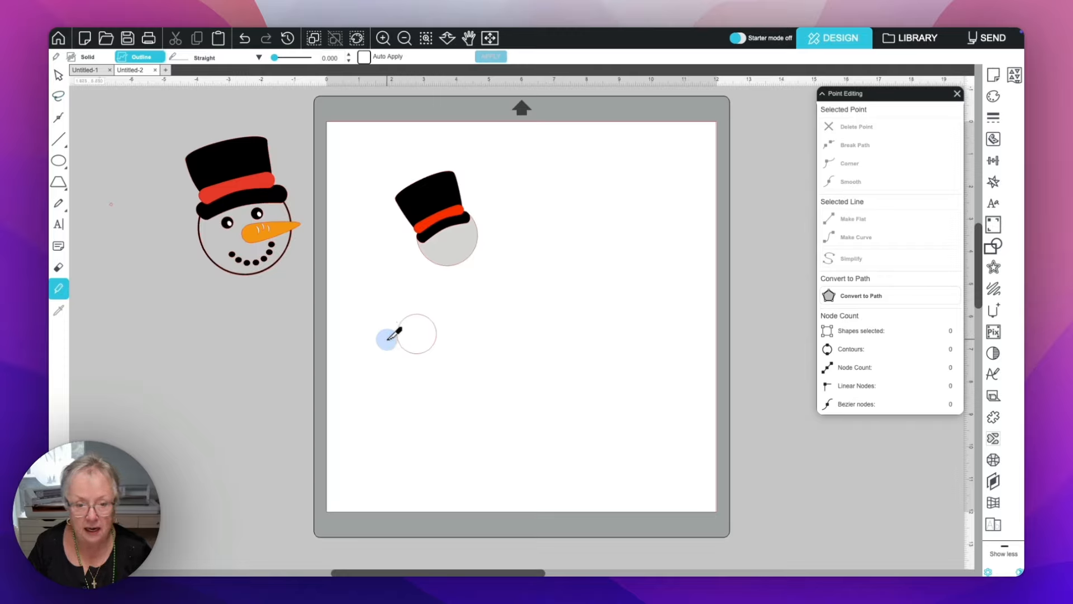
pyautogui.moveTo(386, 336); pyautogui.dragTo(410, 342)
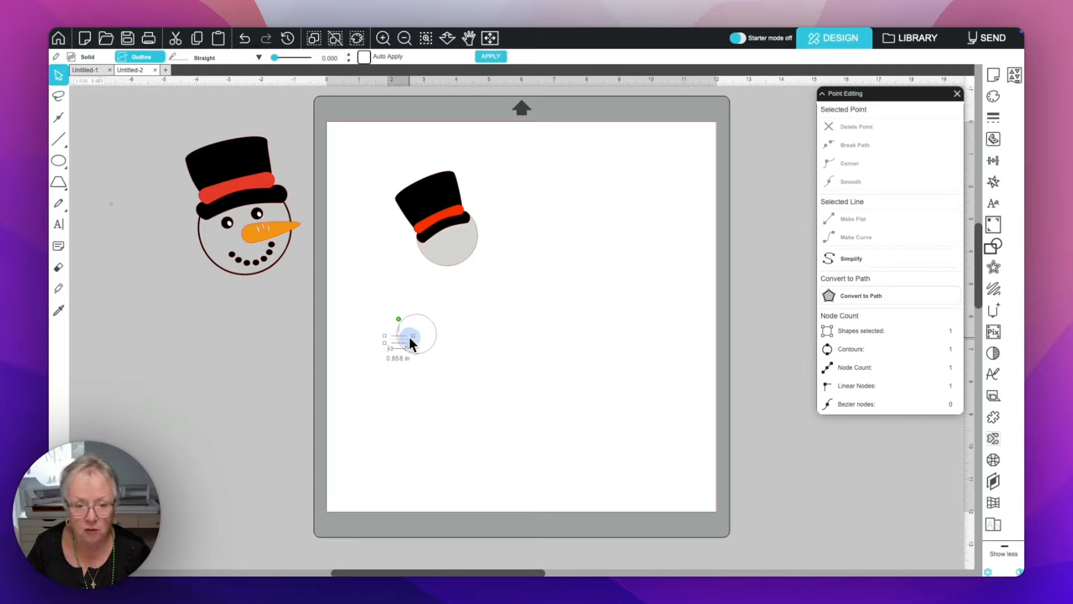
pyautogui.hotkey('ctrl', 'z')
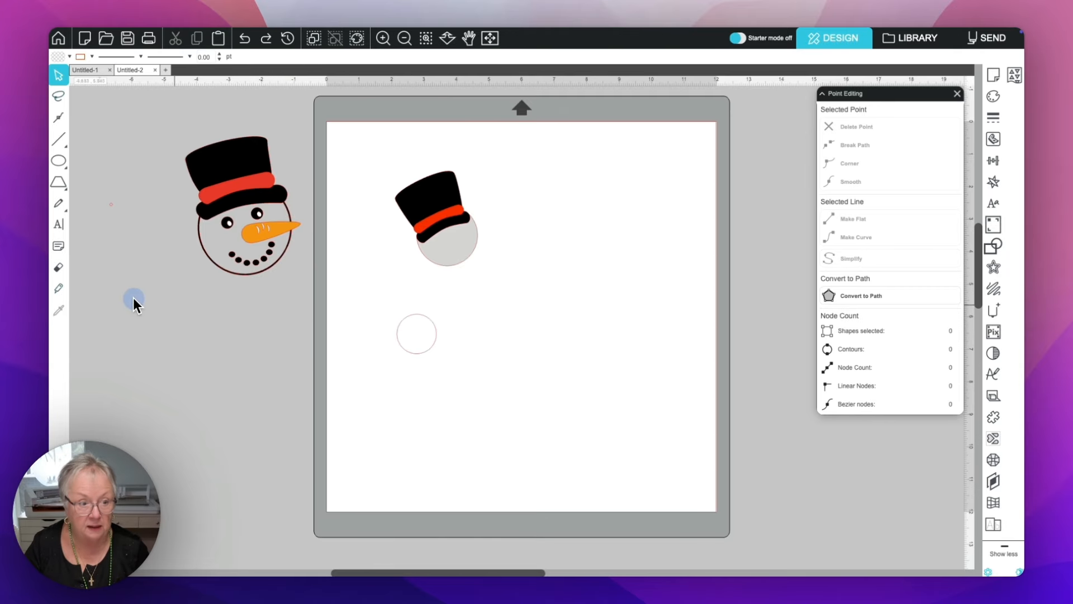
# Cut the circle horizontally through its middle with a straight outline Knife cut and delete the upper half
pyautogui.click(59, 288)
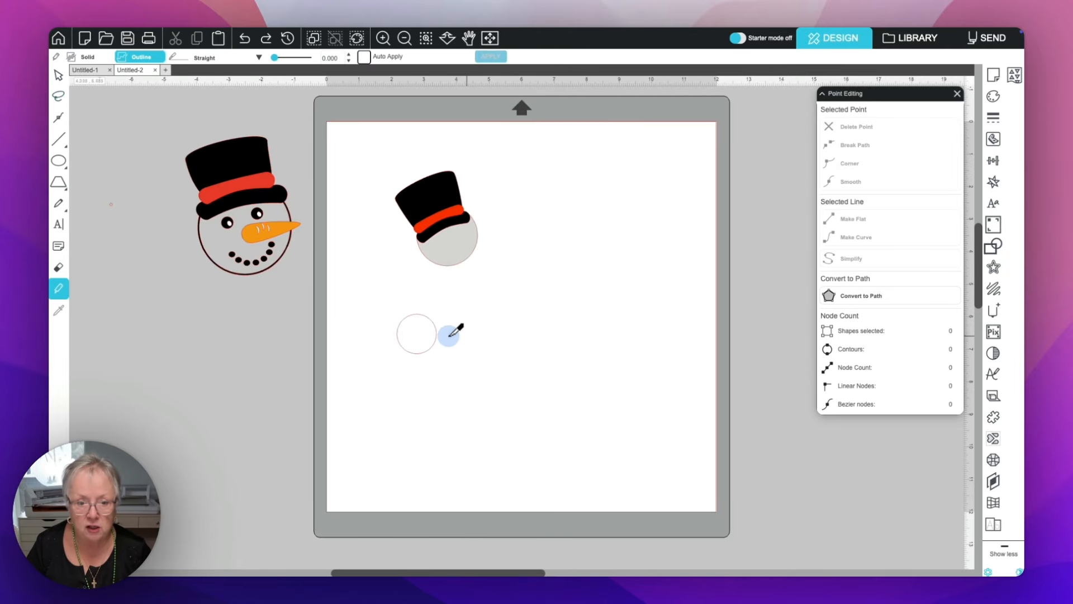
pyautogui.moveTo(396, 334); pyautogui.dragTo(504, 335)
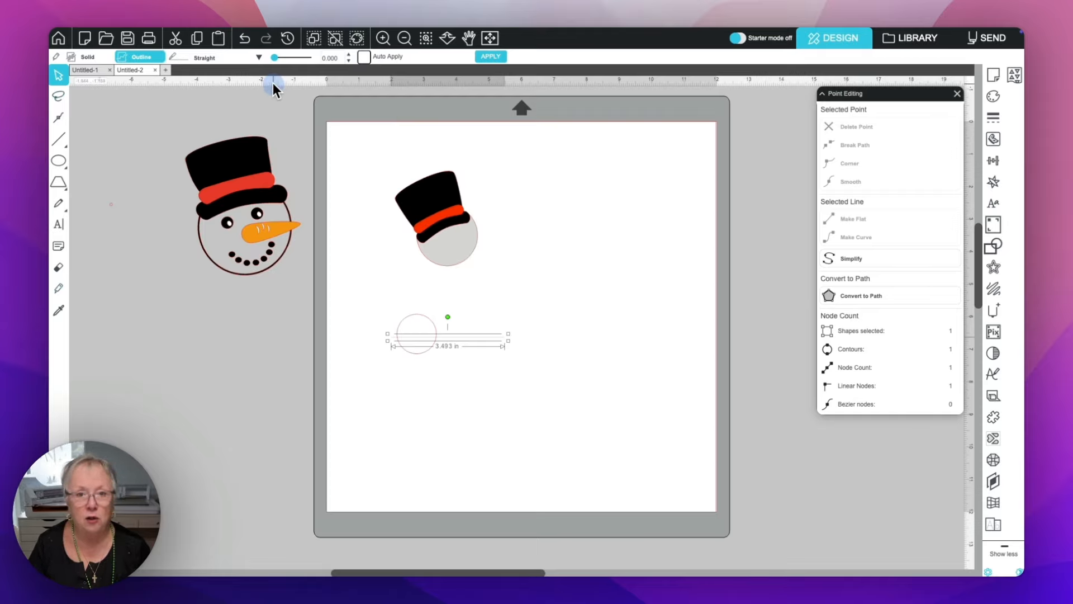
pyautogui.click(492, 58)
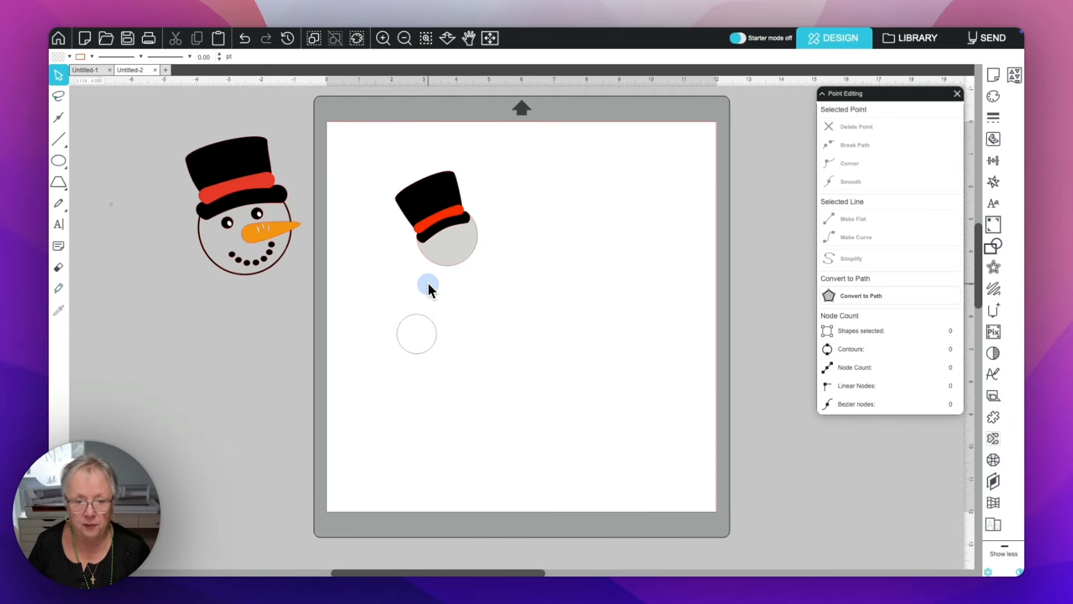
pyautogui.click(416, 318)
pyautogui.press('Delete')
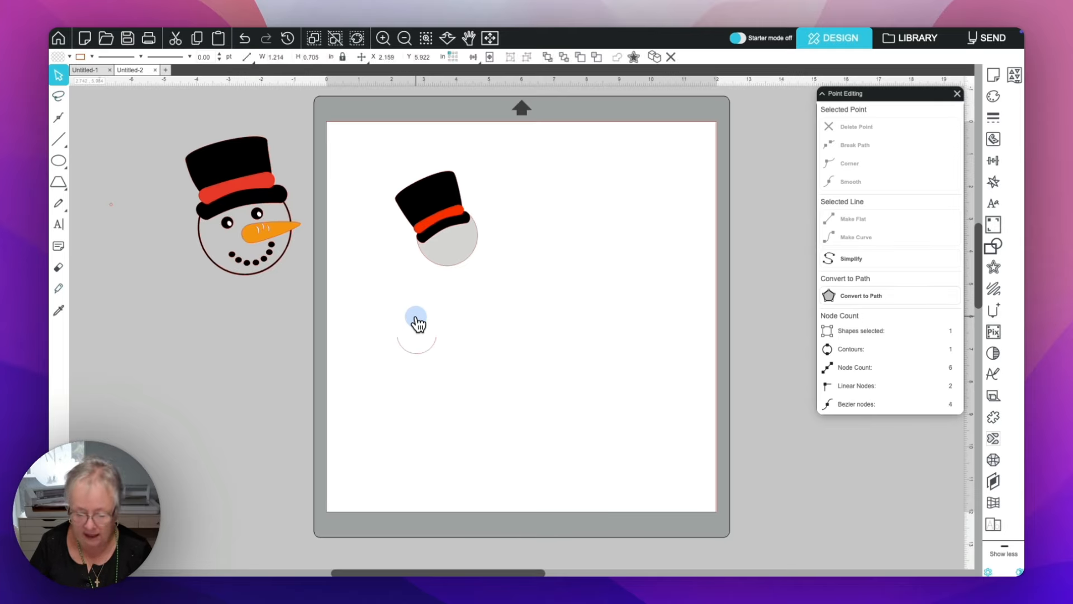
# Shift the remaining lower arc slightly sideways and set its line thickness to 1.50 pt
pyautogui.moveTo(423, 353)
pyautogui.mouseDown()
pyautogui.moveTo(457, 250)
pyautogui.moveTo(437, 354)
pyautogui.mouseUp()
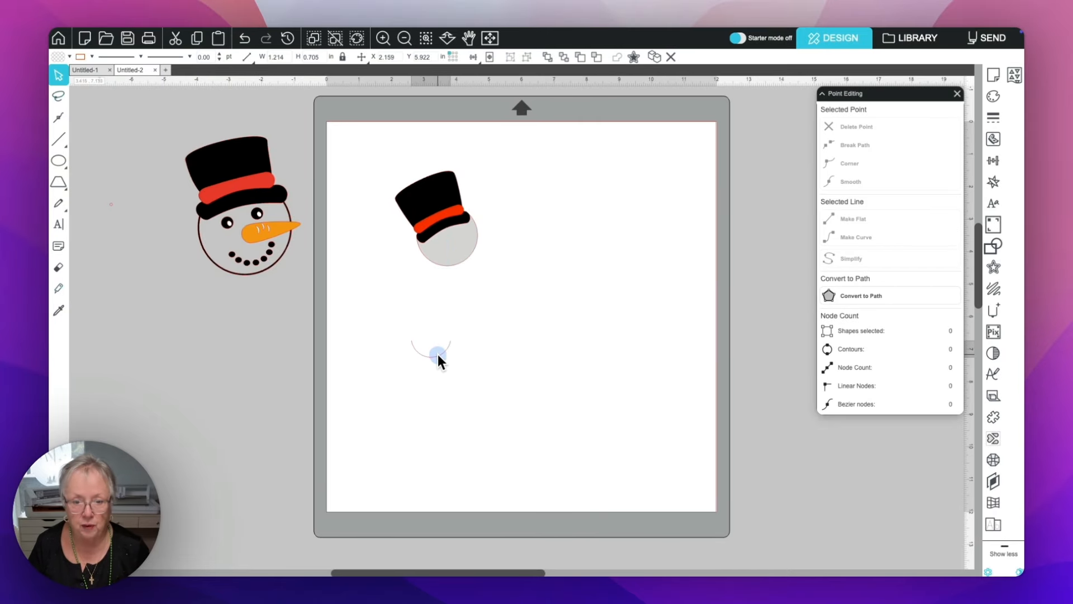
pyautogui.click(535, 290)
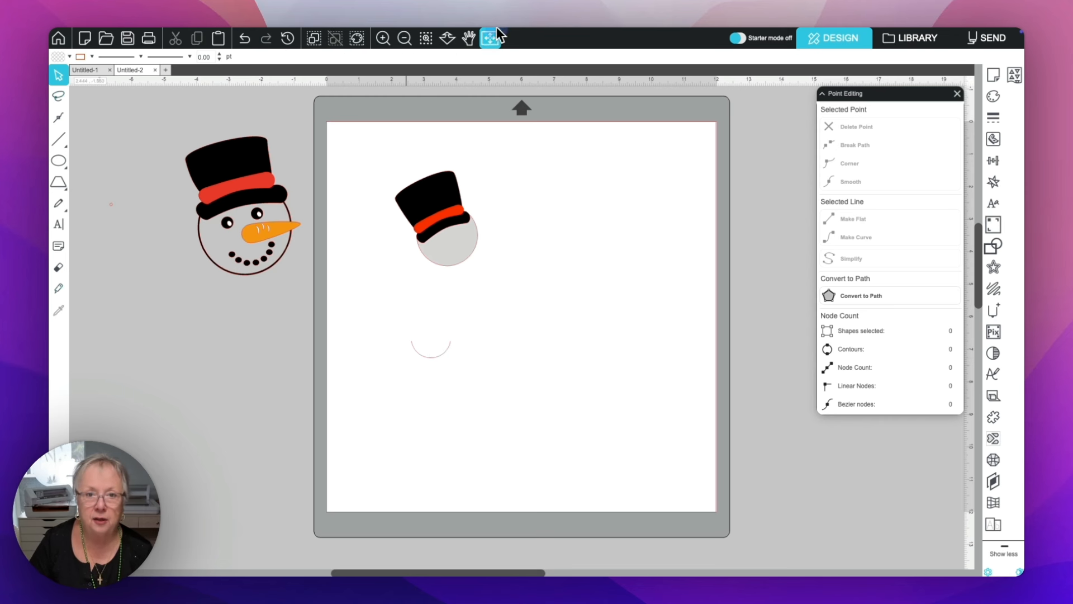
pyautogui.click(383, 38)
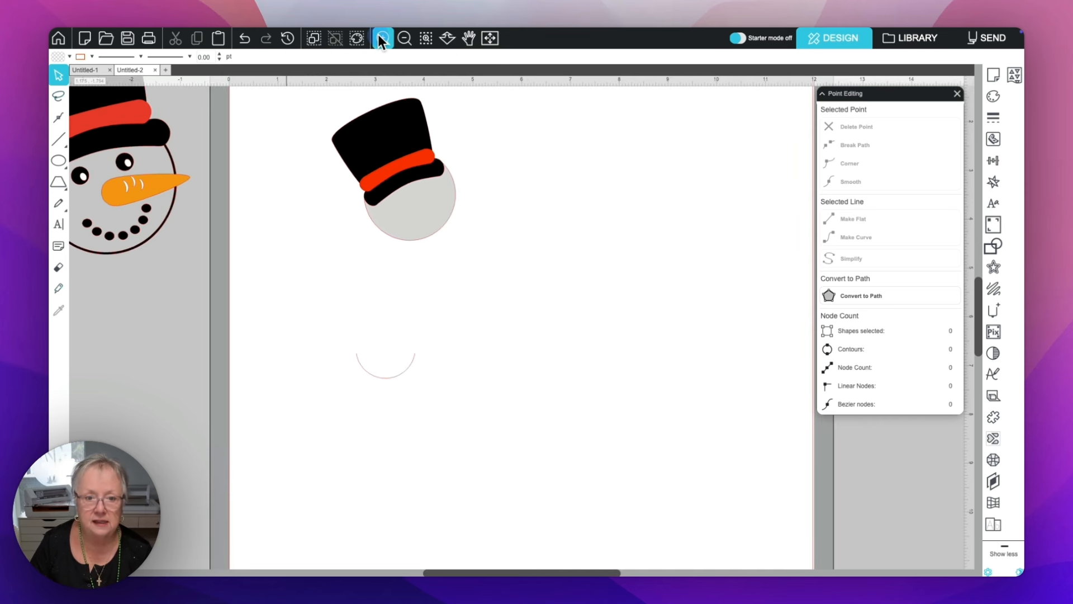
pyautogui.click(373, 381)
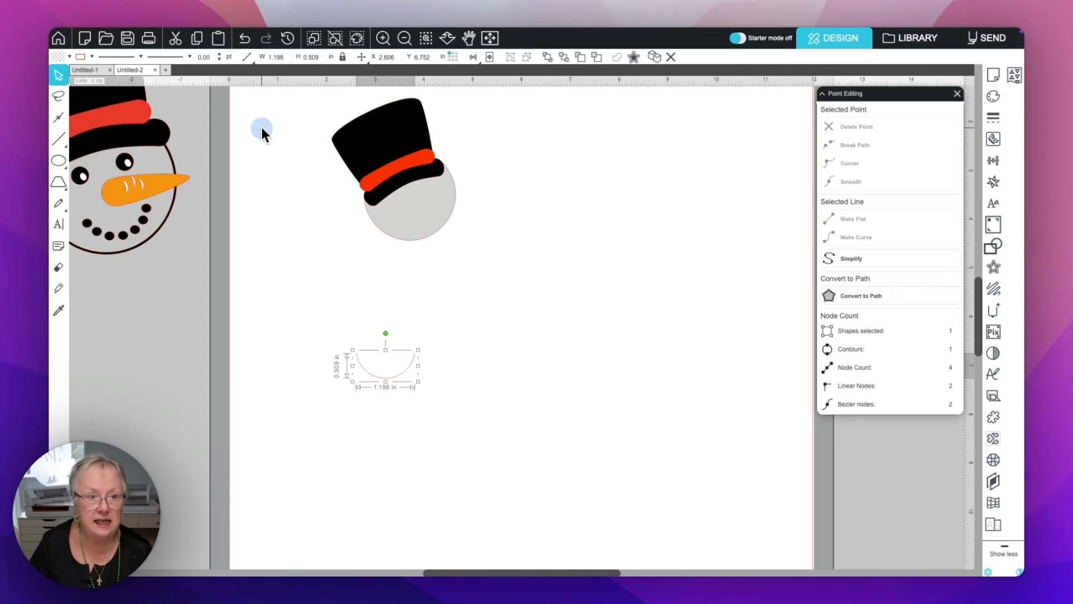
pyautogui.click(219, 54)
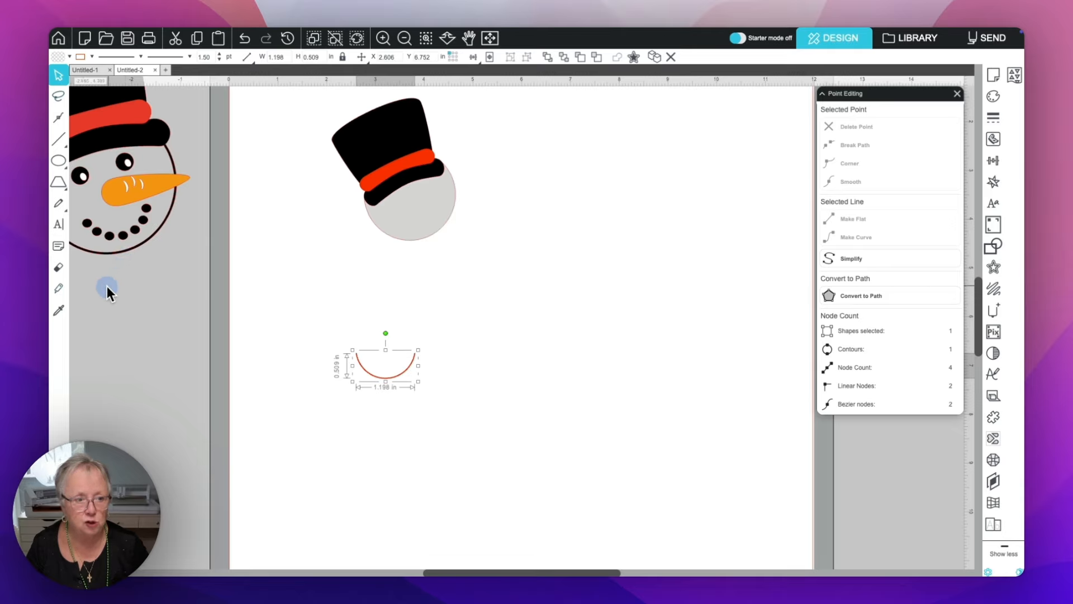
# Draw a small circle about 0.17 in across beside the snowman's head and close the point editing options
pyautogui.moveTo(56, 162)
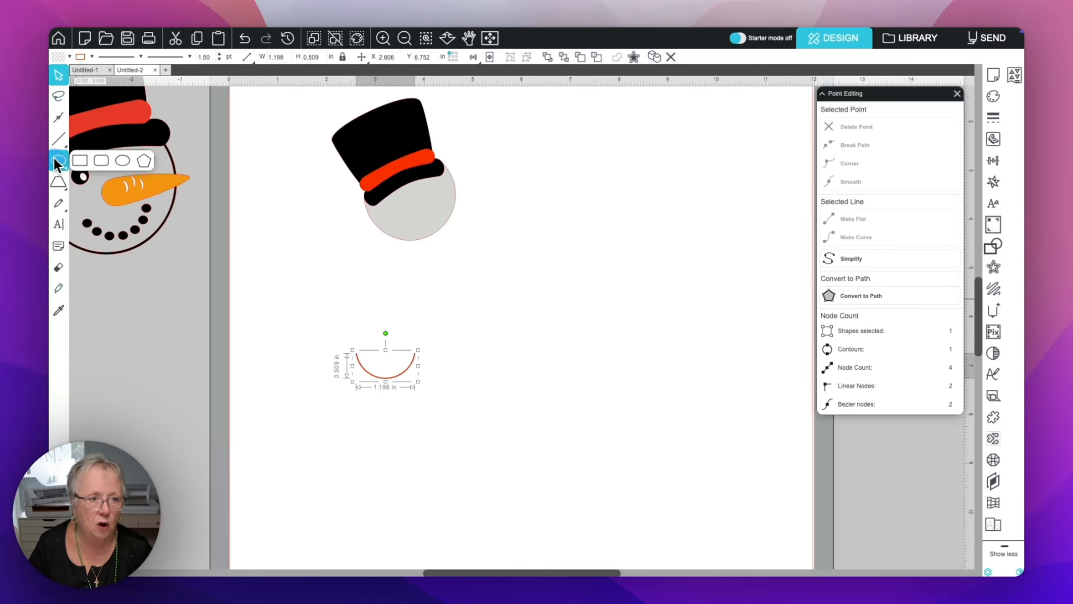
pyautogui.click(122, 161)
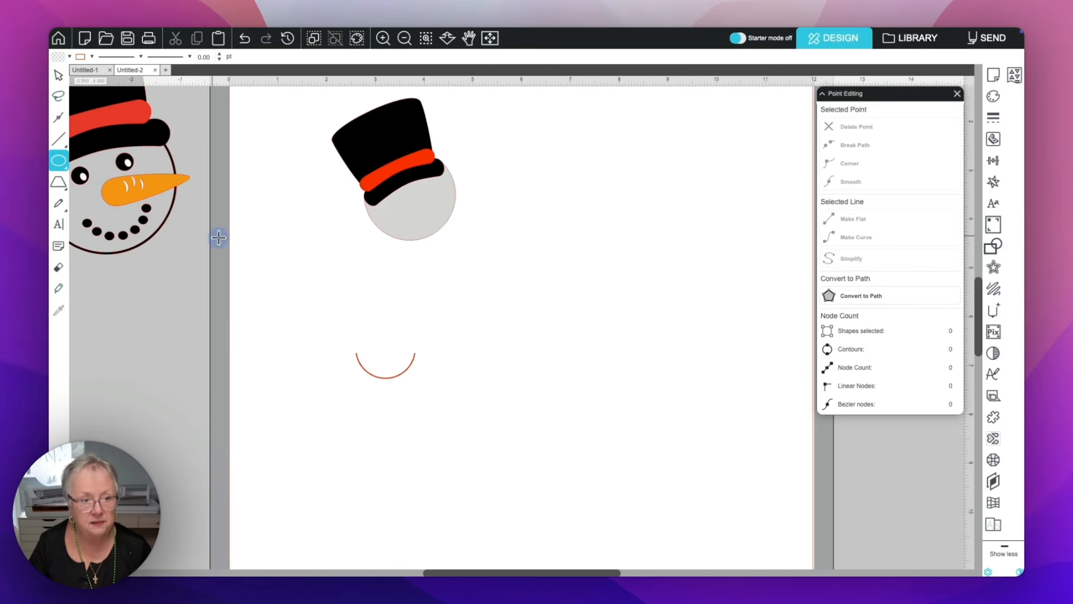
pyautogui.moveTo(283, 267); pyautogui.dragTo(291, 274)
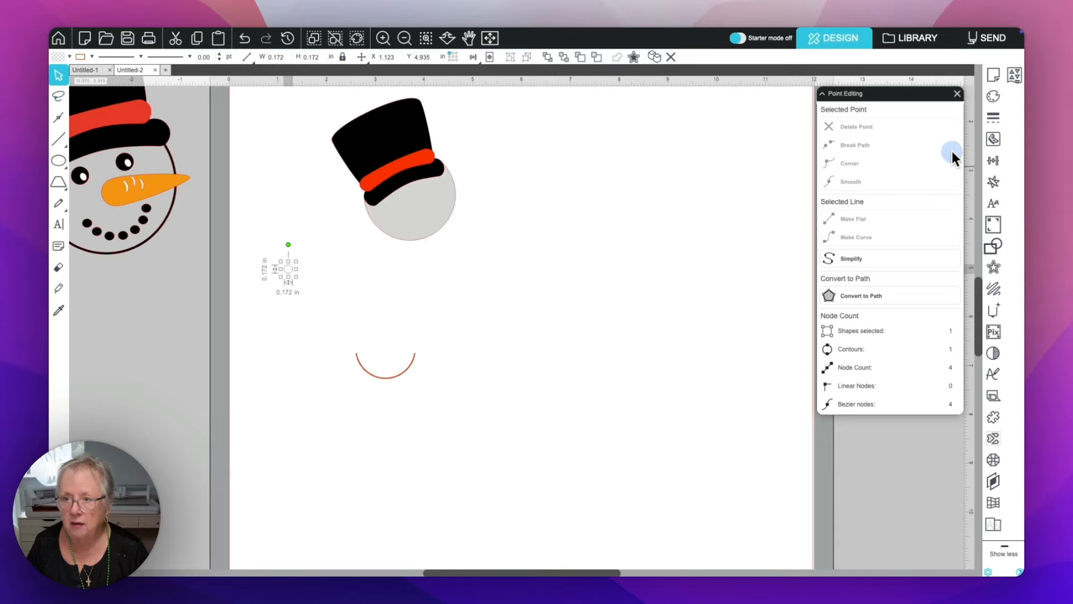
pyautogui.click(956, 94)
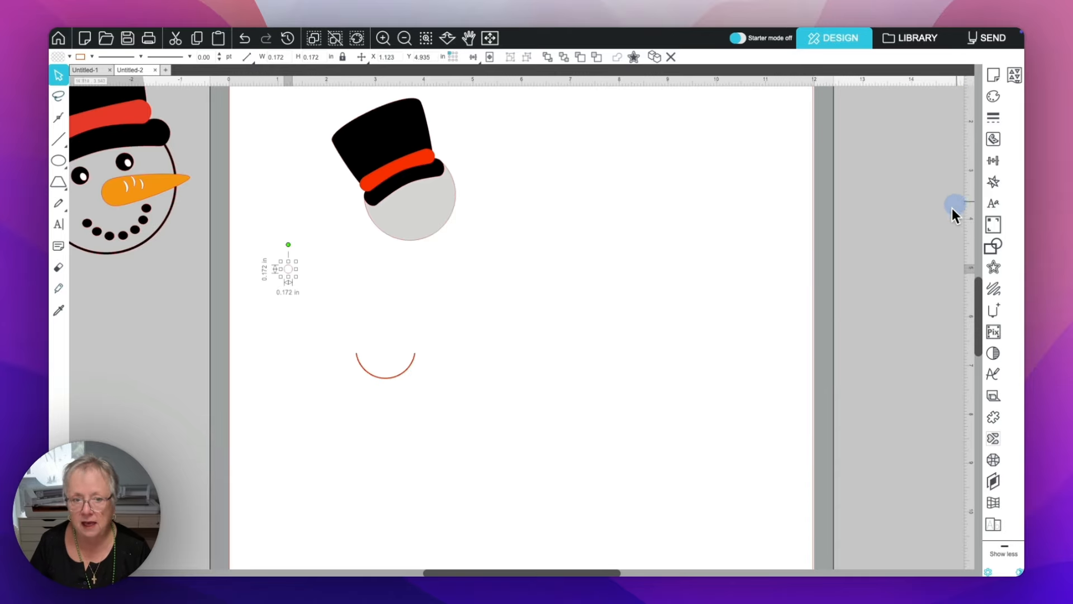
# Use Replicate's Object on Path to attach the small circle to the start of the smile arc
pyautogui.scroll(1, 948, 229)
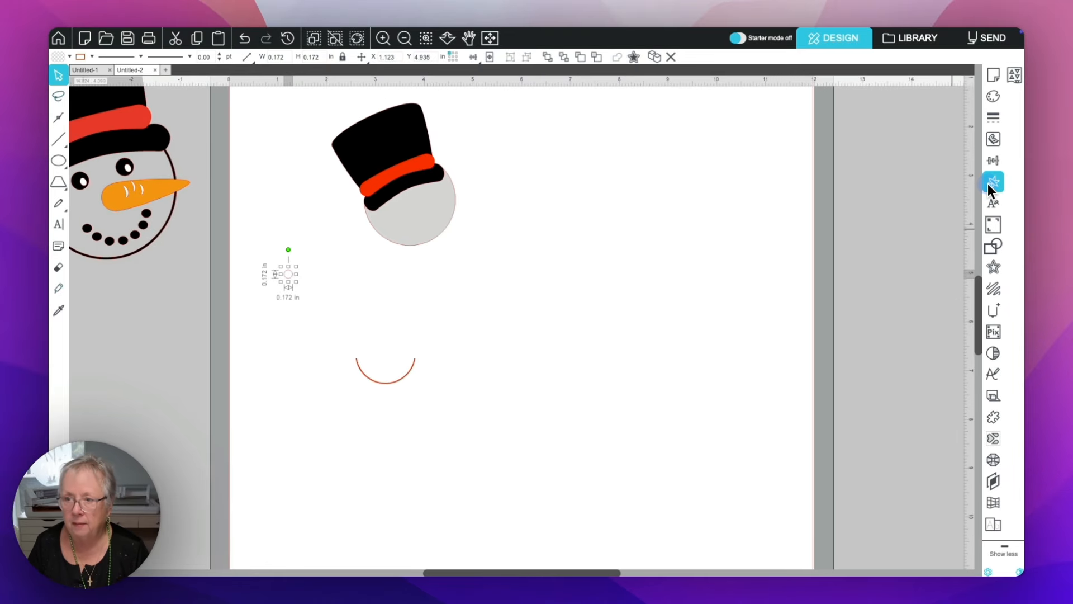
pyautogui.click(988, 183)
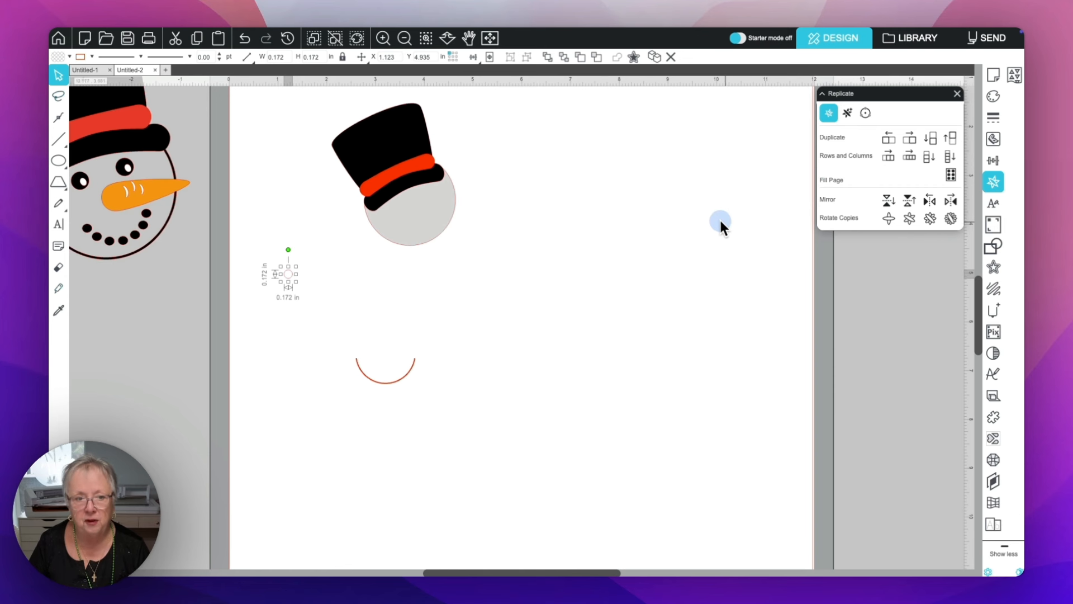
pyautogui.click(865, 115)
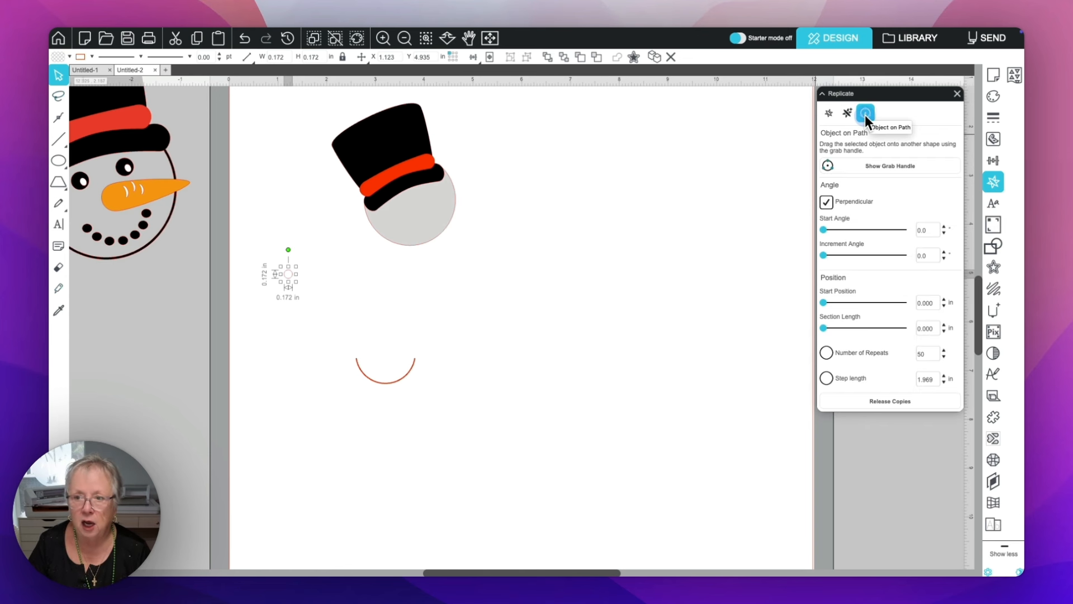
pyautogui.click(884, 170)
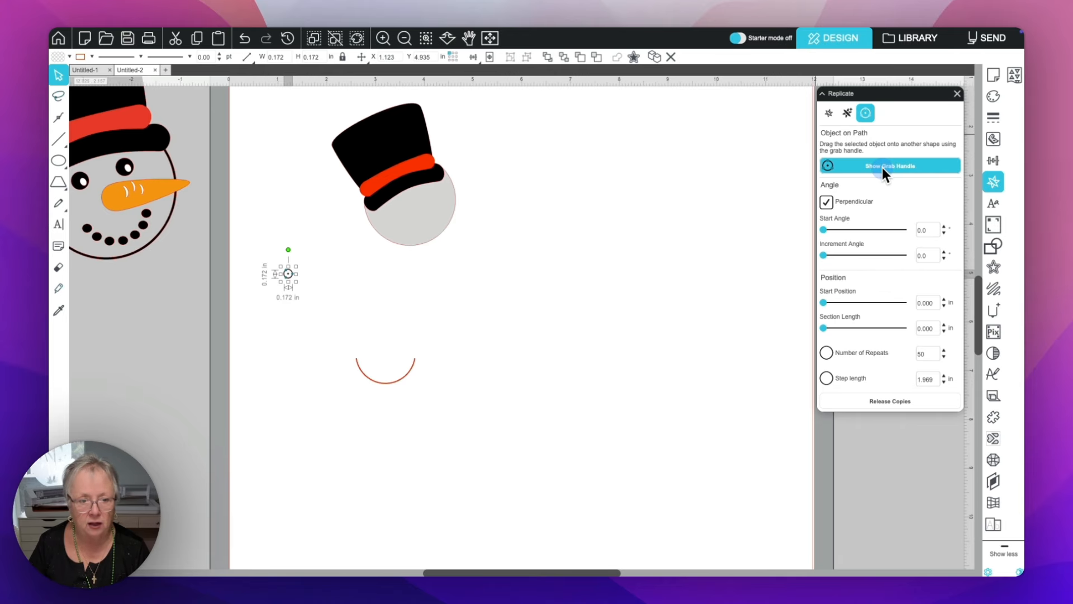
pyautogui.scroll(-1, 507, 339)
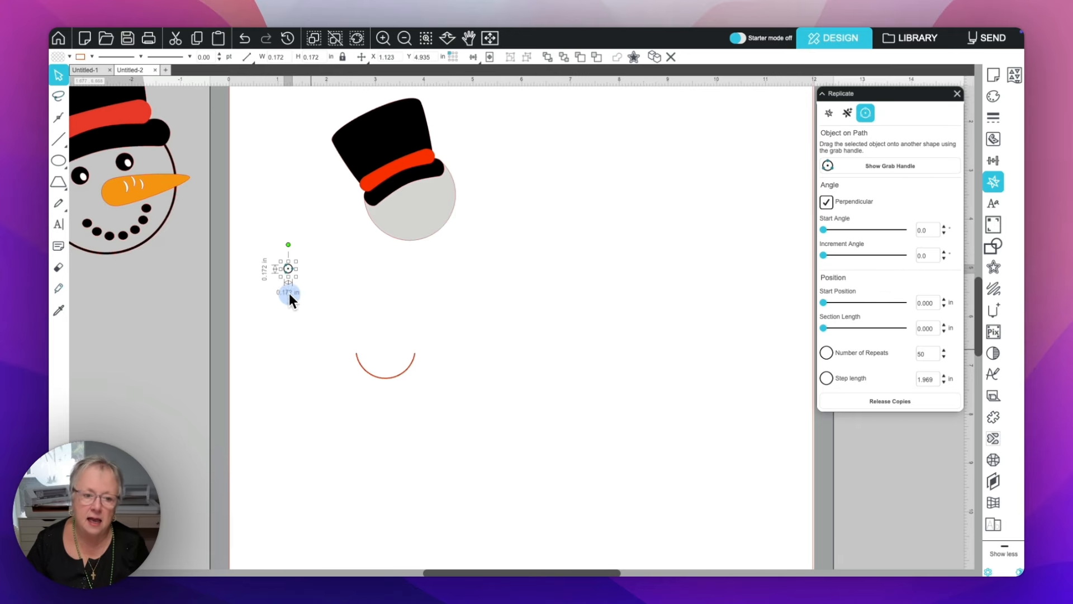
pyautogui.scroll(-1, 275, 263)
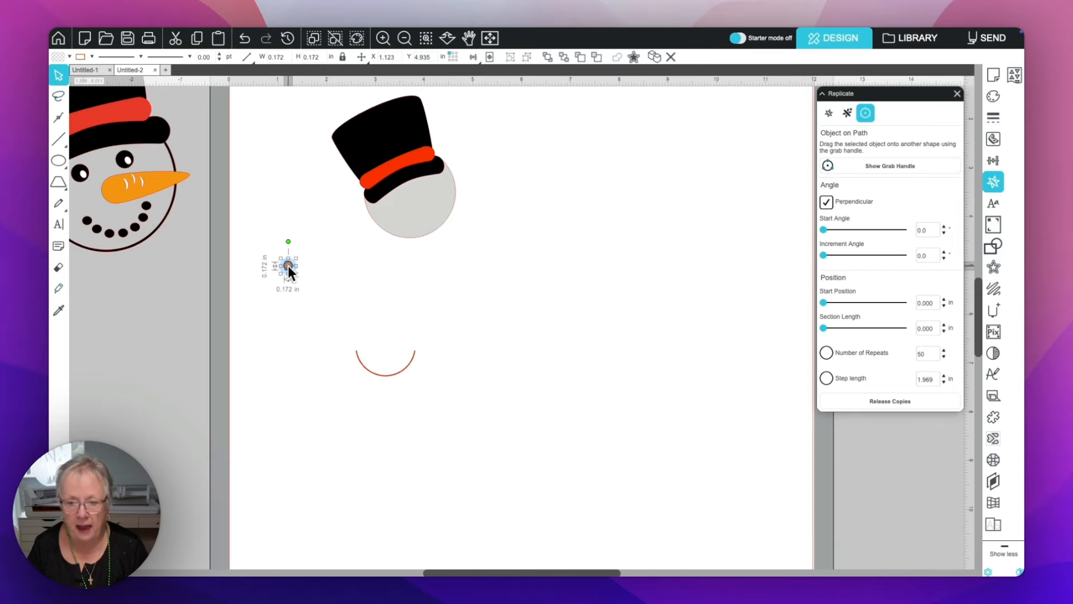
pyautogui.moveTo(287, 266); pyautogui.dragTo(357, 359)
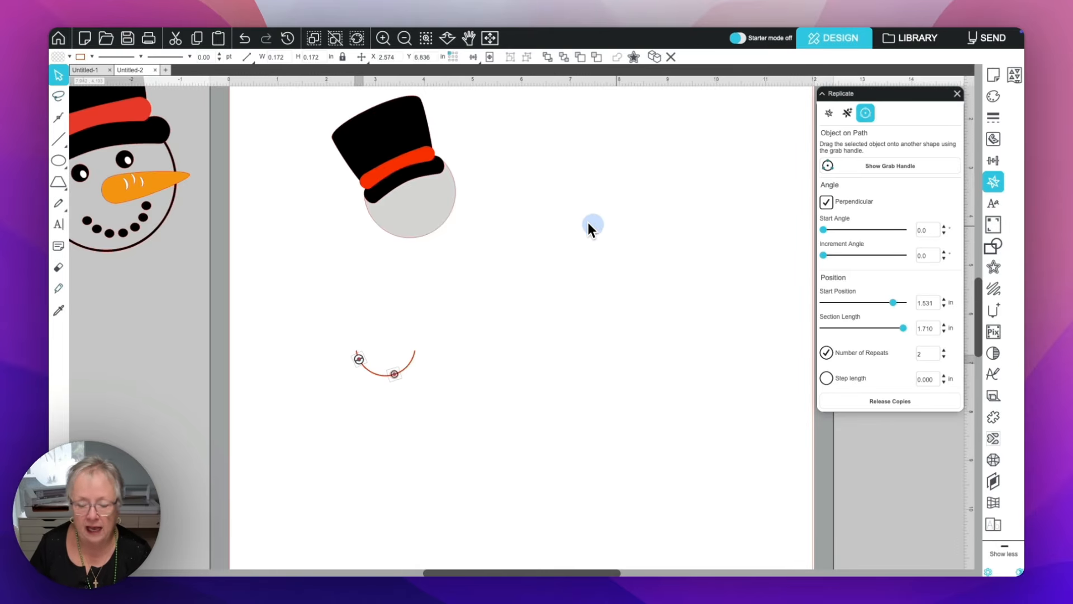
# Set the number of repeats along the smile arc to 7
pyautogui.scroll(1, 604, 227)
pyautogui.scroll(-1, 618, 230)
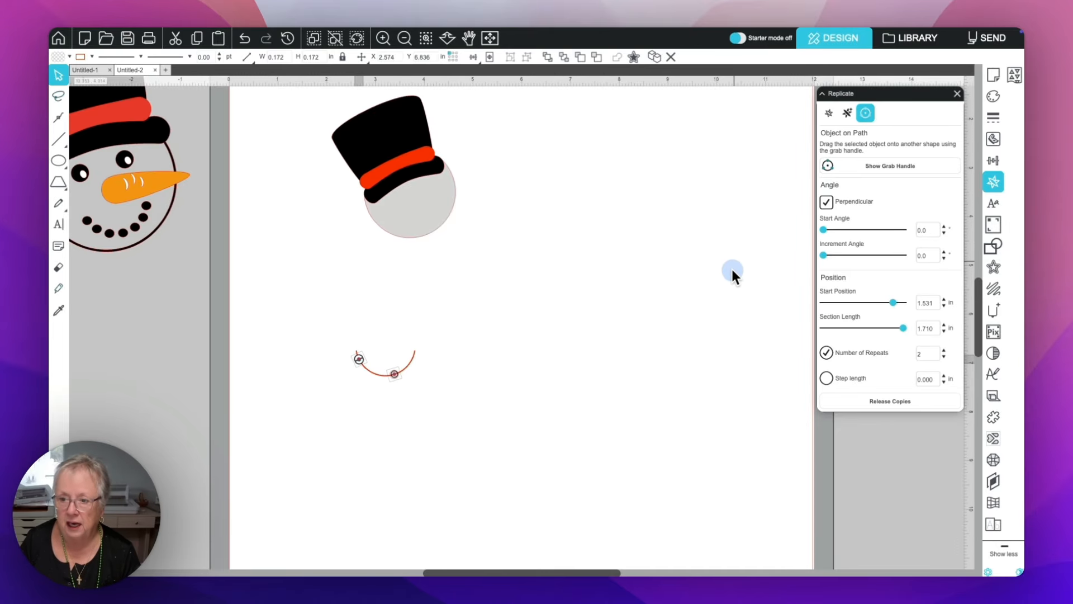
pyautogui.scroll(-1, 735, 264)
pyautogui.scroll(-1, 737, 266)
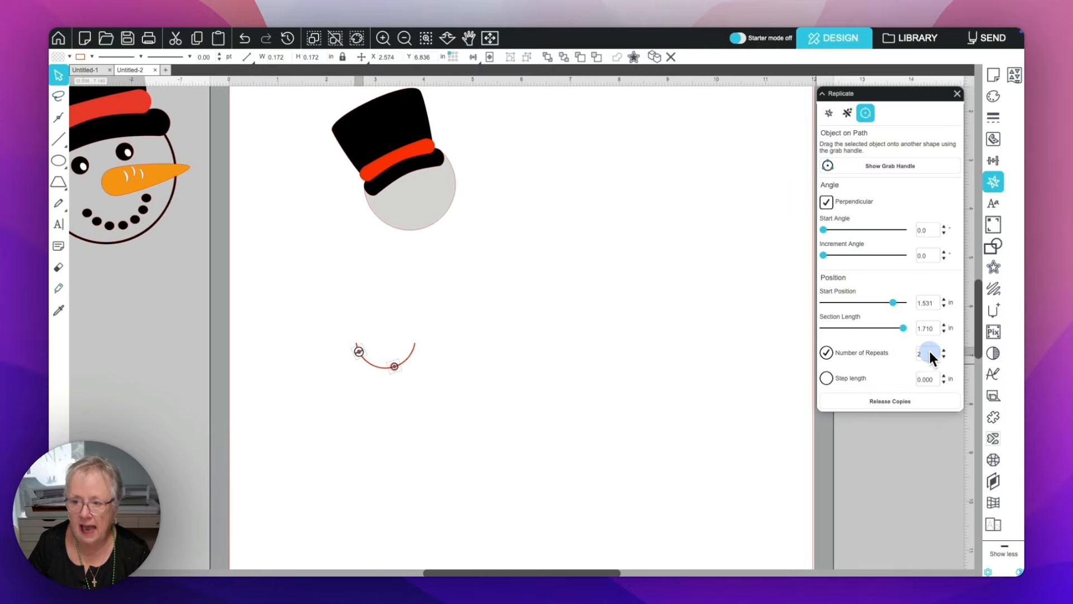
pyautogui.click(943, 350)
pyautogui.click(944, 350)
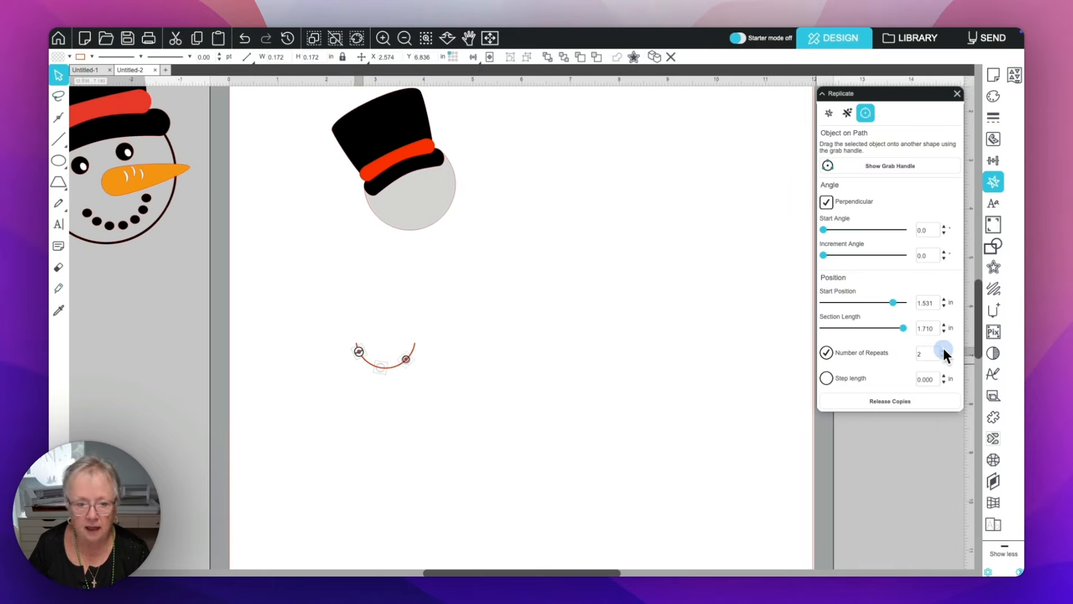
pyautogui.click(943, 350)
pyautogui.click(943, 350)
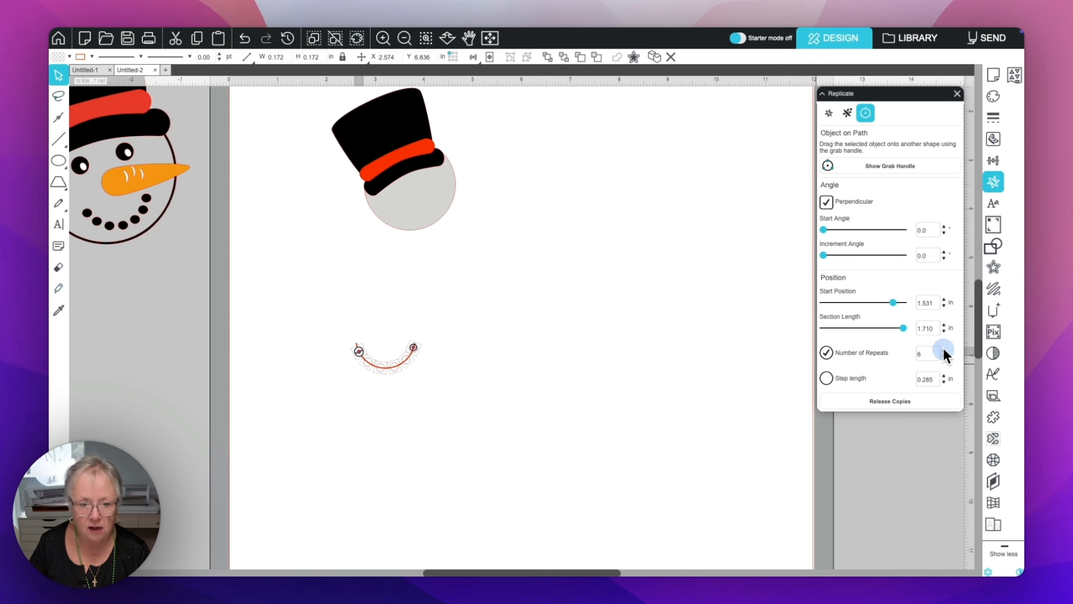
pyautogui.click(944, 350)
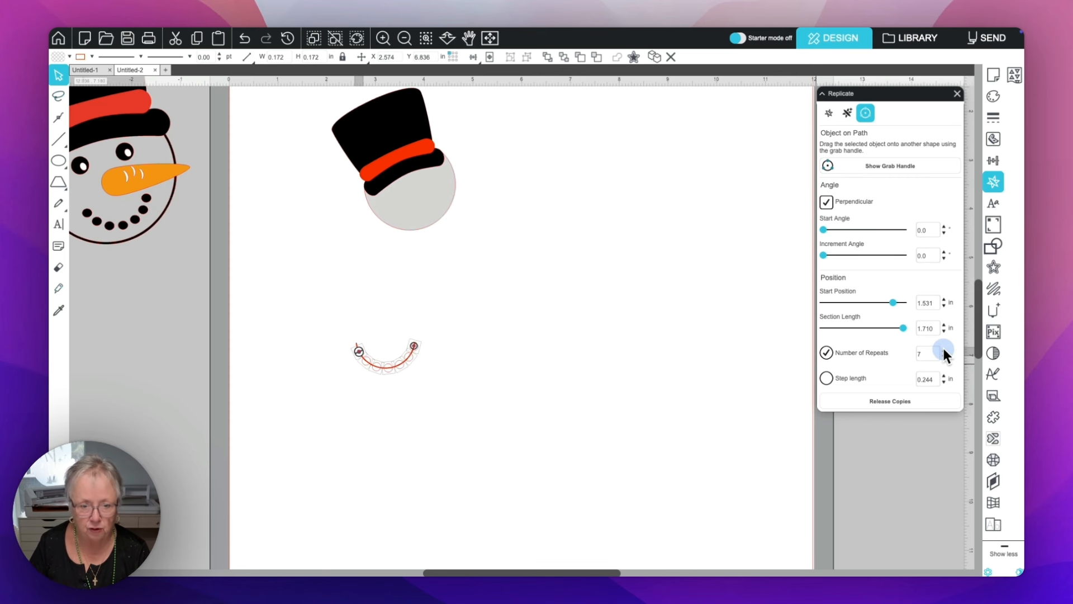
# Slide the row of small circles along the smile arc to a start position of about 1.575 in
pyautogui.doubleClick(356, 372)
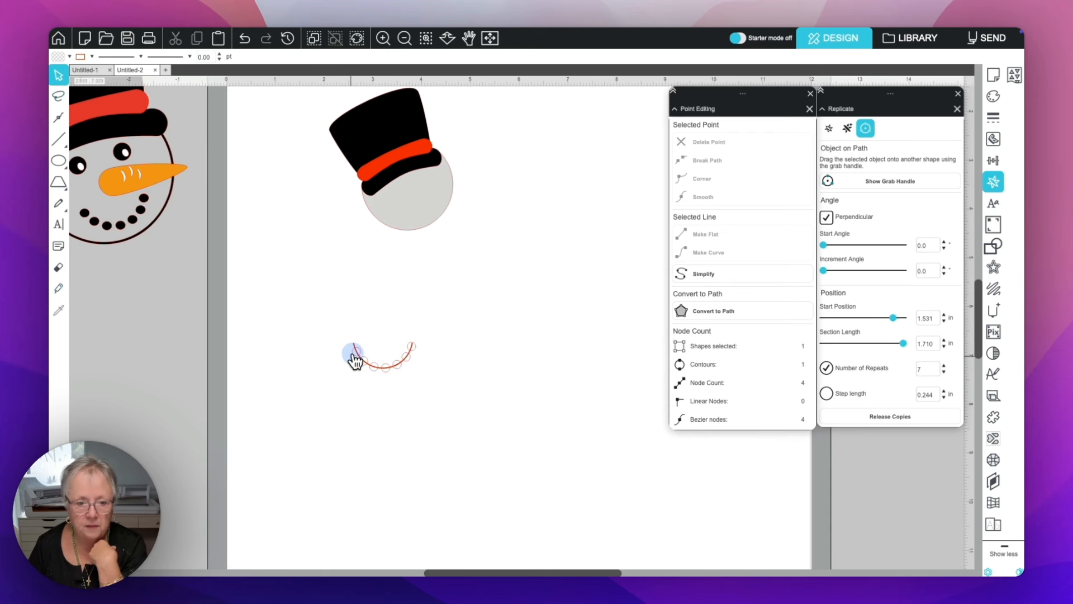
pyautogui.click(355, 360)
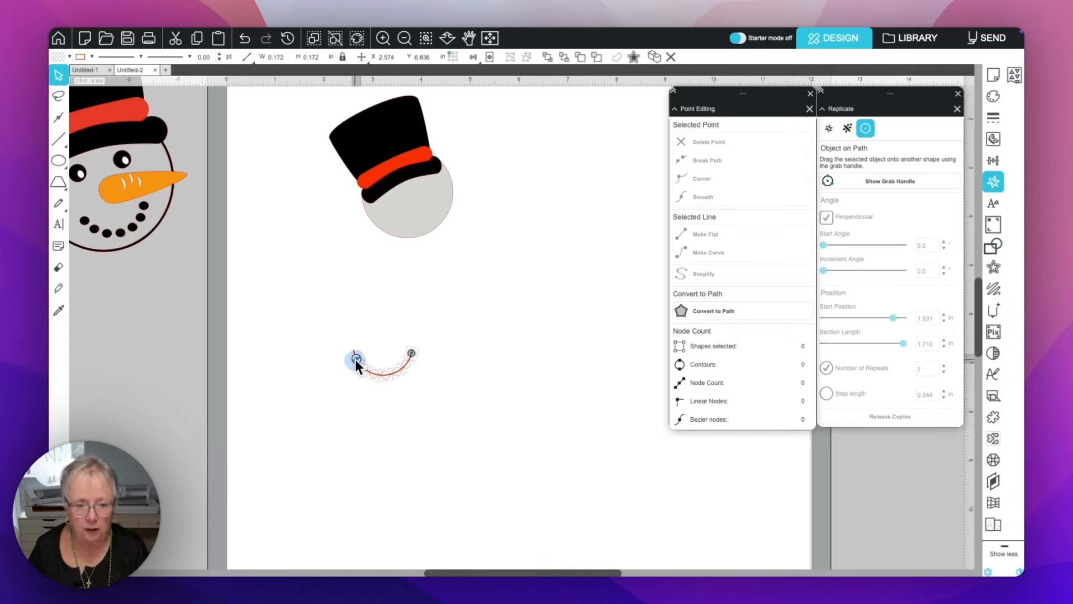
pyautogui.moveTo(355, 360); pyautogui.dragTo(317, 360)
pyautogui.scroll(1, 356, 361)
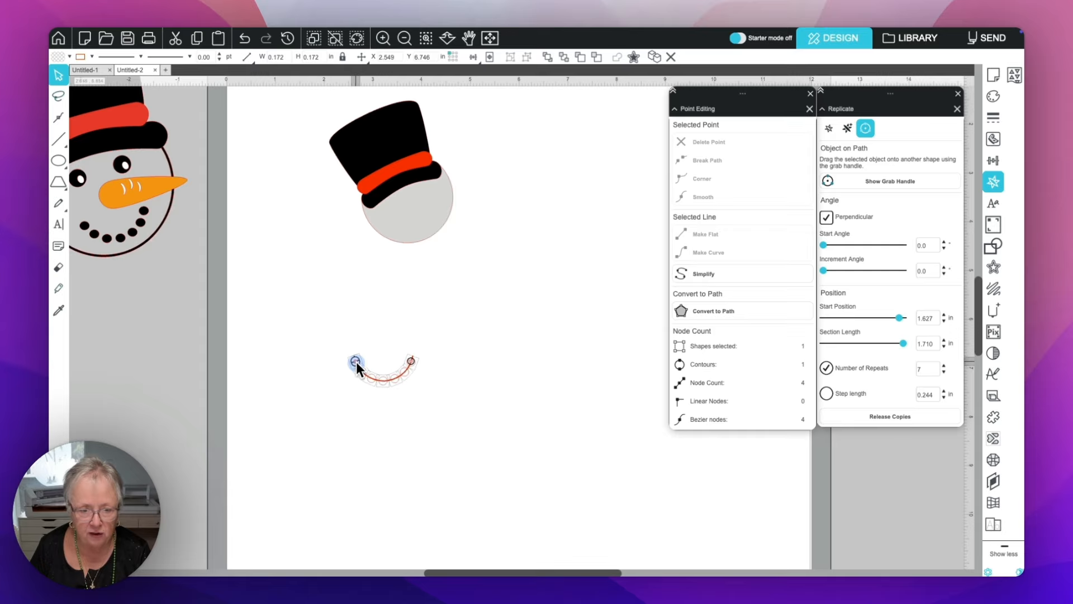
pyautogui.click(322, 373)
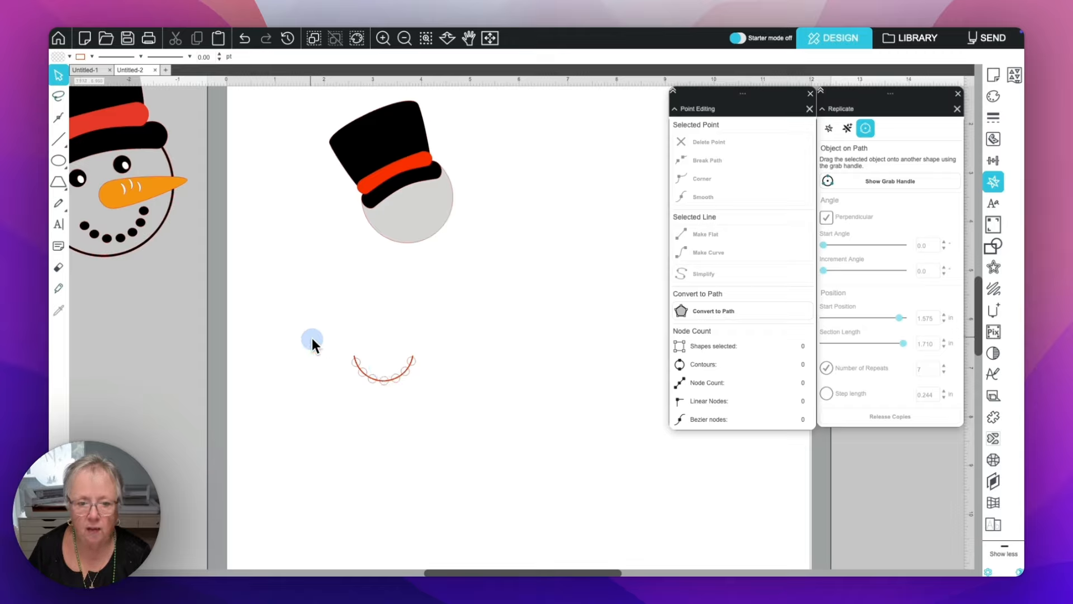
# Release the replicated circles on the smile arc as separate copies and close the point editing options
pyautogui.moveTo(314, 341); pyautogui.dragTo(520, 413)
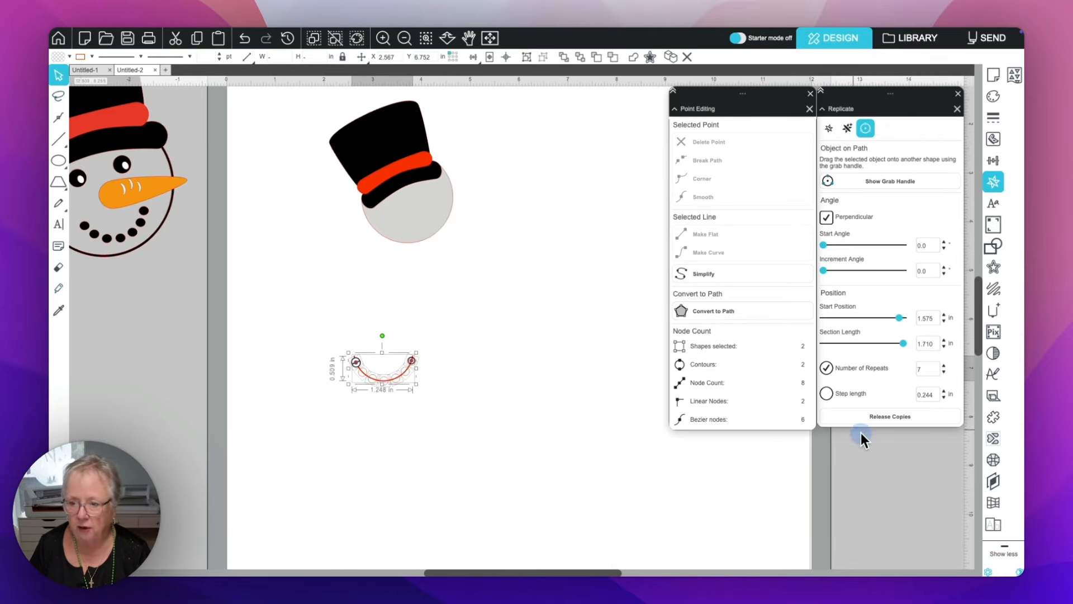
pyautogui.click(888, 418)
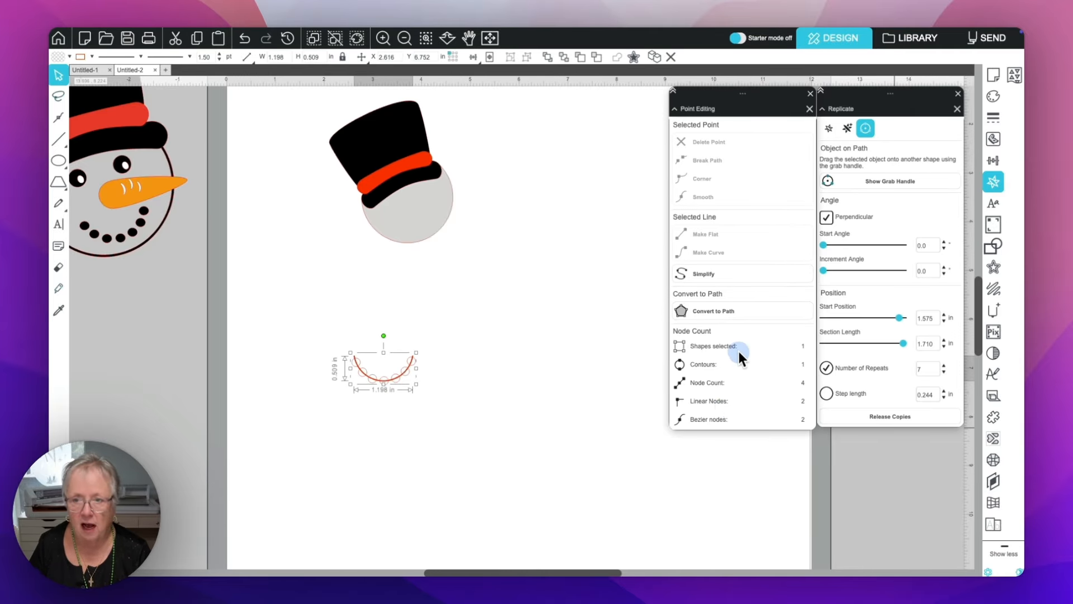
pyautogui.click(810, 94)
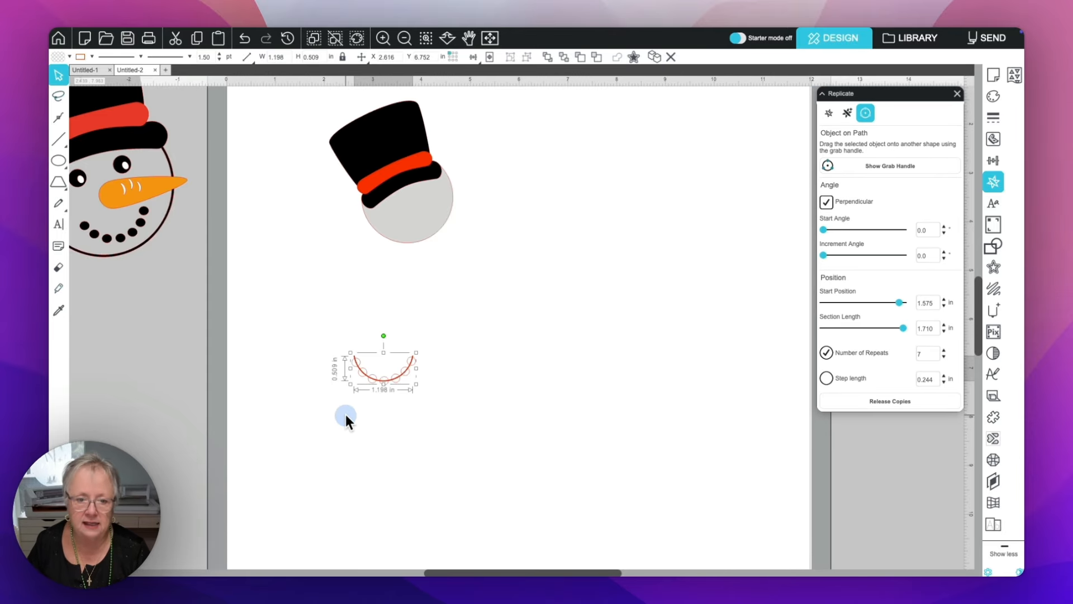
# Move the smile arc well away from the small circles and adjust the height of the lowest circle to even out the curve
pyautogui.click(391, 381)
pyautogui.click(391, 384)
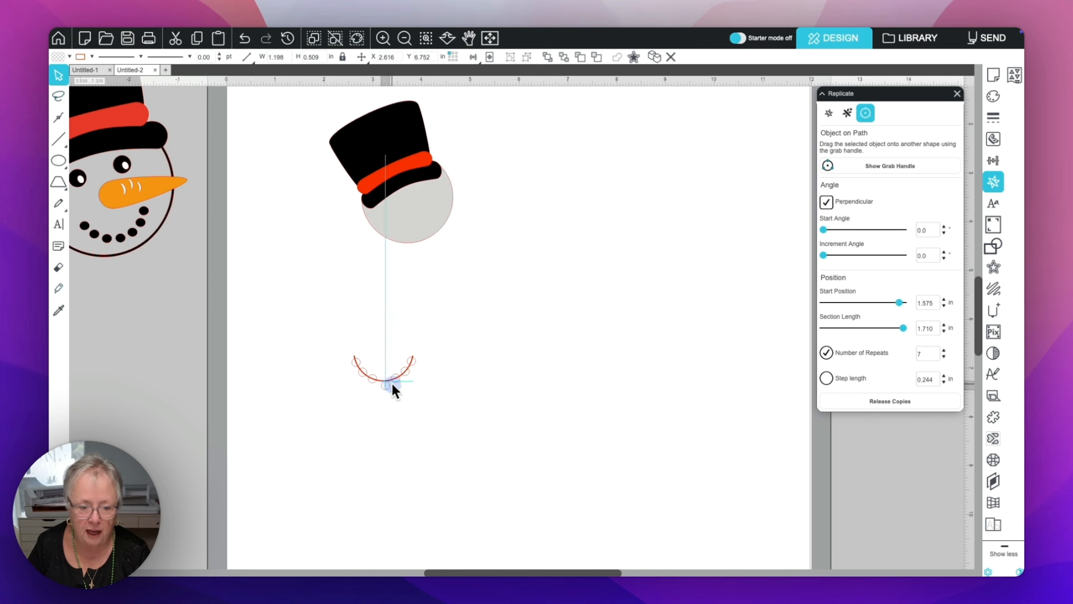
pyautogui.click(421, 355)
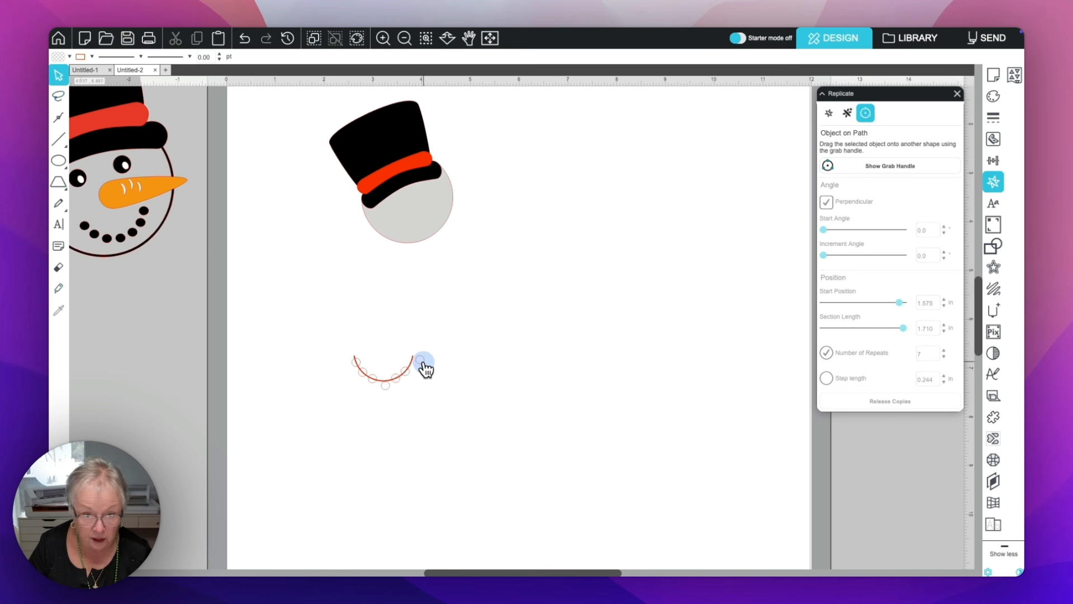
pyautogui.click(412, 365)
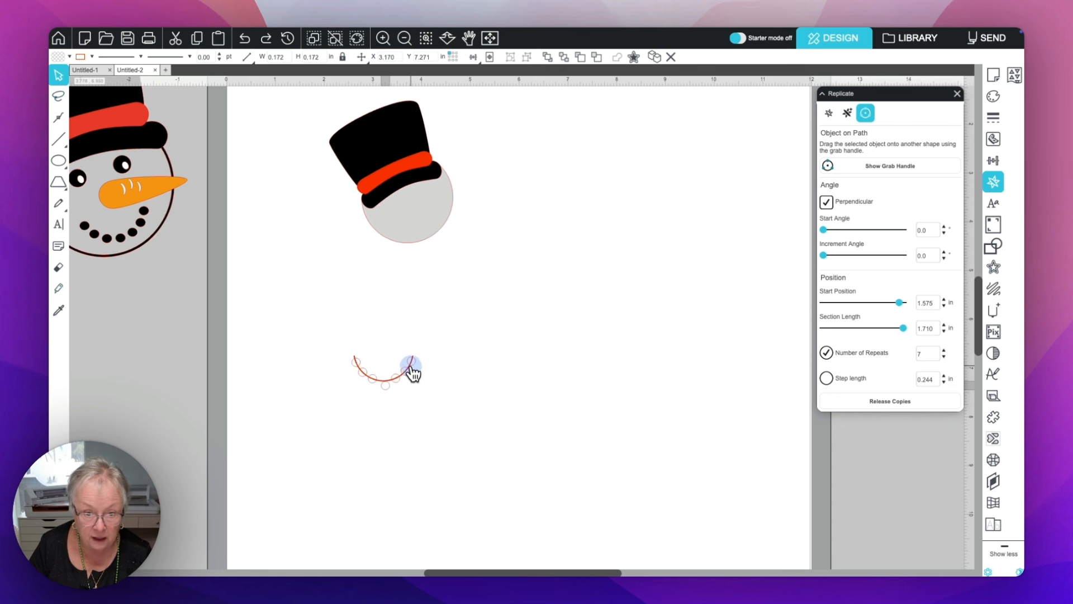
pyautogui.moveTo(411, 366); pyautogui.dragTo(598, 410)
pyautogui.press('Escape')
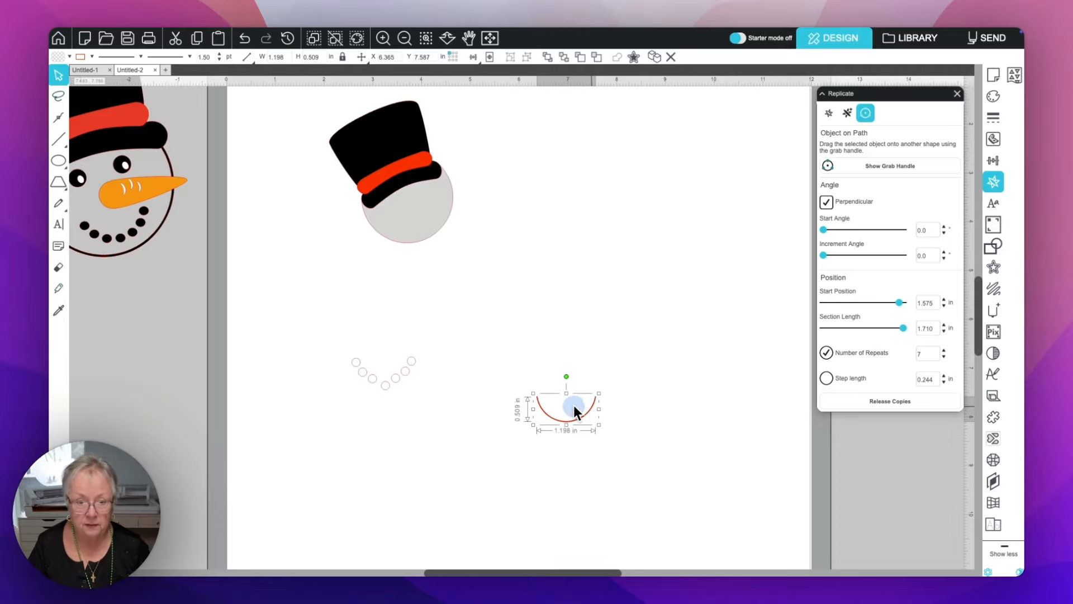
pyautogui.click(388, 393)
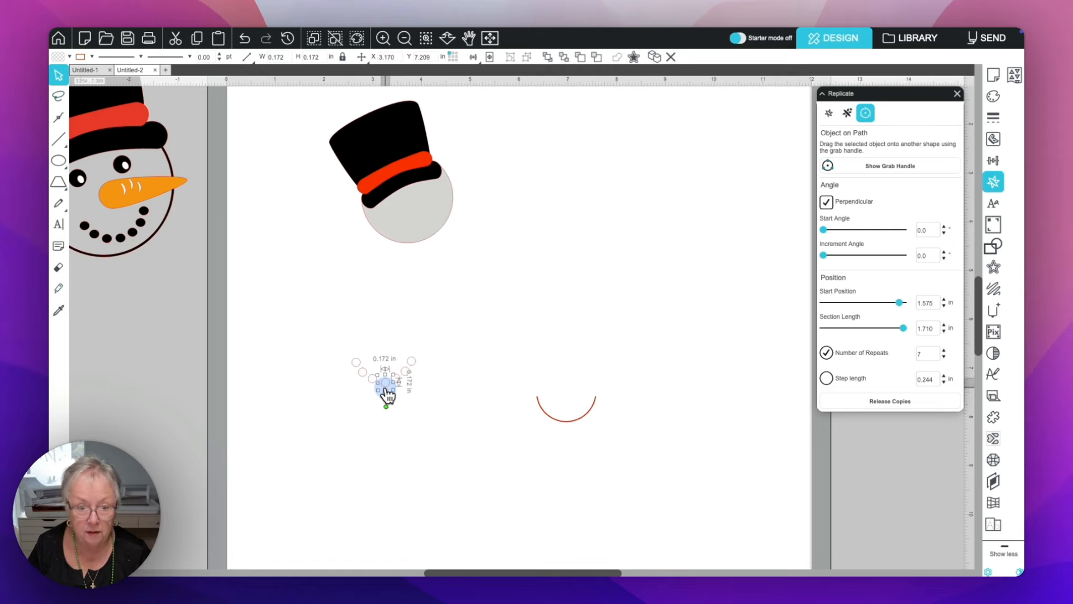
pyautogui.click(413, 406)
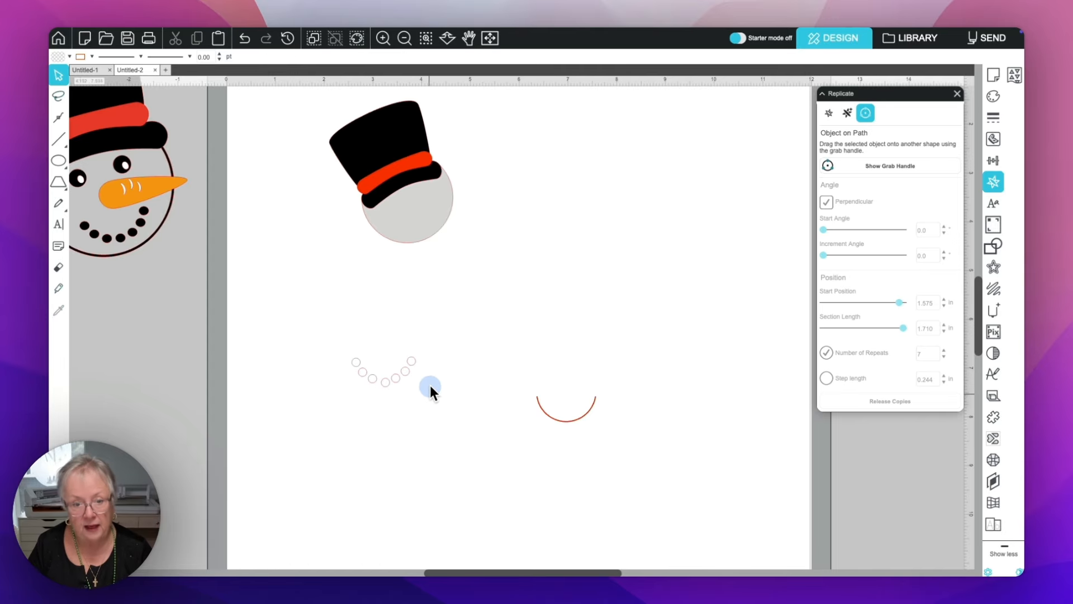
# Group the seven small circles of the smile and fill them with black
pyautogui.moveTo(439, 354); pyautogui.dragTo(204, 383)
pyautogui.moveTo(441, 357); pyautogui.dragTo(314, 396)
pyautogui.rightClick(323, 374)
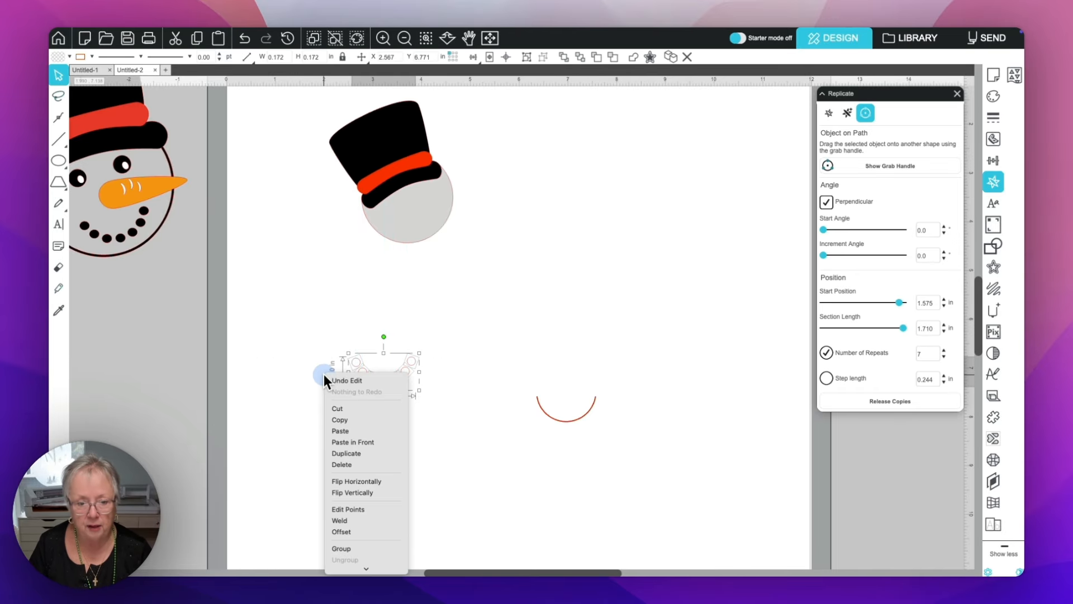
pyautogui.click(357, 548)
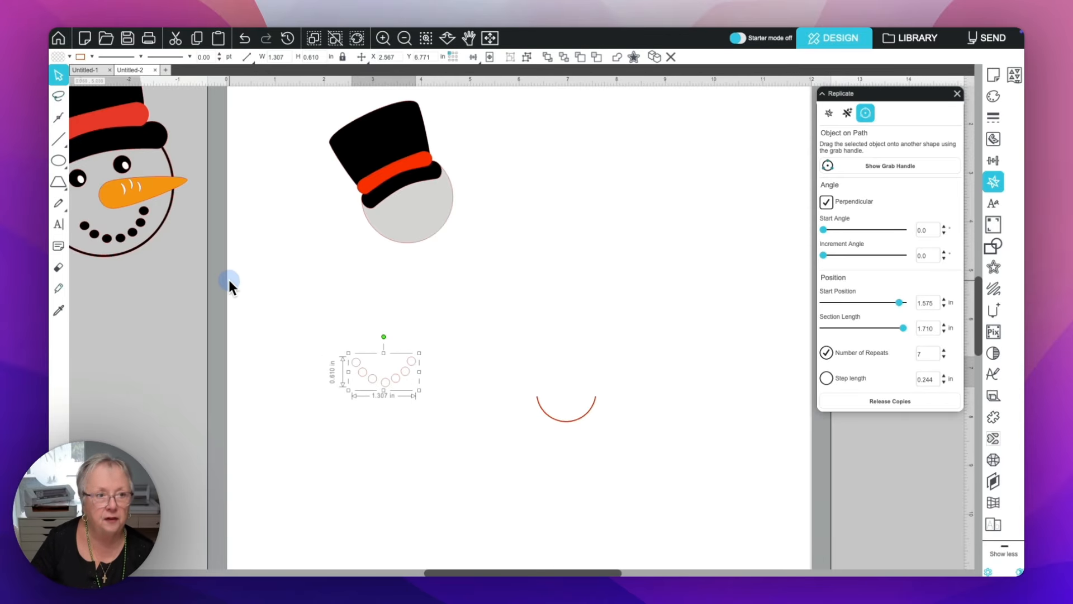
pyautogui.click(69, 56)
pyautogui.click(185, 92)
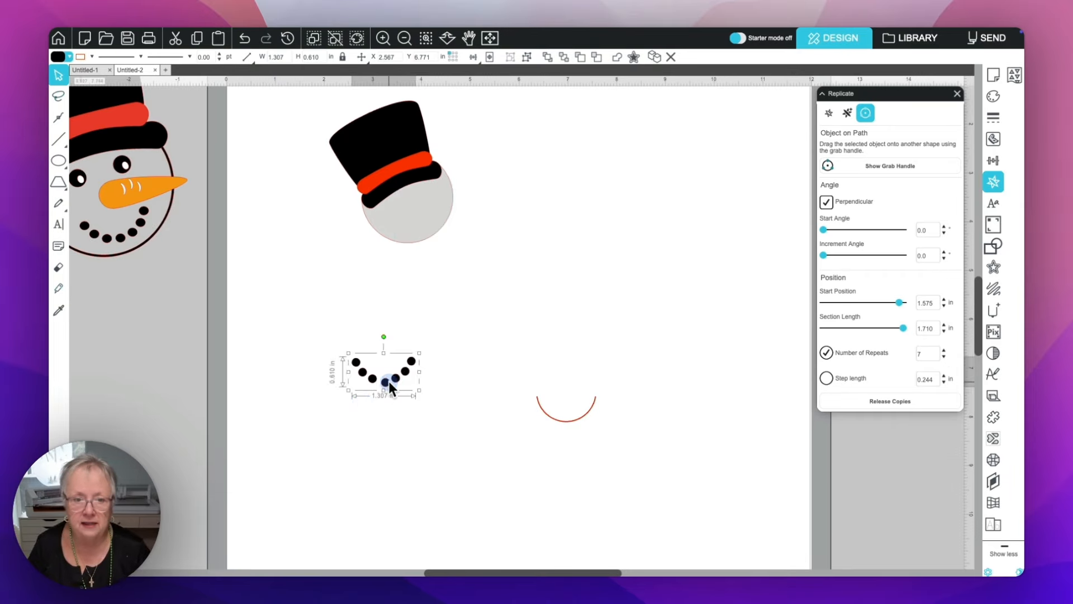
# Place the dotted smile on the snowman's face, shrinking it to about 0.95 in wide and rotating it to match the head's tilt
pyautogui.moveTo(389, 381); pyautogui.dragTo(420, 229)
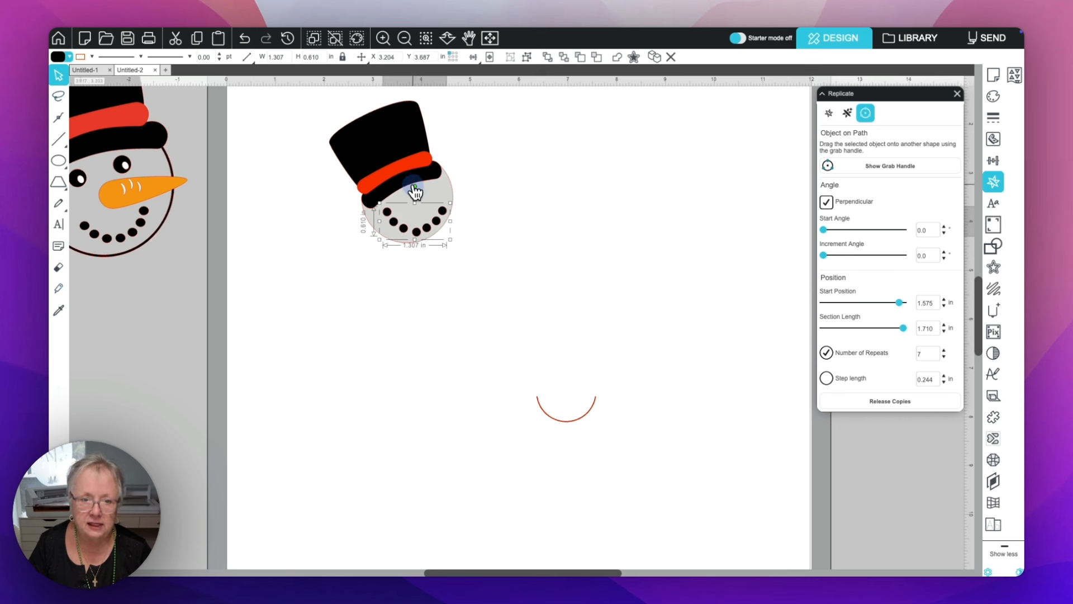
pyautogui.moveTo(417, 192); pyautogui.dragTo(397, 189)
pyautogui.moveTo(419, 229)
pyautogui.mouseDown()
pyautogui.moveTo(438, 189)
pyautogui.moveTo(433, 219)
pyautogui.mouseUp()
pyautogui.click(440, 184)
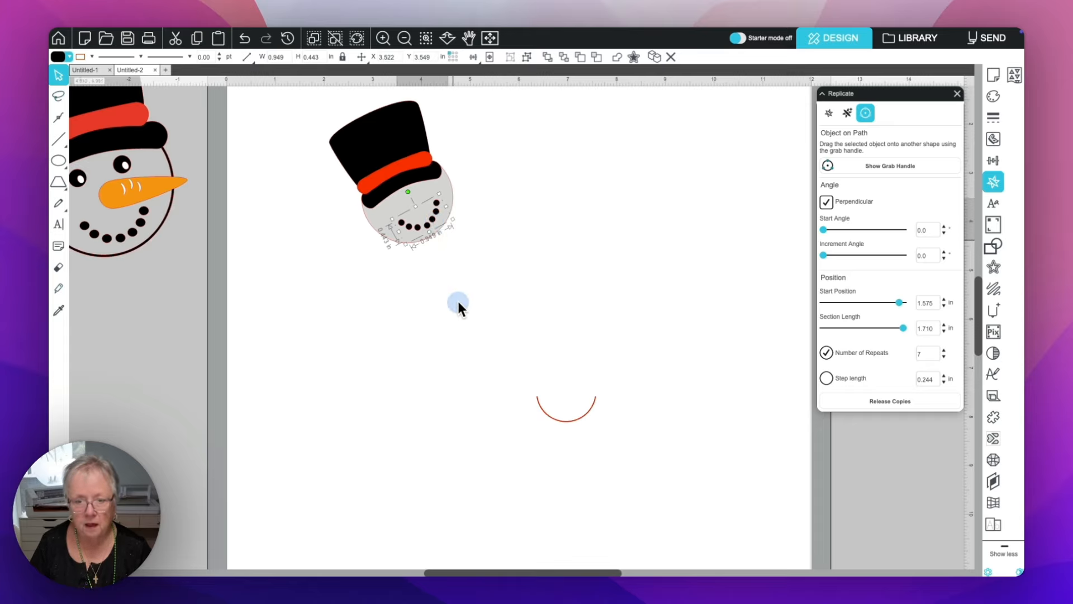
# Delete the leftover smile arc and widen the dotted smile on the face to about 1.03 in
pyautogui.click(568, 418)
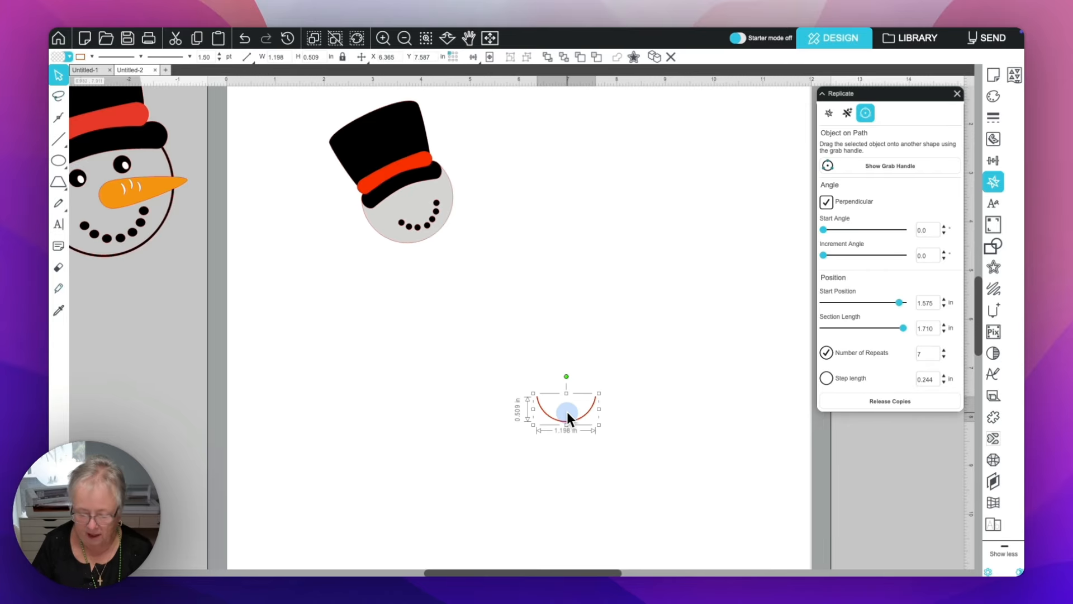
pyautogui.press('Delete')
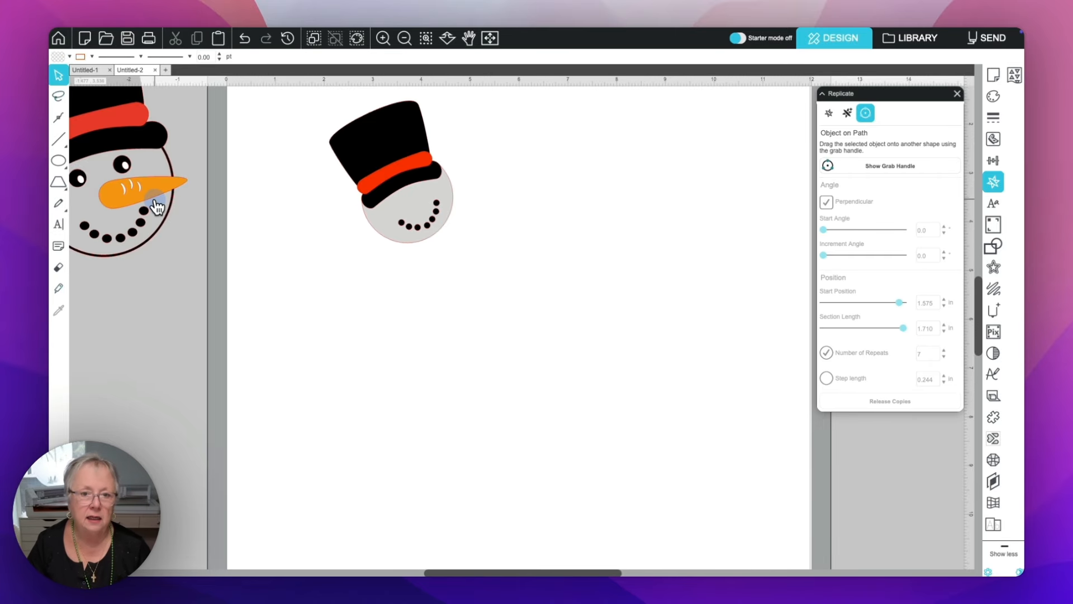
pyautogui.click(400, 223)
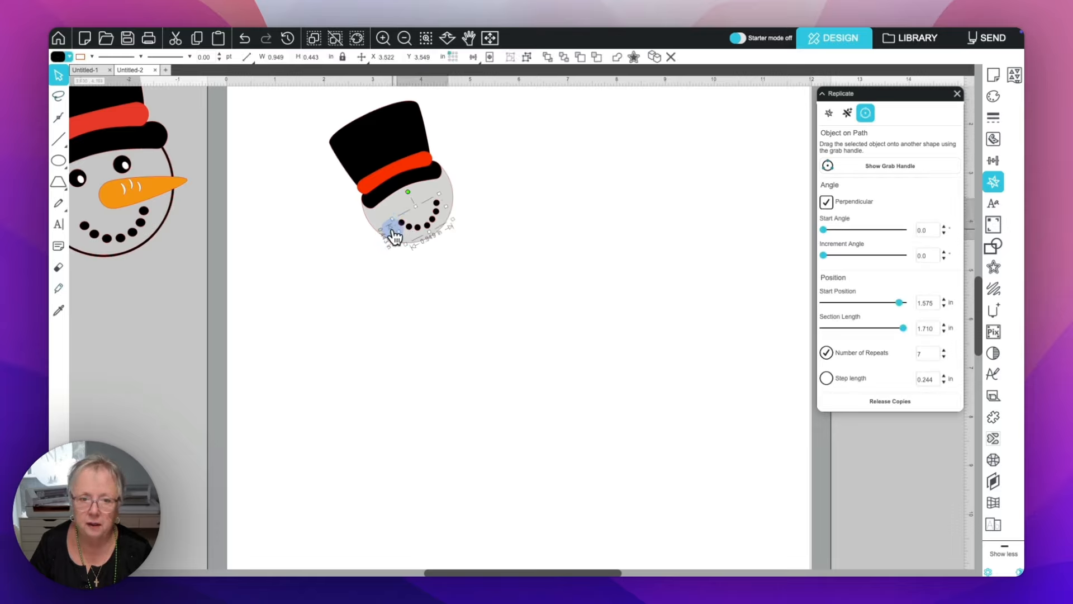
pyautogui.moveTo(398, 231); pyautogui.dragTo(394, 232)
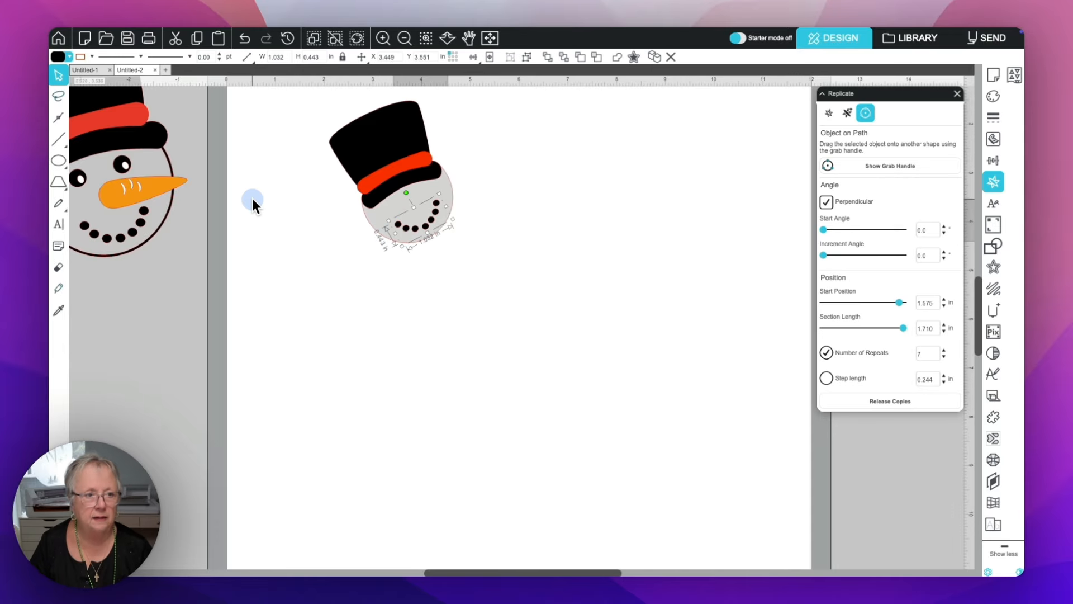
# Draw a circle about 0.3 in across below the snowman's head and fill it with black
pyautogui.click(62, 163)
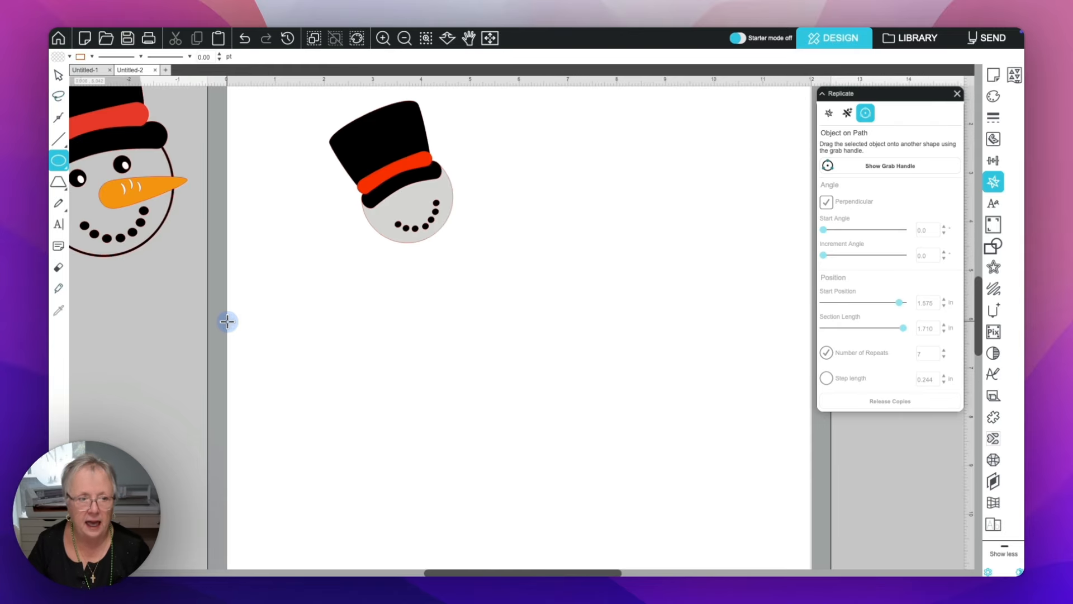
pyautogui.moveTo(253, 318); pyautogui.dragTo(267, 330)
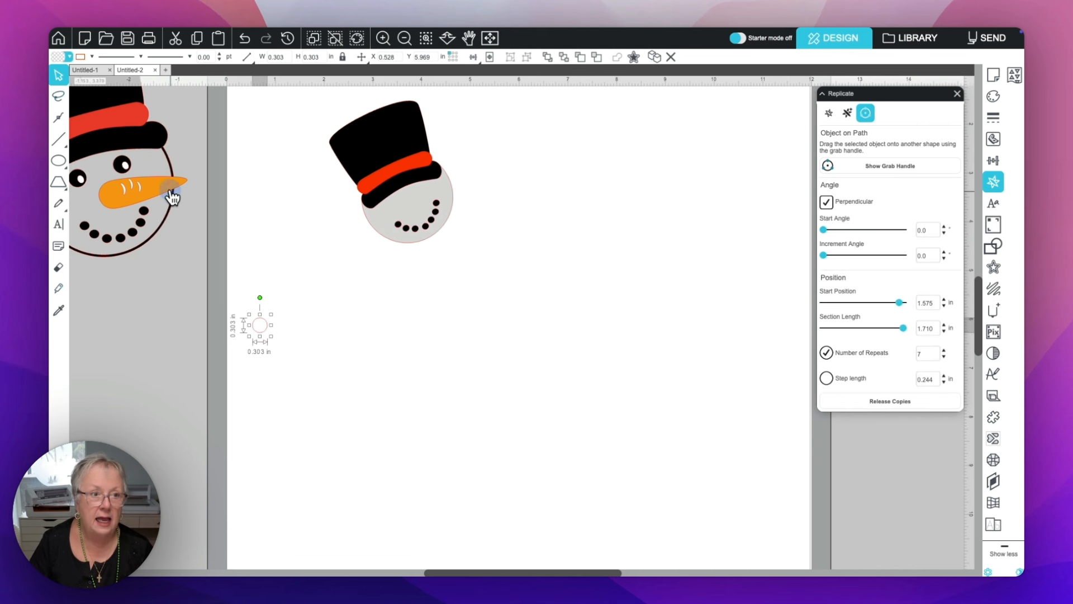
pyautogui.click(80, 57)
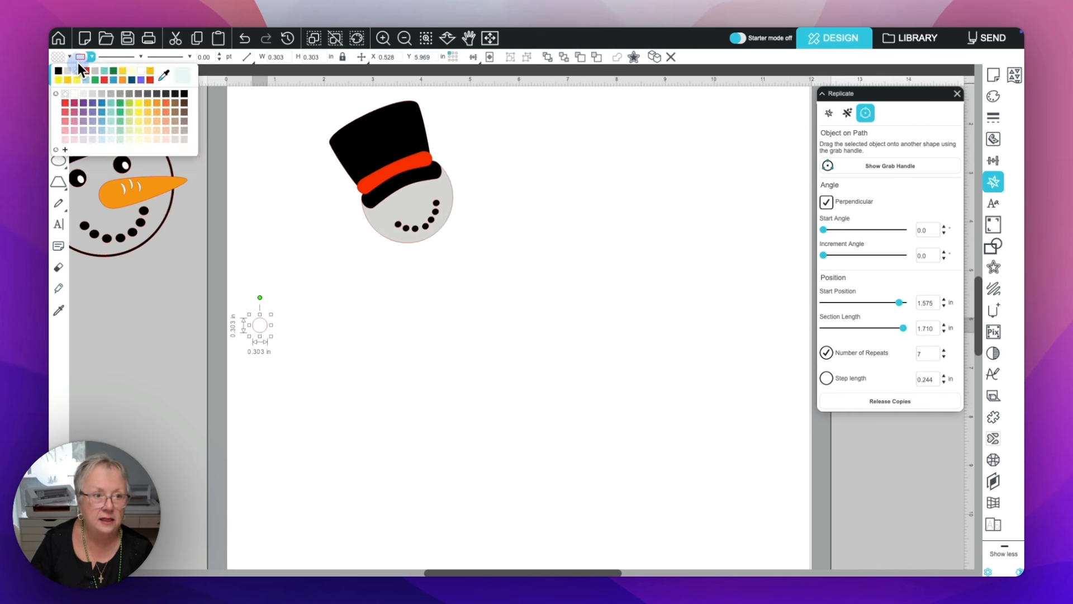
pyautogui.click(59, 69)
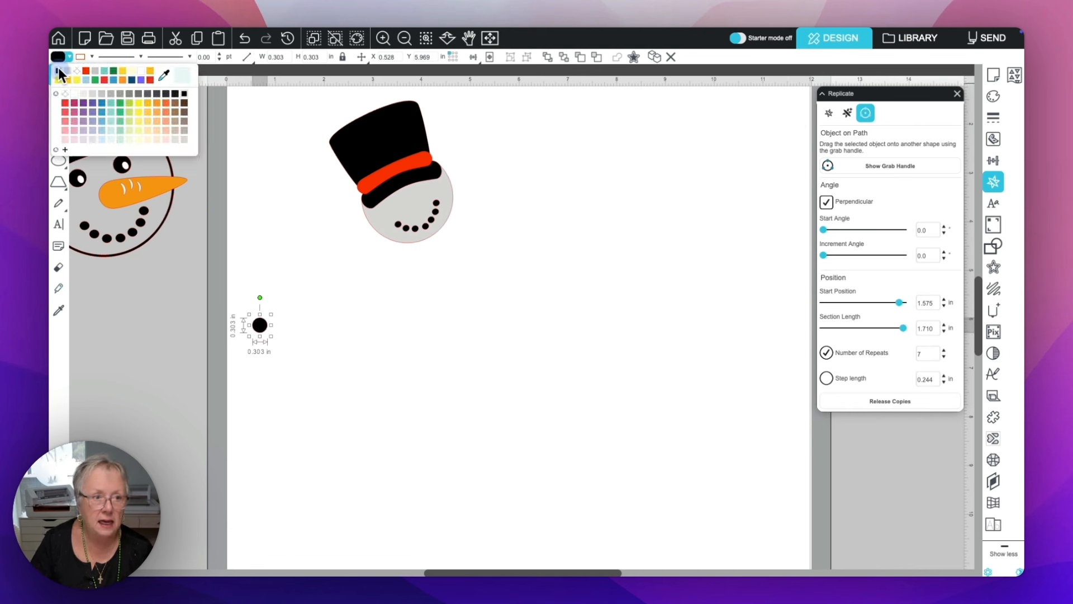
# Draw a narrow upright ellipse about 0.08 by 0.18 in above the black circle and fill it with white
pyautogui.click(56, 166)
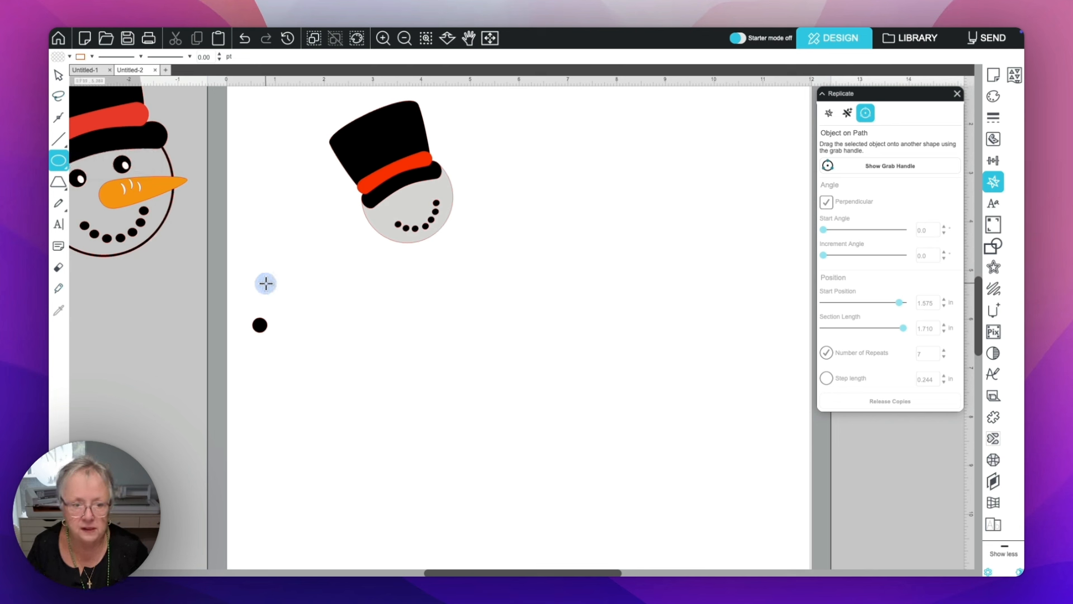
pyautogui.moveTo(266, 284); pyautogui.dragTo(269, 291)
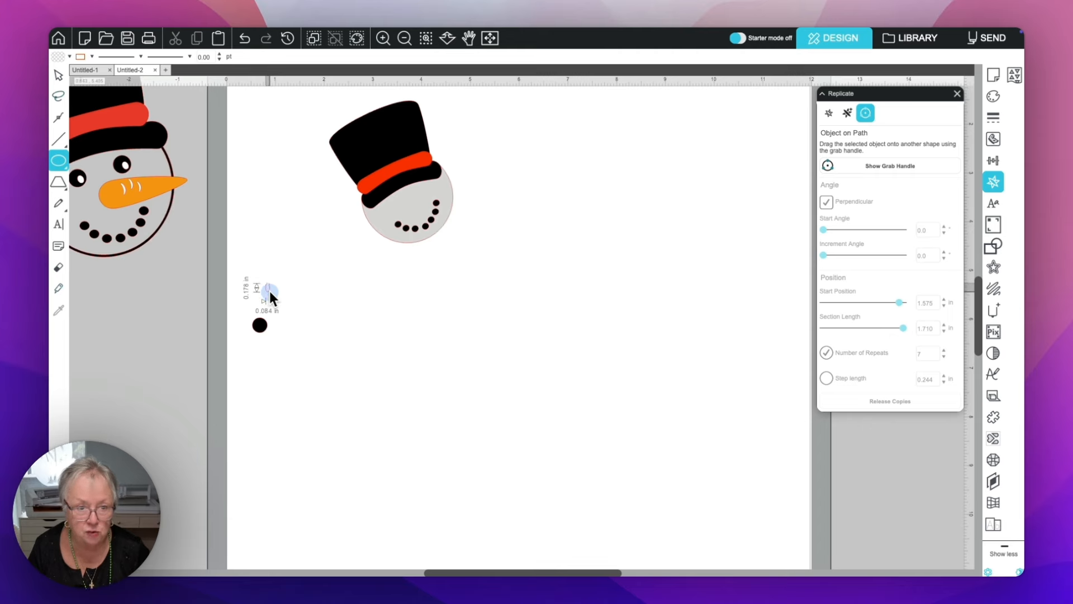
pyautogui.moveTo(269, 290); pyautogui.dragTo(269, 291)
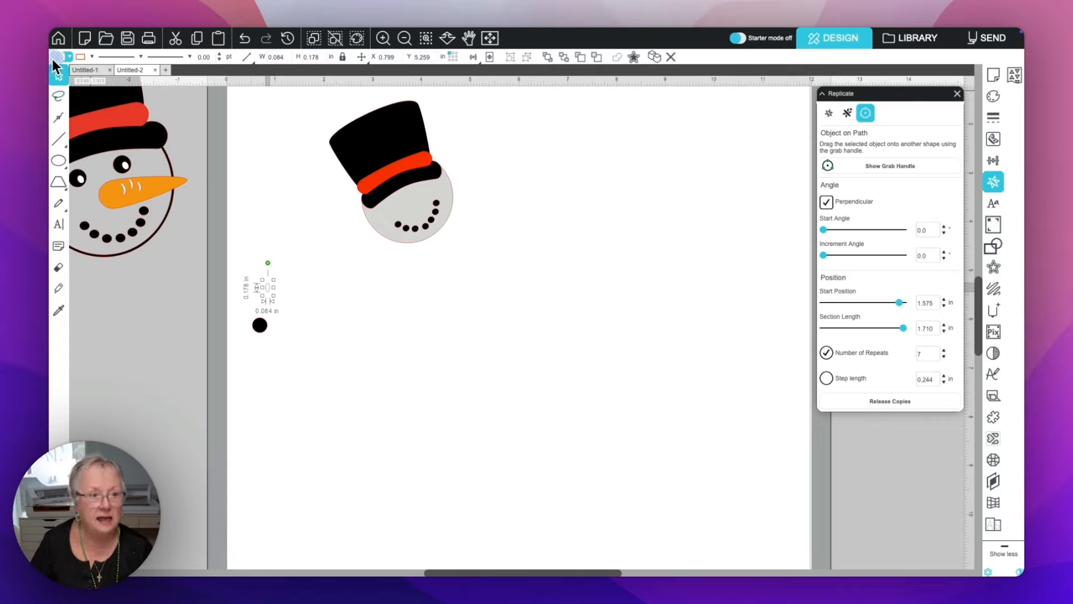
pyautogui.click(69, 56)
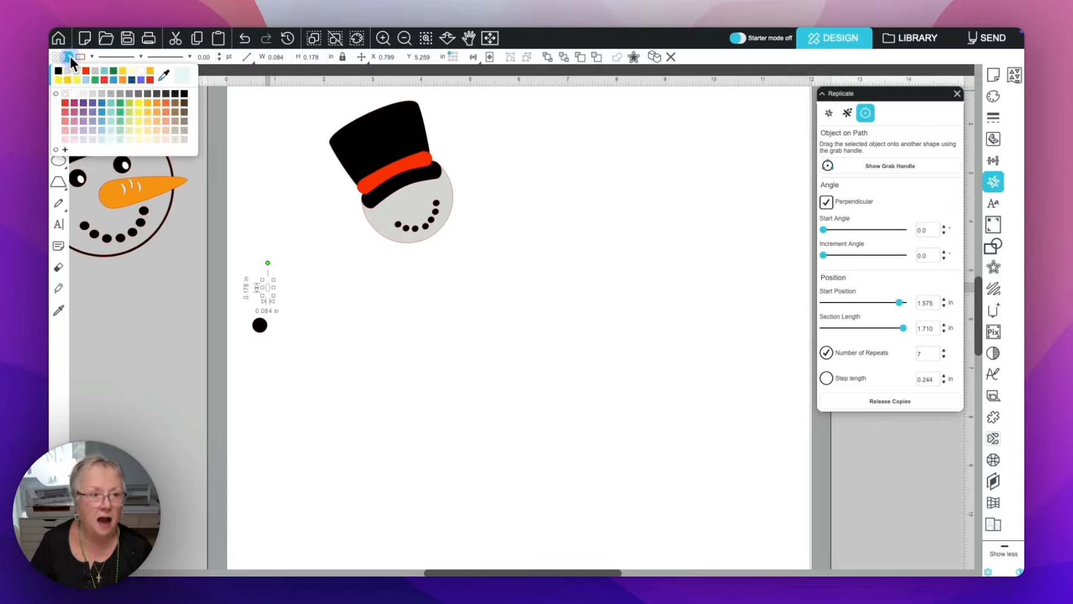
pyautogui.click(73, 93)
pyautogui.click(209, 400)
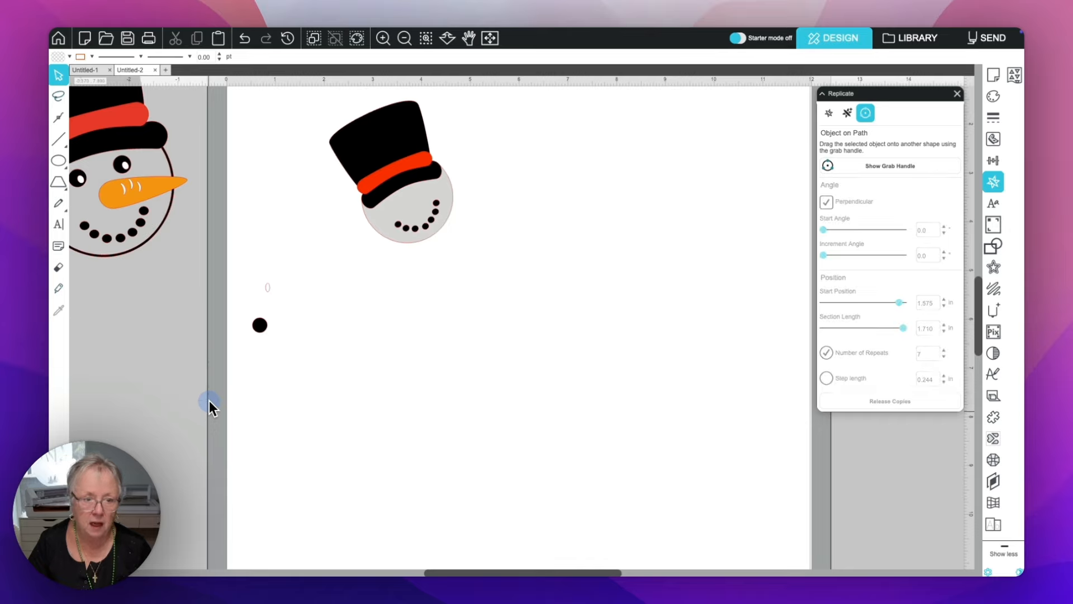
# Move the white ellipse onto the black circle as the eye's highlight
pyautogui.click(268, 288)
pyautogui.moveTo(267, 287); pyautogui.dragTo(263, 328)
pyautogui.click(262, 328)
pyautogui.click(262, 330)
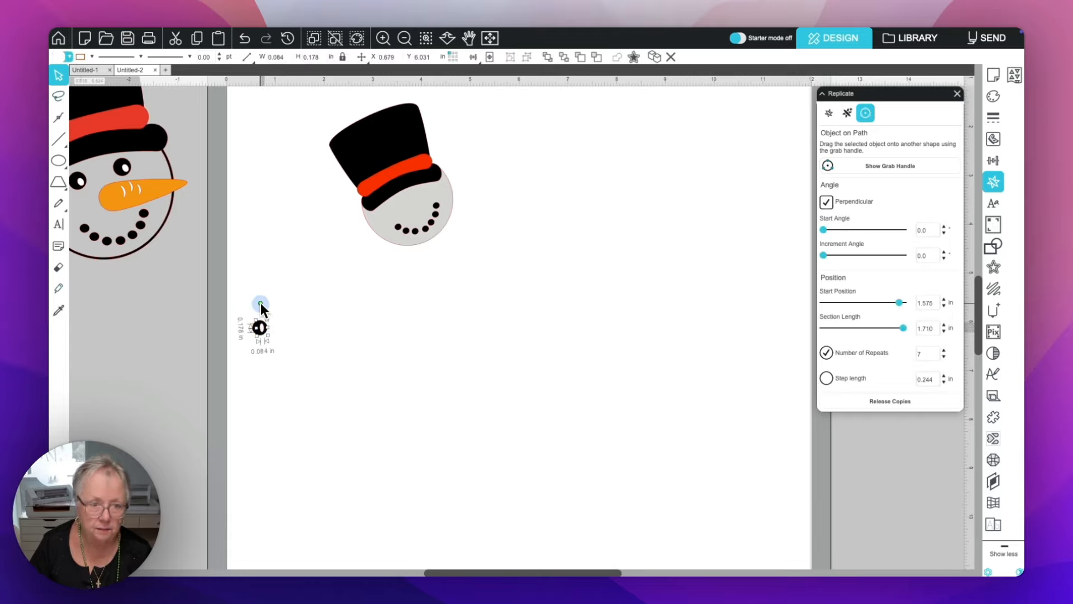
pyautogui.click(284, 315)
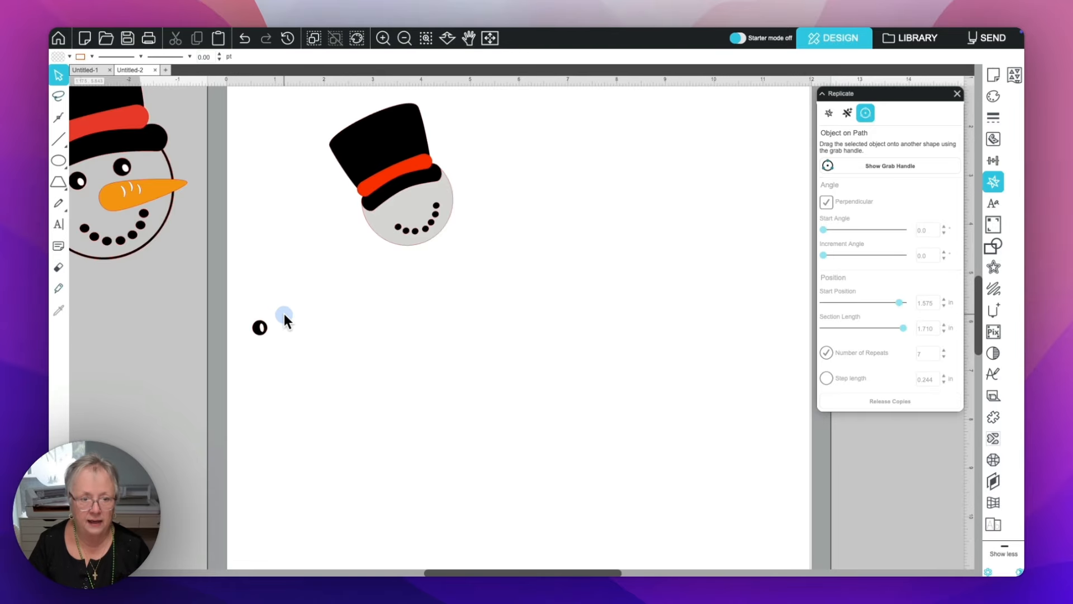
# Place a copy of the eye, about 0.245 in across, on the snowman's face and delete the original eye
pyautogui.moveTo(283, 313); pyautogui.dragTo(243, 346)
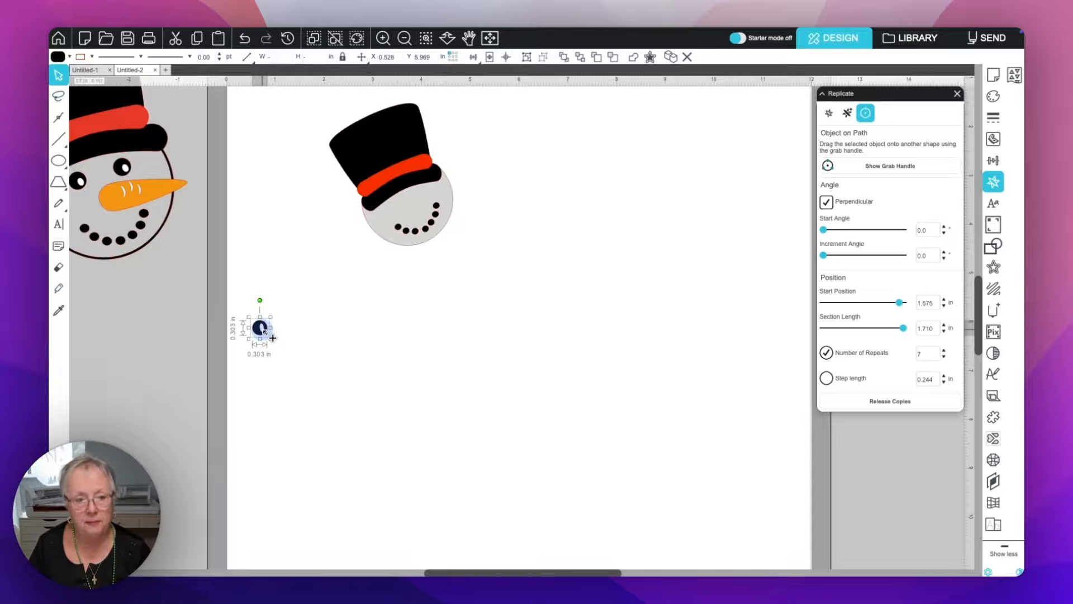
pyautogui.moveTo(279, 330); pyautogui.dragTo(431, 186)
pyautogui.moveTo(271, 346); pyautogui.dragTo(204, 343)
pyautogui.click(267, 290)
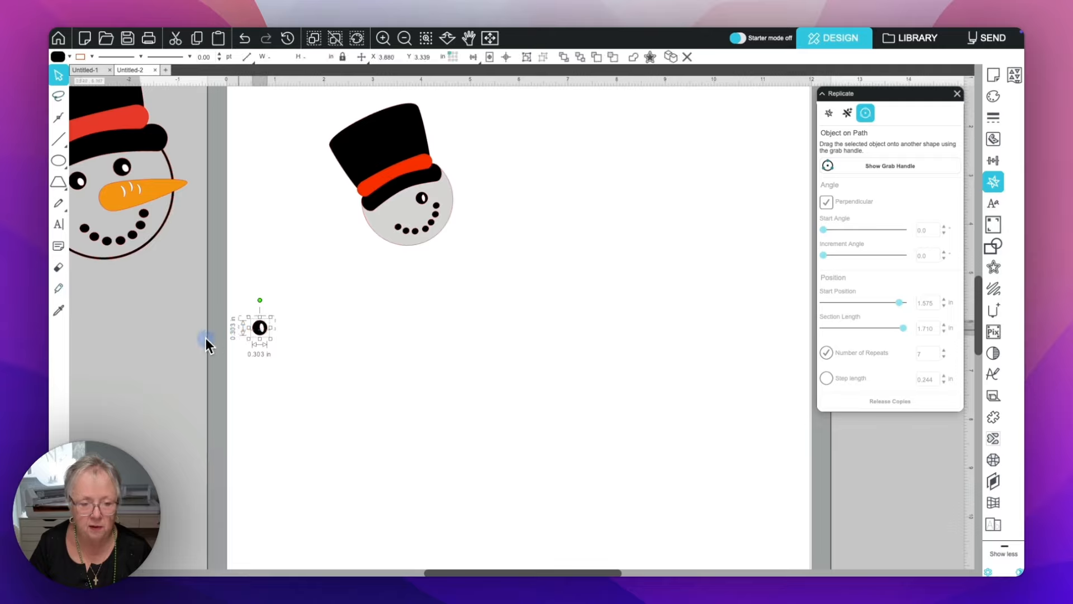
pyautogui.press('Delete')
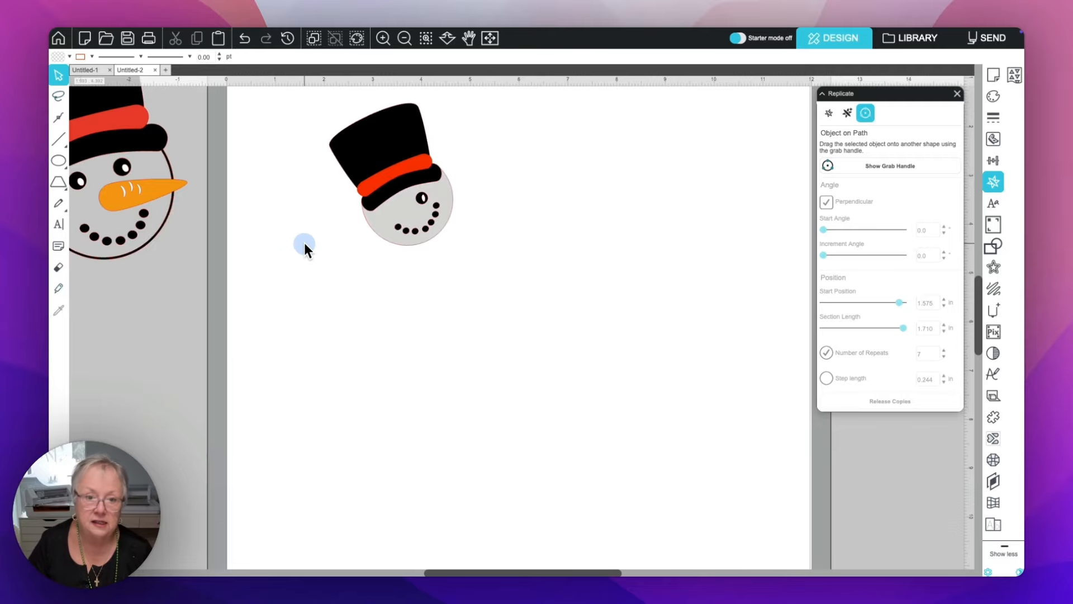
# Copy the eye and place the copy on the other side of the snowman's face
pyautogui.click(421, 200)
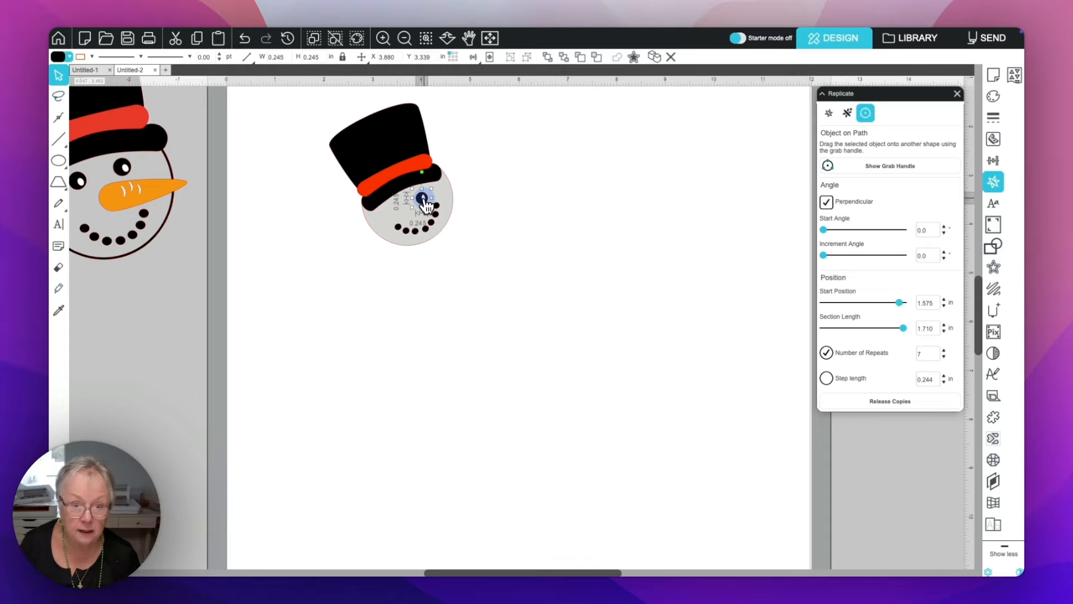
pyautogui.keyDown('shift'); pyautogui.click(424, 200); pyautogui.keyUp('shift')
pyautogui.moveTo(426, 207); pyautogui.dragTo(396, 211)
pyautogui.click(120, 305)
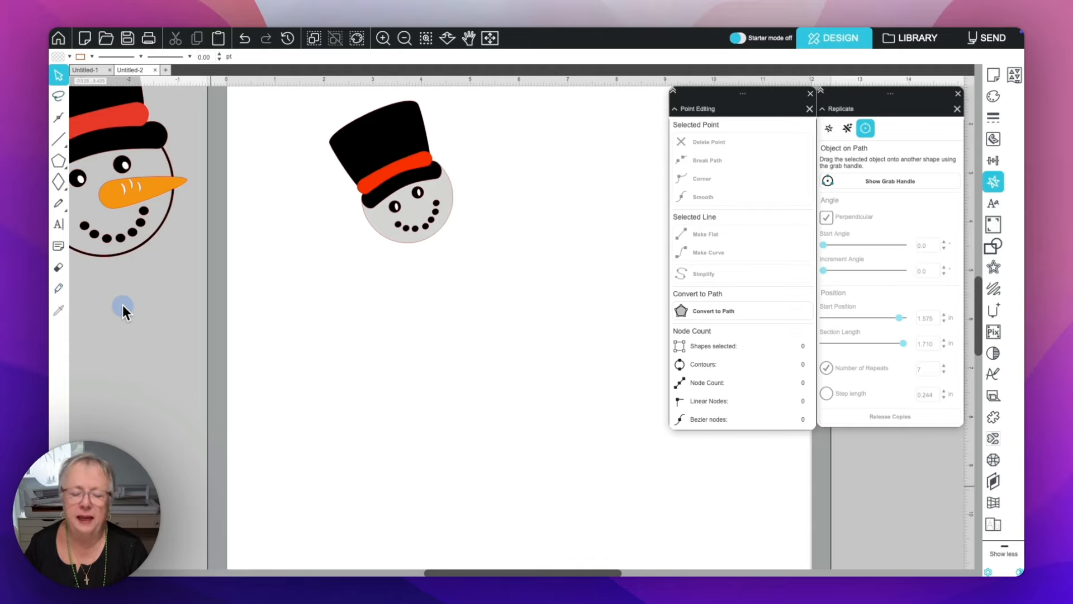
# Draw a polygon below the snowman and reduce it to three sides, making a triangle about 2.6 by 2.26 in
pyautogui.click(57, 162)
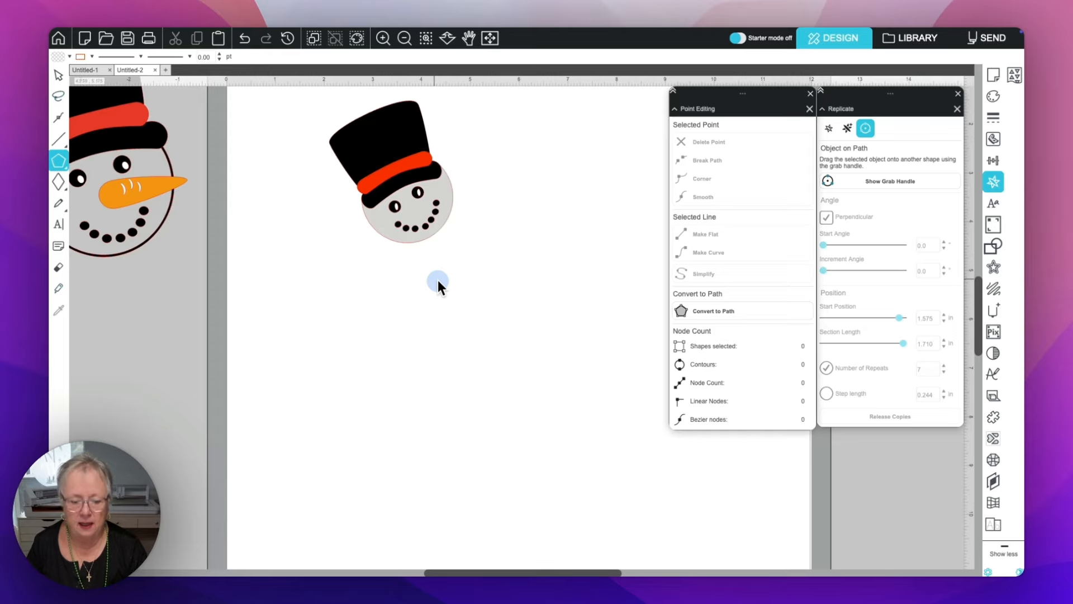
pyautogui.moveTo(438, 281)
pyautogui.mouseDown()
pyautogui.moveTo(438, 318)
pyautogui.moveTo(458, 356)
pyautogui.mouseUp()
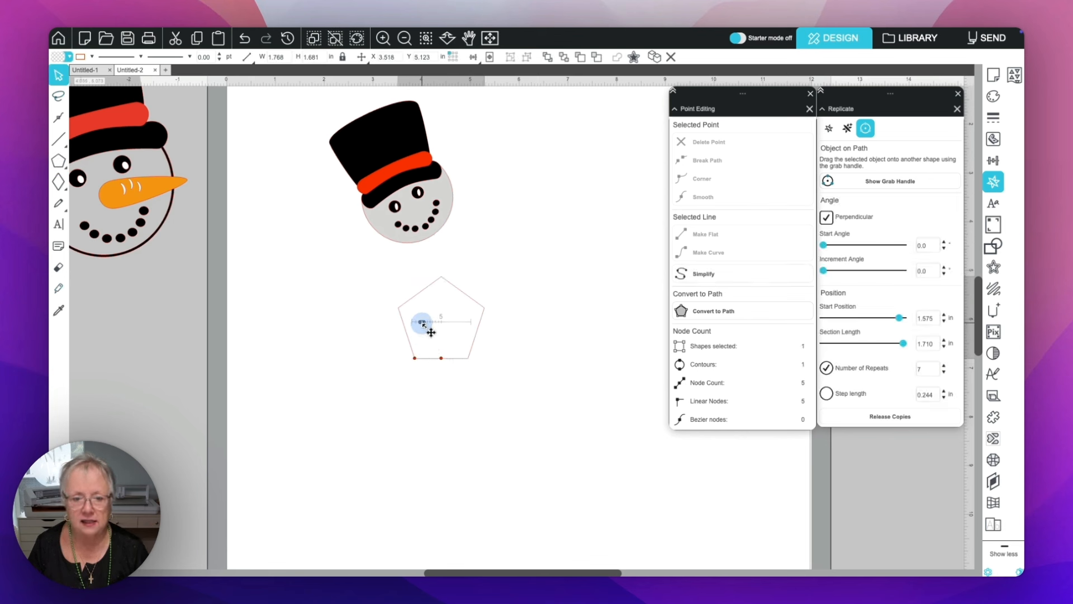
pyautogui.moveTo(422, 322); pyautogui.dragTo(412, 322)
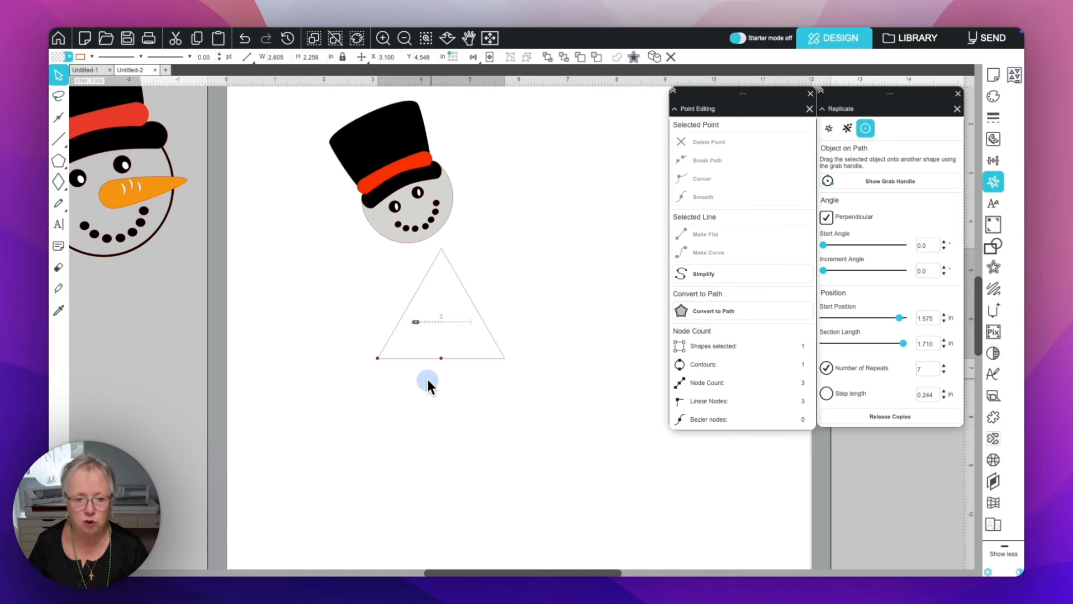
# Convert the triangle to a path and narrow it to about 1.435 in wide
pyautogui.rightClick(428, 297)
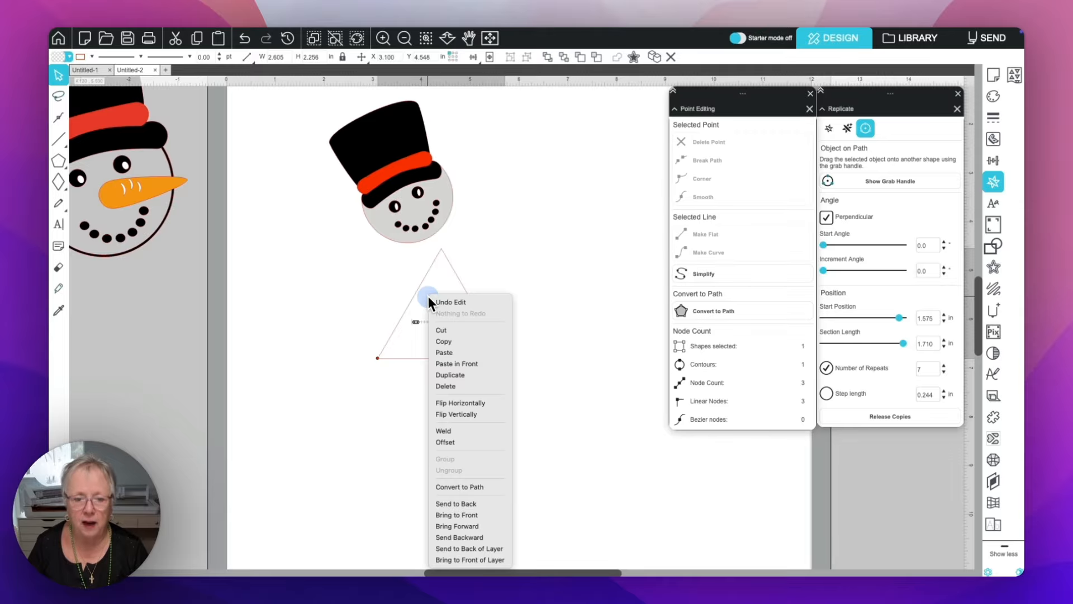
pyautogui.click(464, 487)
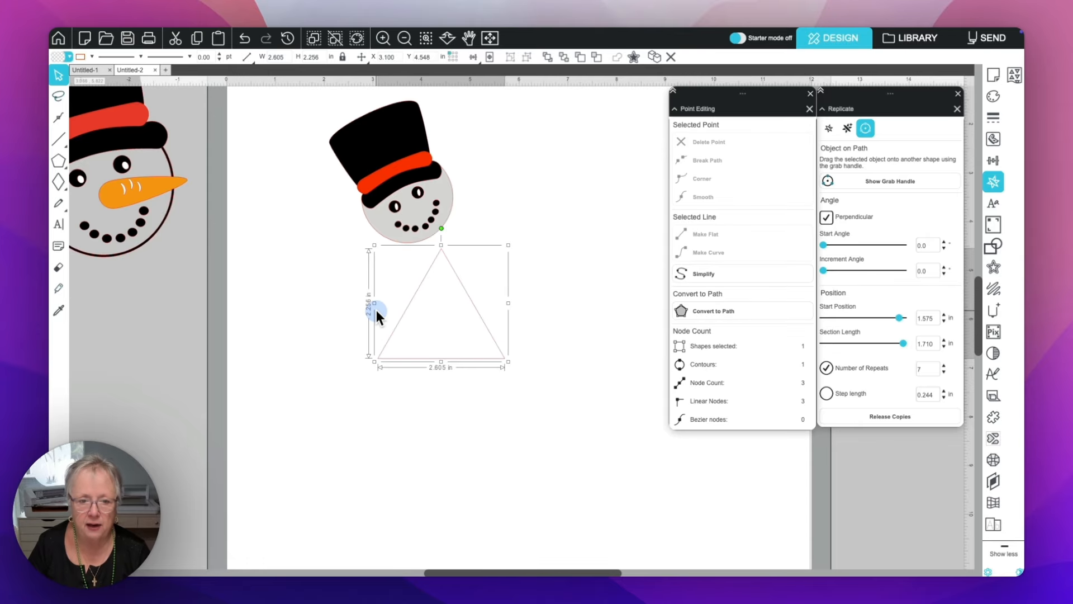
pyautogui.moveTo(375, 303); pyautogui.dragTo(432, 305)
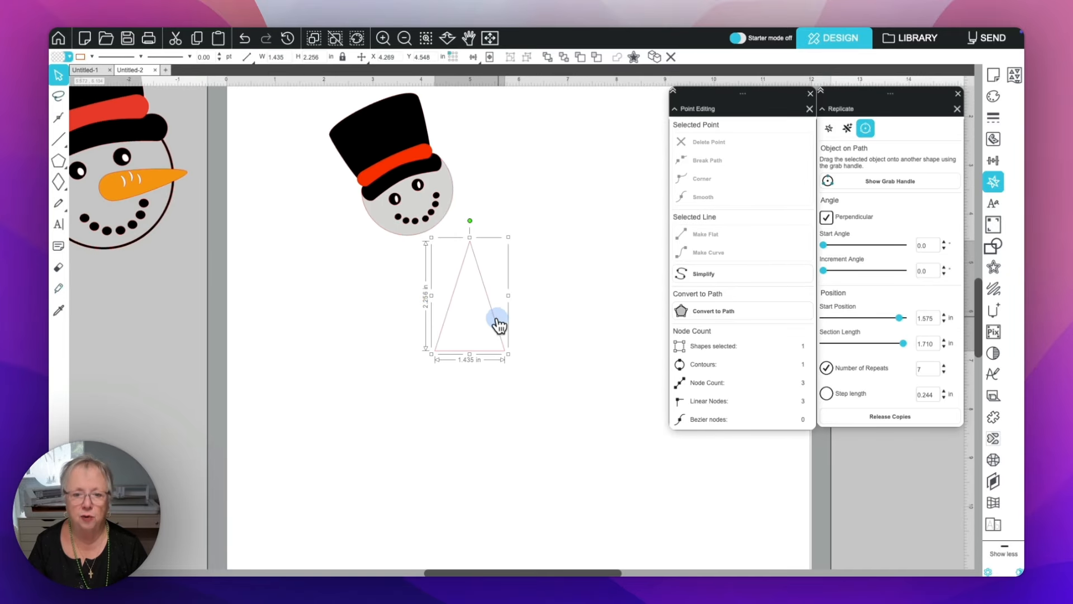
# Edit the triangle's points so all three sides are curved and the tip is smooth
pyautogui.doubleClick(495, 319)
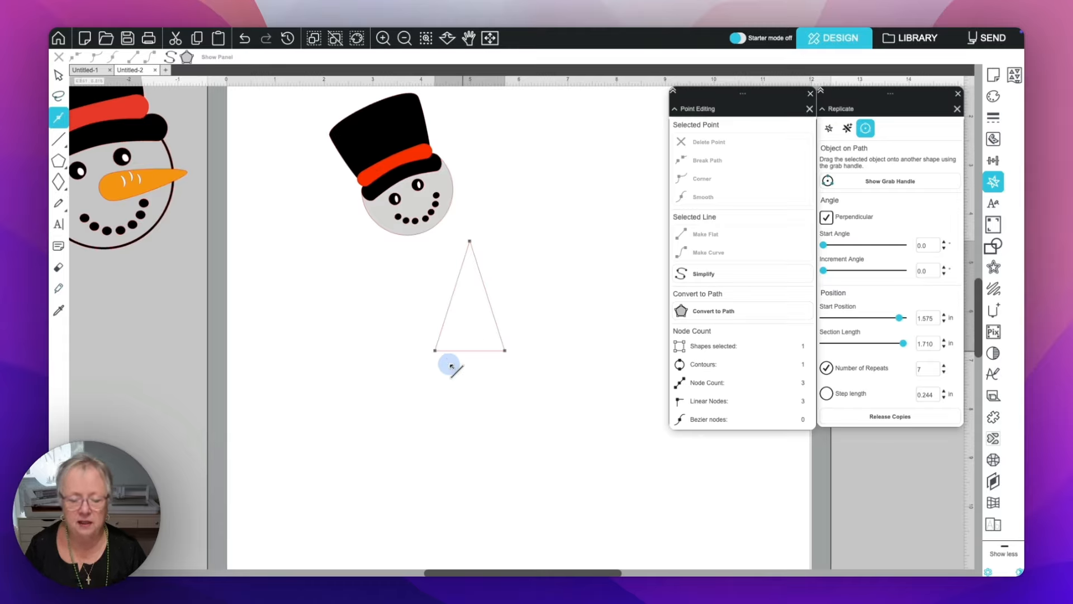
pyautogui.click(437, 352)
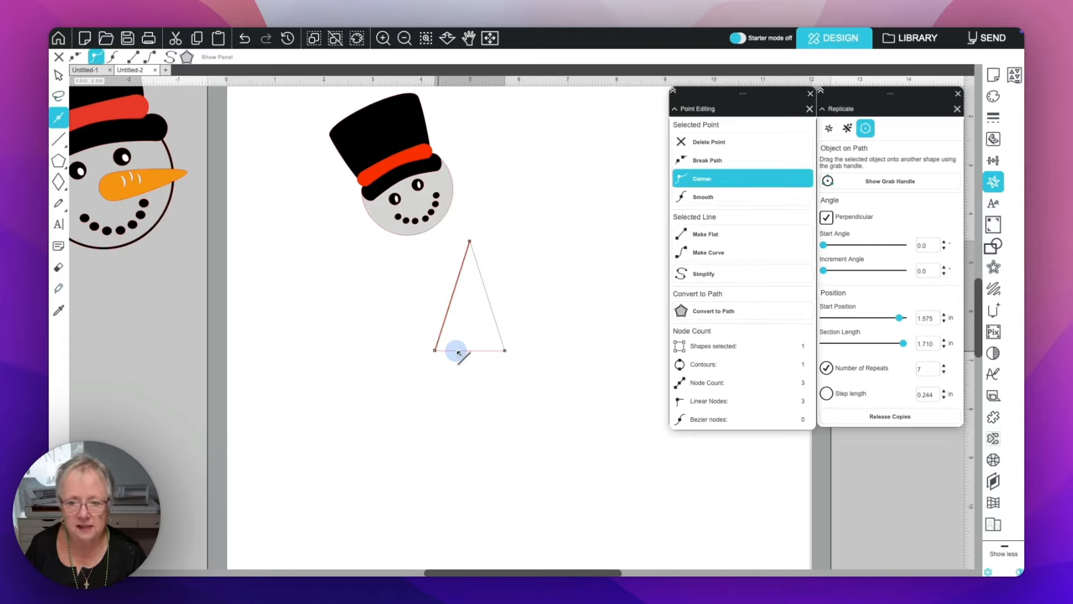
pyautogui.click(703, 253)
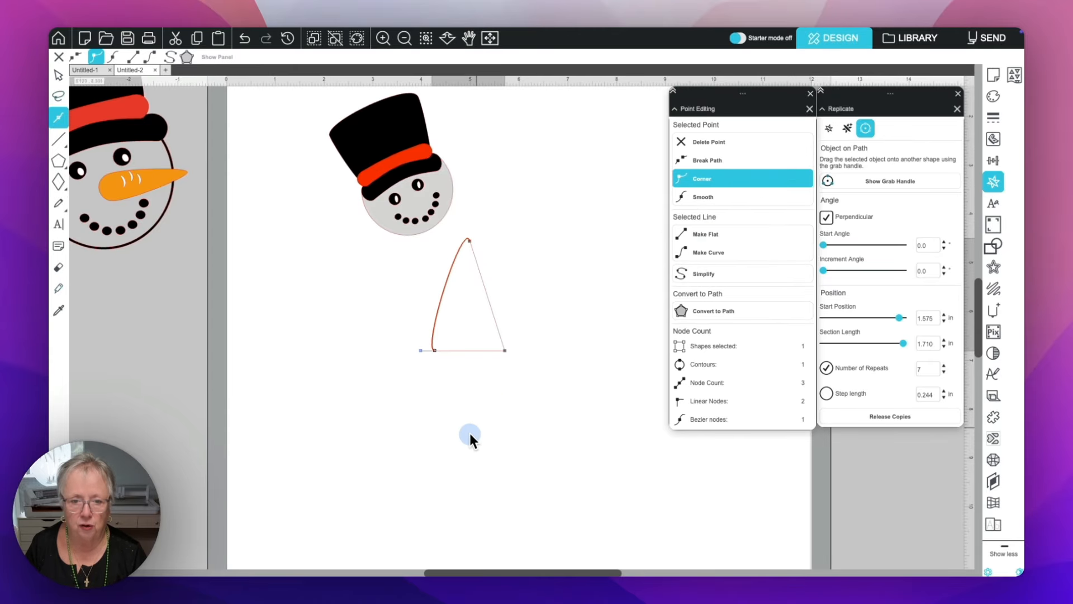
pyautogui.click(504, 350)
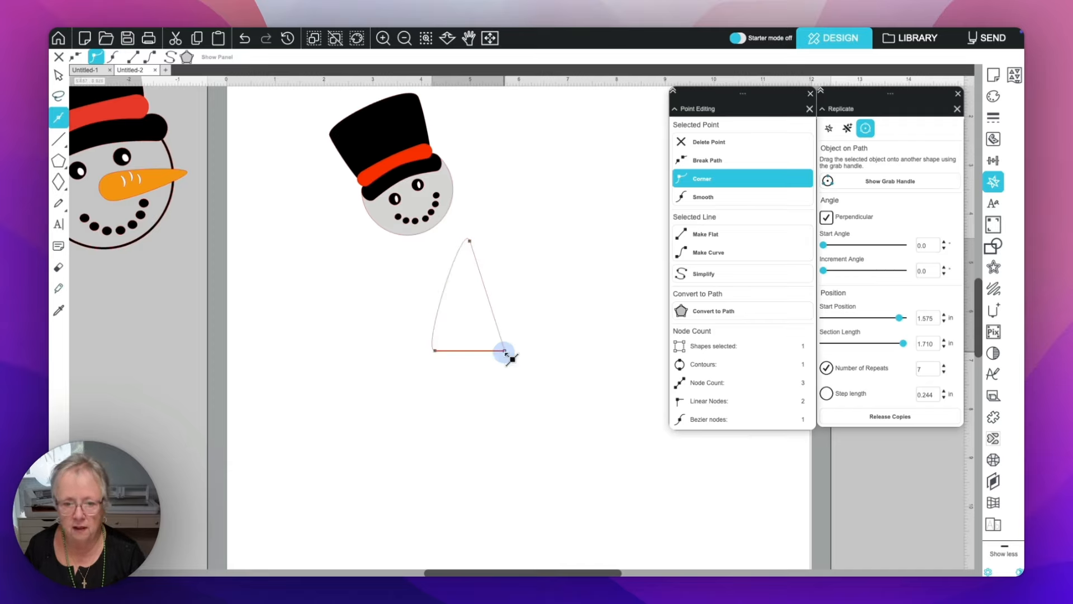
pyautogui.click(728, 252)
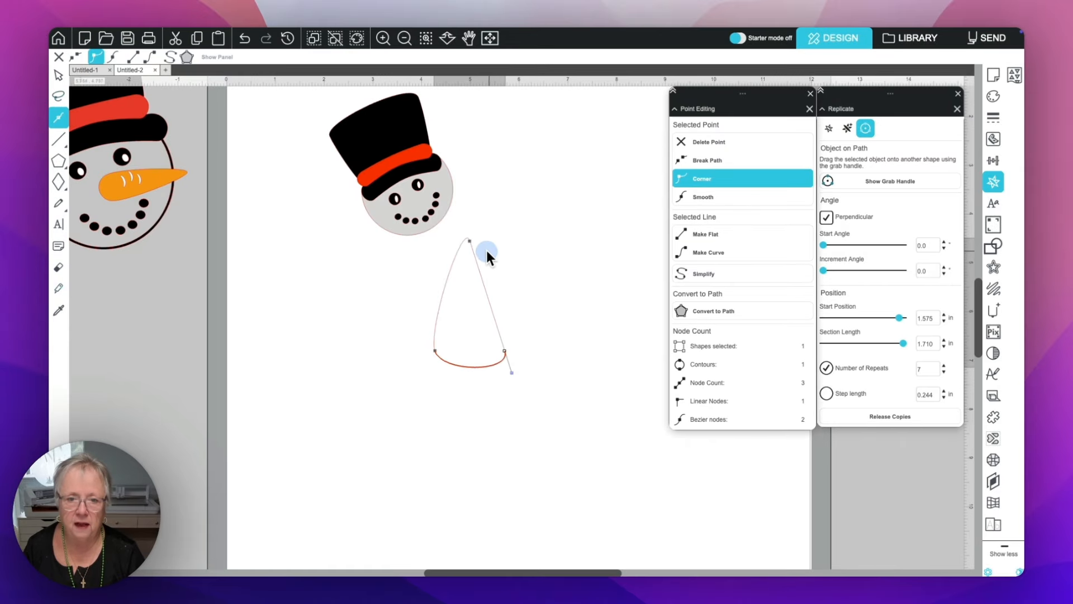
pyautogui.click(471, 241)
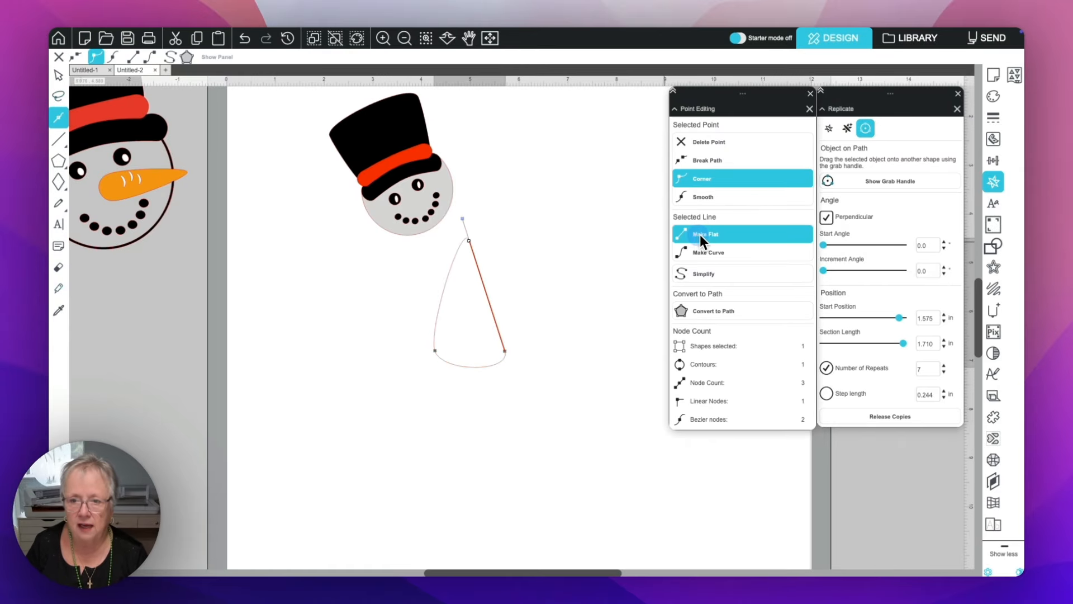
pyautogui.click(713, 250)
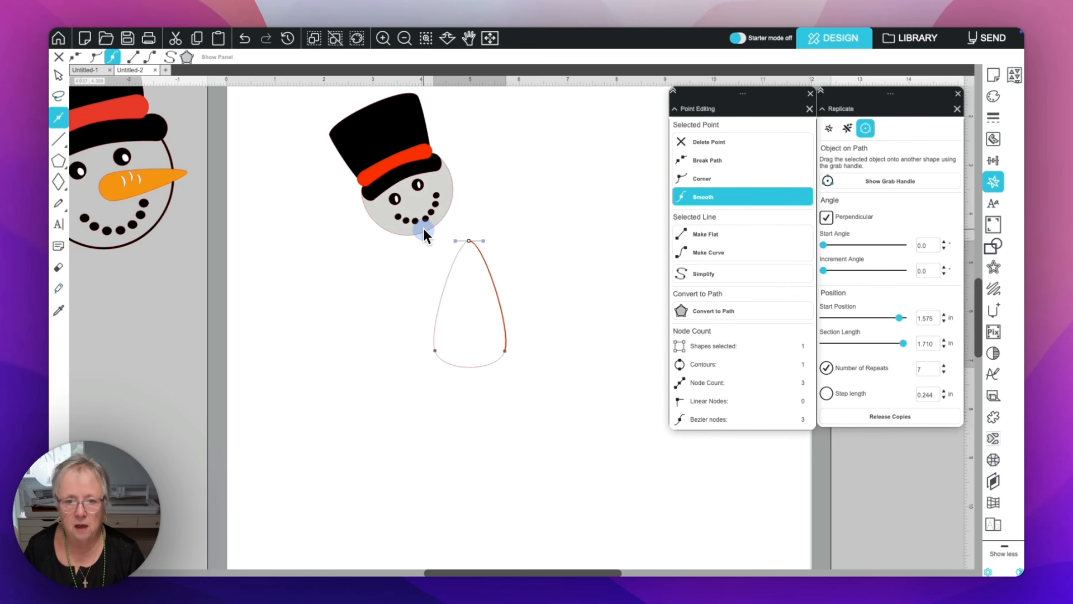
pyautogui.click(530, 211)
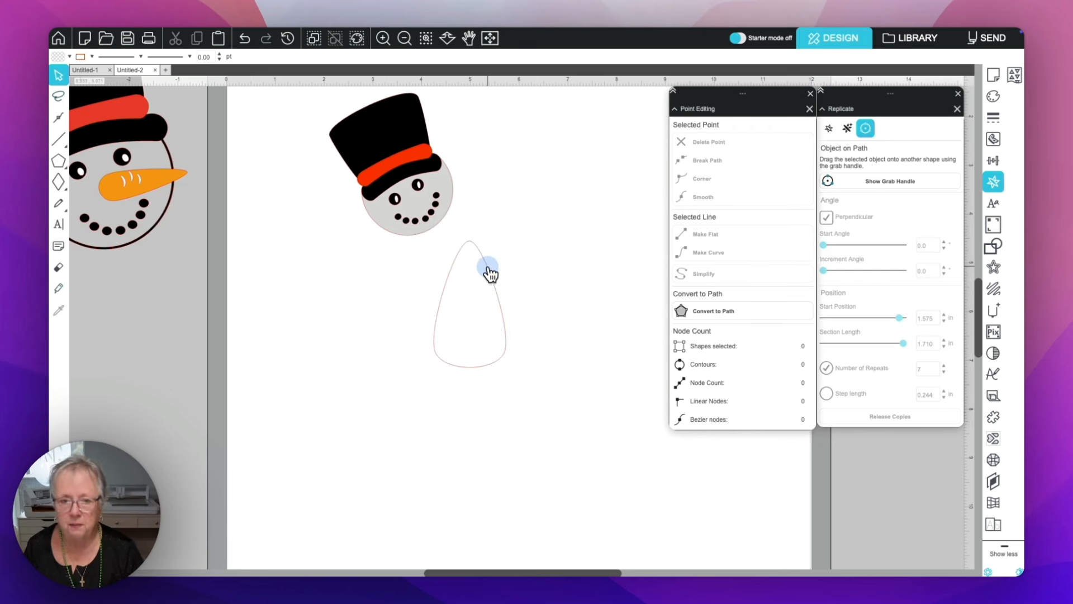
# Resize the rounded triangle to about 0.635 by 1.743 in, tilted beside the snowman's face, and fill it with orange as the carrot nose
pyautogui.moveTo(485, 269); pyautogui.dragTo(475, 349)
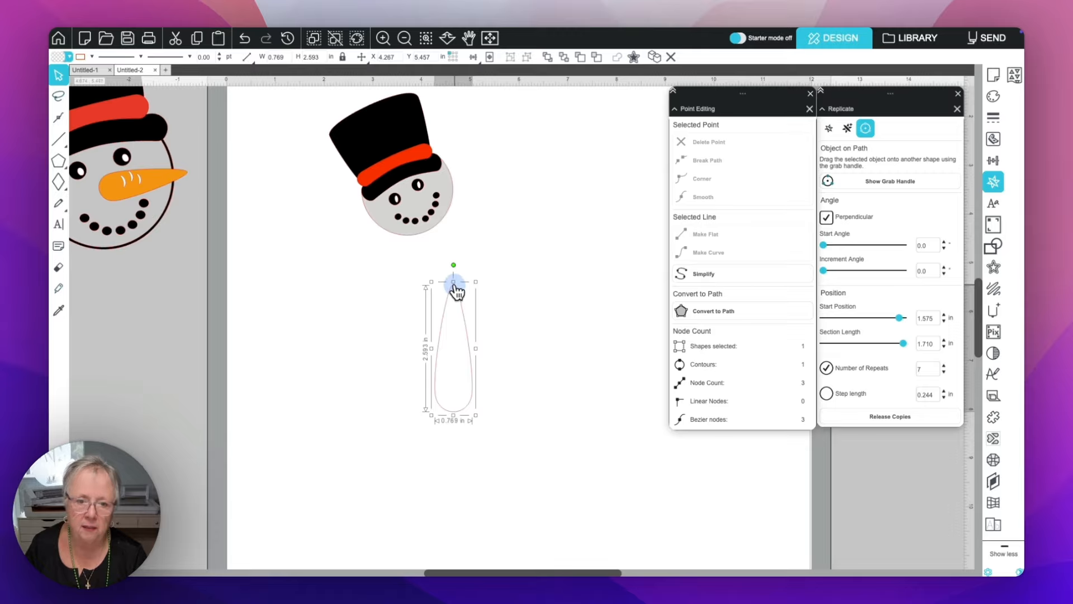
pyautogui.moveTo(454, 282); pyautogui.dragTo(458, 317)
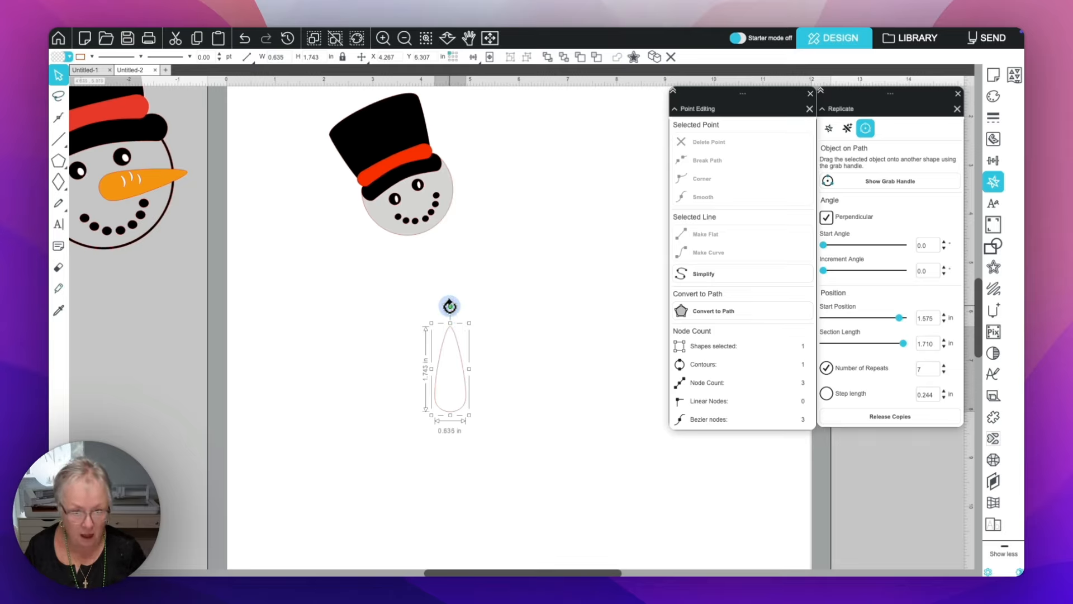
pyautogui.moveTo(449, 303); pyautogui.dragTo(507, 192)
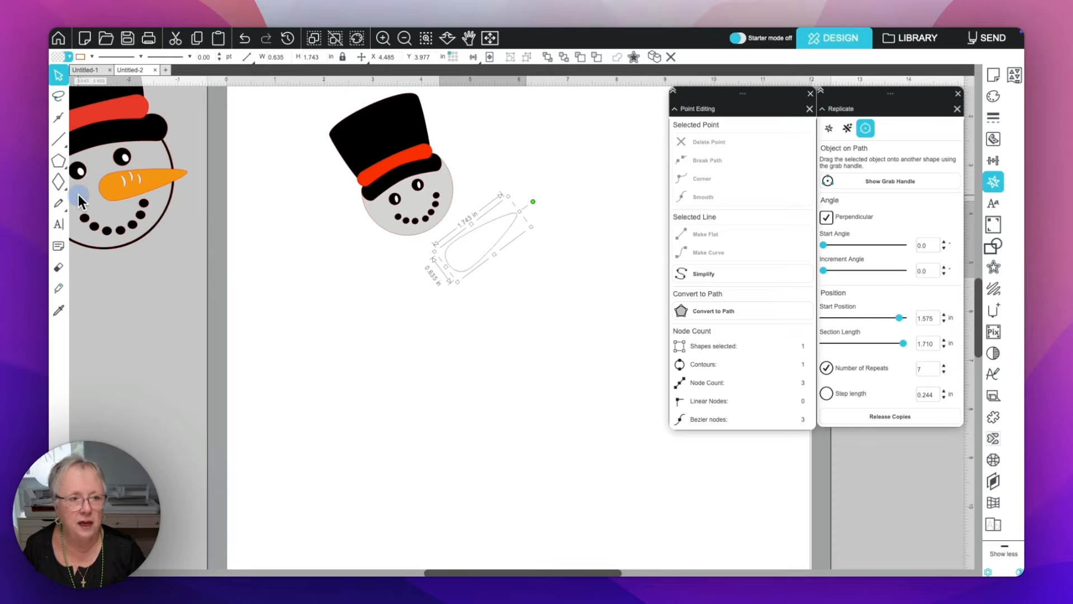
pyautogui.click(69, 56)
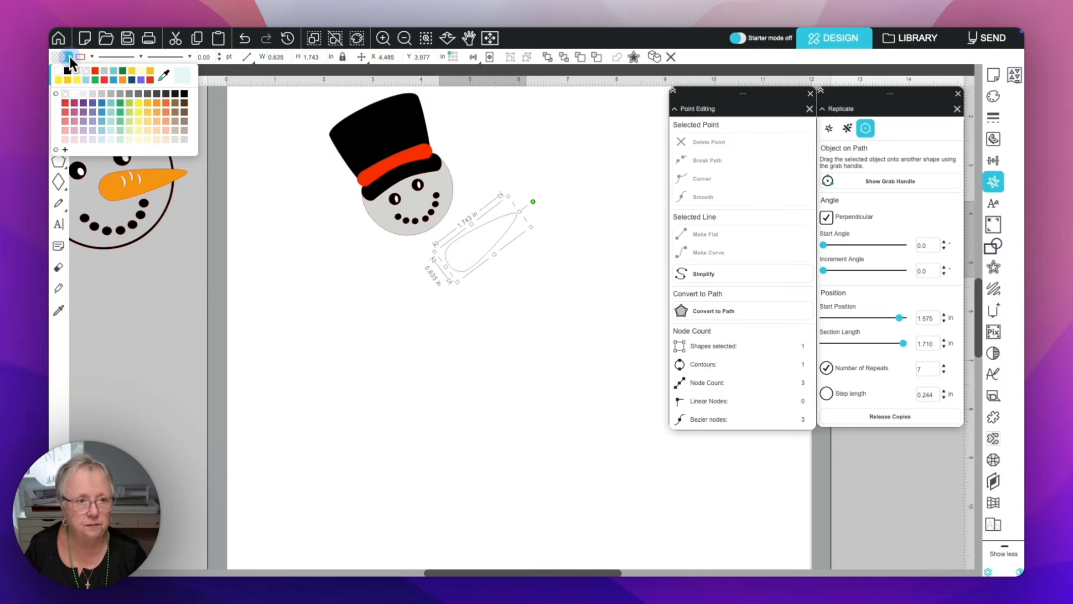
pyautogui.click(156, 100)
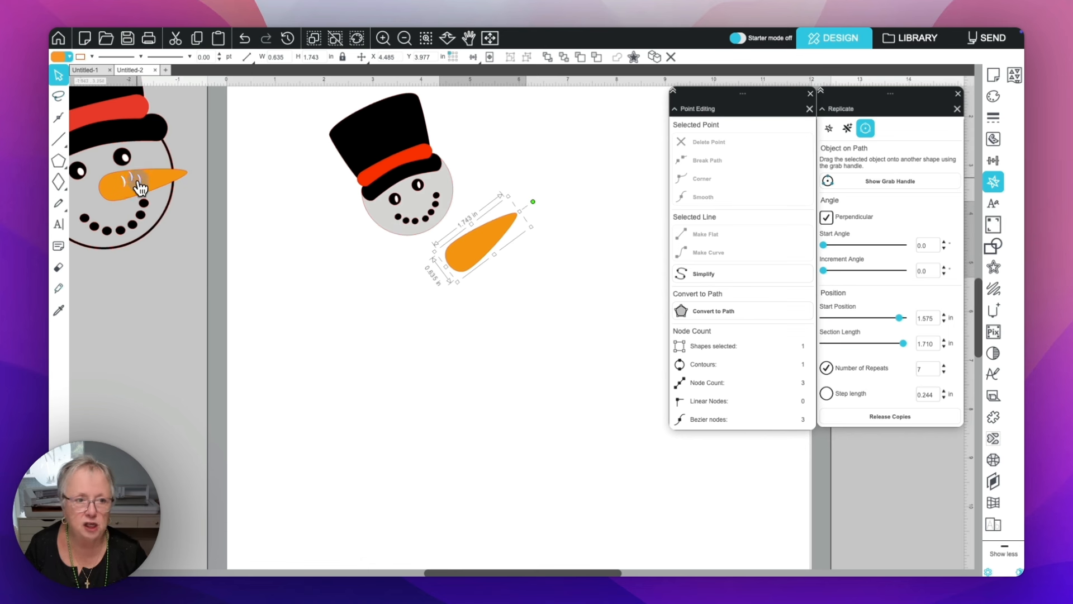
# Draw a crescent about 0.783 by 1.566 in below the snowman and make it slightly thinner
pyautogui.click(58, 187)
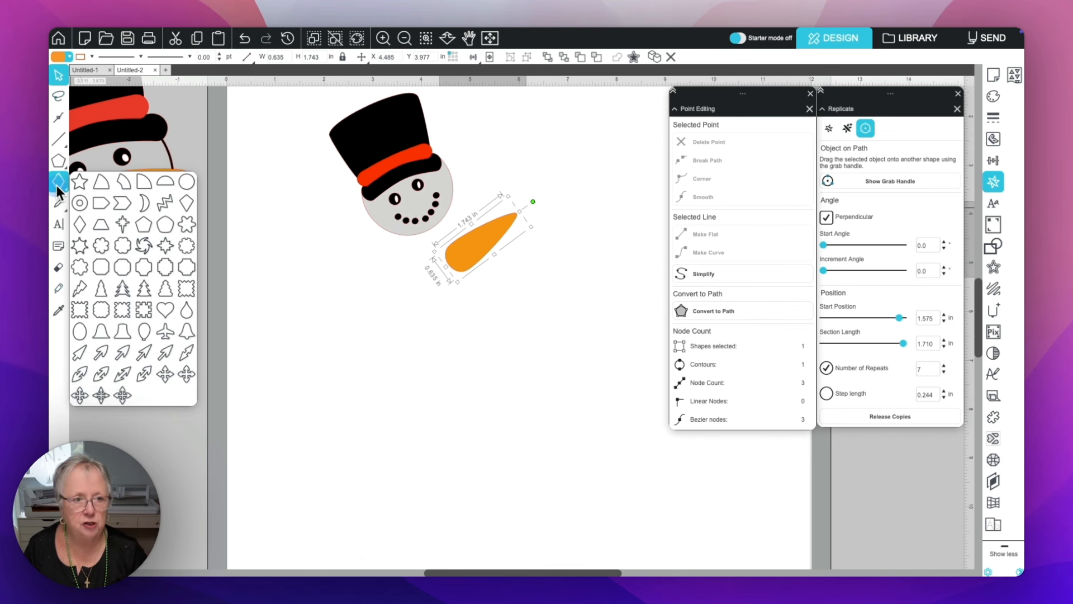
pyautogui.click(145, 204)
pyautogui.scroll(-1, 291, 330)
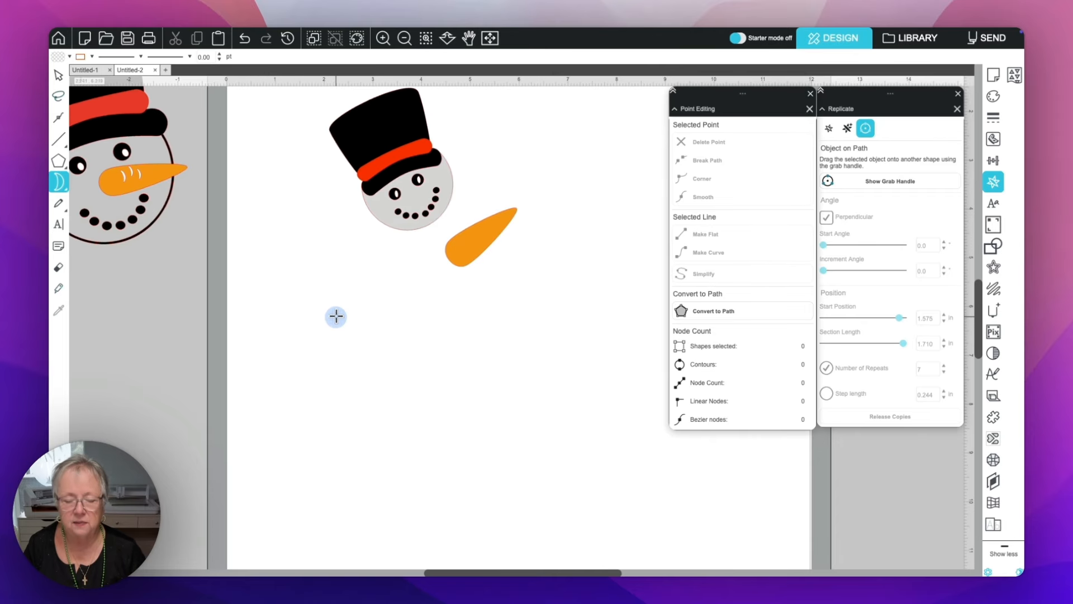
pyautogui.moveTo(331, 288); pyautogui.dragTo(334, 324)
pyautogui.moveTo(332, 287); pyautogui.dragTo(294, 321)
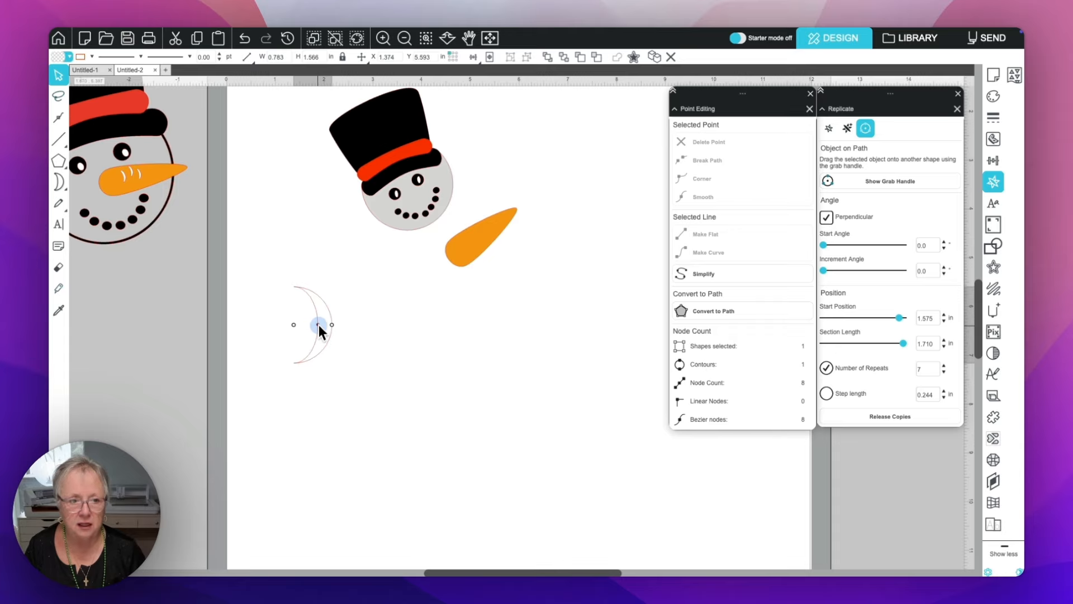
pyautogui.moveTo(319, 325); pyautogui.dragTo(322, 325)
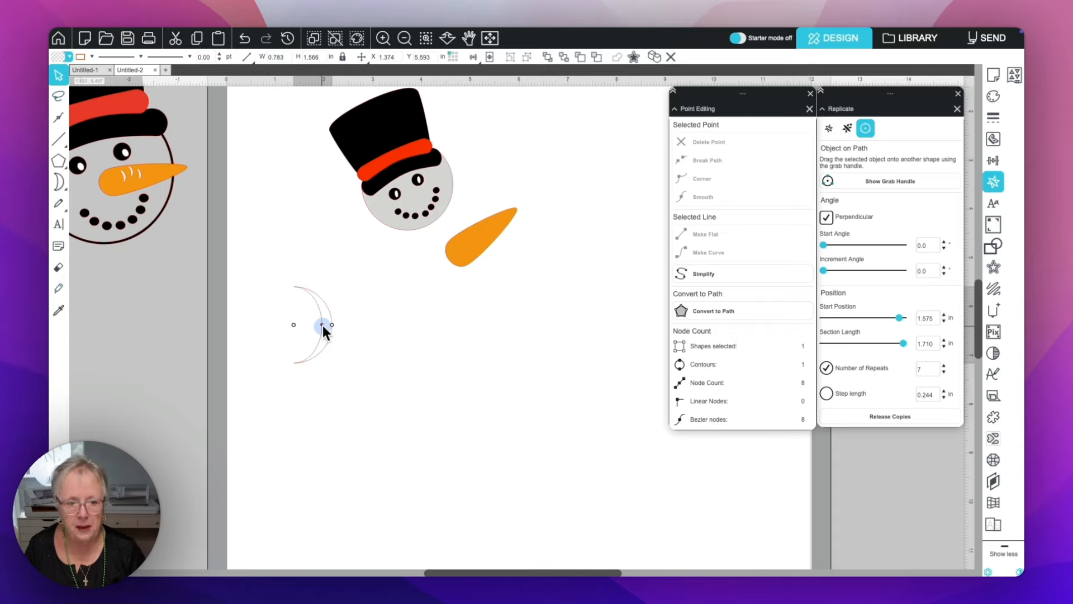
# Convert the crescent to a path and shorten it by deleting its two tip points
pyautogui.rightClick(323, 324)
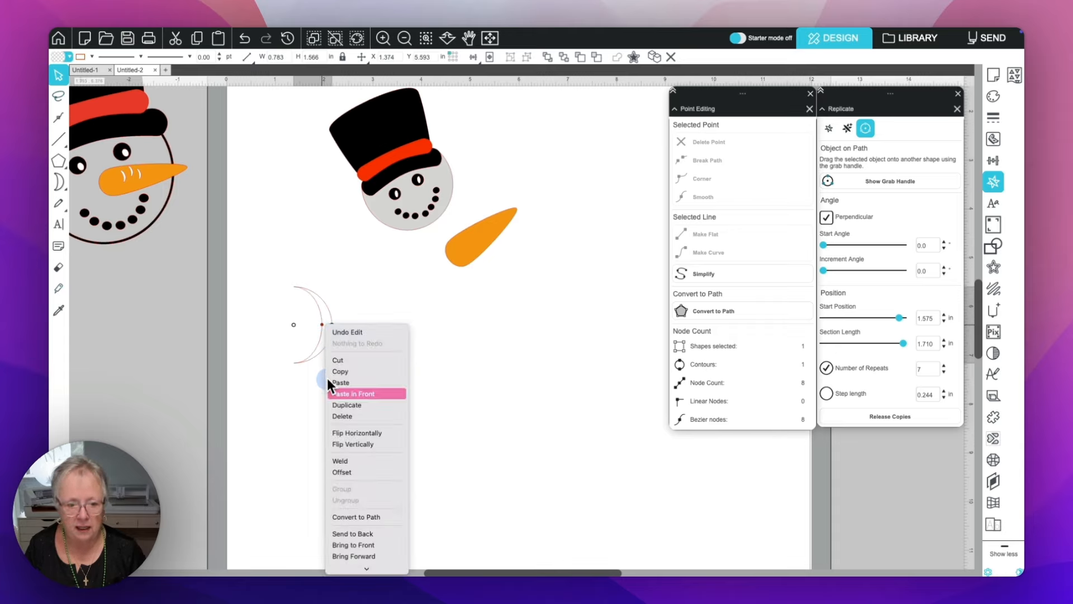
pyautogui.click(342, 513)
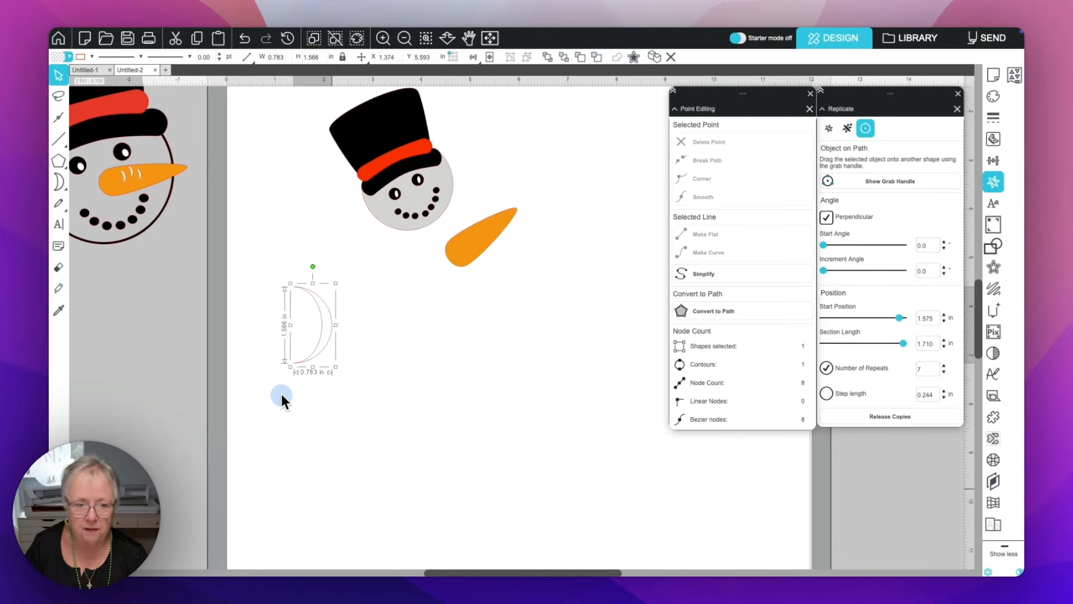
pyautogui.doubleClick(300, 360)
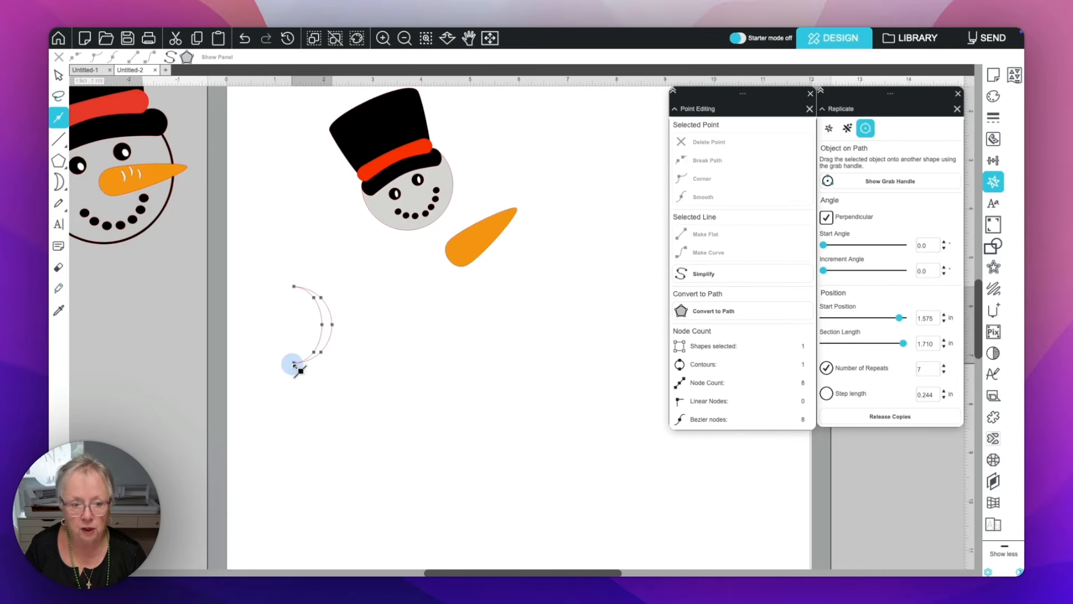
pyautogui.click(294, 363)
pyautogui.press('Delete')
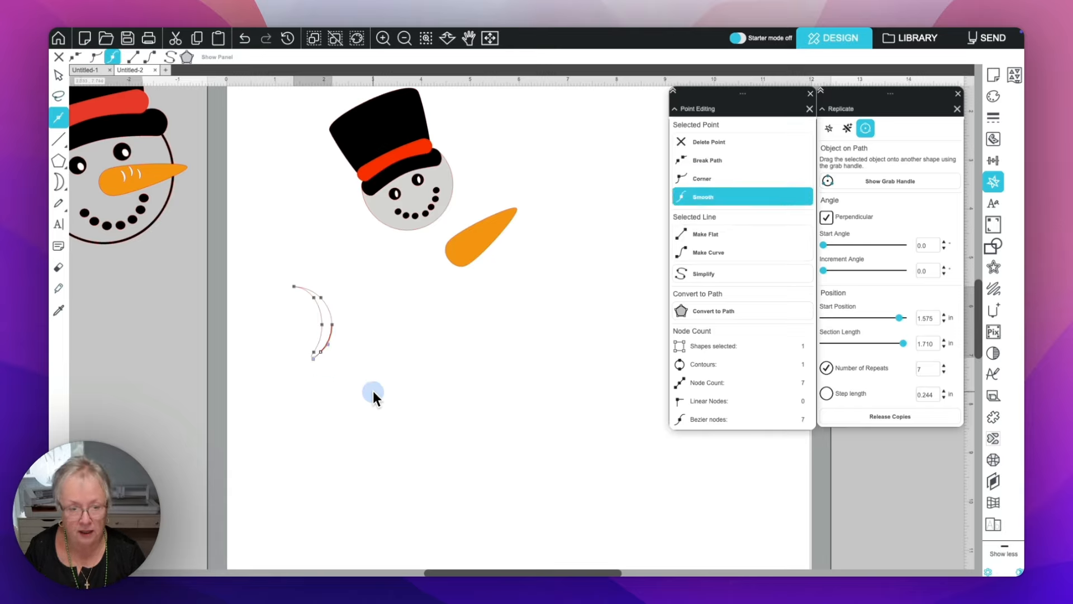
pyautogui.click(294, 287)
pyautogui.press('Delete')
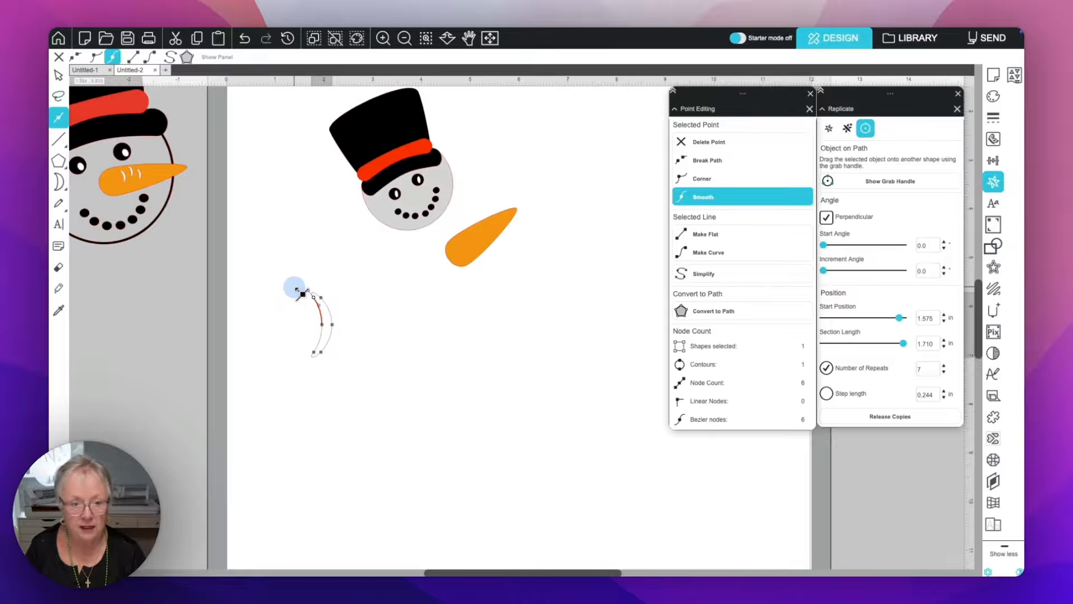
pyautogui.click(355, 296)
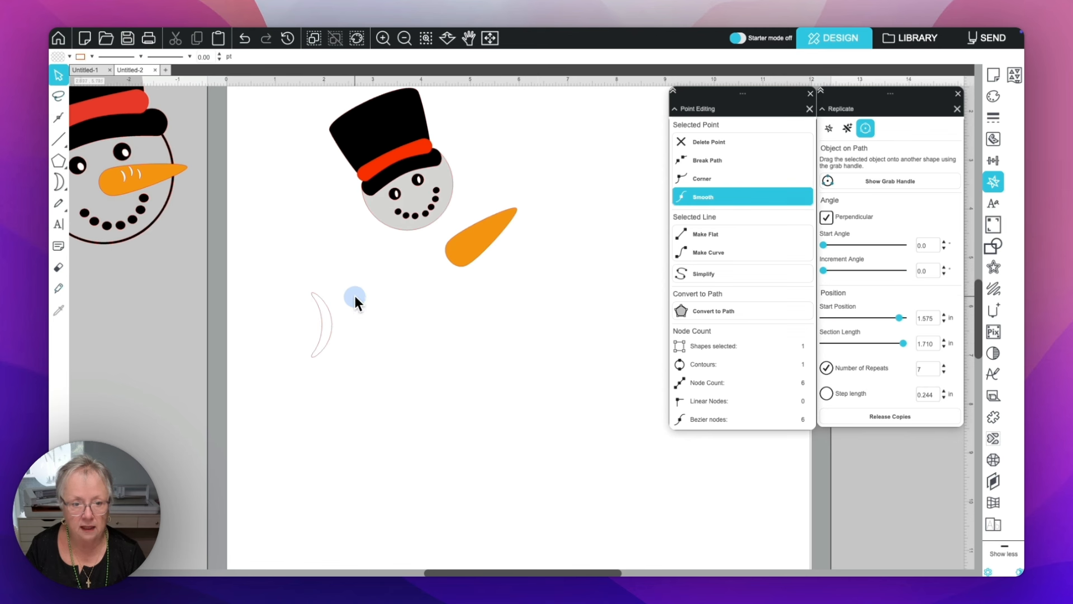
# Shrink the crescent to about 0.136 by 0.299 in and fill it with white
pyautogui.click(324, 304)
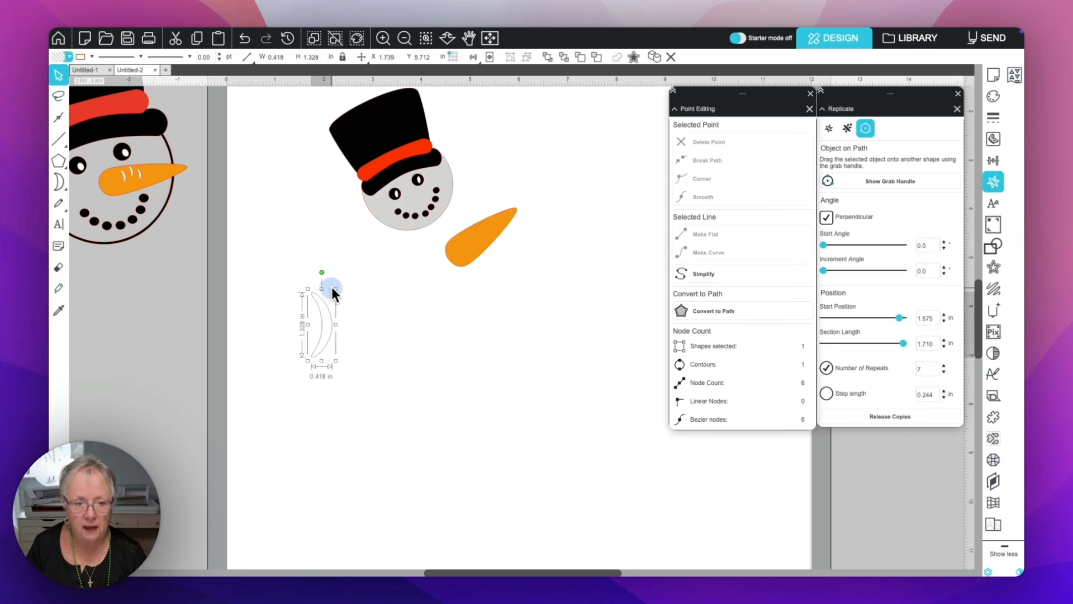
pyautogui.moveTo(333, 288); pyautogui.dragTo(321, 338)
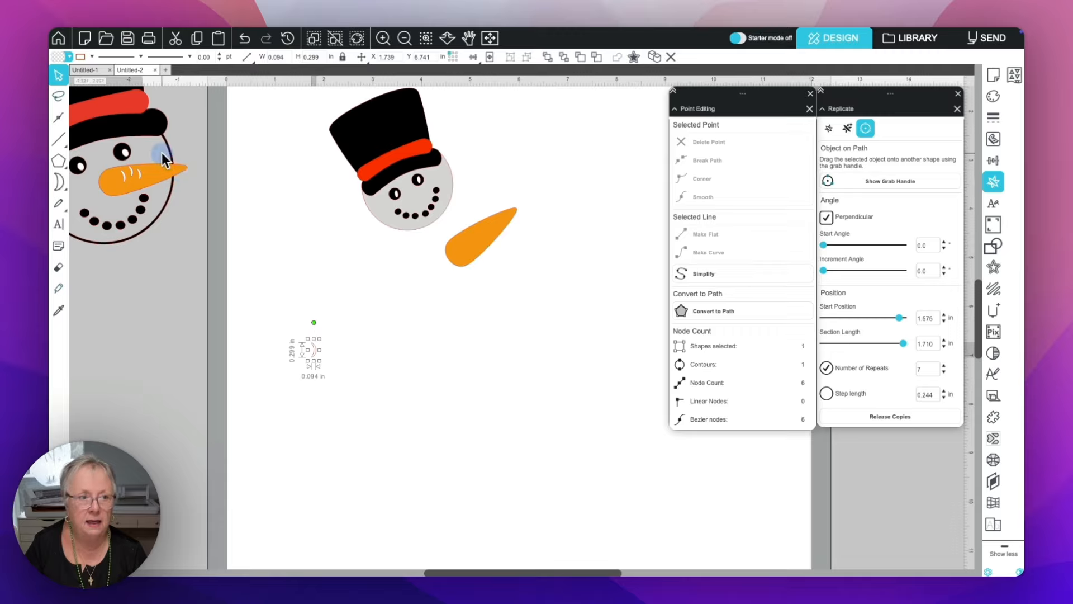
pyautogui.click(67, 56)
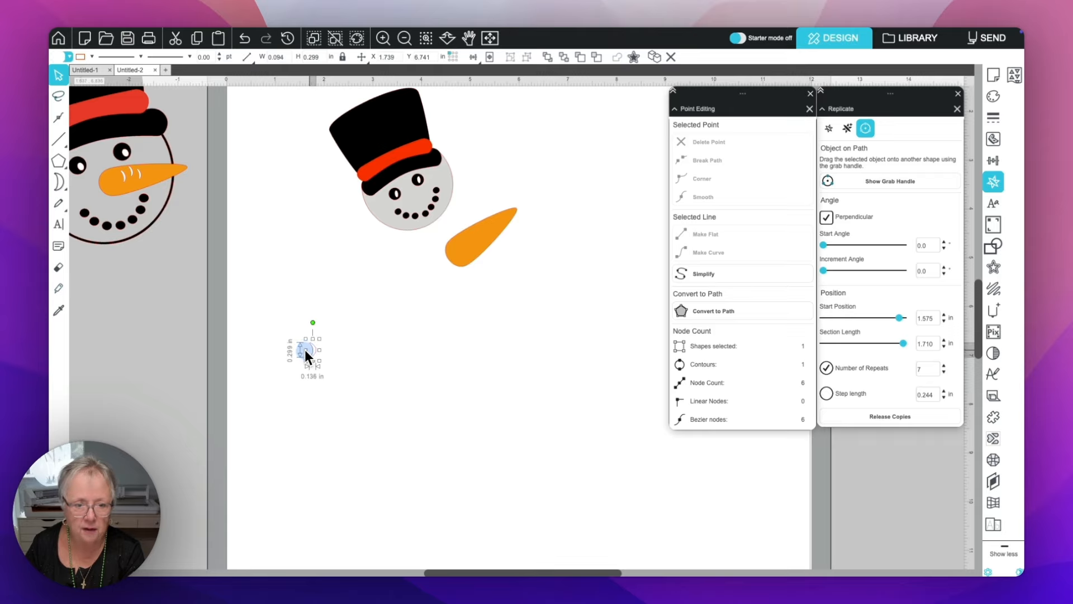
# Place three tilted white crescents, about 0.103 by 0.289 in each, across the carrot's wide end and adjust their positions
pyautogui.moveTo(305, 350); pyautogui.dragTo(479, 243)
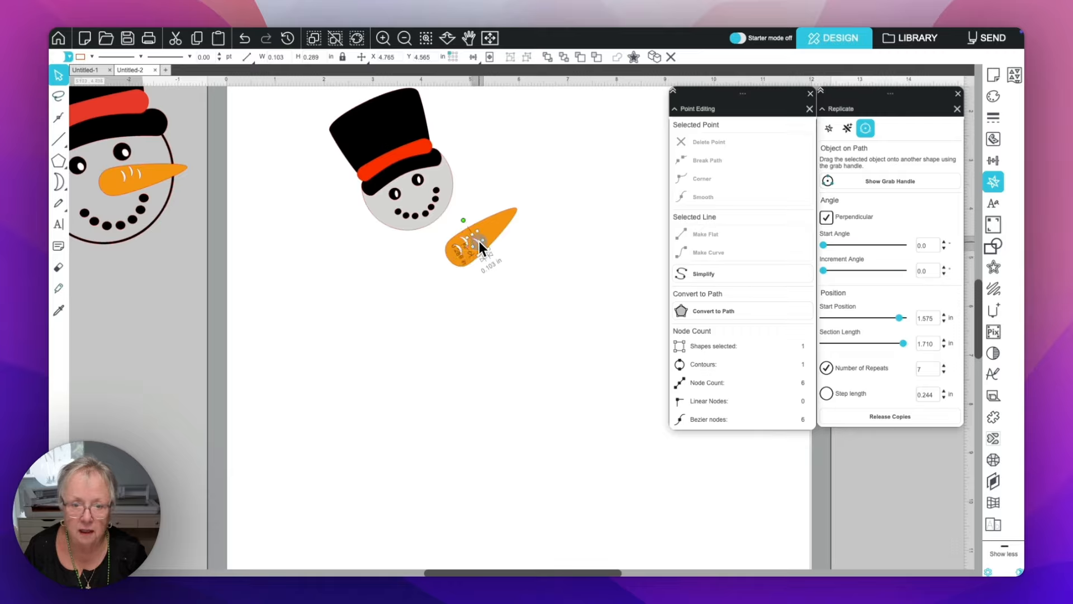
pyautogui.click(530, 279)
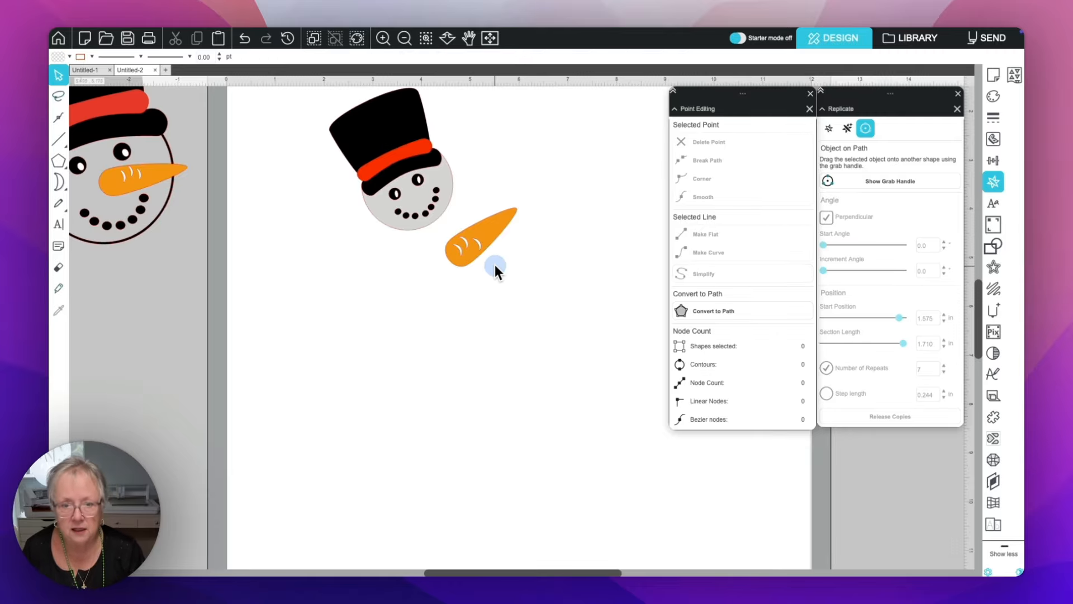
pyautogui.click(477, 246)
pyautogui.moveTo(478, 243); pyautogui.dragTo(466, 239)
pyautogui.click(461, 254)
pyautogui.moveTo(459, 253); pyautogui.dragTo(468, 240)
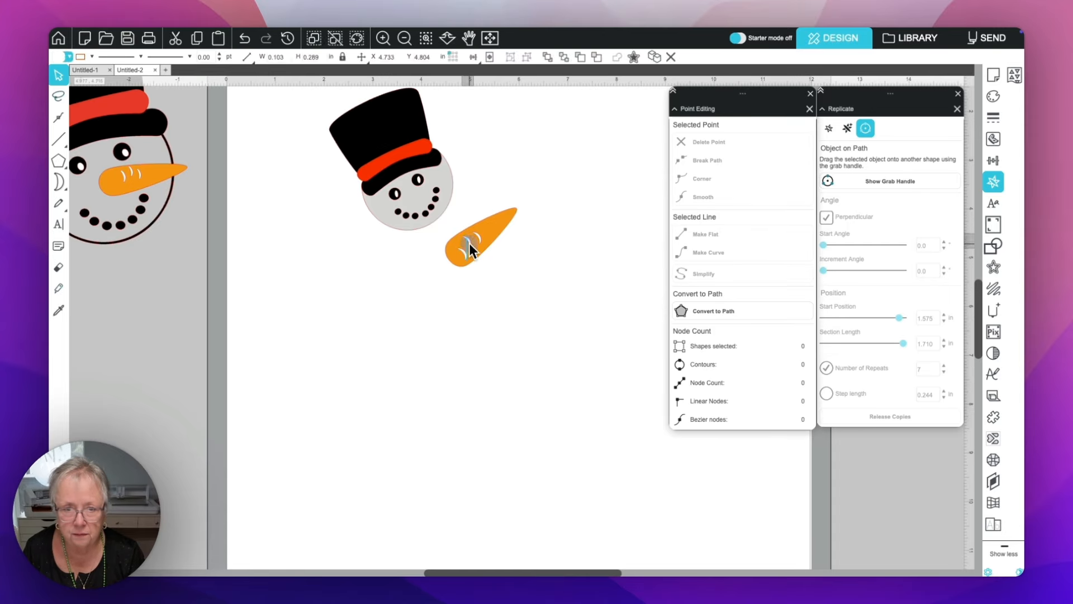
pyautogui.click(541, 272)
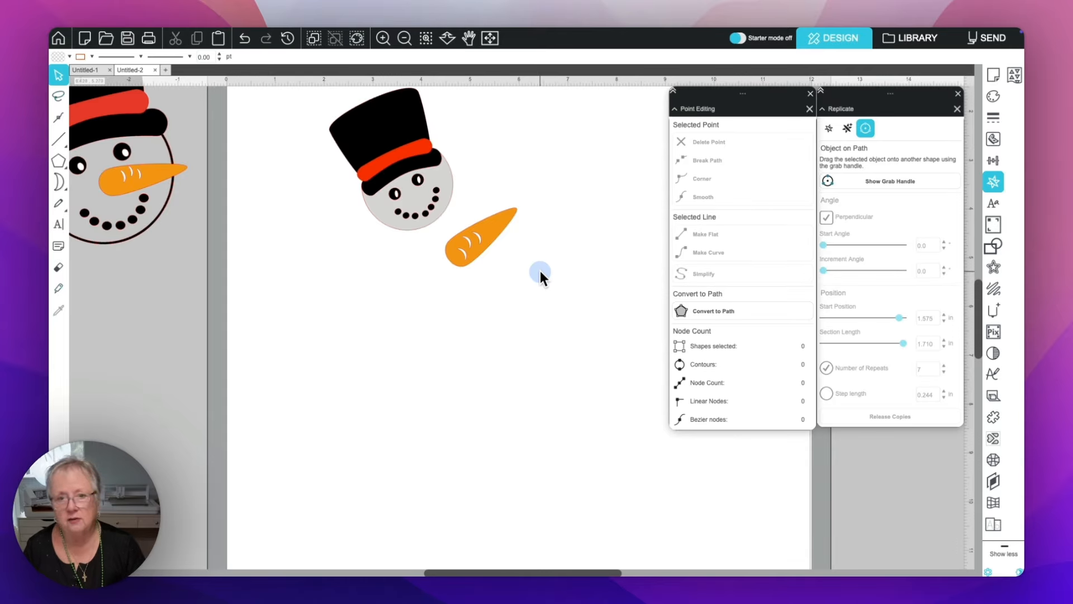
pyautogui.click(474, 228)
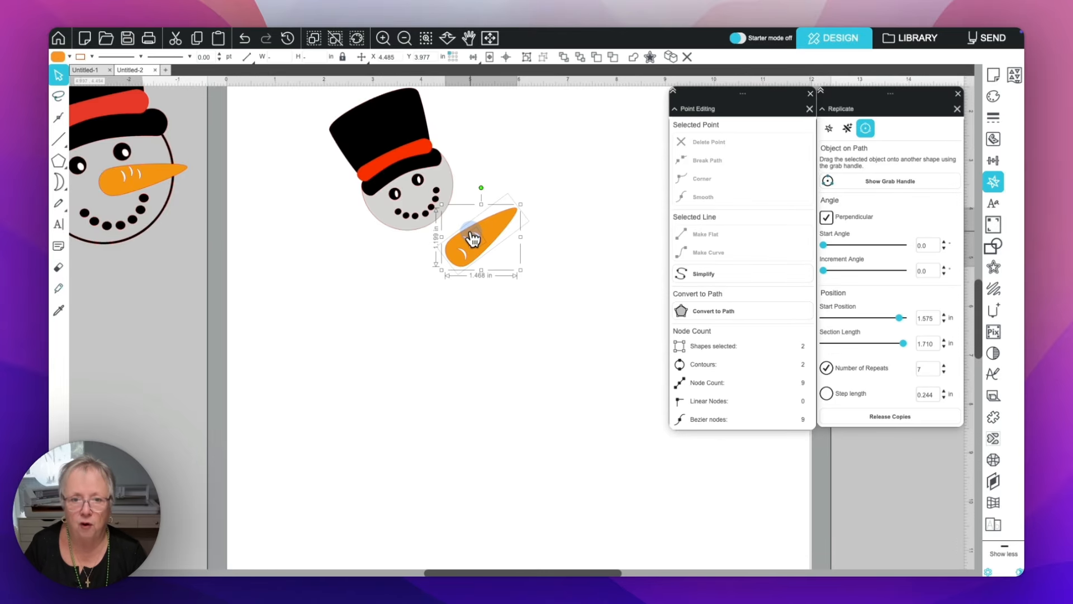
pyautogui.click(525, 203)
pyautogui.moveTo(526, 203); pyautogui.dragTo(504, 218)
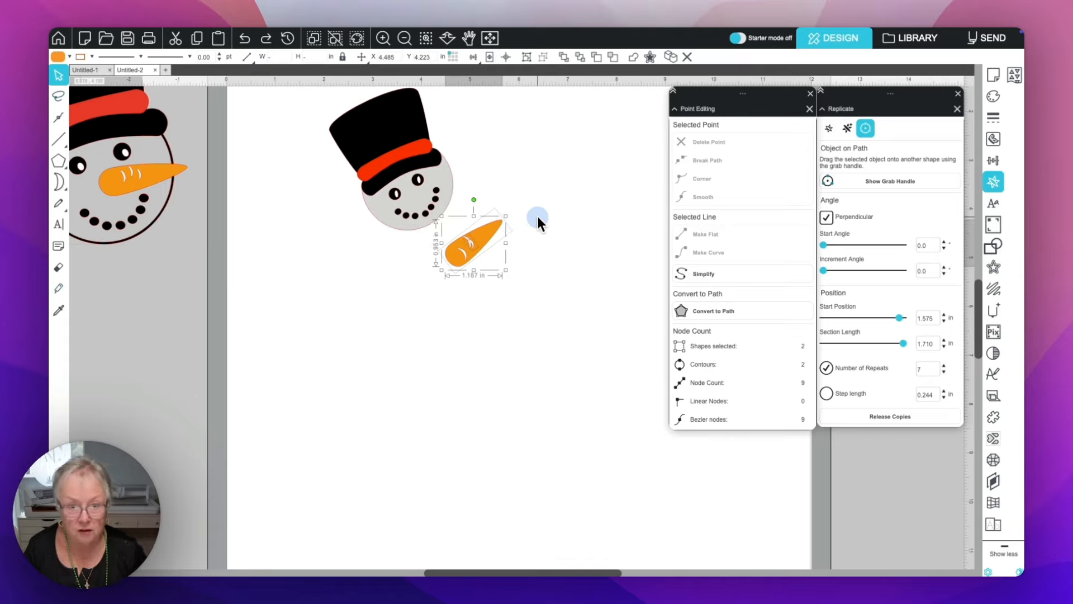
pyautogui.press('super+z')
# Shrink the carrot together with its crescents to about 0.903 by 0.737 in and move the dotted smile off the face
pyautogui.moveTo(539, 298)
pyautogui.mouseDown()
pyautogui.moveTo(489, 276)
pyautogui.moveTo(449, 235)
pyautogui.mouseUp()
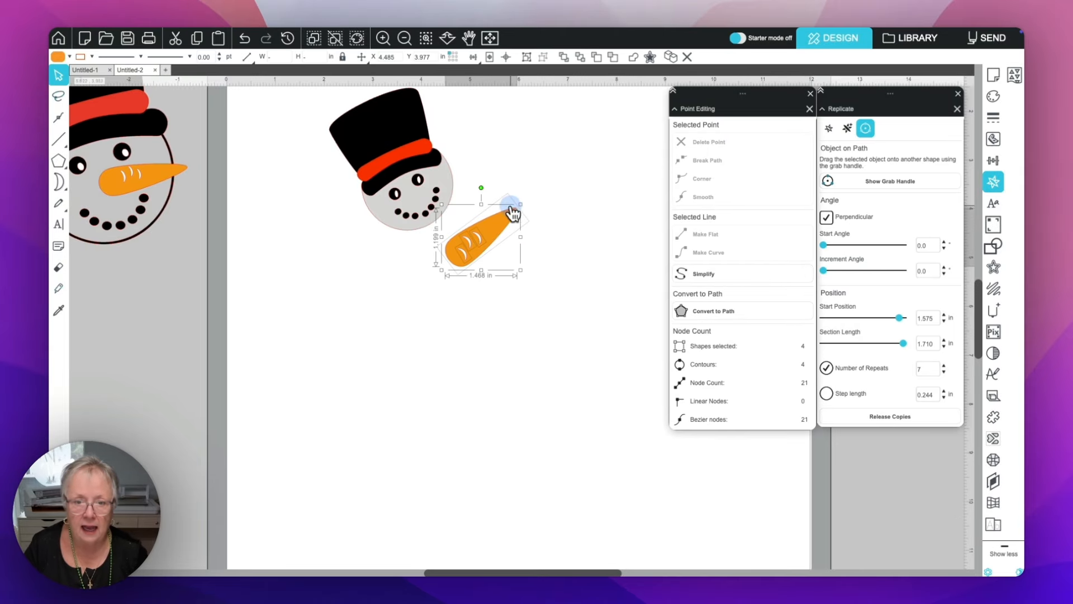
pyautogui.moveTo(521, 211); pyautogui.dragTo(496, 230)
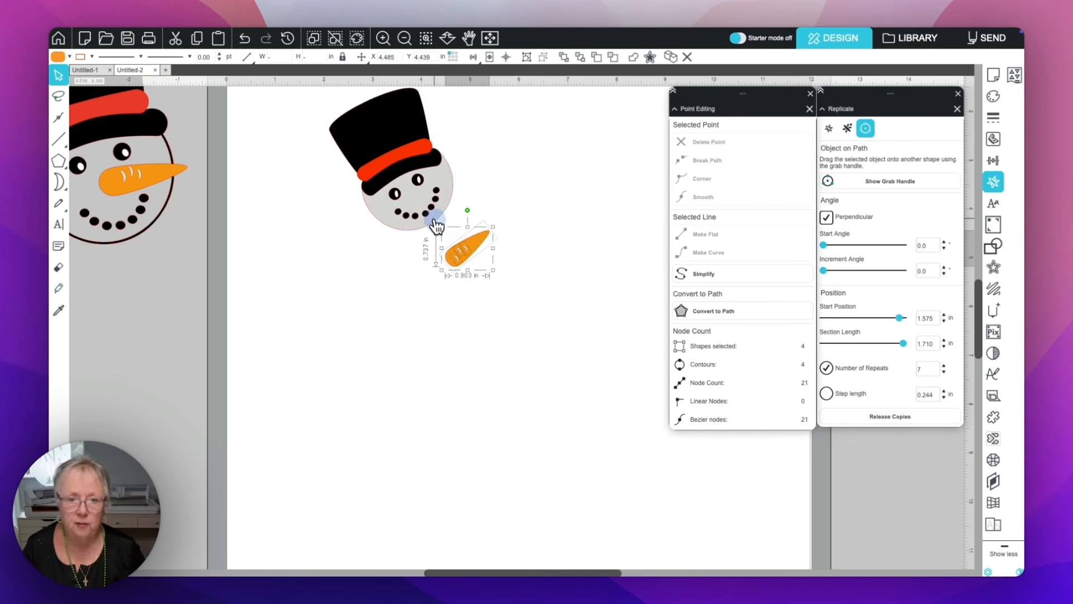
pyautogui.moveTo(429, 220); pyautogui.dragTo(566, 219)
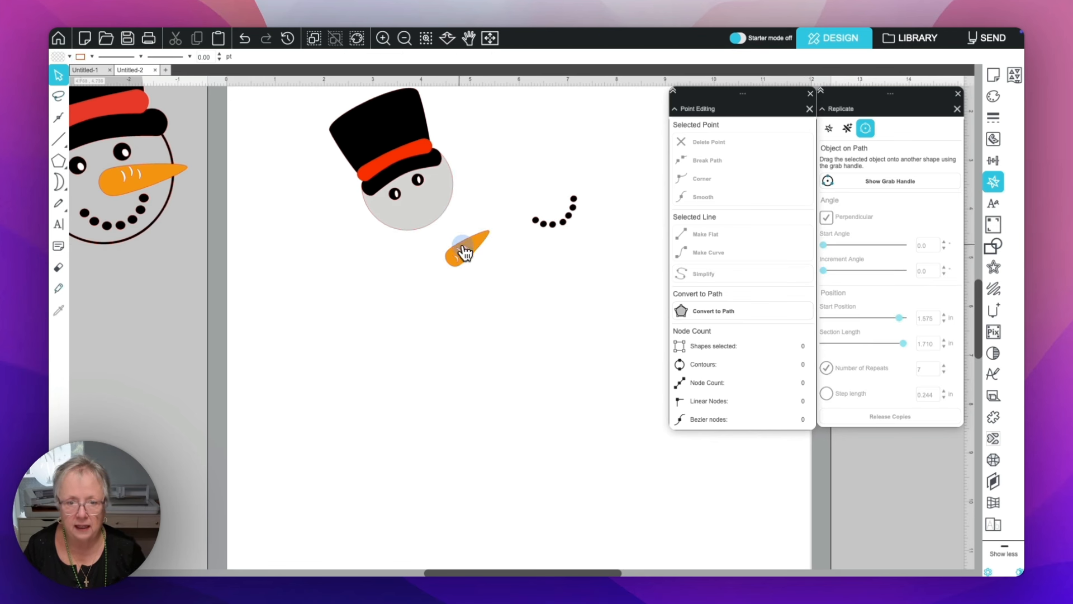
# Group the carrot with its three white crescents
pyautogui.moveTo(468, 230); pyautogui.dragTo(439, 193)
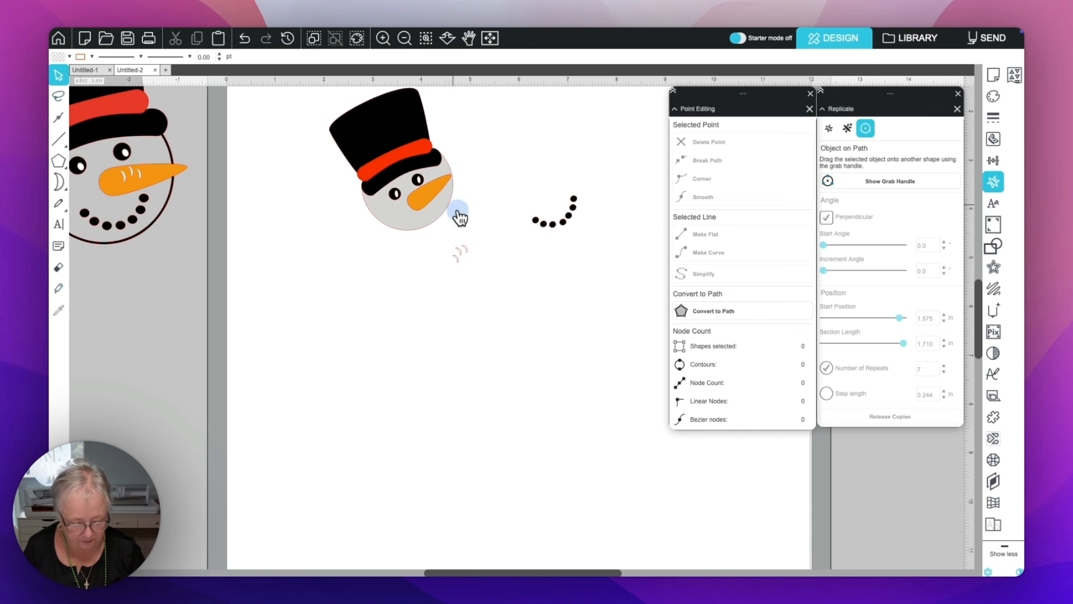
pyautogui.hotkey('ctrl', 'z')
pyautogui.moveTo(493, 279); pyautogui.dragTo(413, 230)
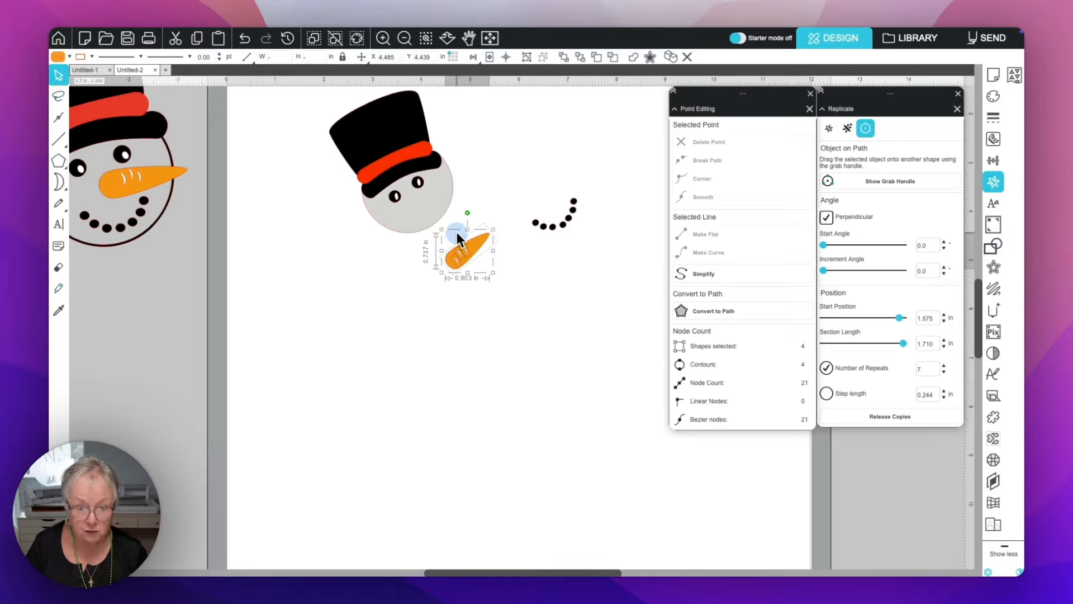
pyautogui.rightClick(458, 236)
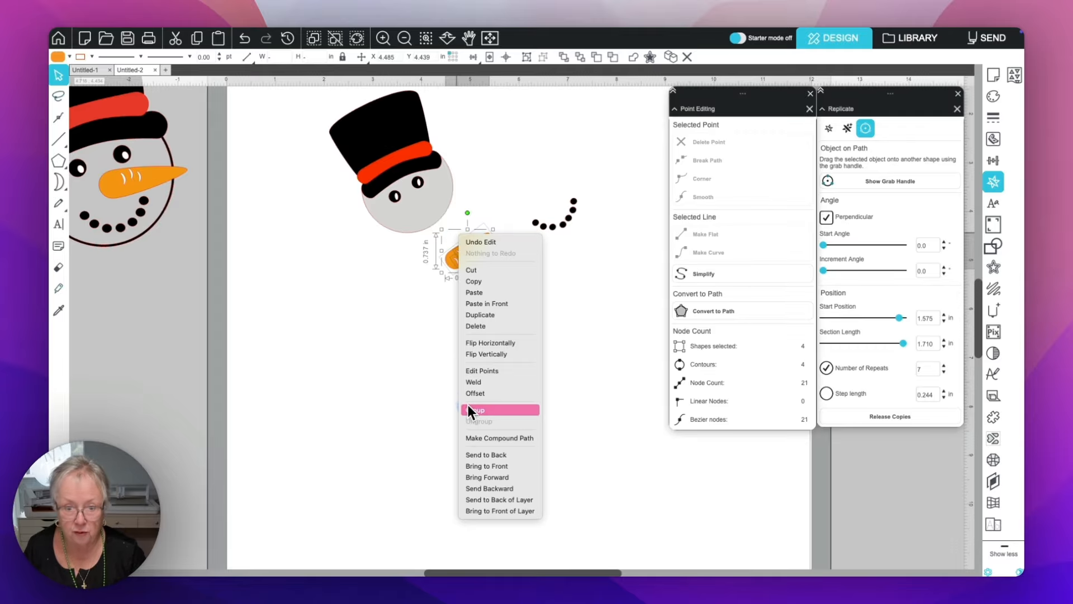
pyautogui.click(470, 314)
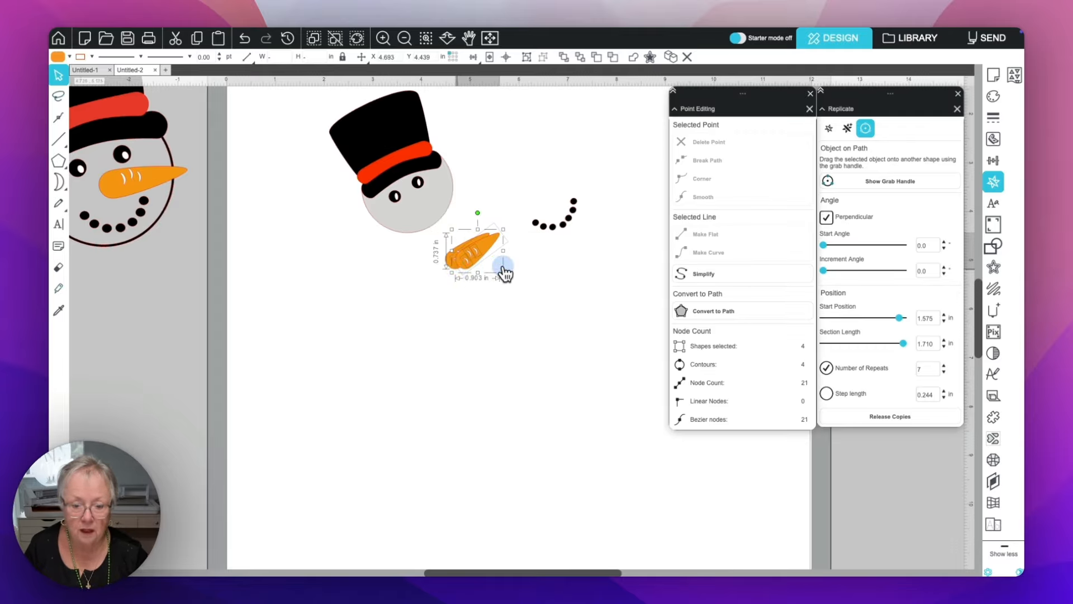
pyautogui.click(508, 264)
pyautogui.click(446, 254)
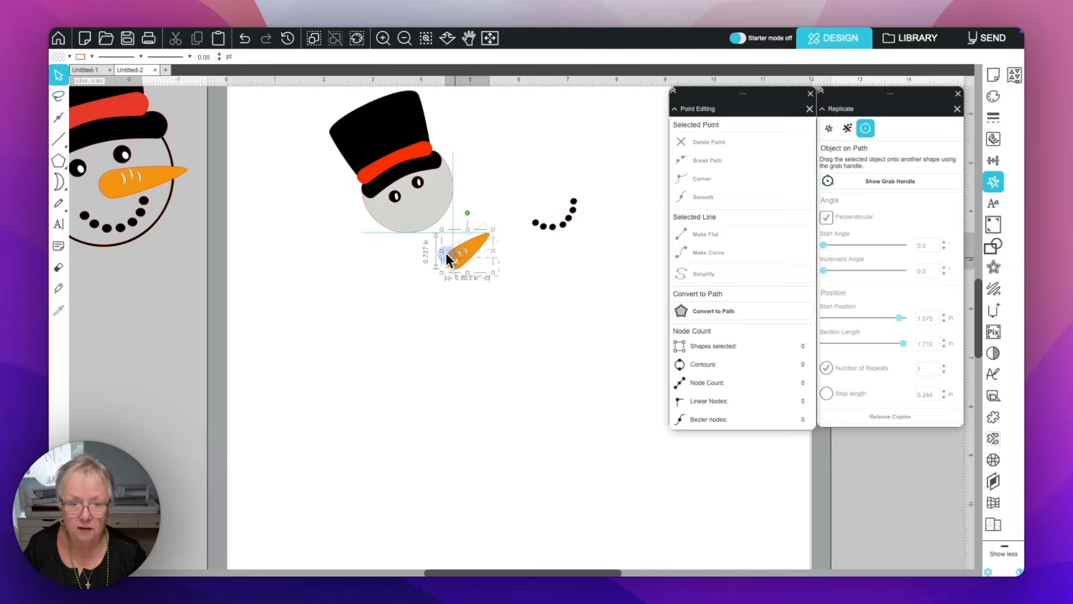
pyautogui.rightClick(445, 253)
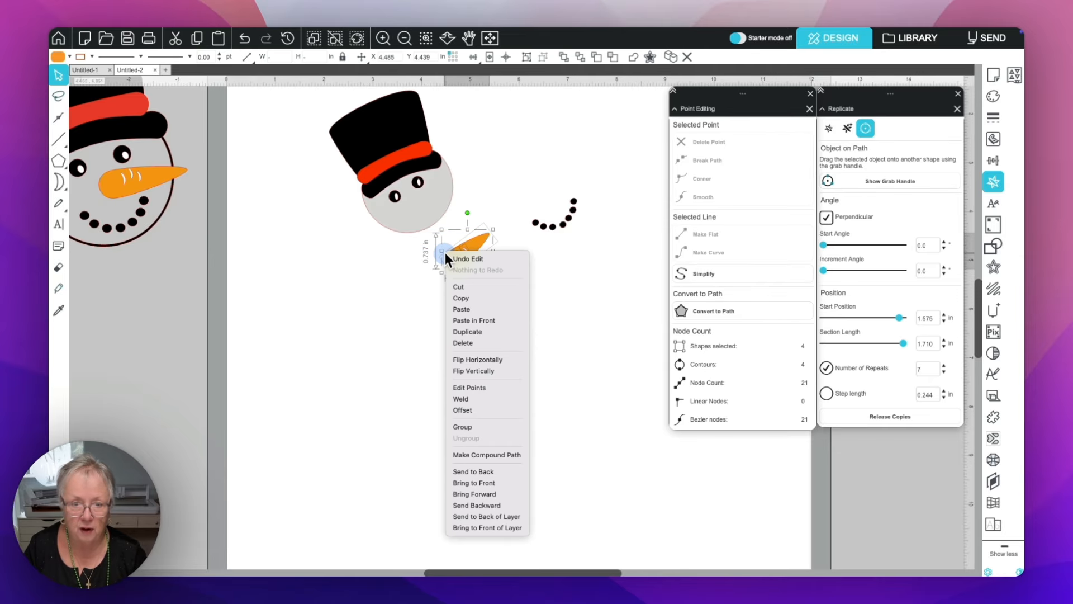
pyautogui.click(478, 425)
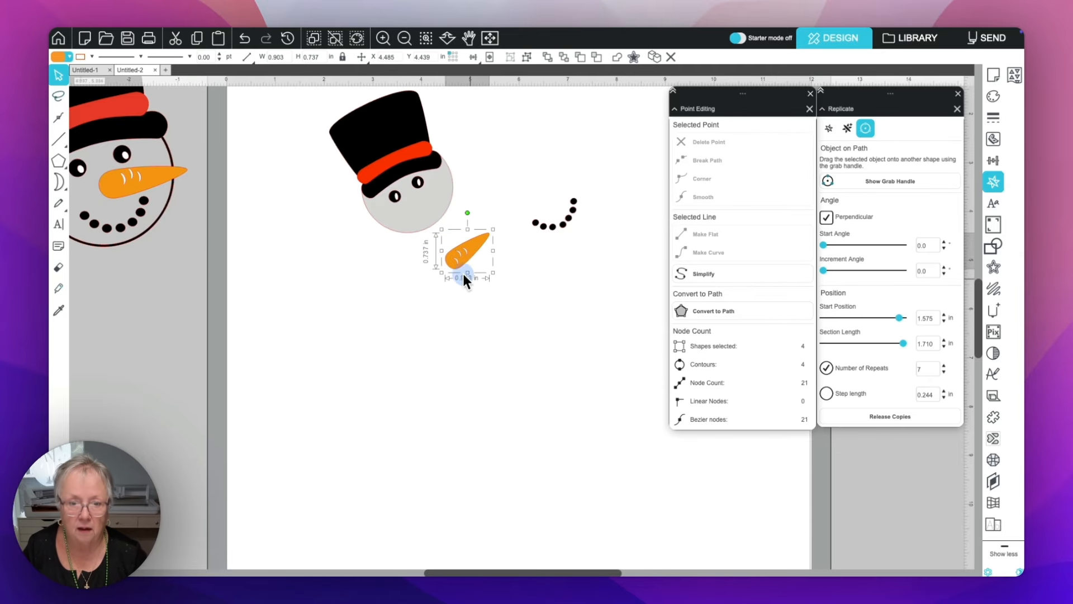
# Place the grouped carrot on the face just below the eyes and rotate it slightly, with its tip past the face's edge
pyautogui.moveTo(461, 266); pyautogui.dragTo(426, 206)
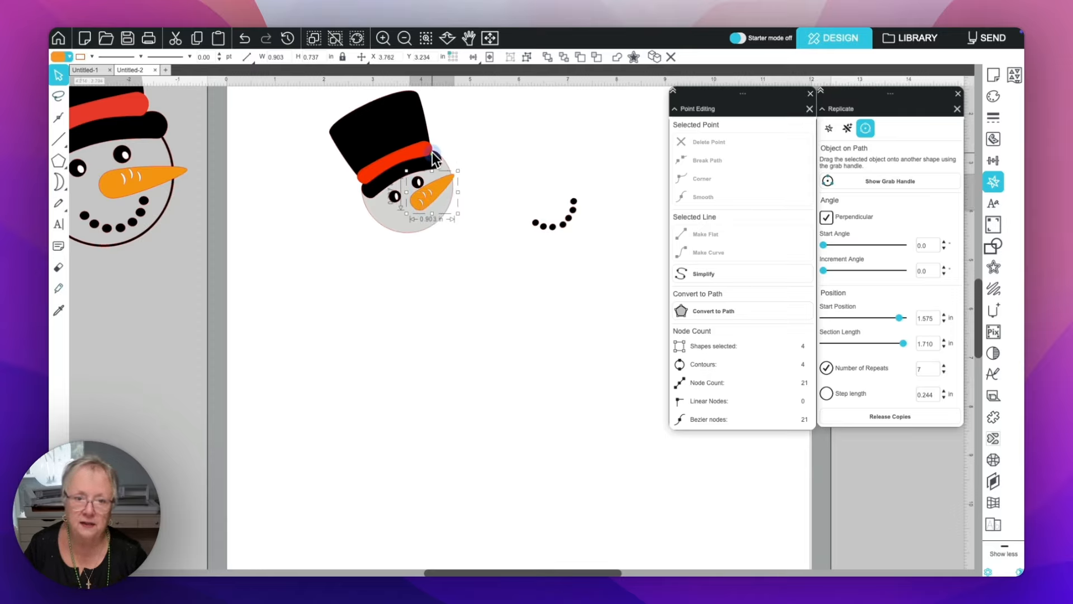
pyautogui.moveTo(432, 154); pyautogui.dragTo(438, 180)
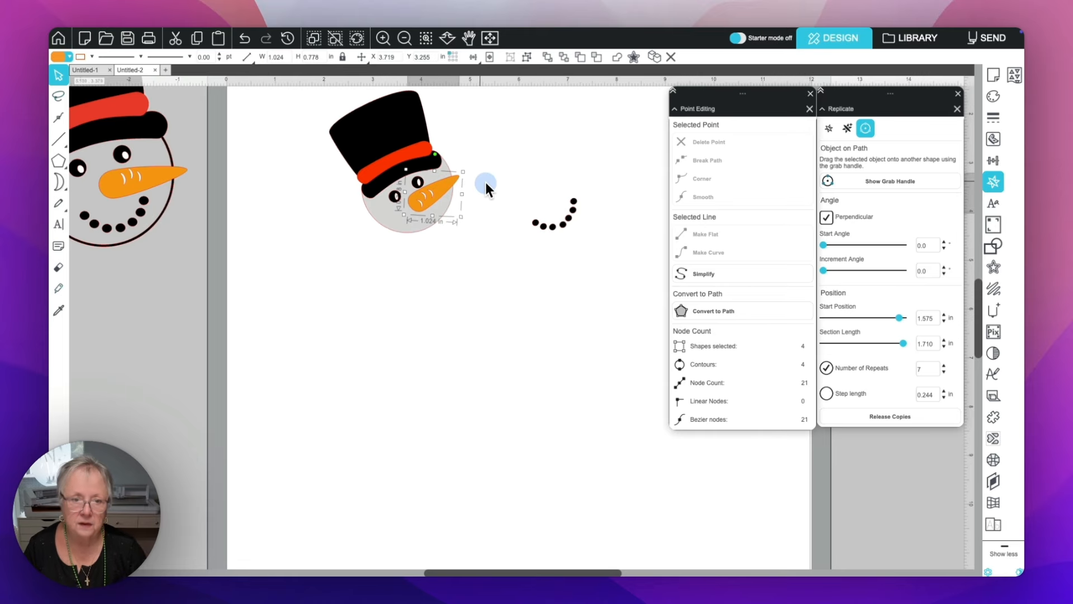
pyautogui.click(499, 174)
# Move the dotted smile back onto the face, below the carrot nose
pyautogui.click(538, 227)
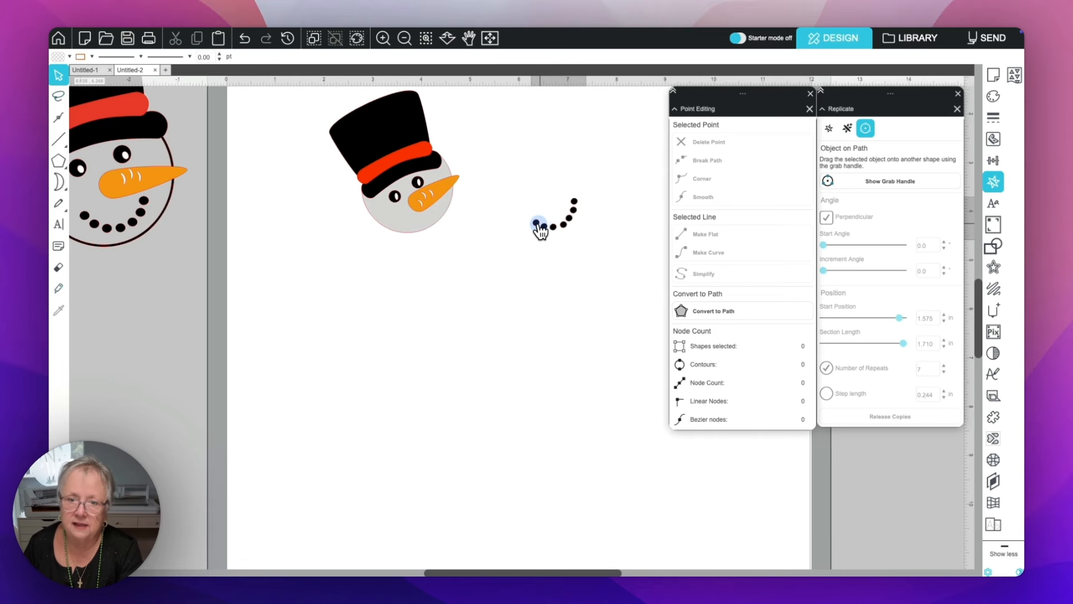
pyautogui.moveTo(575, 192); pyautogui.dragTo(431, 221)
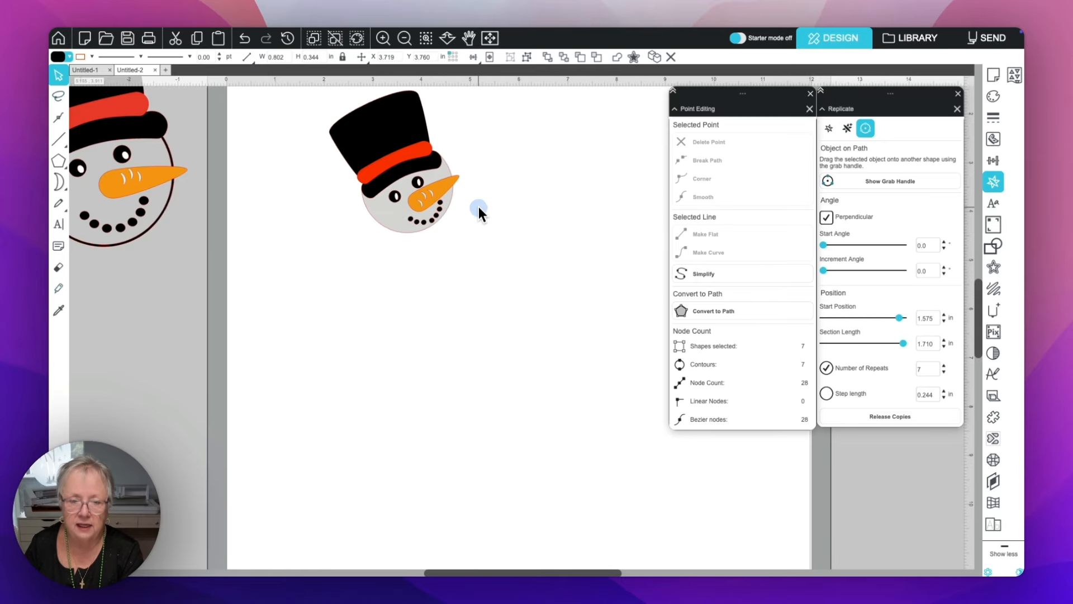
pyautogui.click(514, 210)
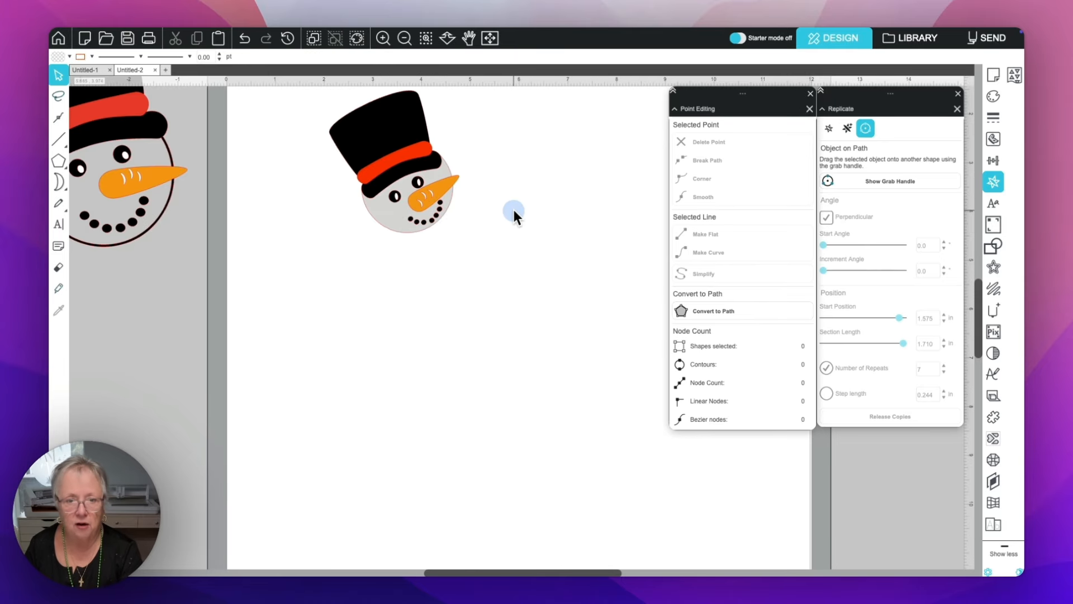
pyautogui.click(447, 200)
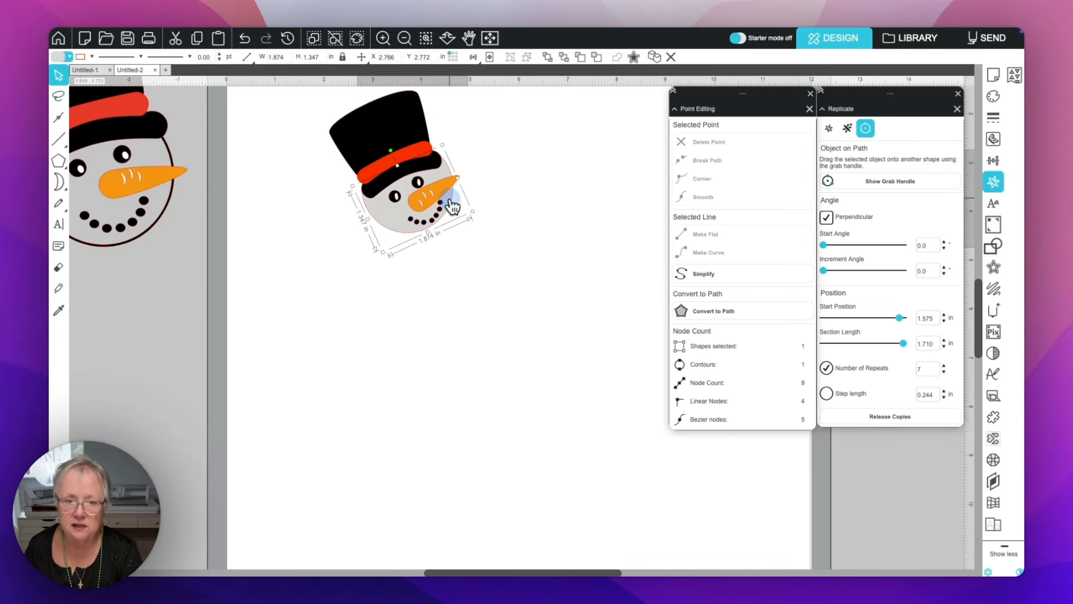
pyautogui.click(517, 185)
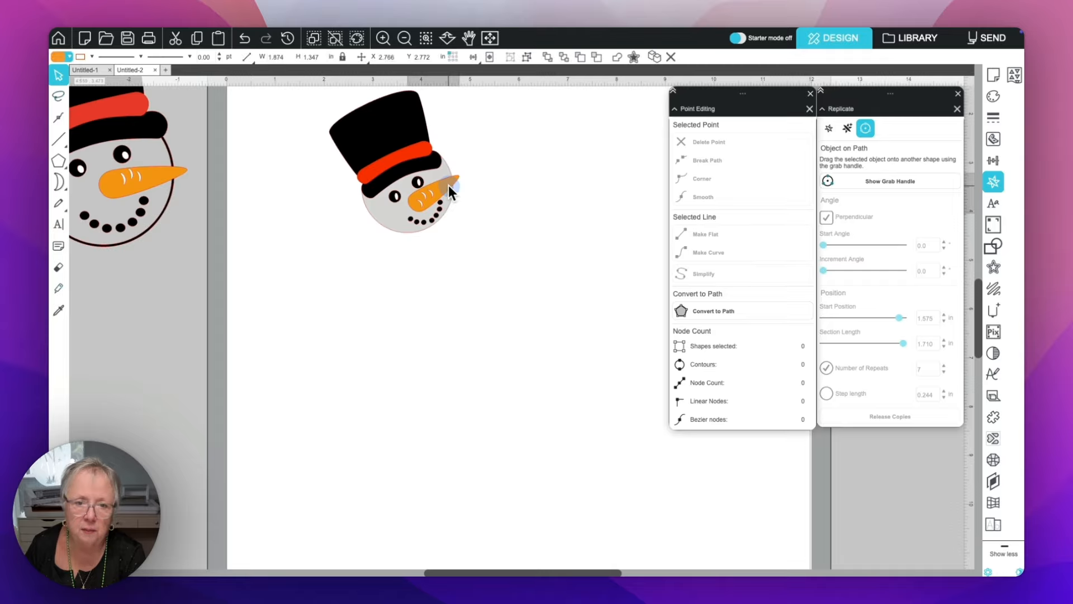
# Shrink the carrot nose to about 0.951 by 0.722 in and shift it slightly outward toward the face's edge
pyautogui.click(449, 188)
pyautogui.moveTo(463, 173); pyautogui.dragTo(448, 181)
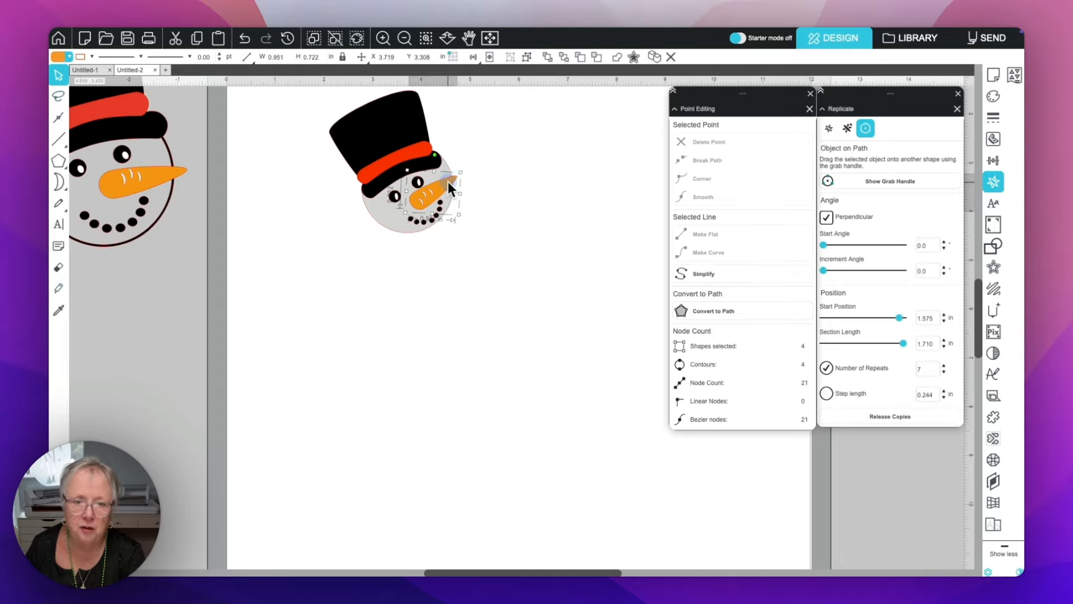
pyautogui.click(490, 190)
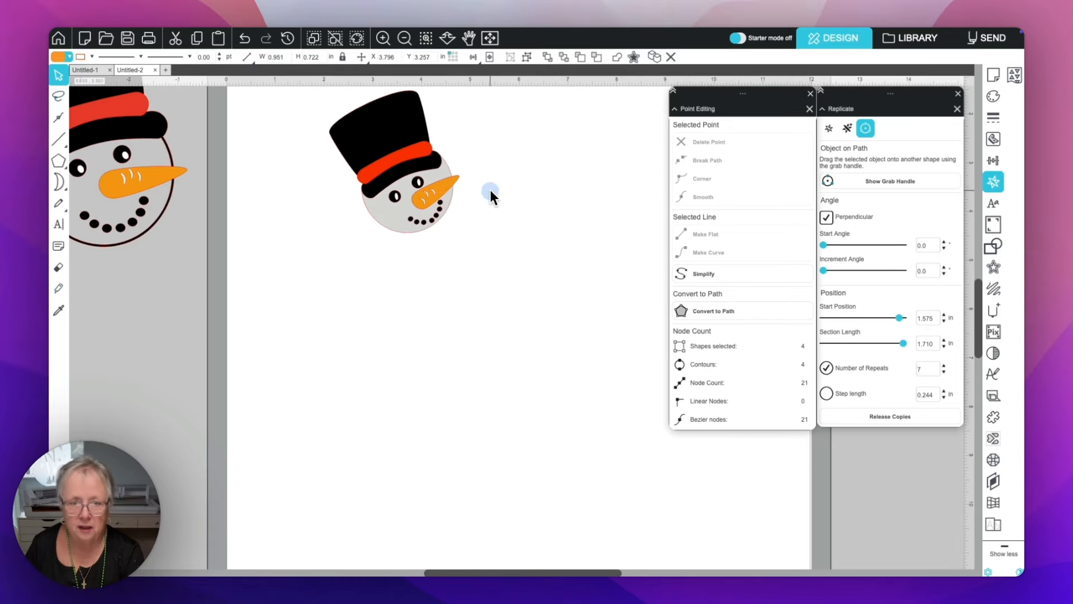
pyautogui.click(419, 184)
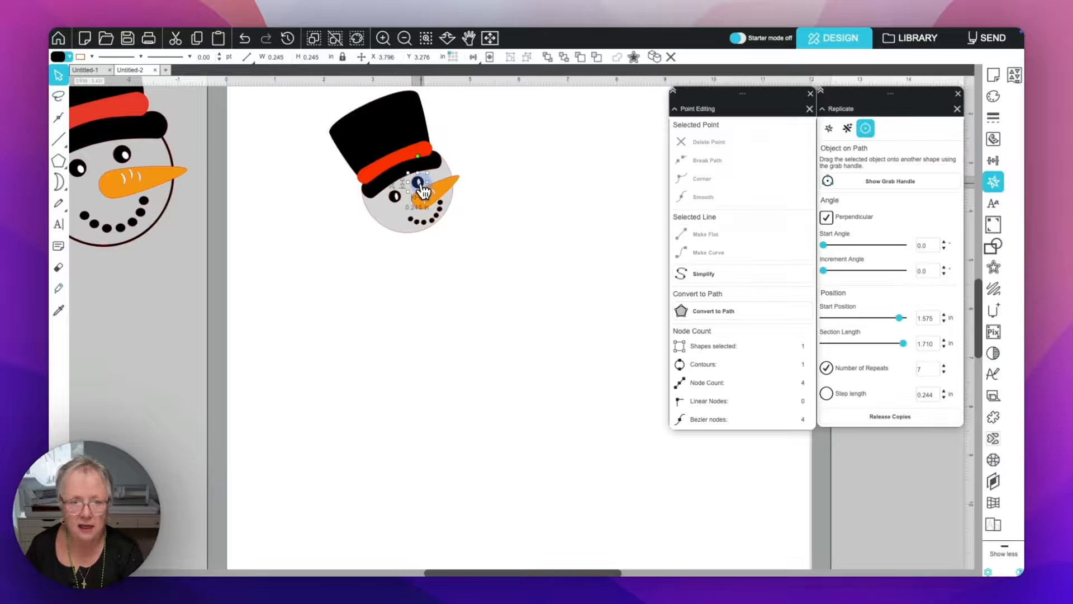
pyautogui.click(413, 152)
pyautogui.press('super+z')
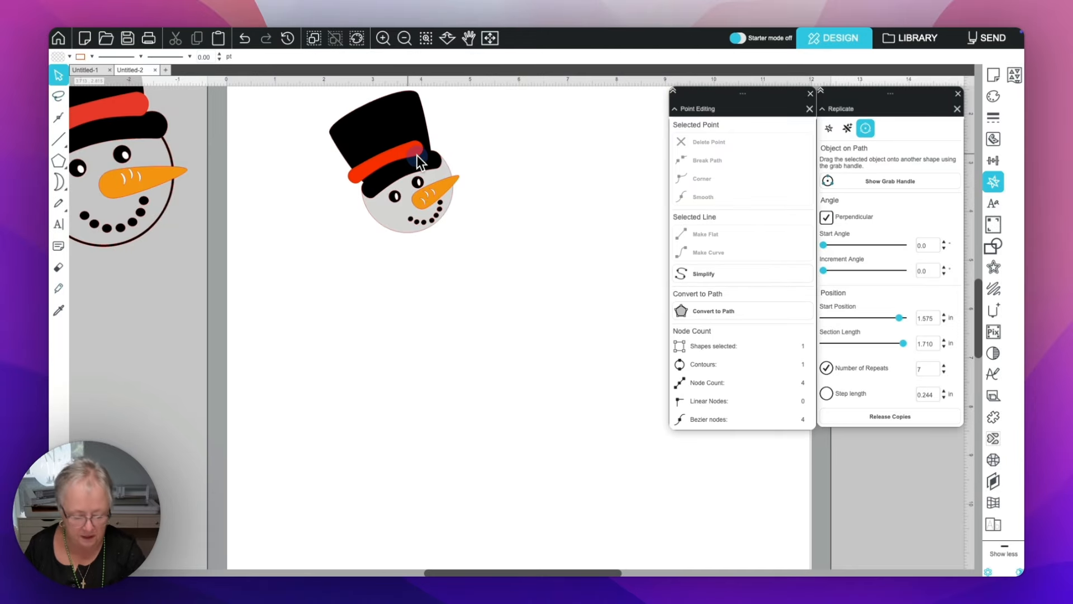
# Tilt the eye nearest the nose together with its highlight, and tilt the other eye's highlight, to follow the head's slant
pyautogui.click(422, 179)
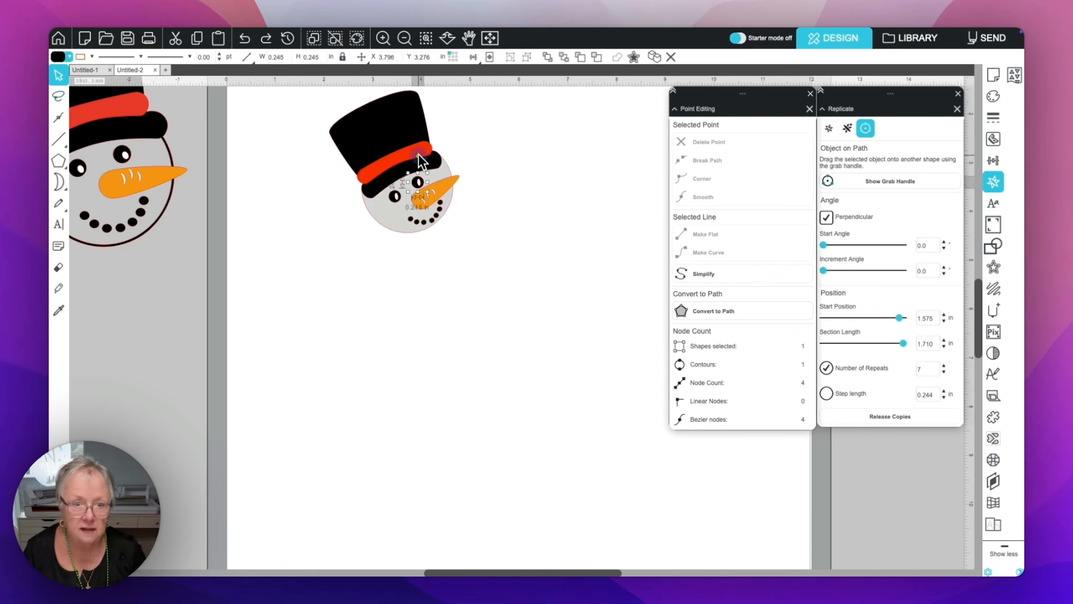
pyautogui.moveTo(418, 153); pyautogui.dragTo(404, 155)
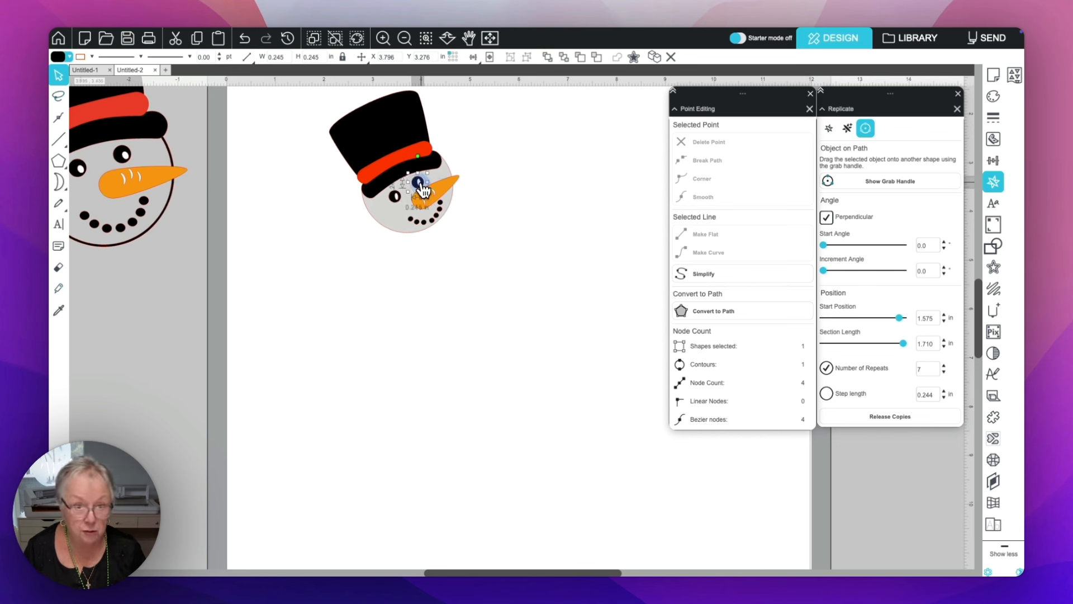
pyautogui.keyDown('shift'); pyautogui.click(419, 182); pyautogui.keyUp('shift')
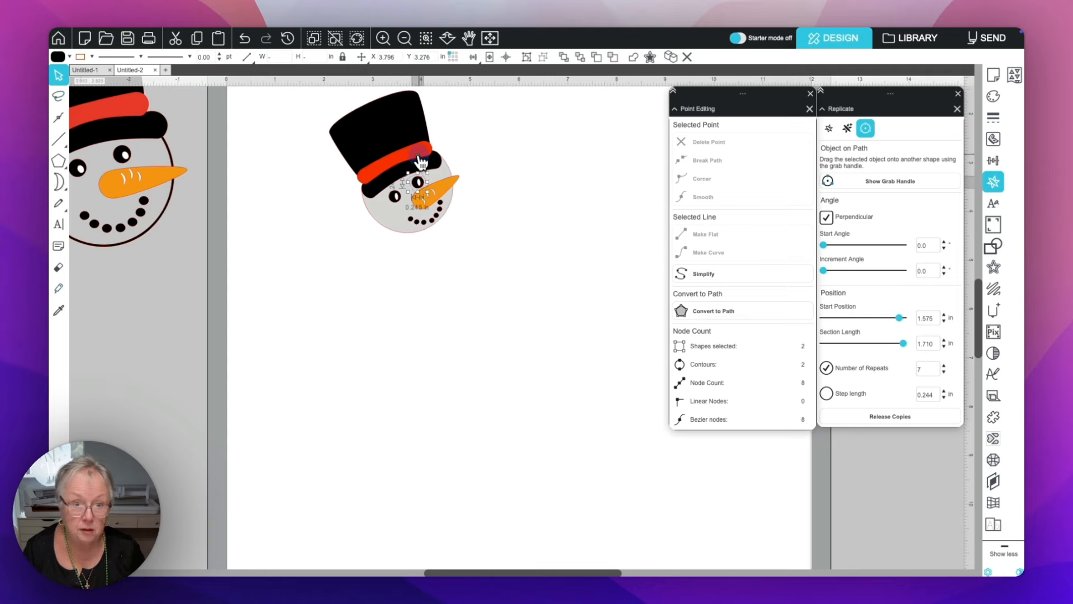
pyautogui.moveTo(418, 153); pyautogui.dragTo(410, 164)
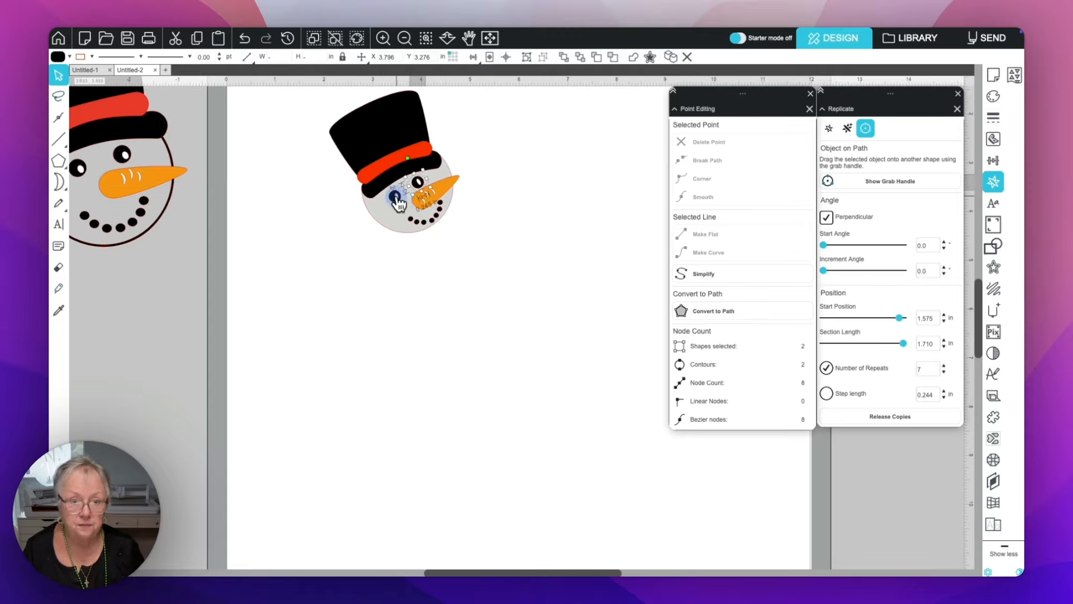
pyautogui.click(396, 198)
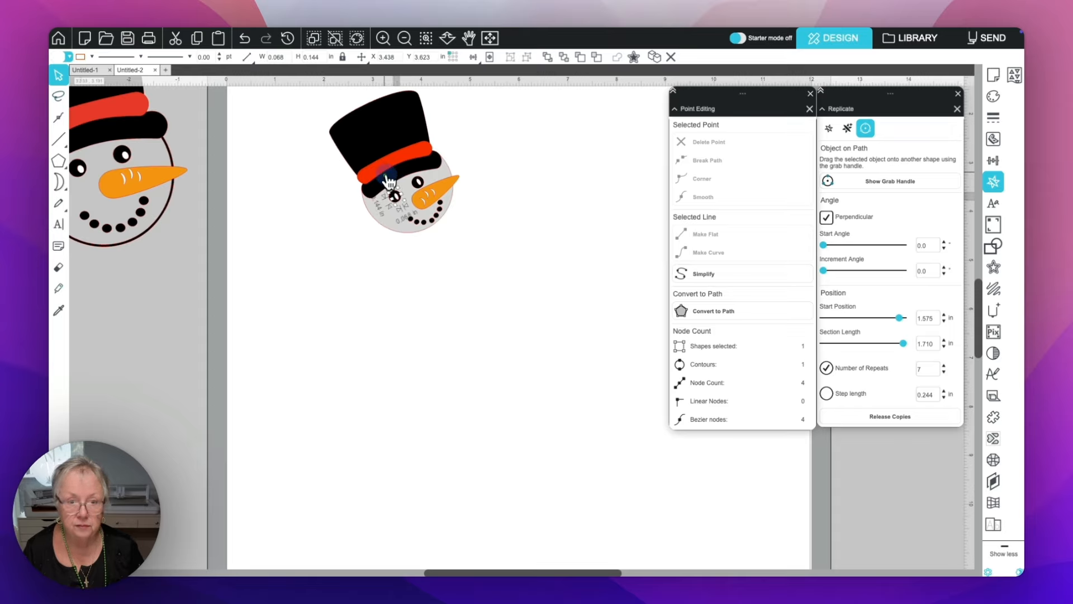
pyautogui.click(425, 276)
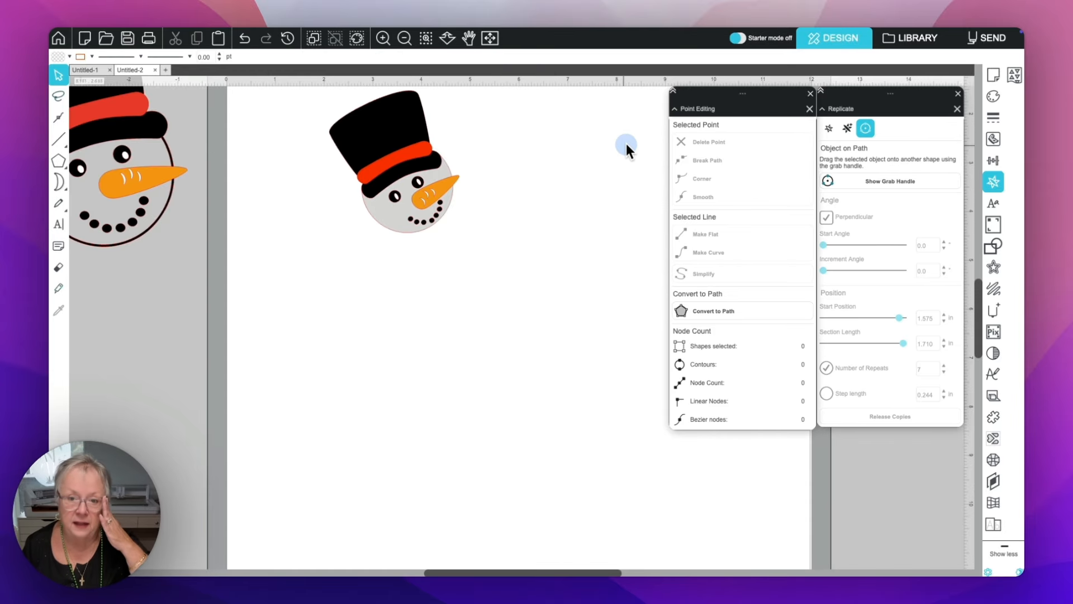
# Close the point editing options and shift the grey face slightly downward
pyautogui.click(809, 93)
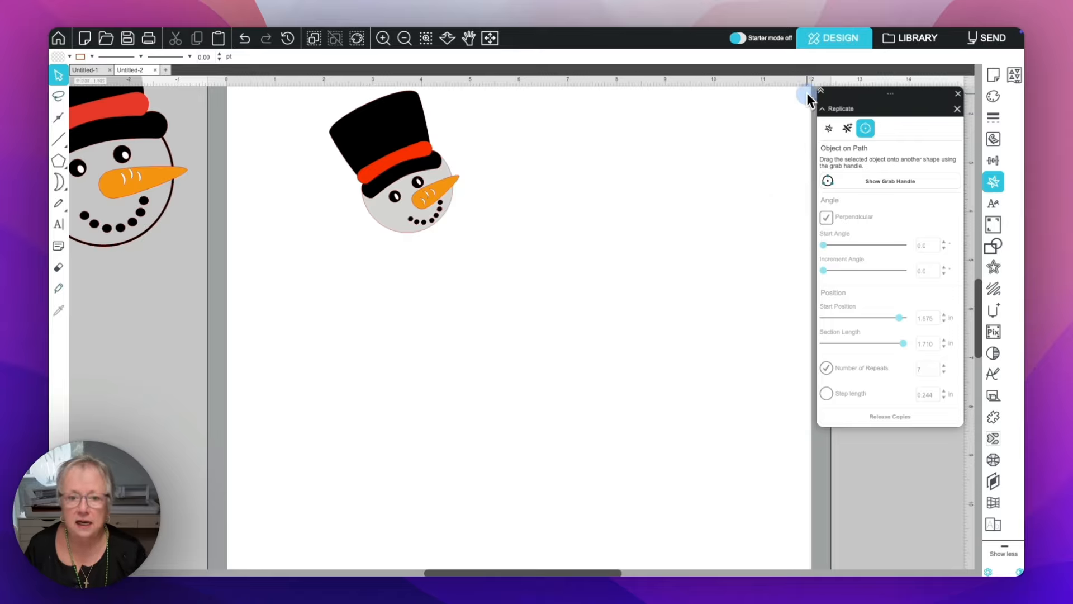
pyautogui.click(445, 201)
pyautogui.moveTo(447, 203); pyautogui.dragTo(448, 204)
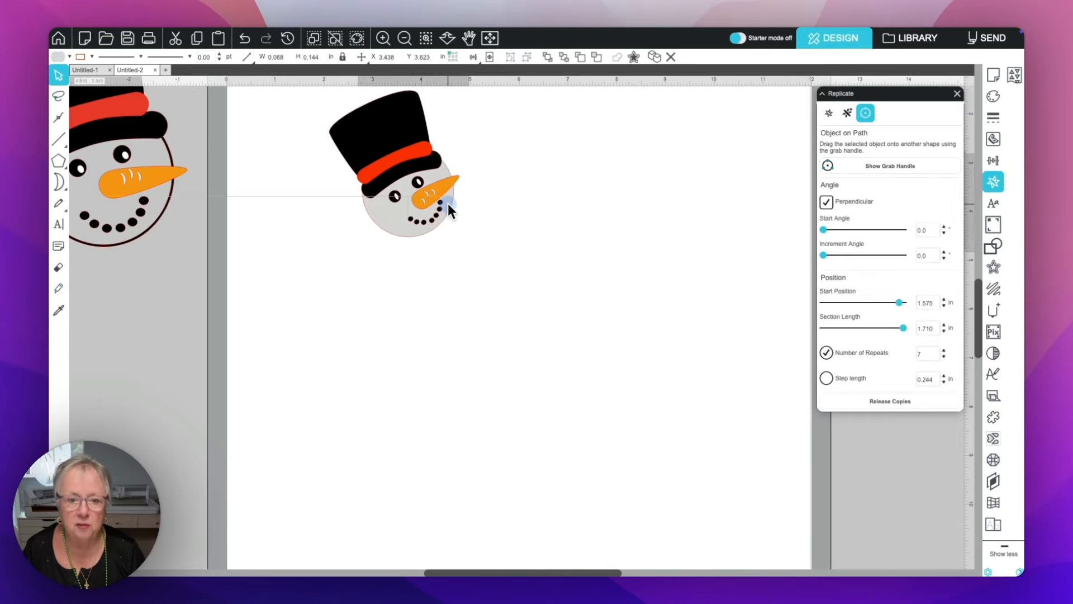
pyautogui.click(477, 219)
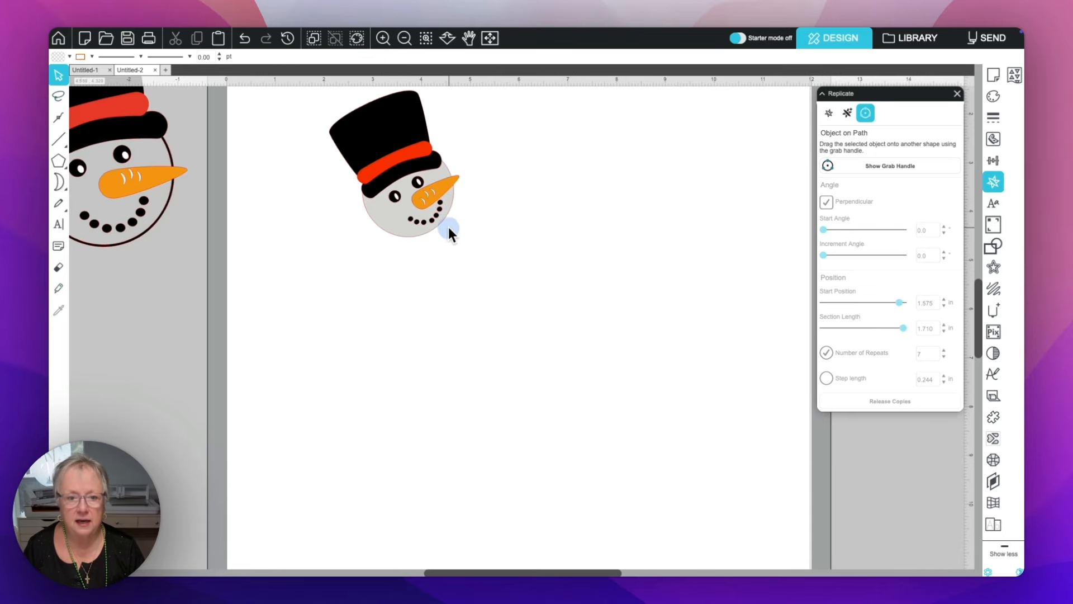
# Nudge the dotted smile slightly down and away from the face's edge
pyautogui.click(434, 220)
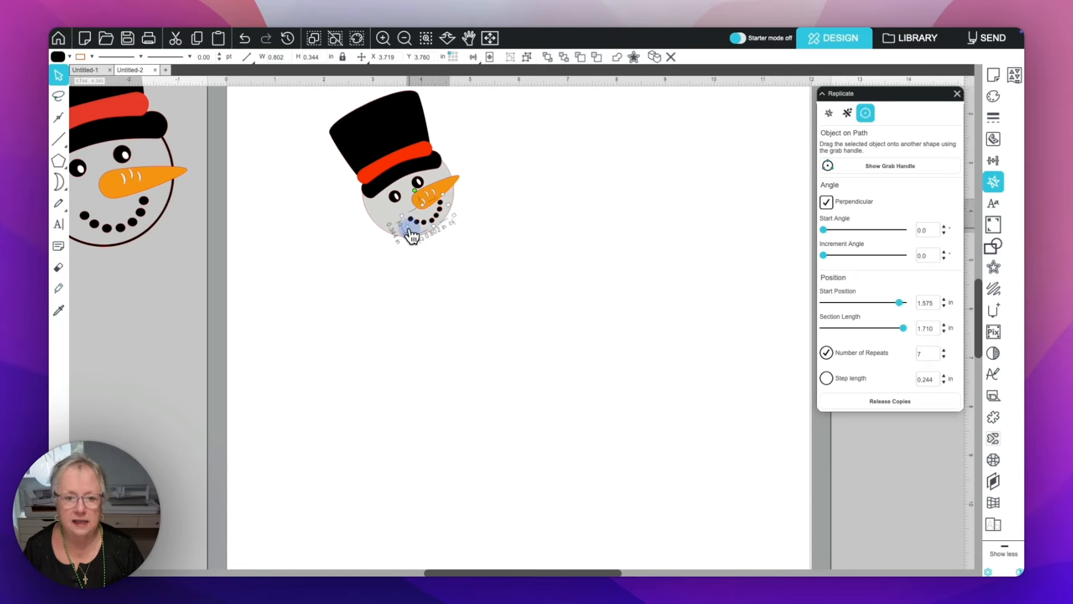
pyautogui.moveTo(409, 226); pyautogui.dragTo(404, 227)
pyautogui.click(615, 239)
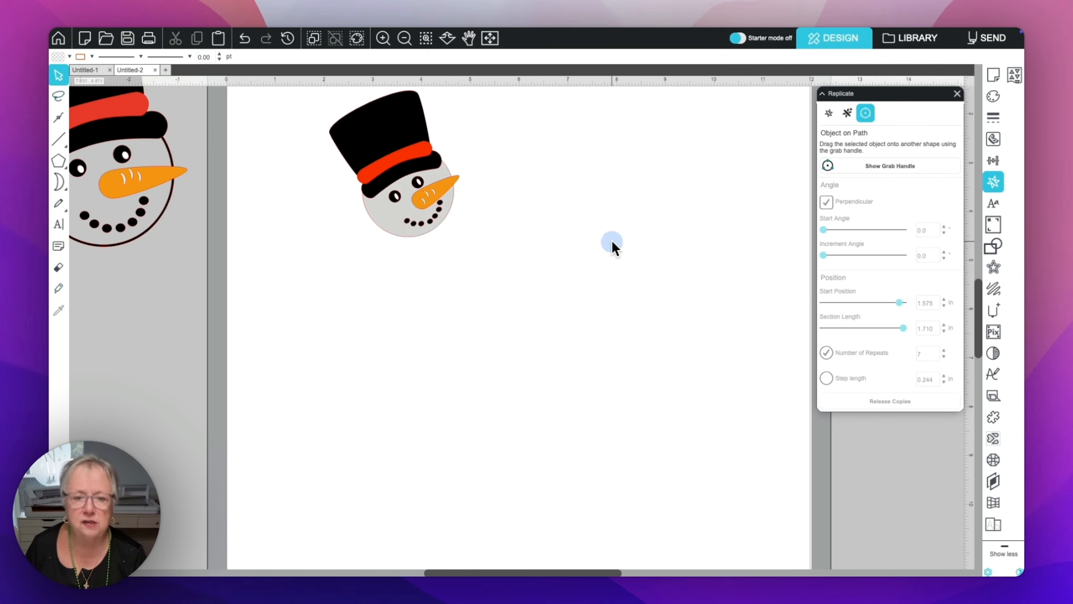
# Group all parts of the new snowman head and switch to the Untitled-1 document
pyautogui.moveTo(612, 241); pyautogui.dragTo(340, 103)
pyautogui.rightClick(340, 102)
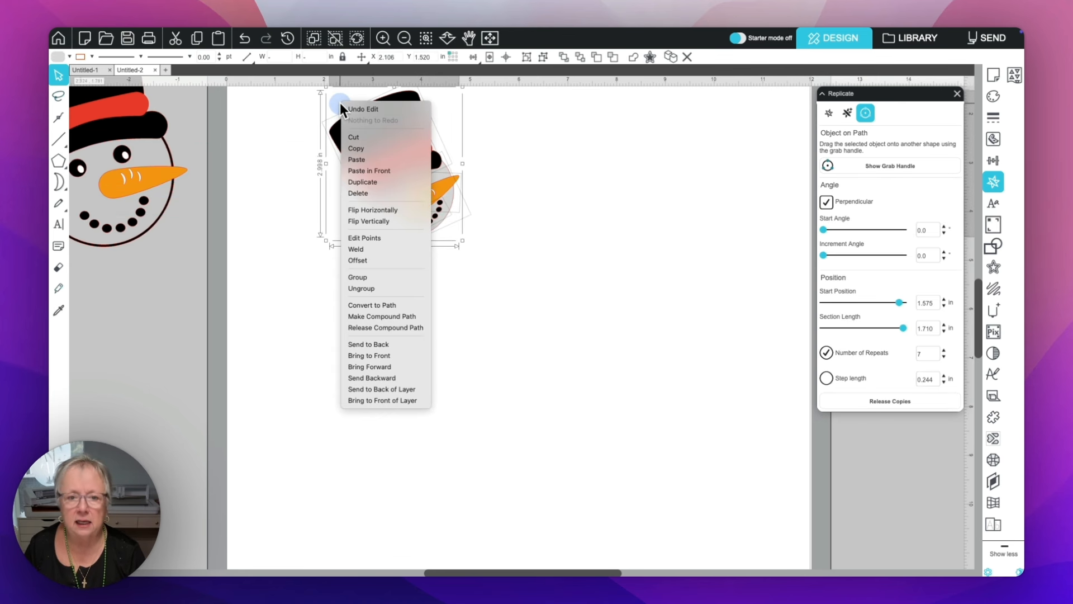
pyautogui.click(361, 277)
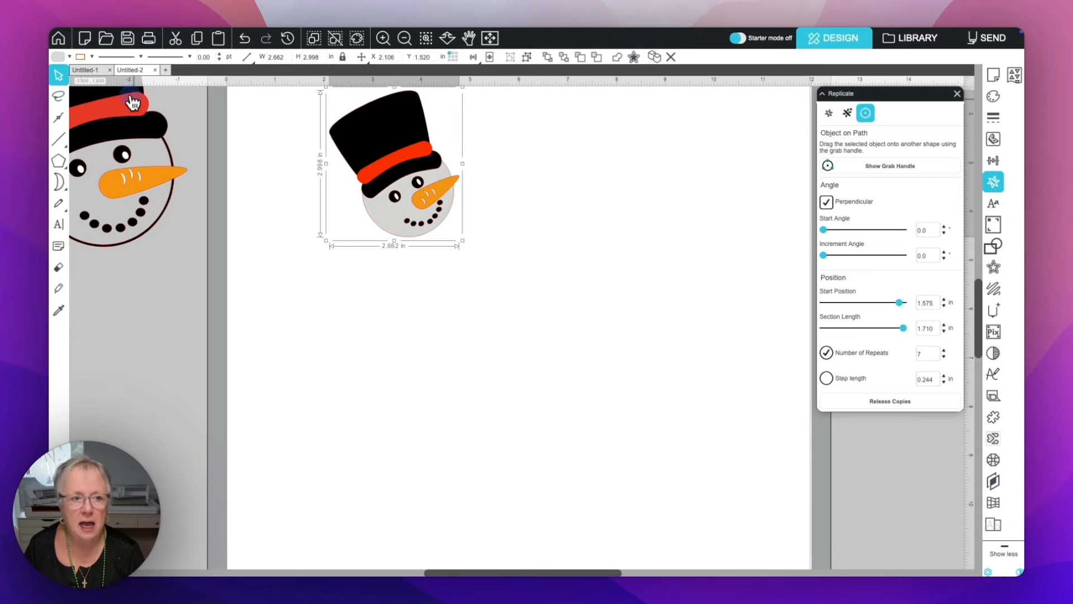
pyautogui.click(83, 68)
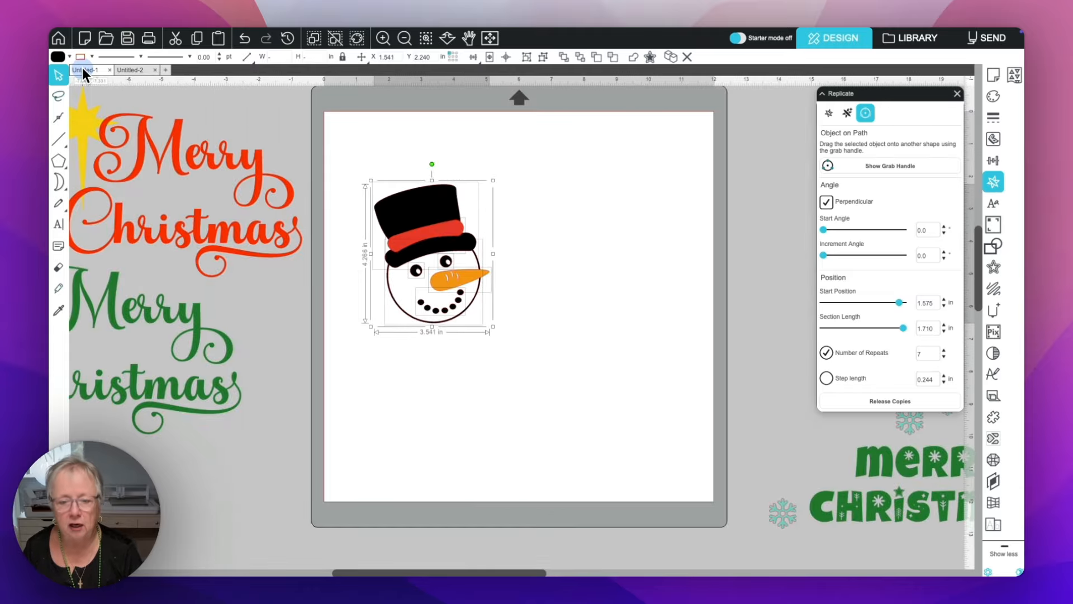